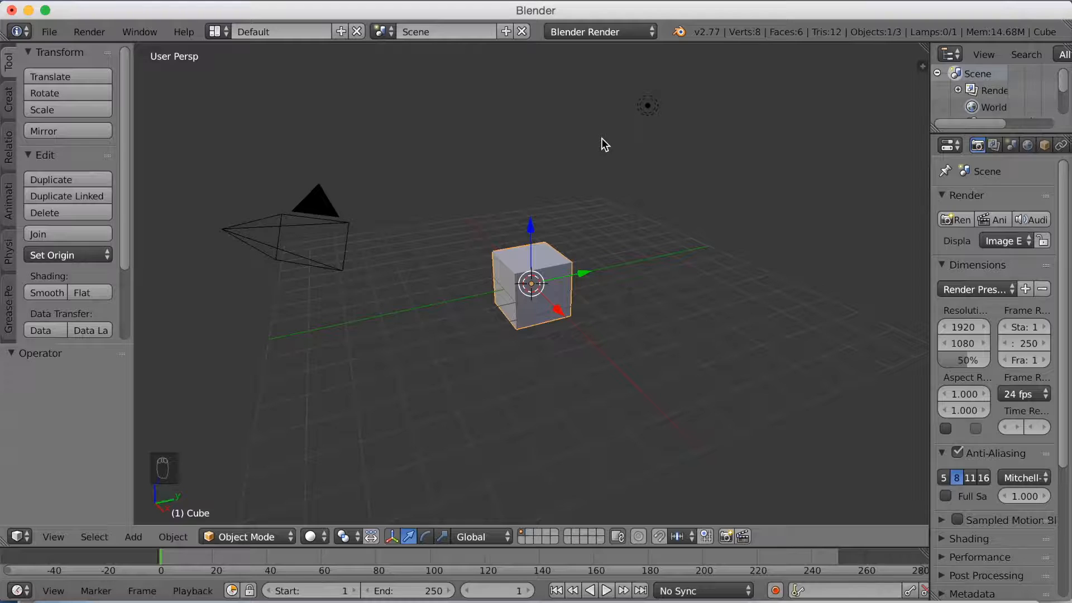
- Switch the render engine to Cycles Render and delete the default cube
left_click(573, 33)
left_click(581, 88)
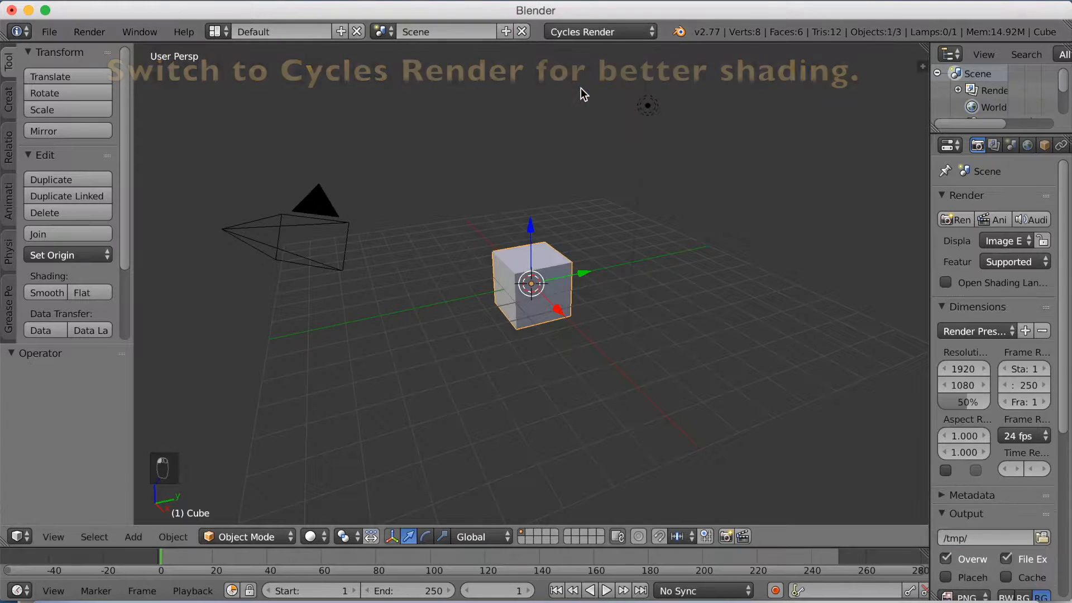
key("x")
left_click(543, 203)
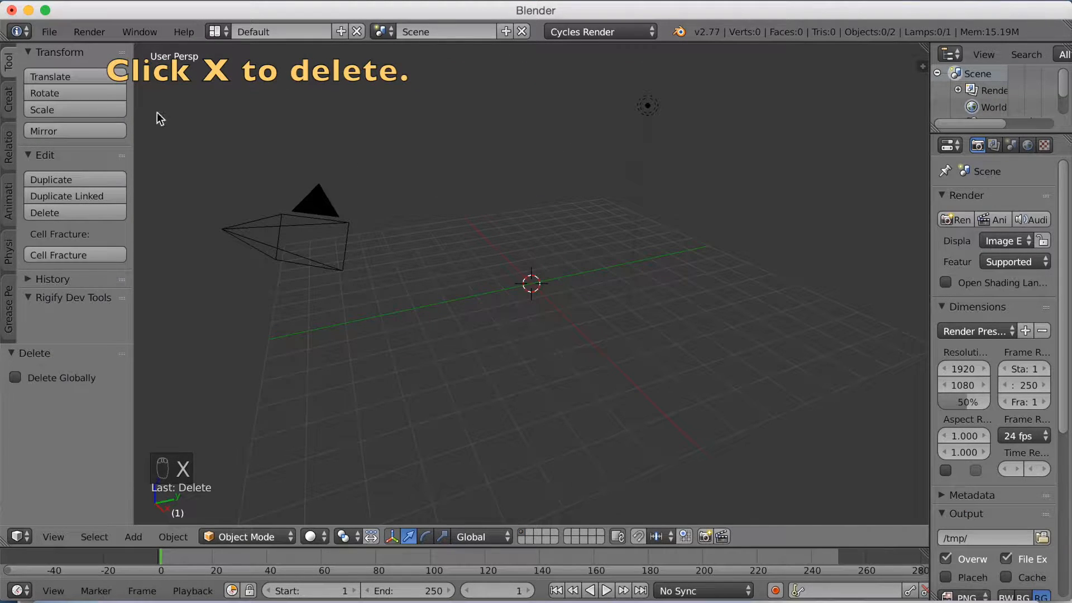
- Add a UV sphere at the scene's origin and give it a Subdivision Surface modifier
left_click(9, 102)
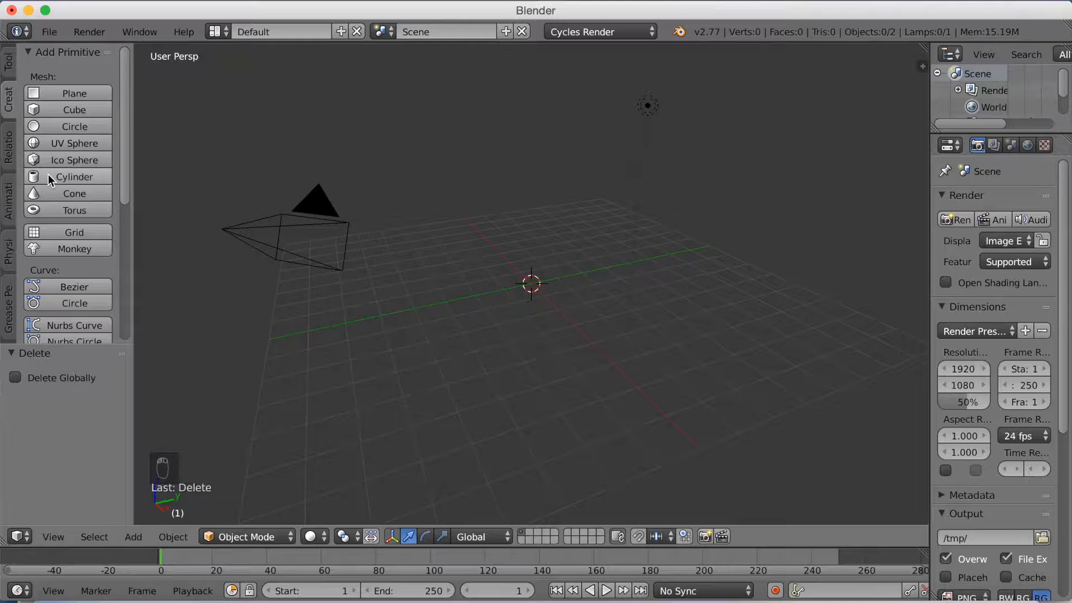
left_click(57, 142)
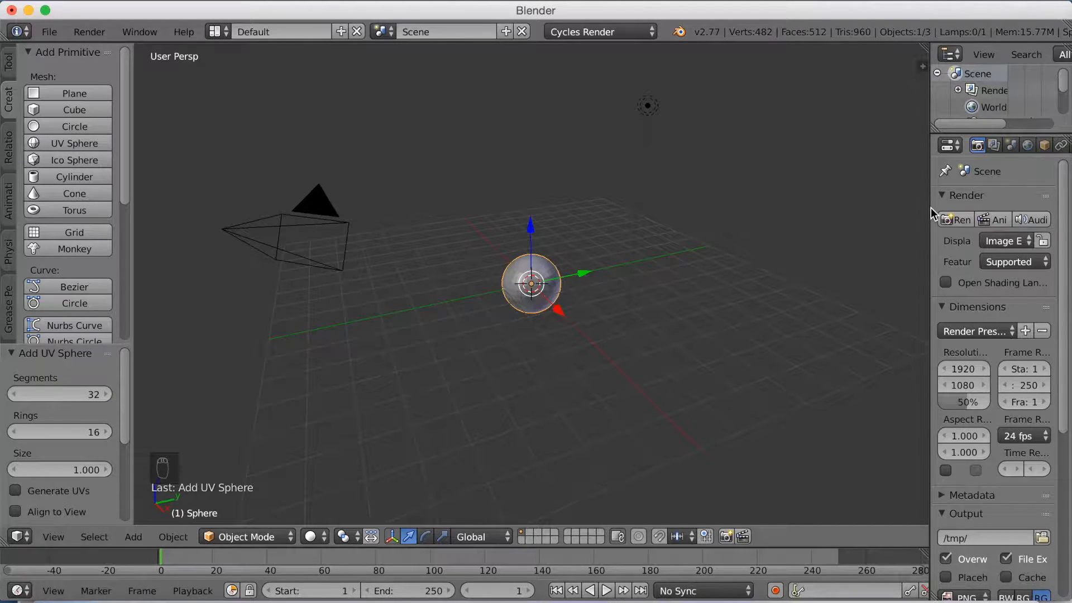
left_click_drag(929, 210, 787, 219)
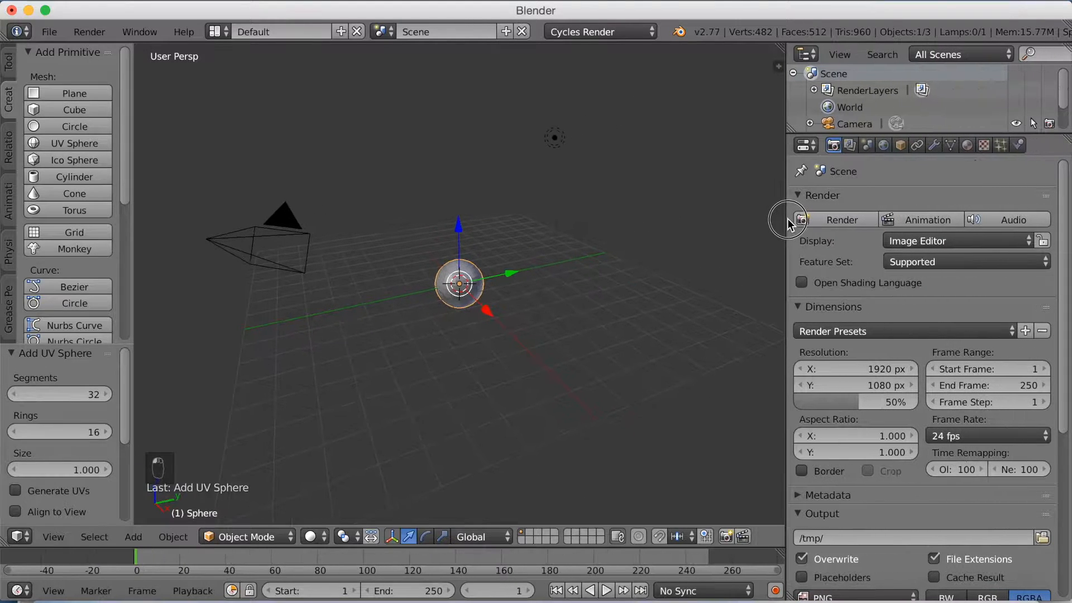
left_click(933, 145)
left_click(892, 196)
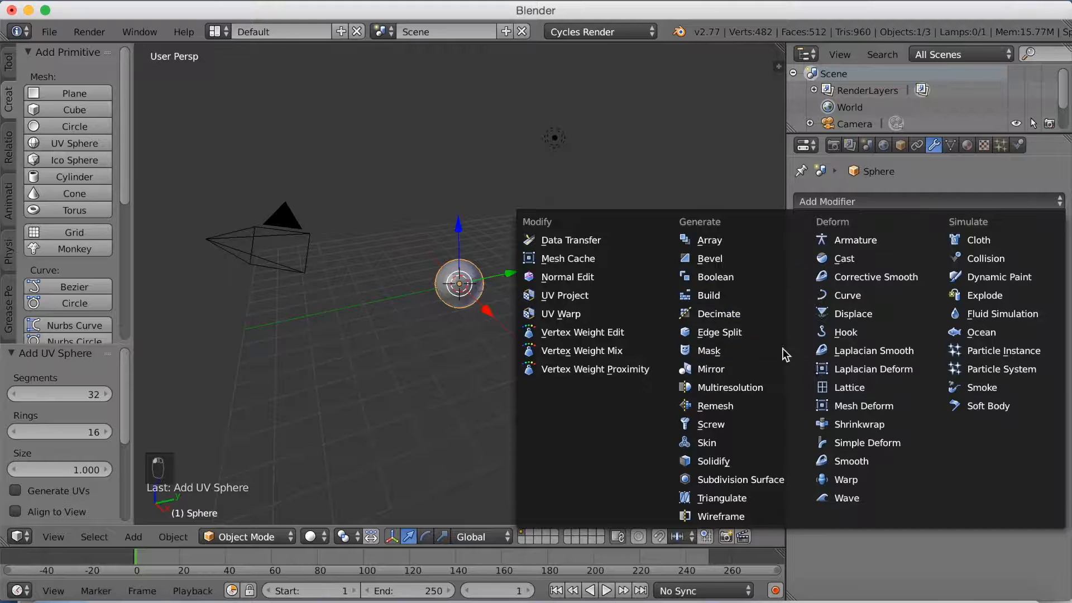
left_click(766, 478)
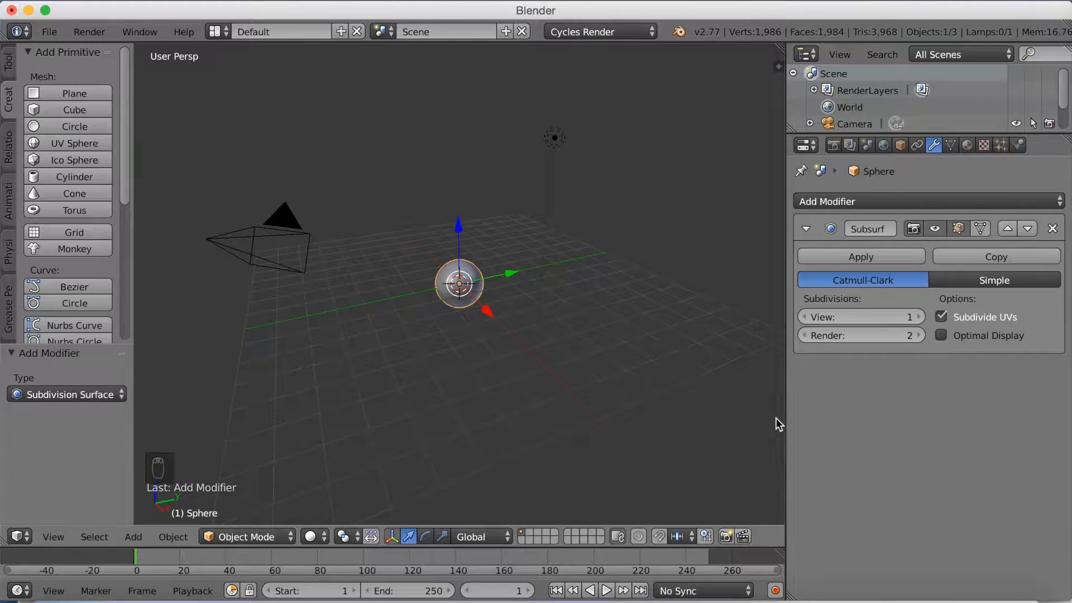
- Set the sphere's Subdivision Surface levels to 2 for the view and 3 for rendering
left_click(863, 317)
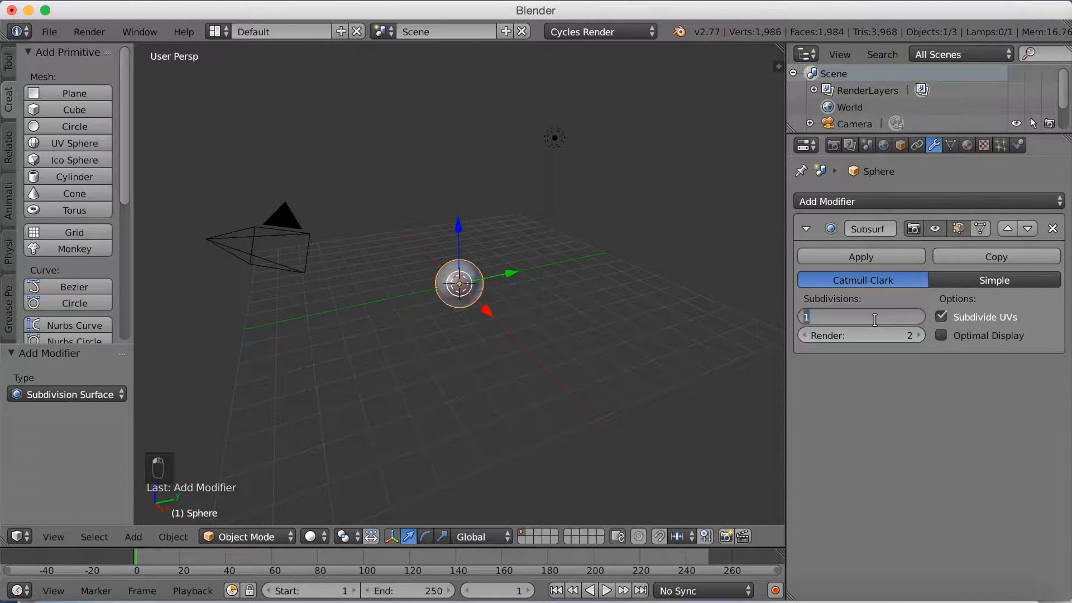
type("2")
key("Return")
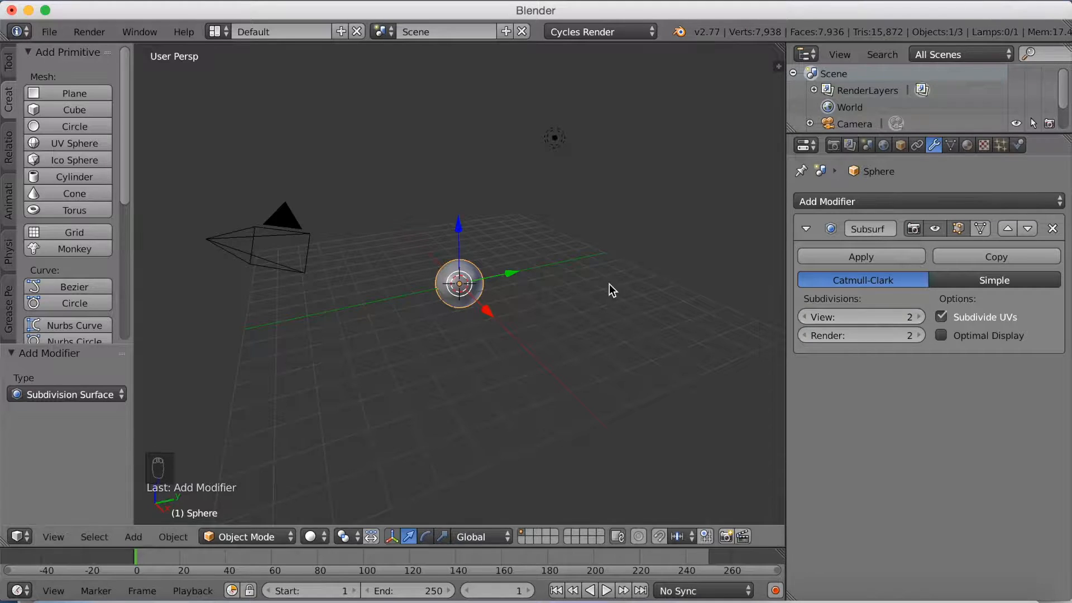
scroll(591, 293, "up", 5)
scroll(585, 301, "up", 5)
left_click(919, 317)
left_click(803, 317)
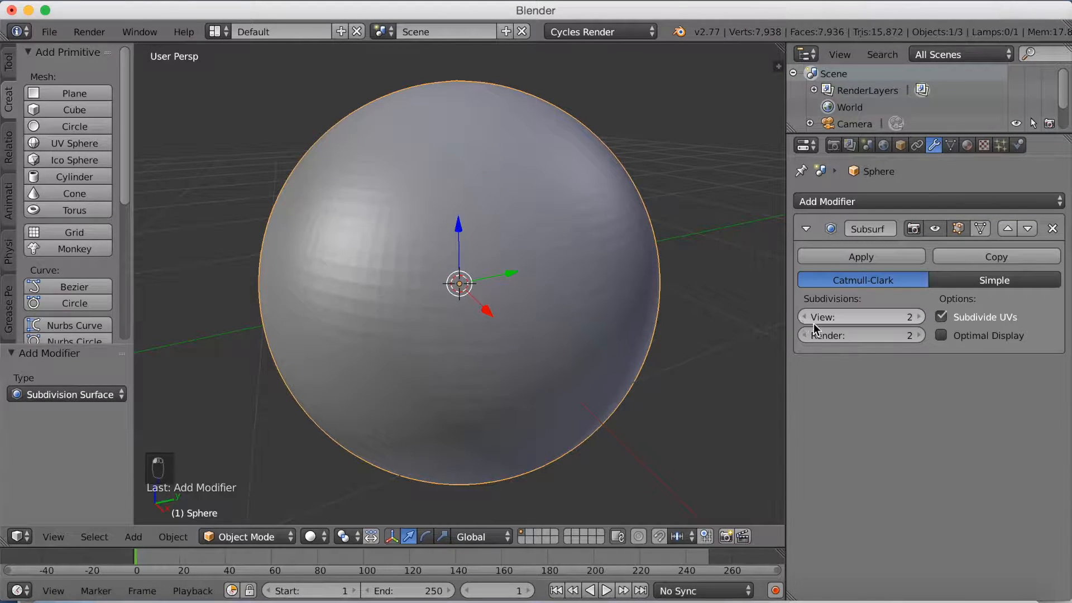
left_click(918, 335)
- Apply smooth shading to the sphere
left_click(9, 63)
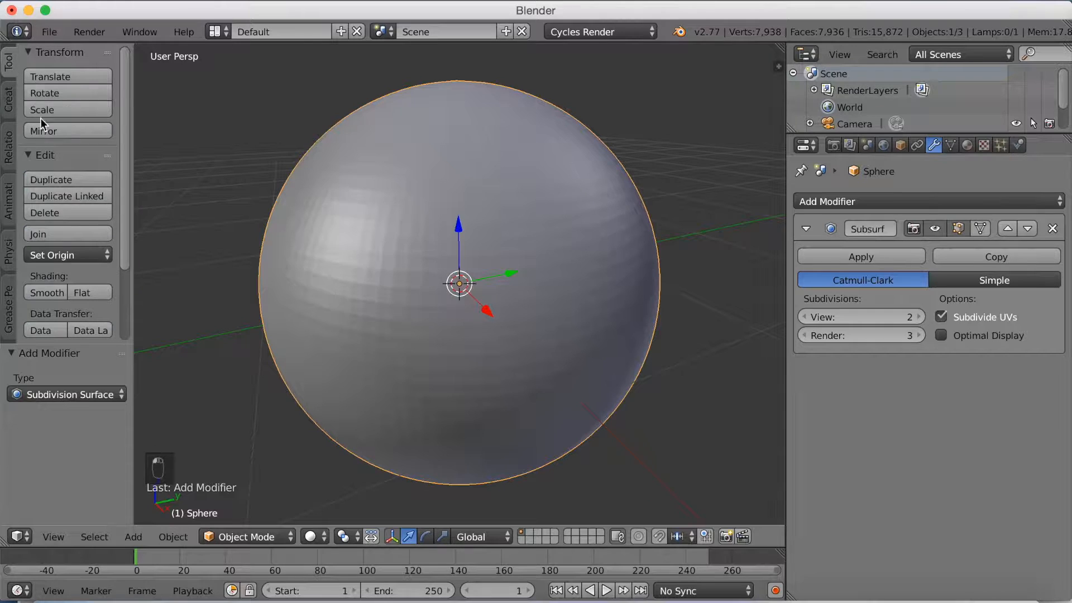
left_click(39, 294)
scroll(497, 237, "down", 7)
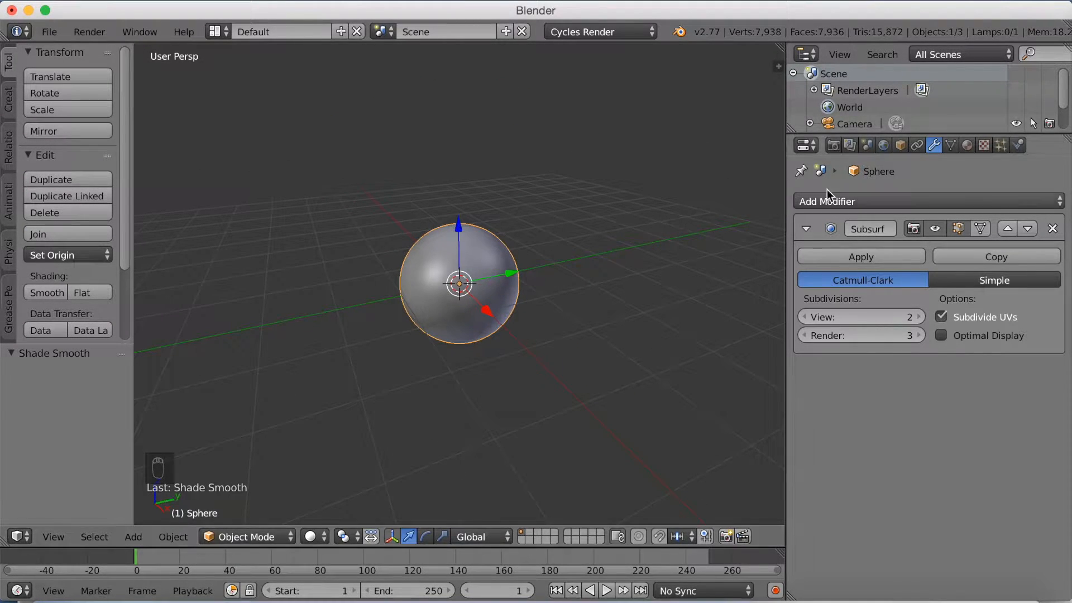
- Add a new particle system to the sphere and set its particle number to 5000
left_click(1000, 147)
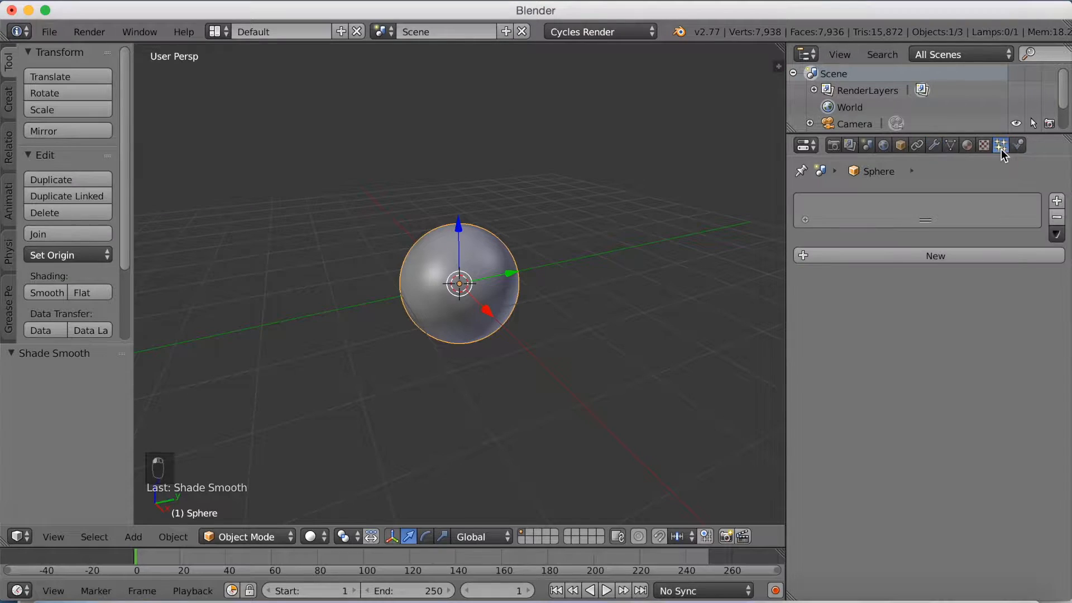
left_click(911, 252)
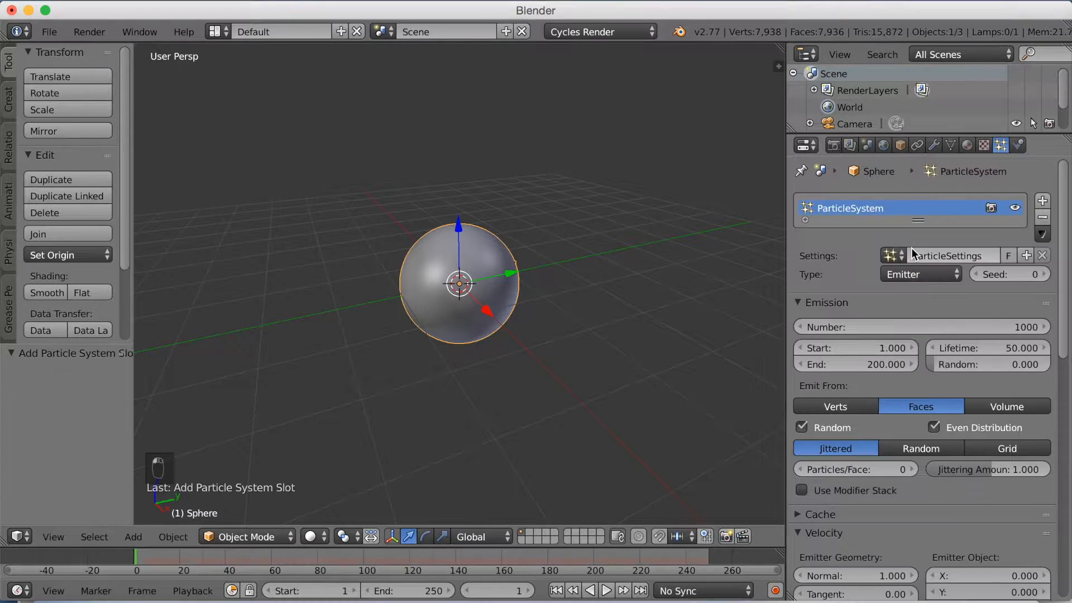
left_click(904, 329)
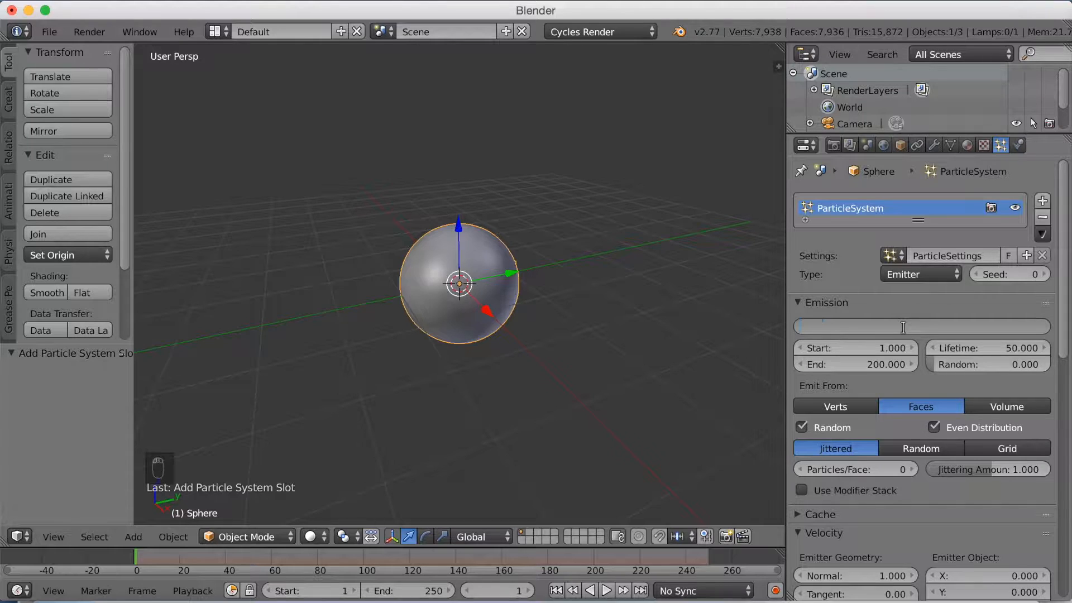
type("5000")
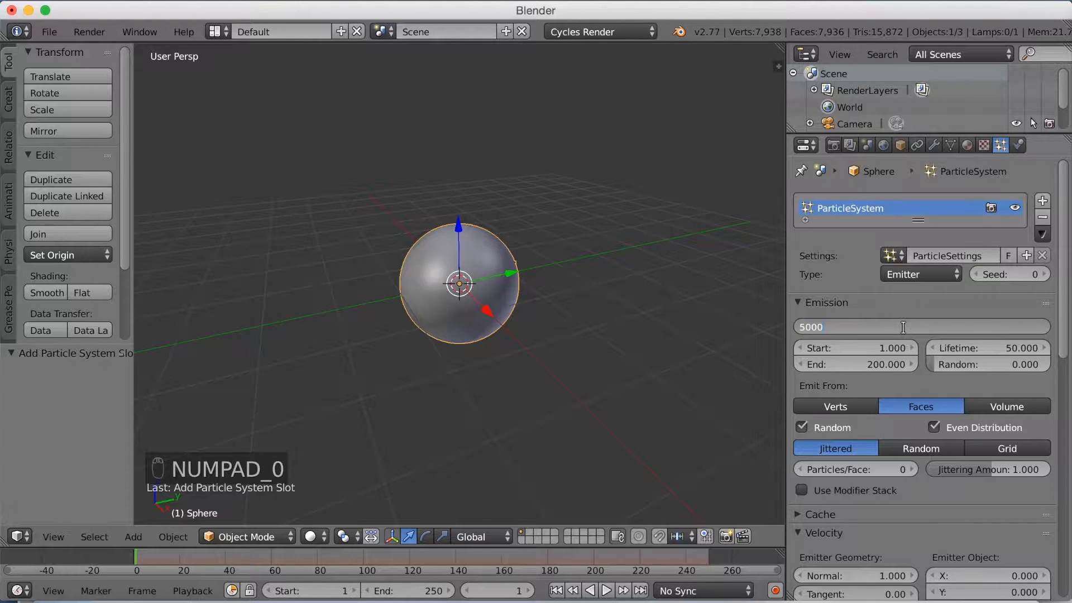
key("Return")
- Set both the particle emission's end frame and the particle lifetime to 250
left_click(873, 366)
type("250")
key("Return")
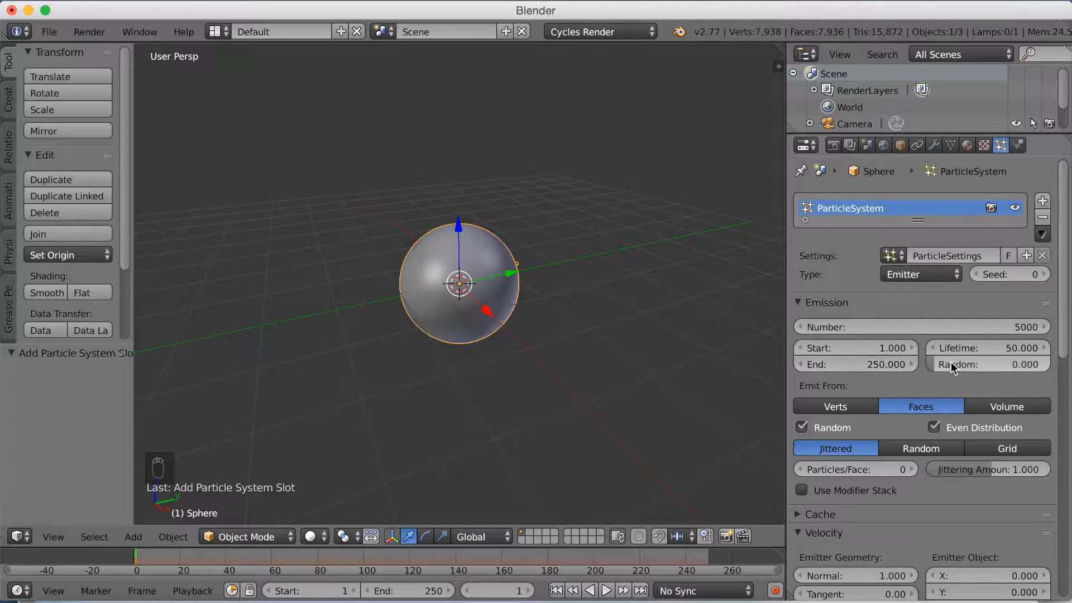
left_click(969, 348)
key("Return")
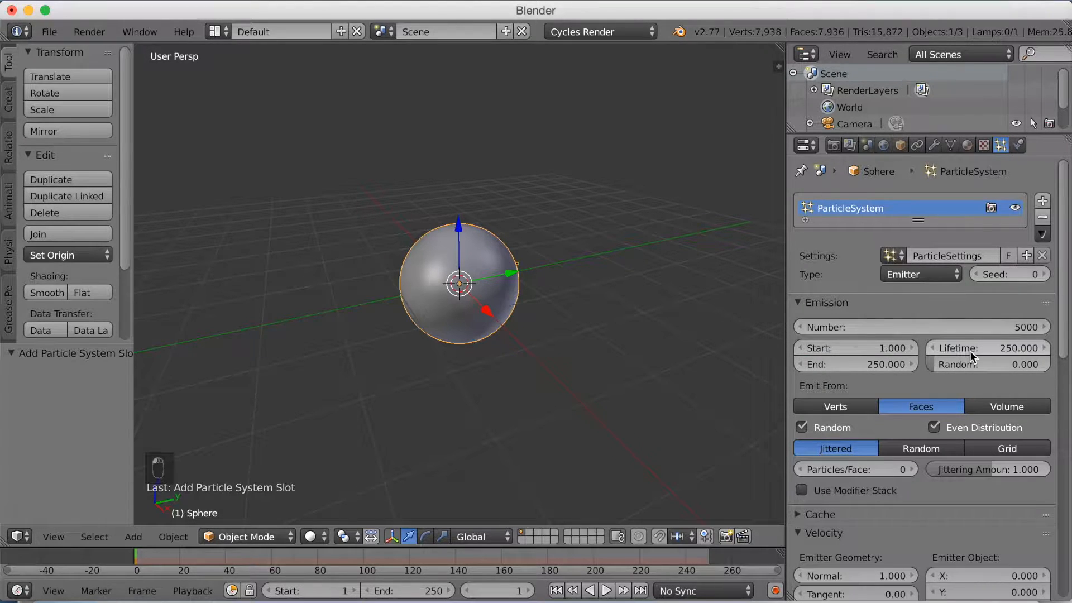
- Set the particle velocity's Emitter Object X value to 0.88
scroll(969, 350, "down", 6)
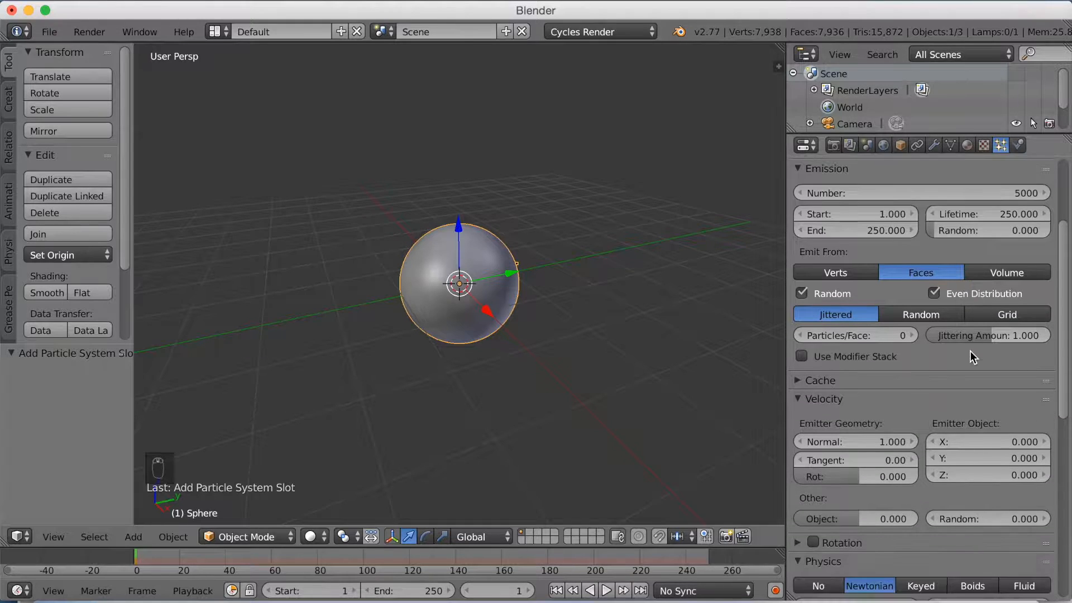
scroll(970, 350, "down", 15)
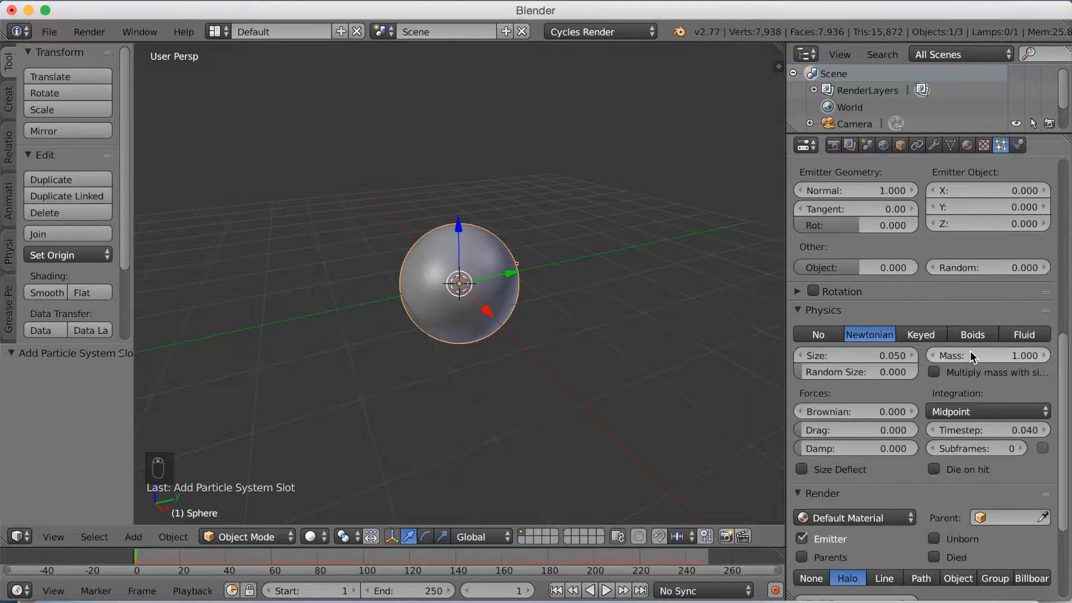
scroll(969, 351, "up", 11)
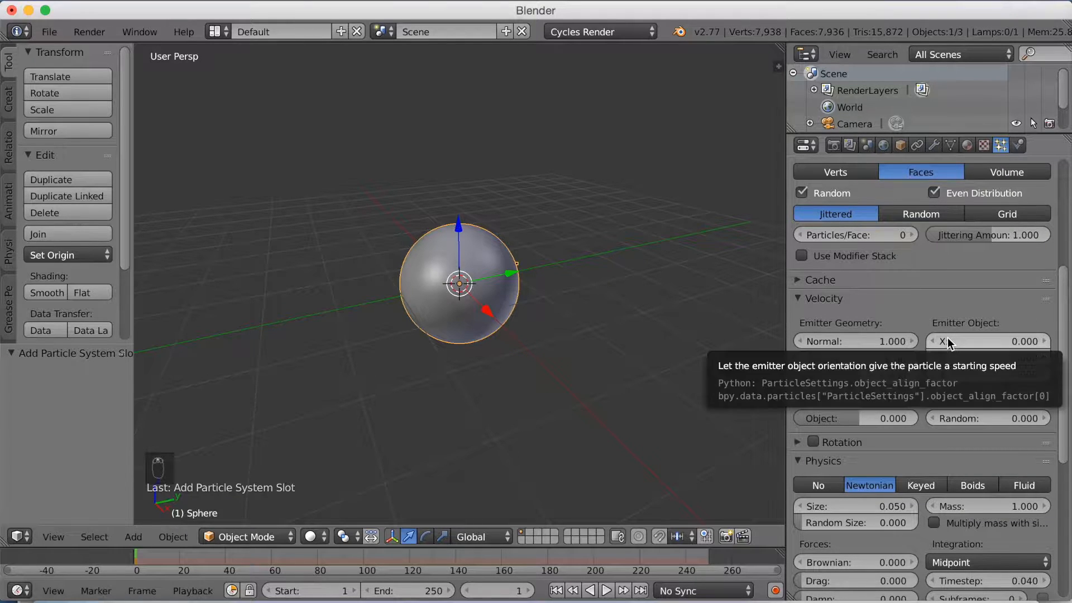
left_click_drag(983, 341, 1028, 341)
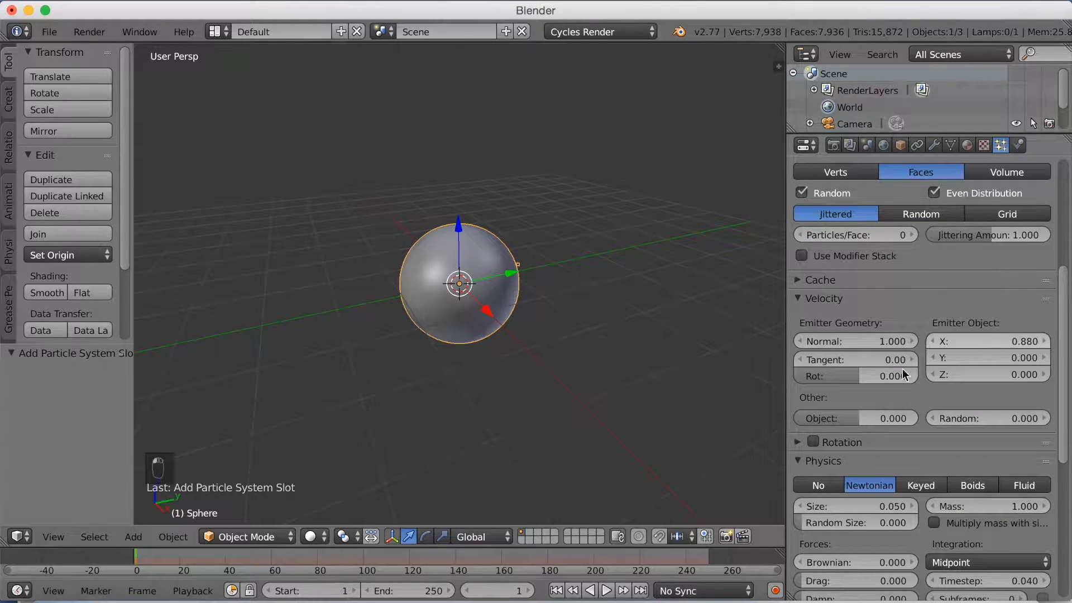
- Set the particles' Emitter Object velocity to X -10 and Z 20.32, checking the stream in animation playback
left_click(606, 591)
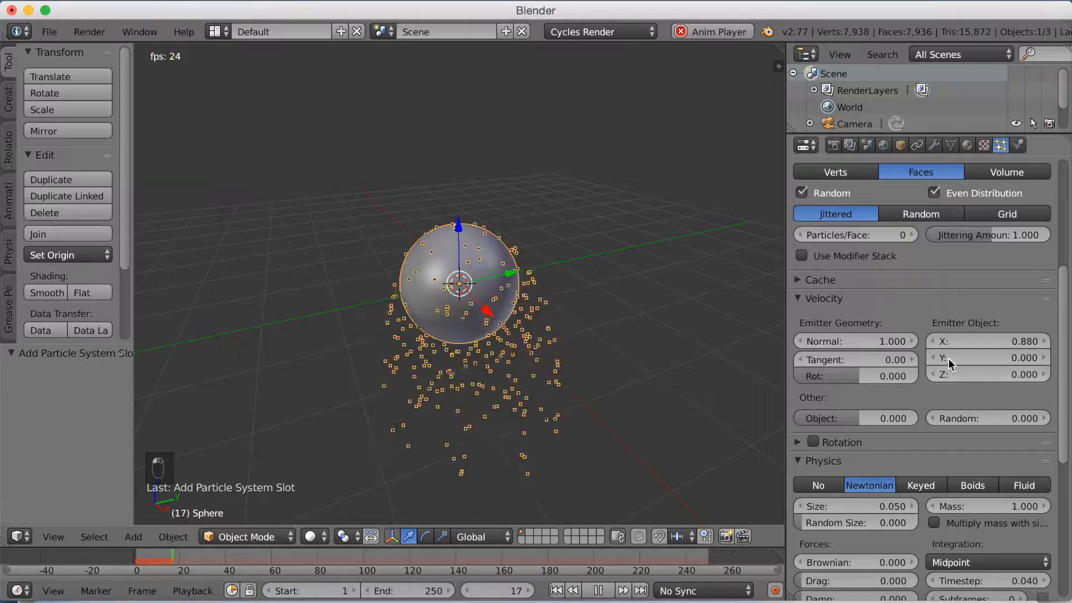
scroll(600, 414, "down", 3)
key("KP_1")
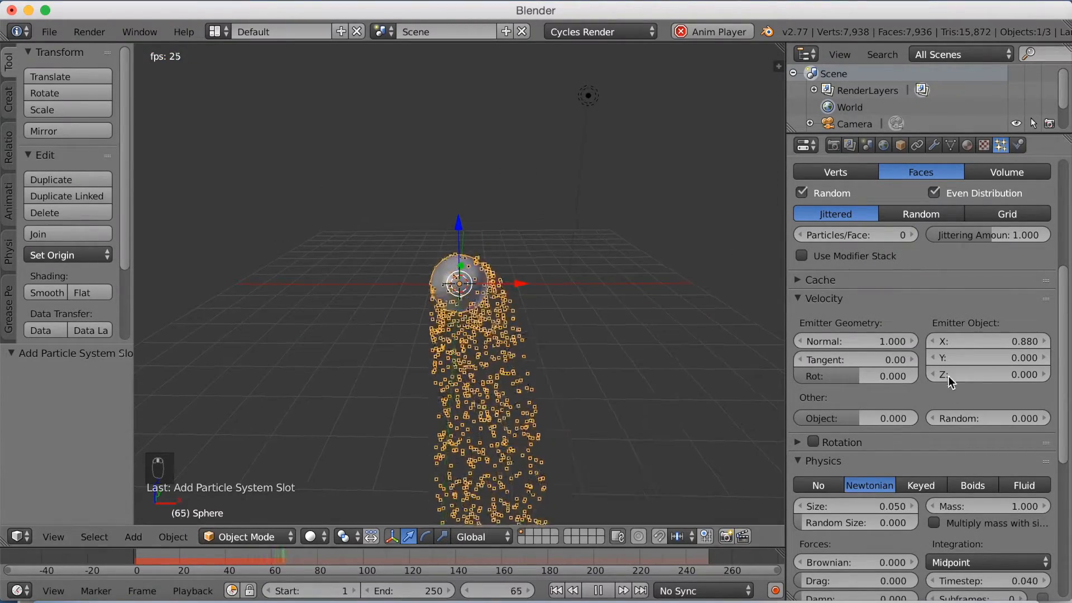
left_click_drag(981, 341, 550, 341)
left_click_drag(978, 373, 1039, 374)
middle_click_drag(441, 175, 534, 286)
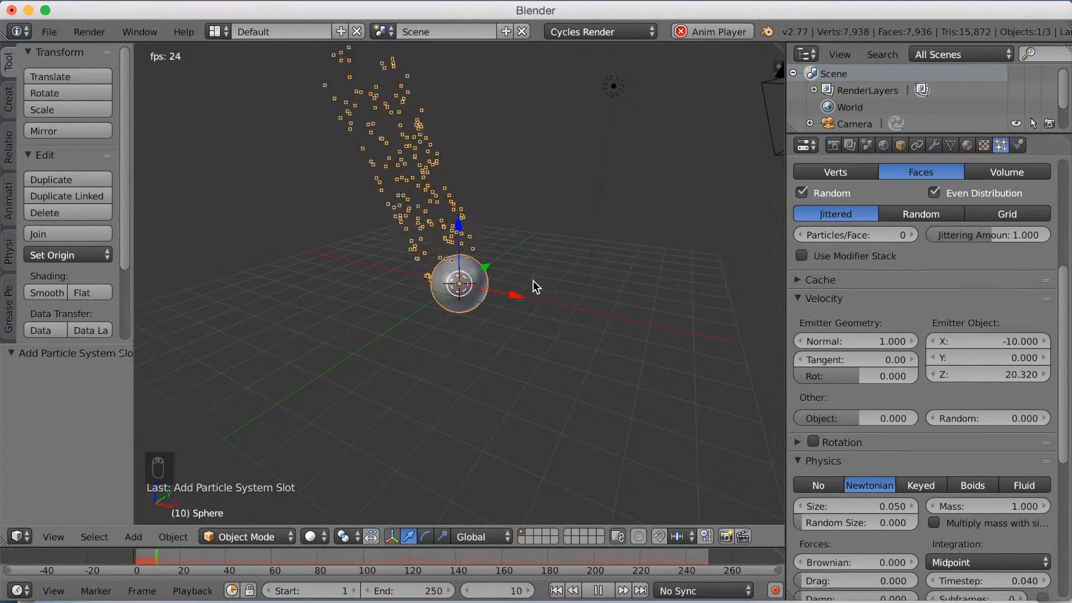
left_click(598, 590)
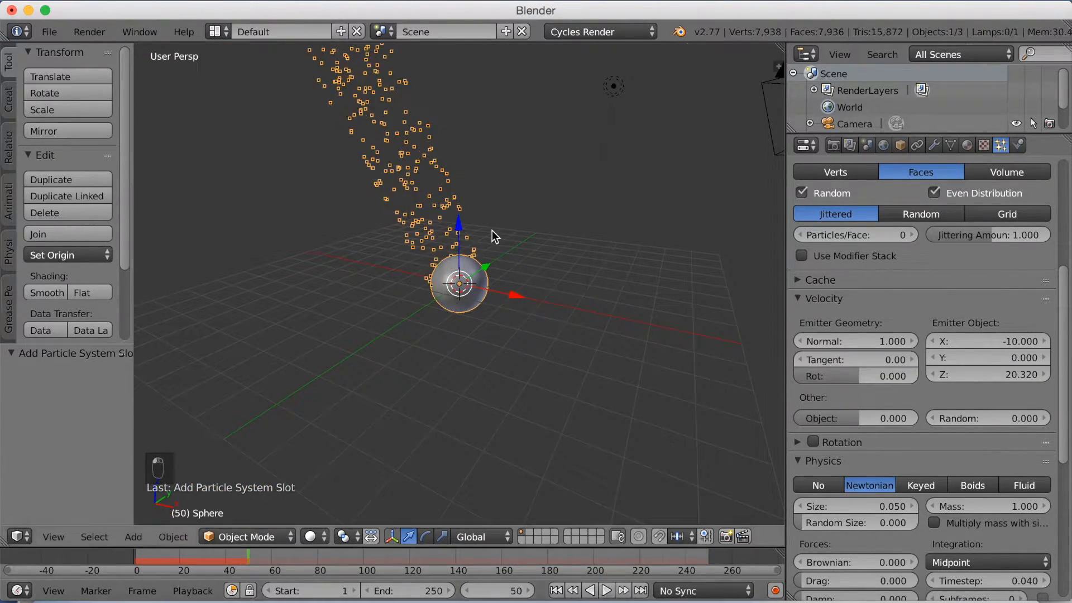
- Scale the emitter sphere up uniformly by a factor of about 4.96
scroll(485, 254, "down", 4)
key("s")
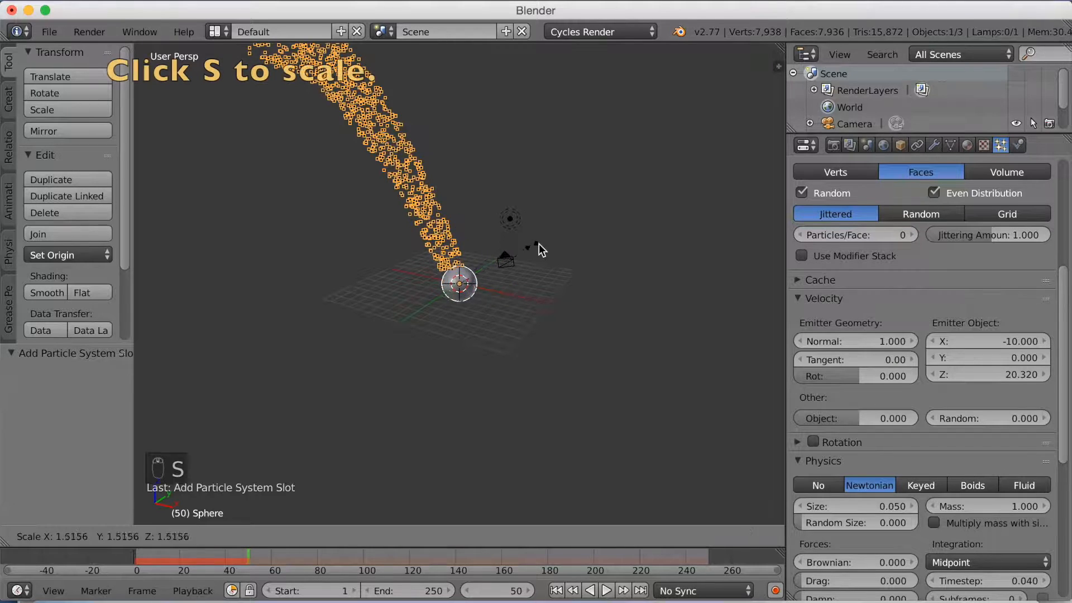
left_click(718, 217)
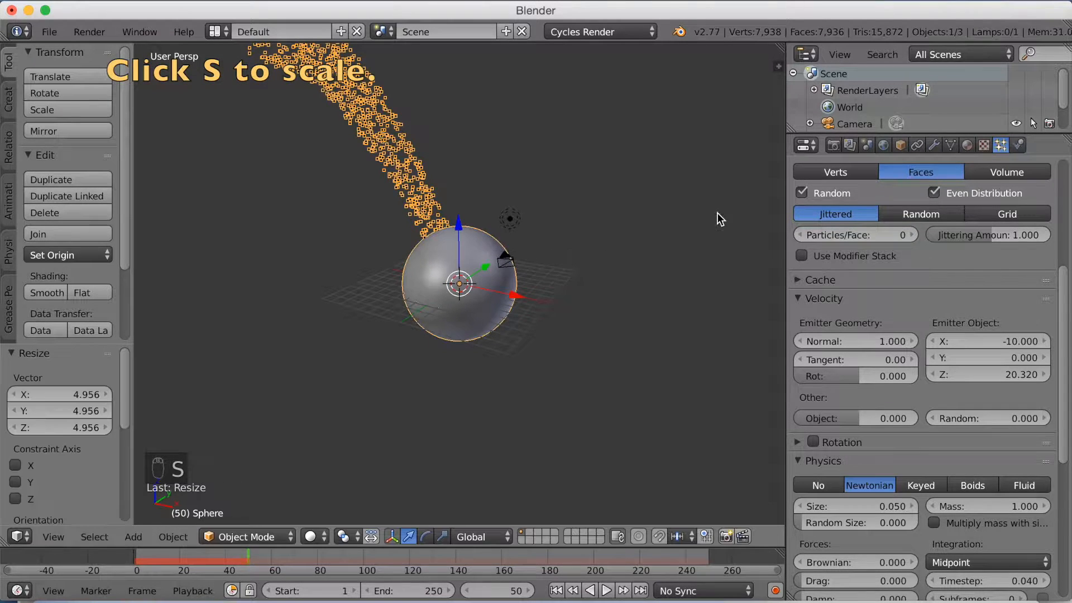
- Play back the particle animation and examine the stream leaving the enlarged sphere from several angles
left_click(121, 561)
left_click(606, 590)
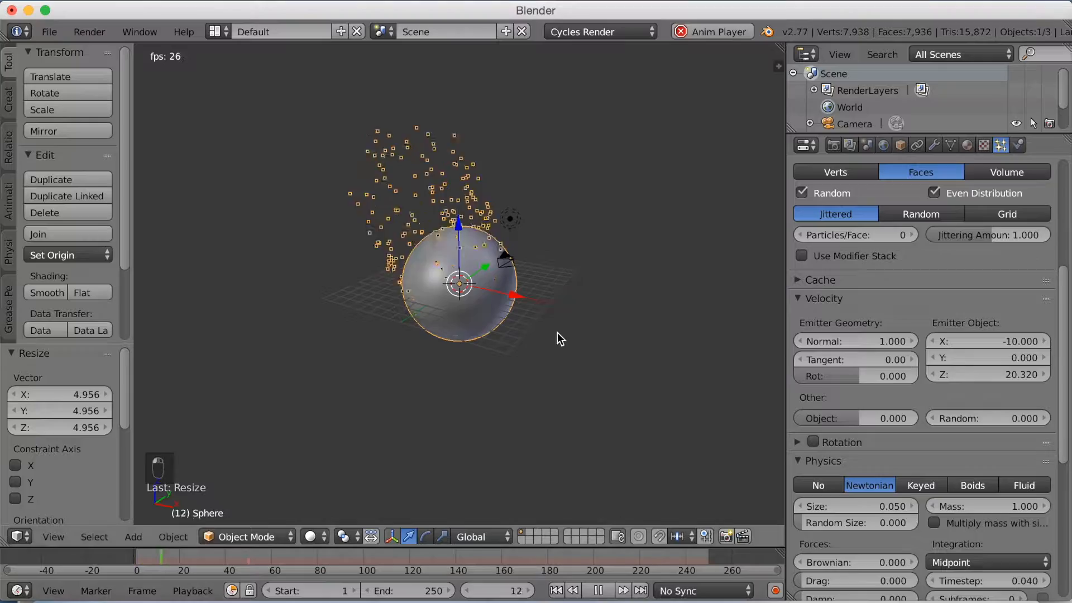
middle_click_drag(546, 348, 385, 303)
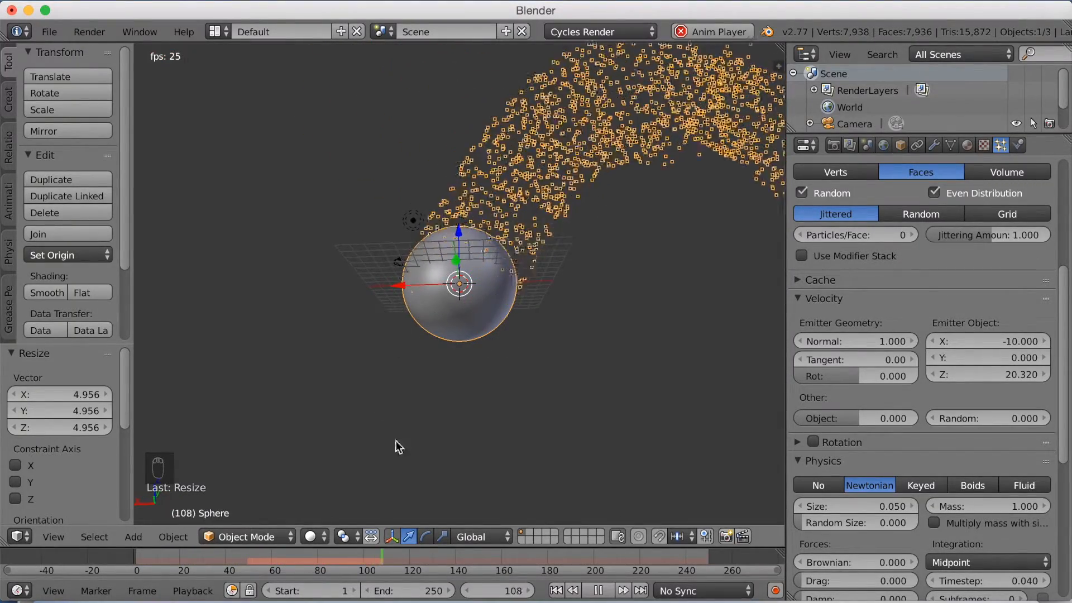
left_click(702, 554)
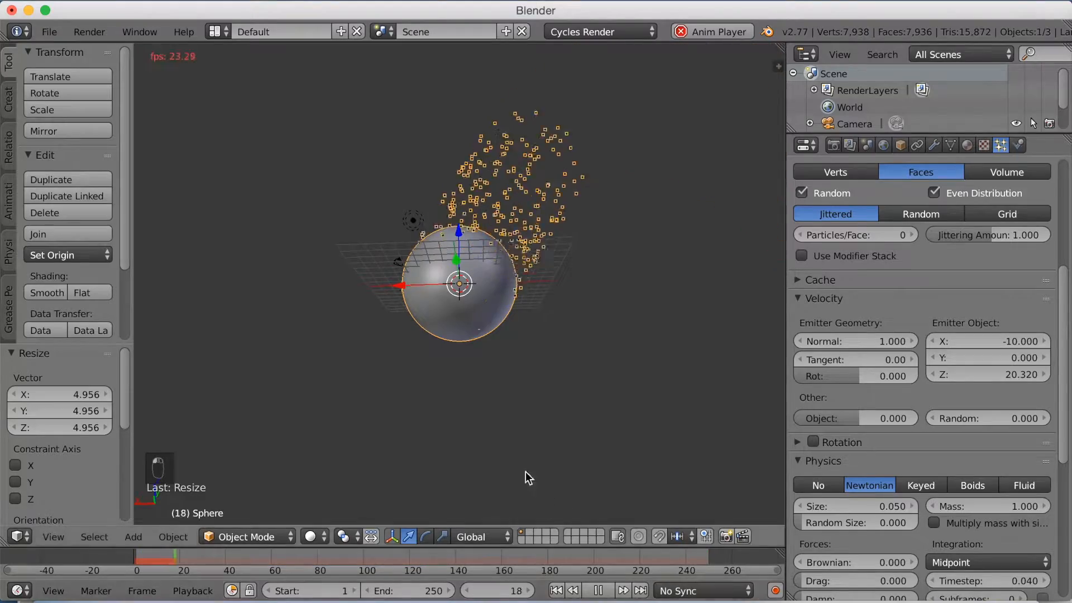
middle_click_drag(442, 374, 621, 387)
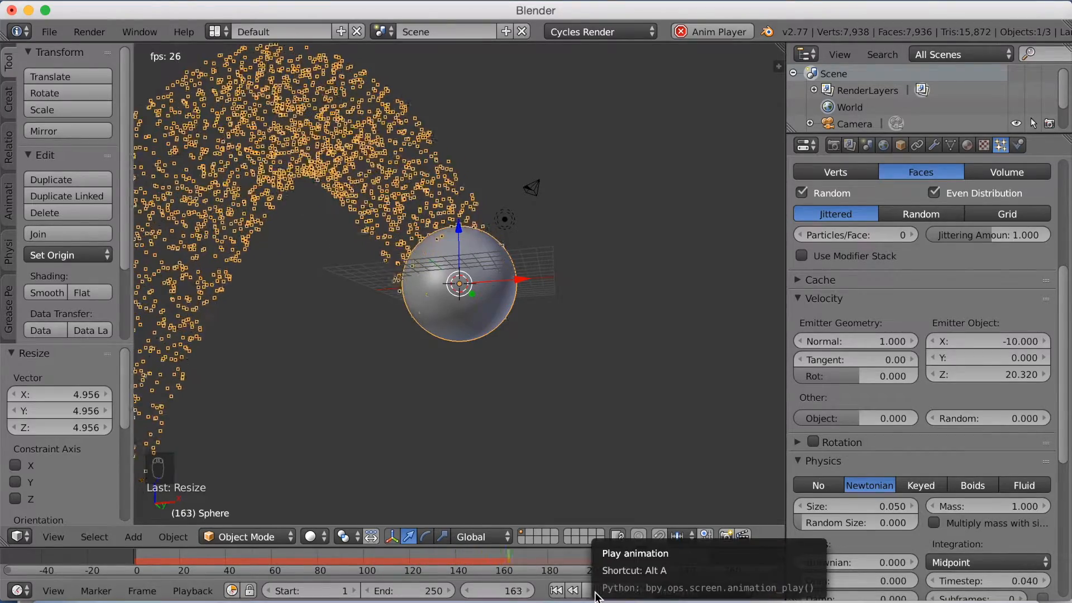
left_click(596, 597)
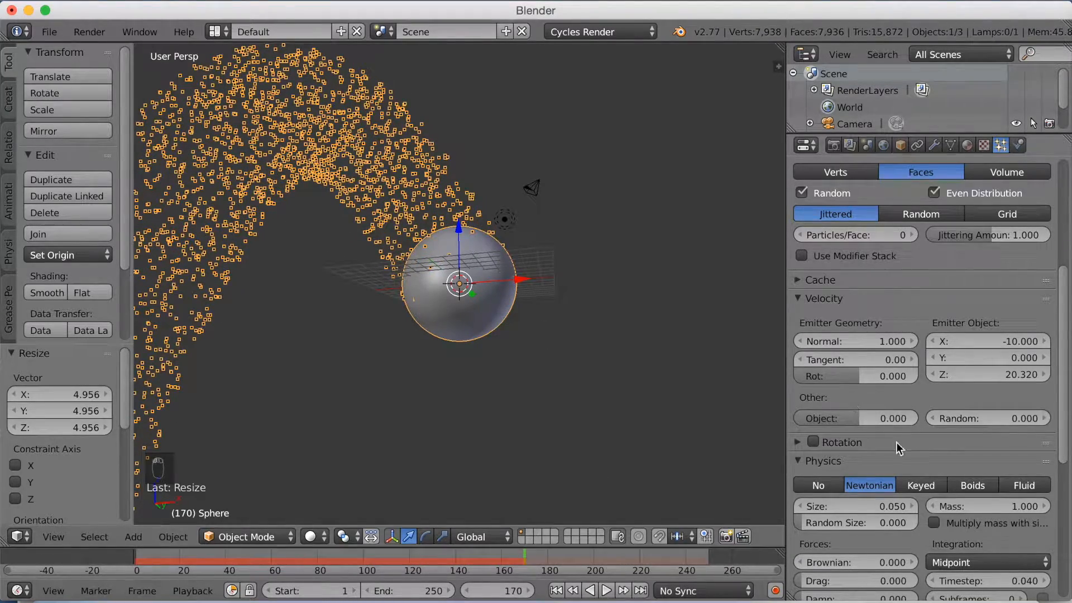
- Add a cube mesh at the scene's origin
scroll(896, 442, "up", 1)
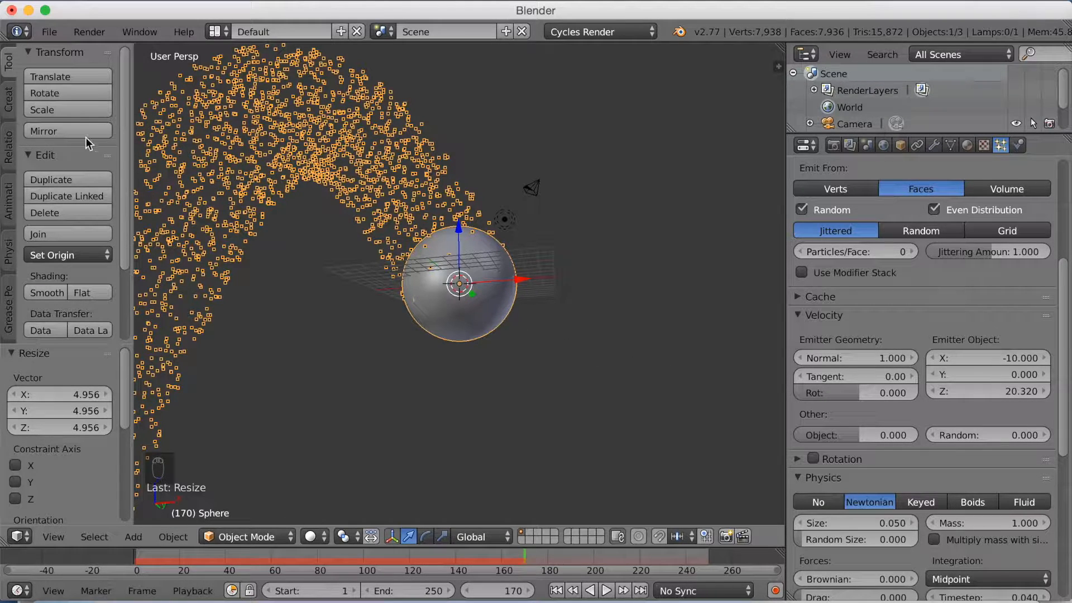
left_click(8, 99)
left_click(74, 110)
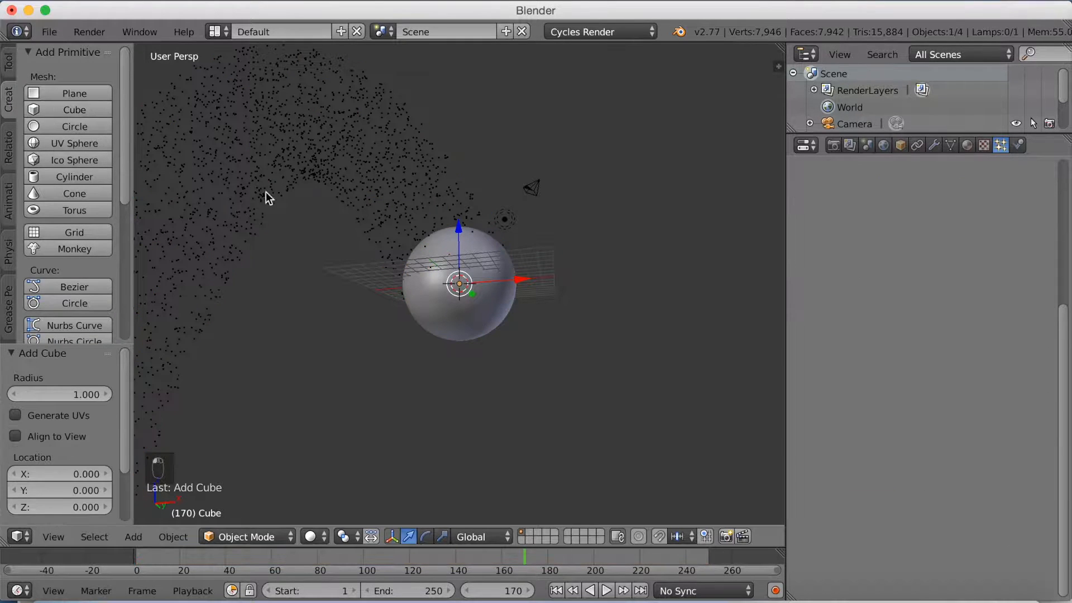
- Move the cube clear of the sphere, by about 10.83 in X, 3.01 in Y and -0.59 in Z
key("g")
left_click(602, 346)
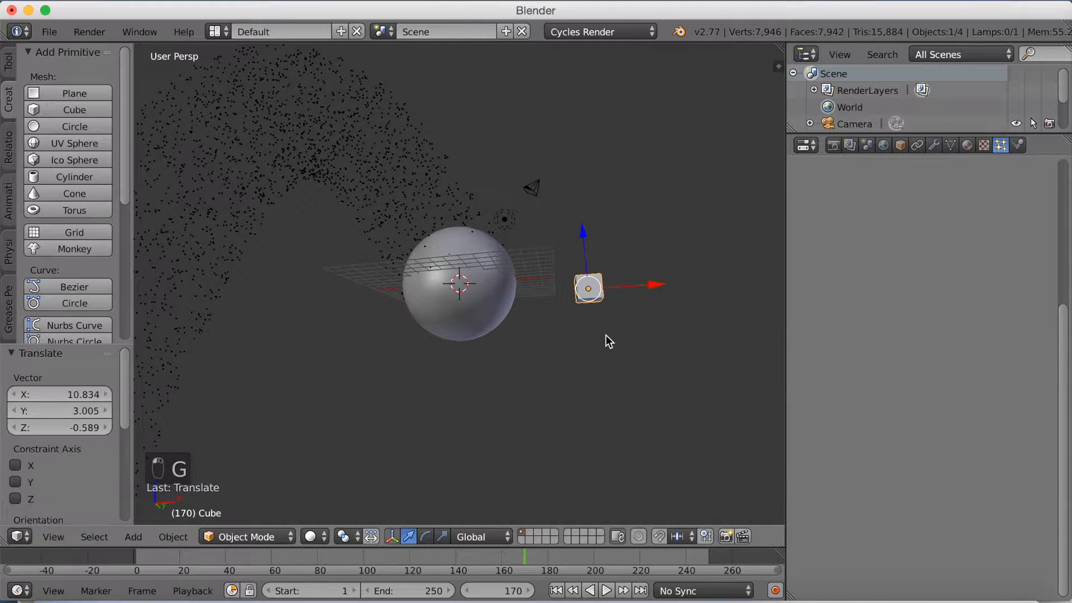
- Render the sphere's particles as Object, using Cube as the dupli object
right_click(480, 270)
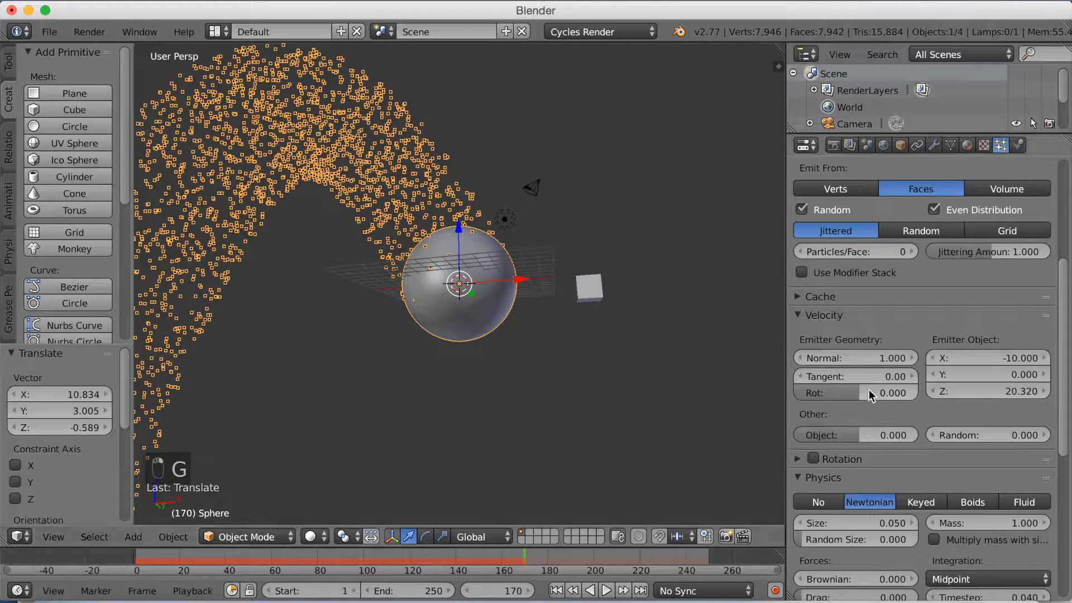
scroll(894, 455, "down", 10)
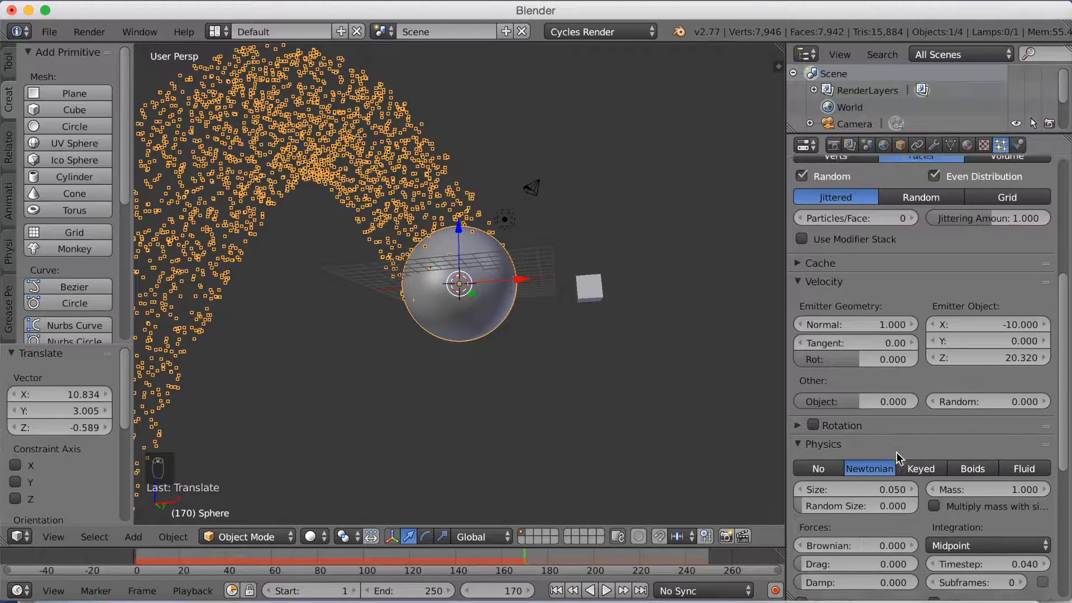
left_click(959, 529)
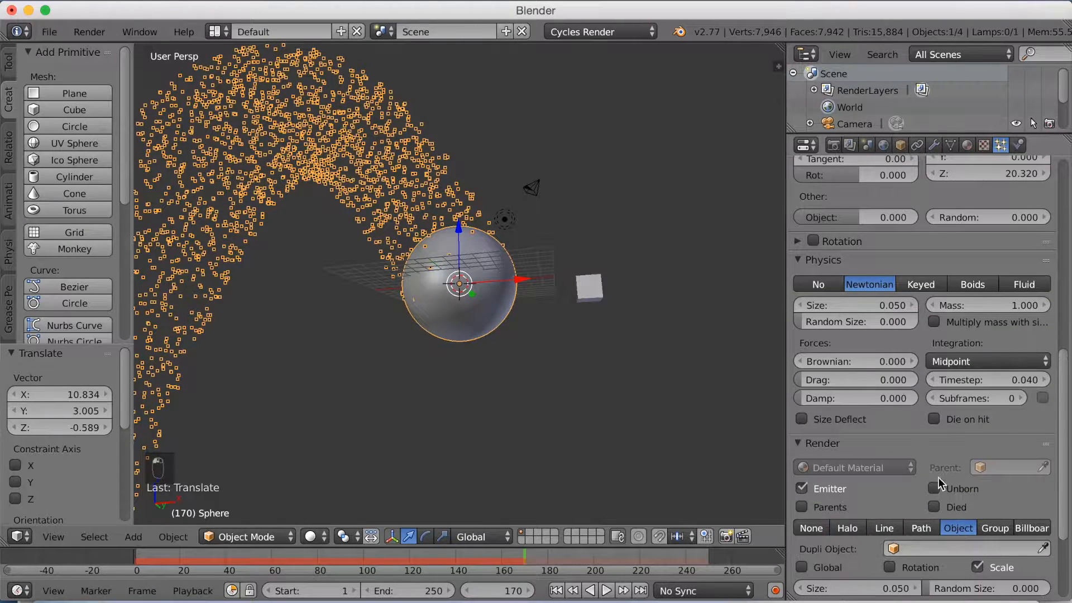
scroll(939, 480, "down", 4)
left_click(929, 463)
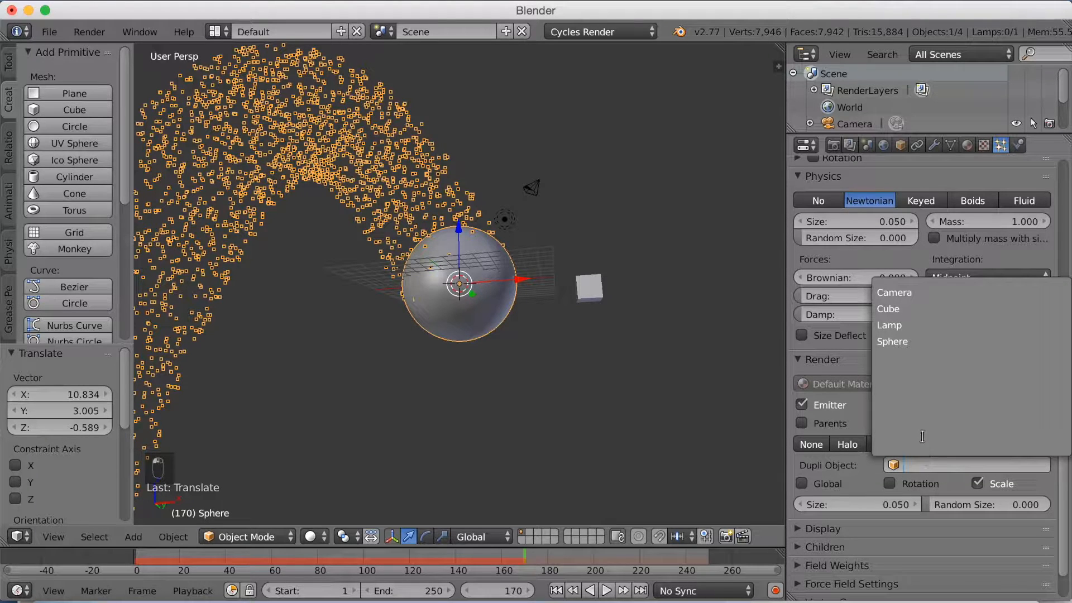
left_click(891, 308)
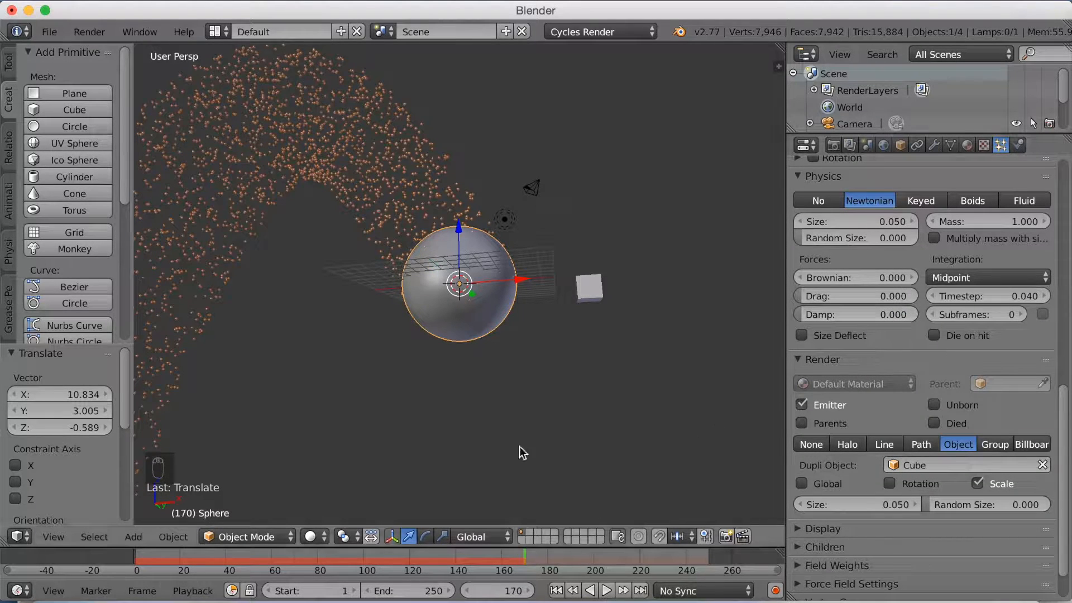
- Set the particle size to 0.270 and scale the emitter sphere down uniformly by a factor of about 0.64
scroll(893, 296, "up", 4)
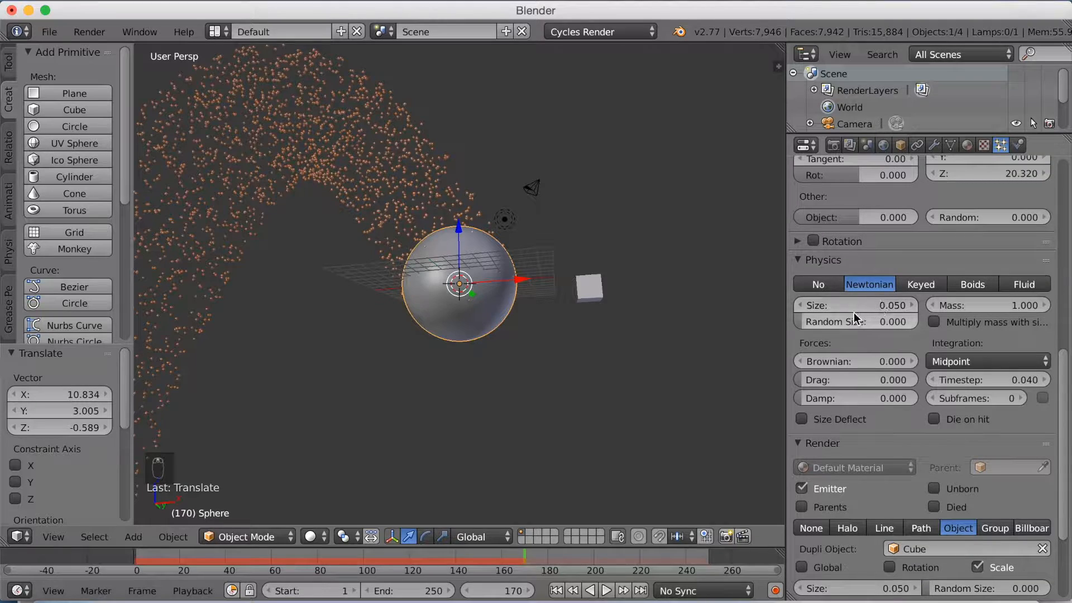
left_click_drag(848, 310, 873, 310)
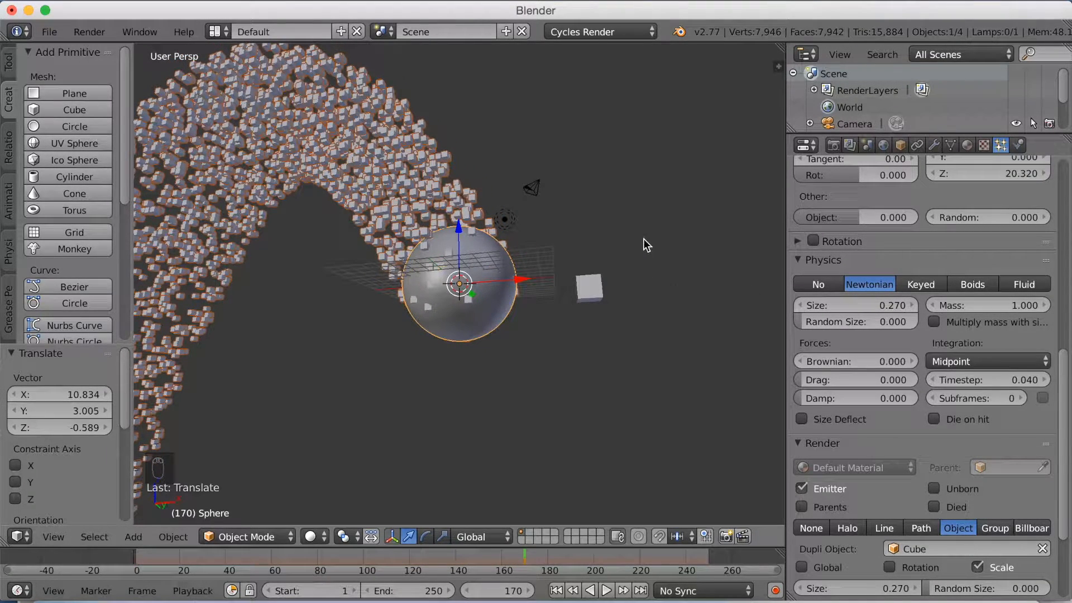
key("s")
left_click(575, 258)
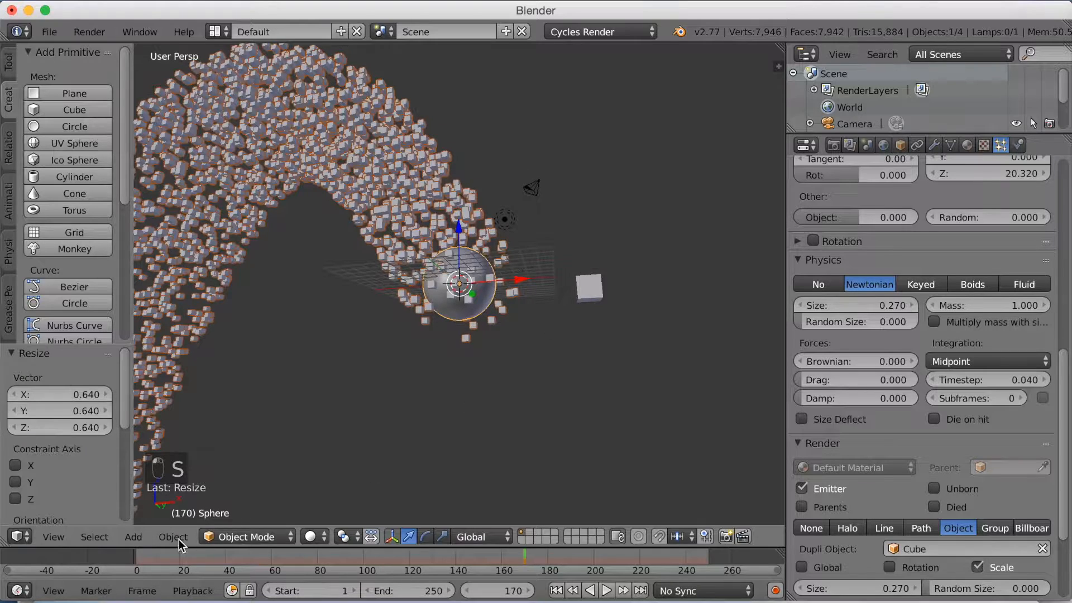
- Play back the animation from the start and examine the stream of cubes leaving the sphere up close and from afar
left_click(129, 557)
left_click(607, 592)
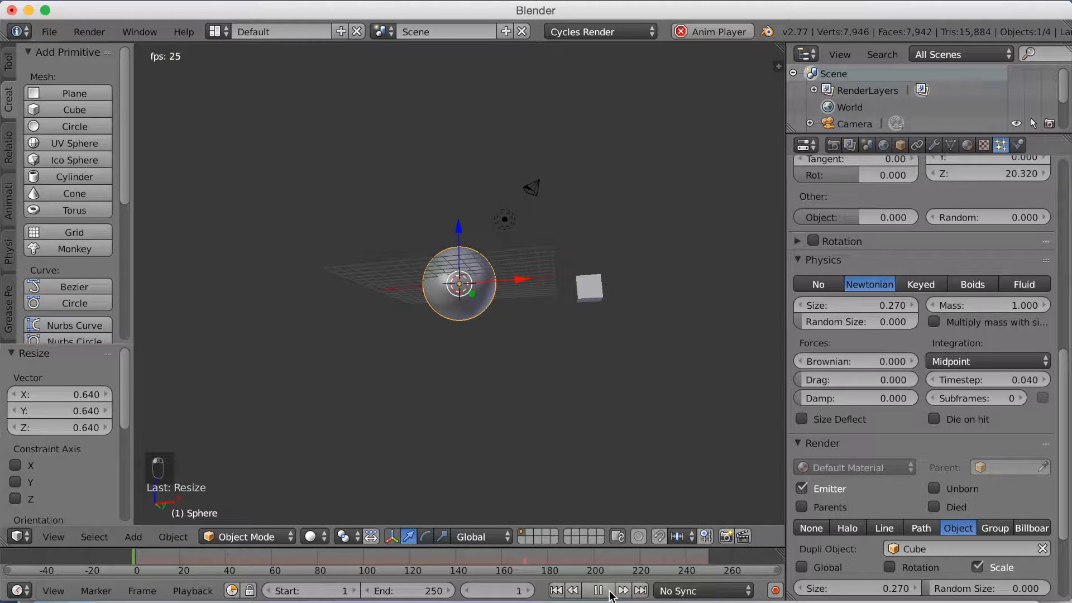
middle_click_drag(512, 370, 562, 354)
scroll(561, 353, "up", 5)
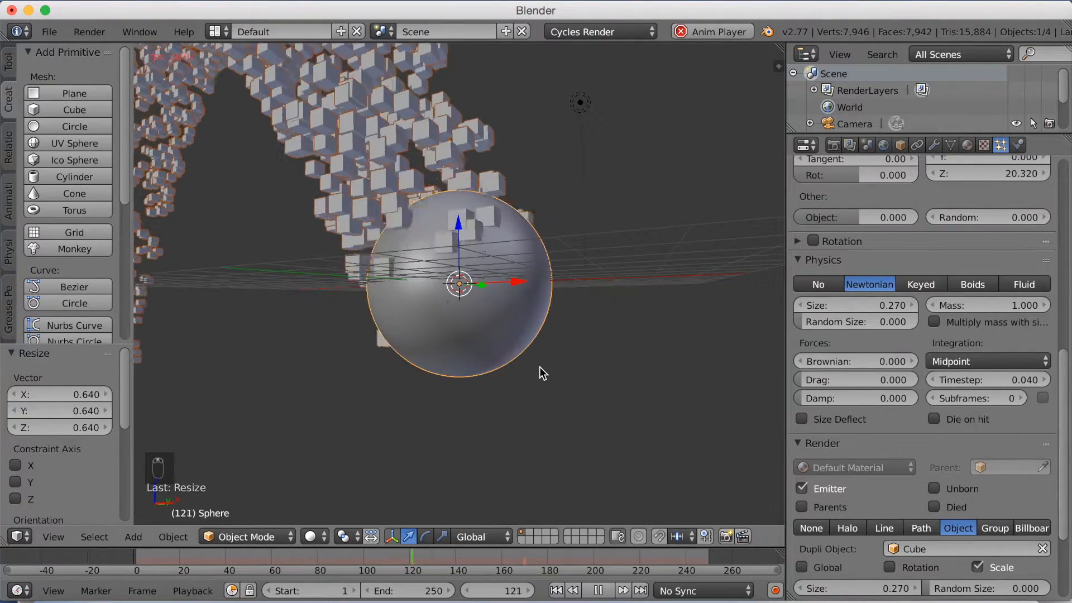
scroll(539, 366, "down", 5)
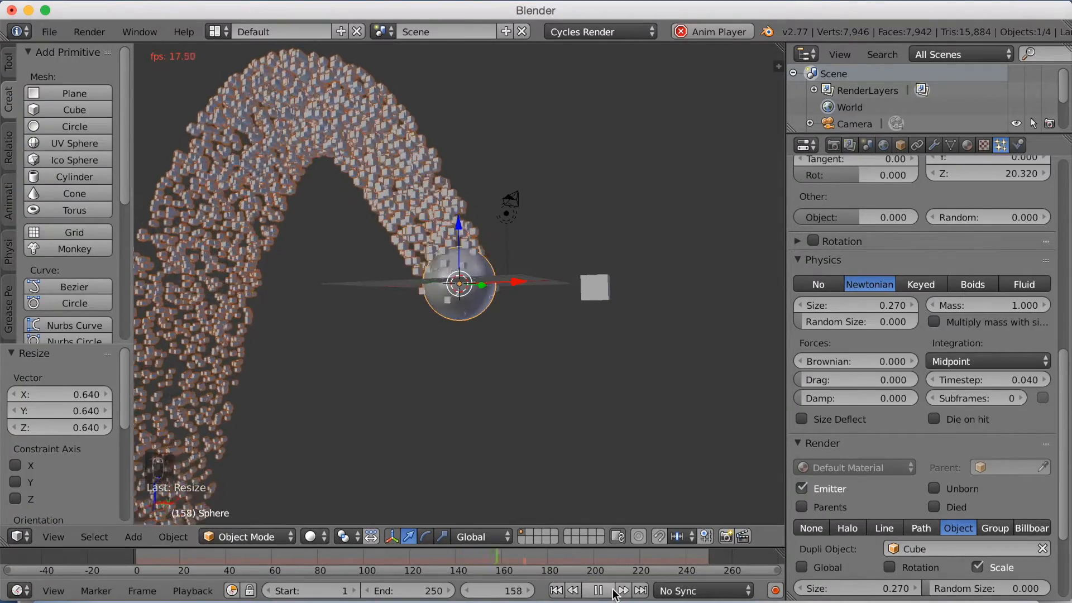
left_click(603, 589)
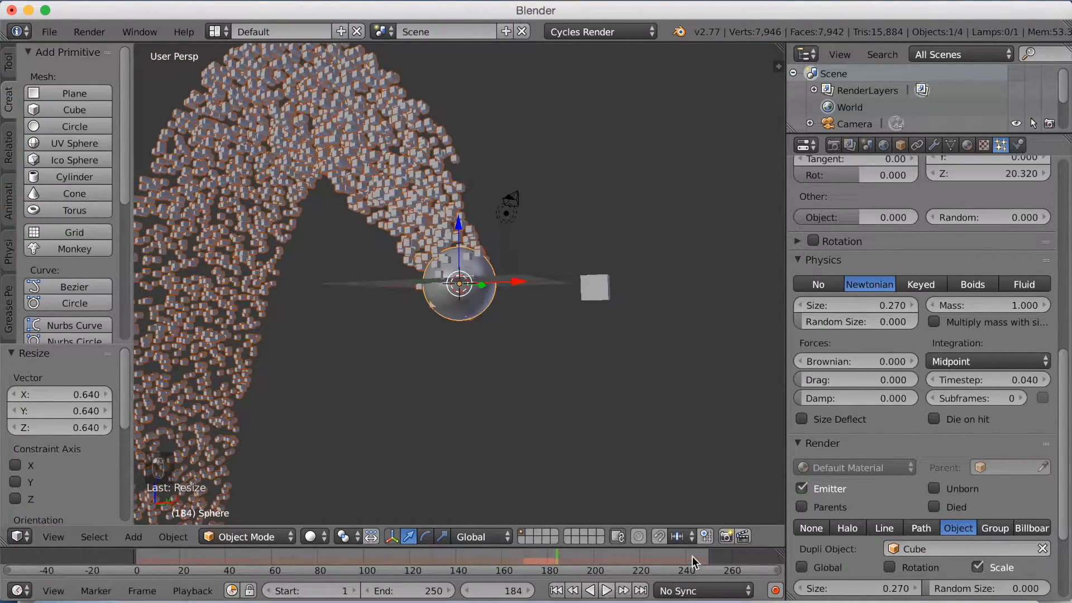
left_click(701, 555)
left_click(607, 588)
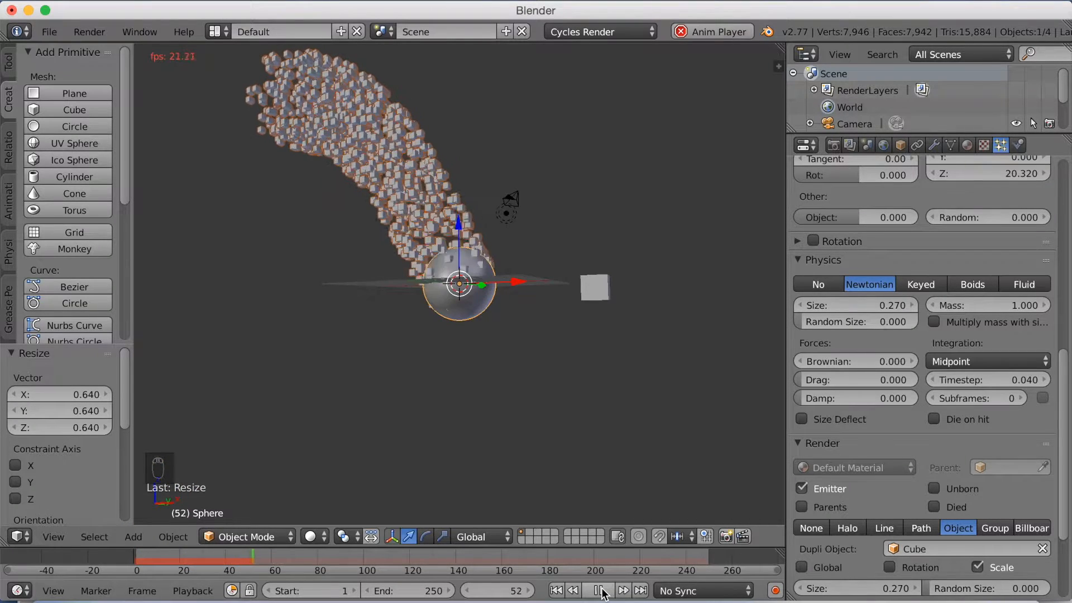
left_click(600, 590)
- Move the source cube to the second layer
middle_click_drag(502, 286, 527, 333)
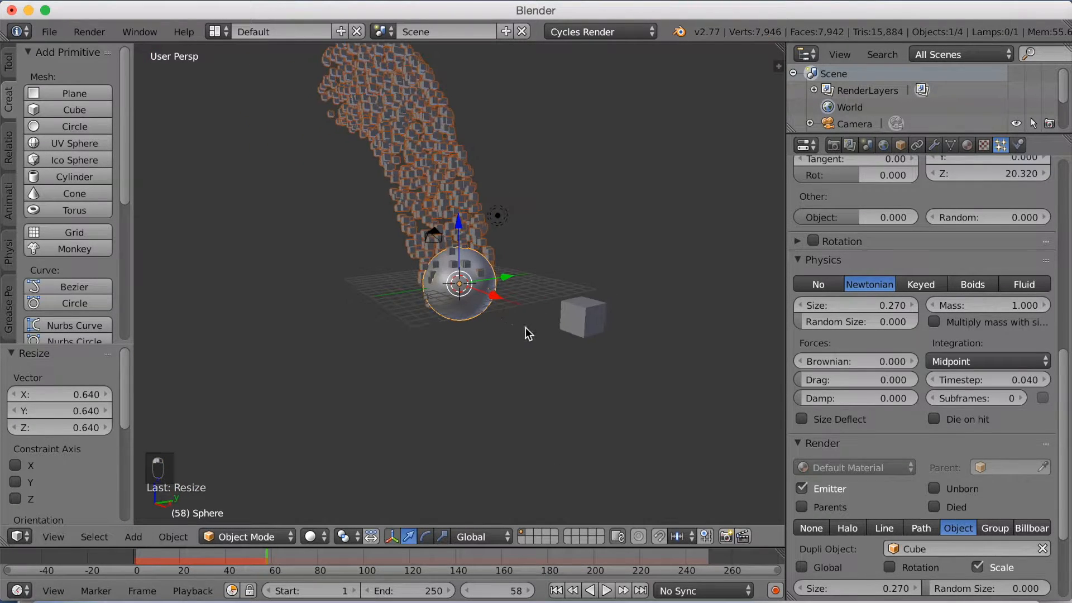
right_click(579, 317)
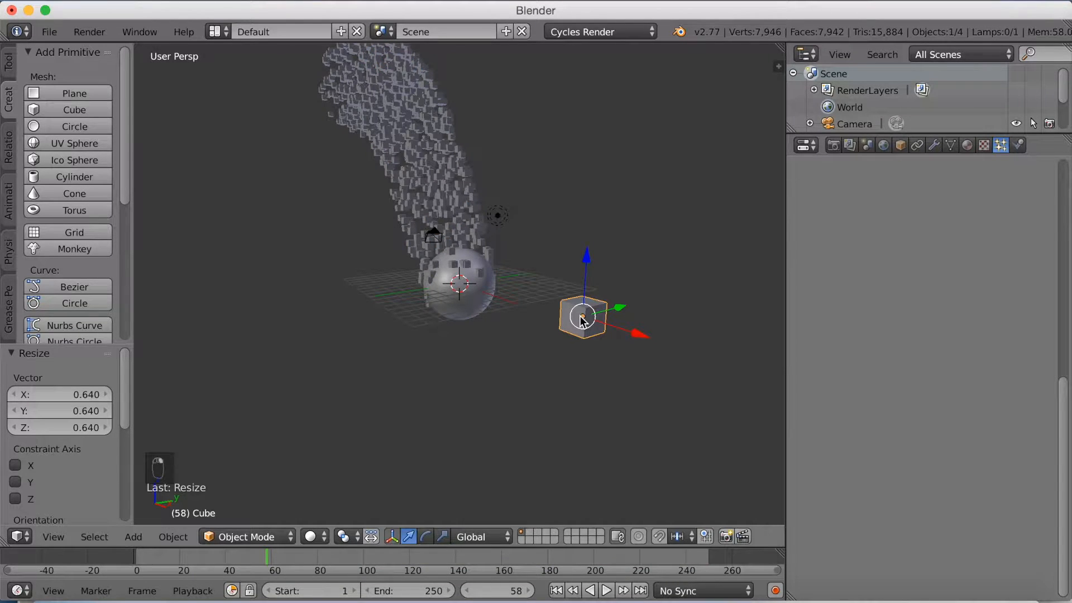
key("m")
left_click(724, 342)
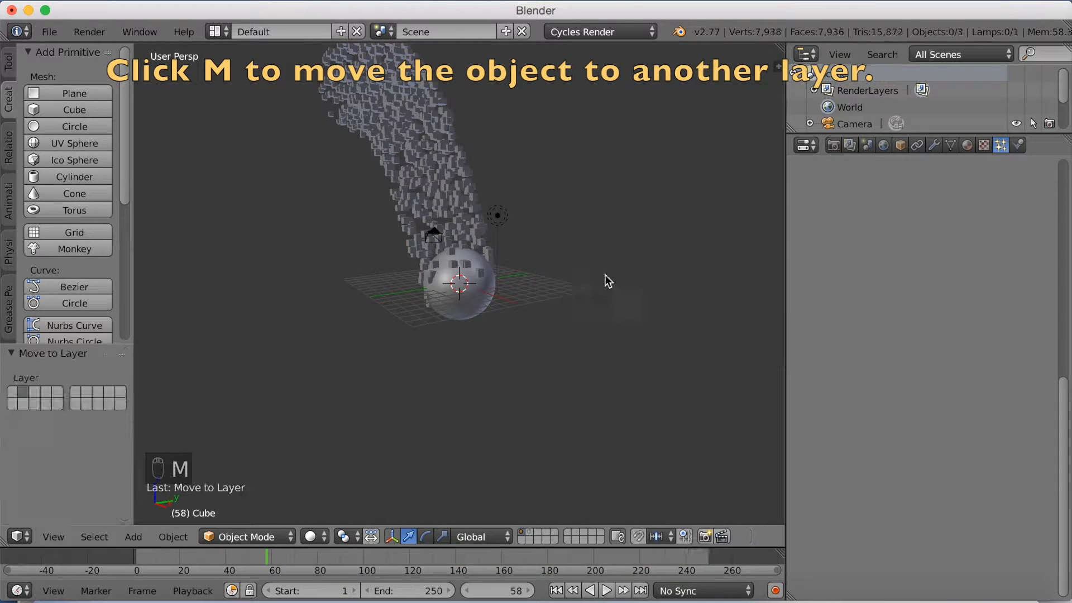
- Duplicate the emitter sphere and place the copy about 12.7 units away along the Y axis
middle_click_drag(509, 254, 481, 295)
right_click(488, 272)
key("shift+d")
key("y")
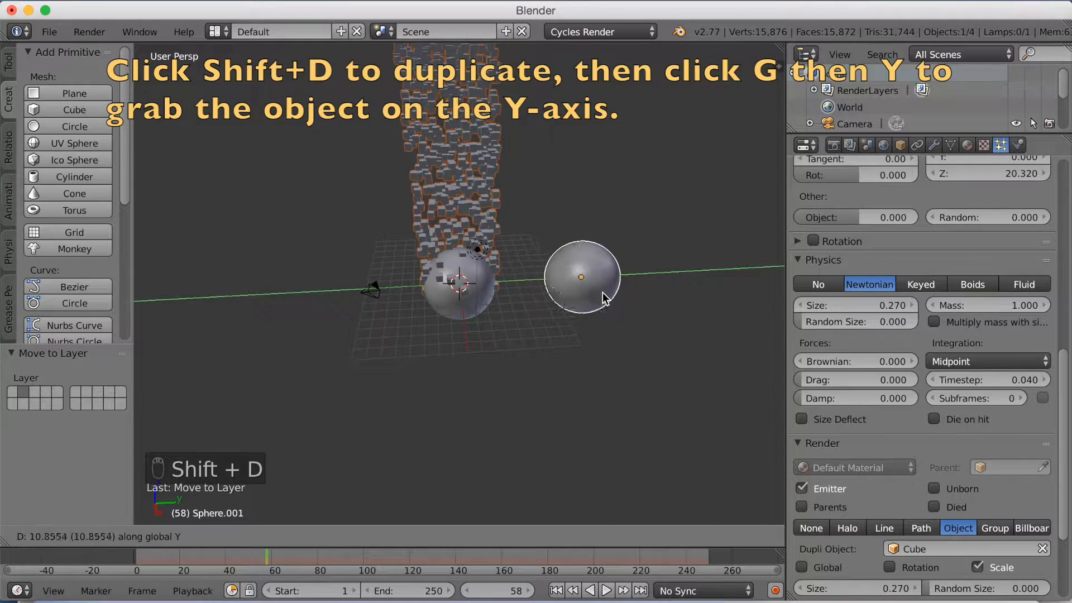
left_click(625, 294)
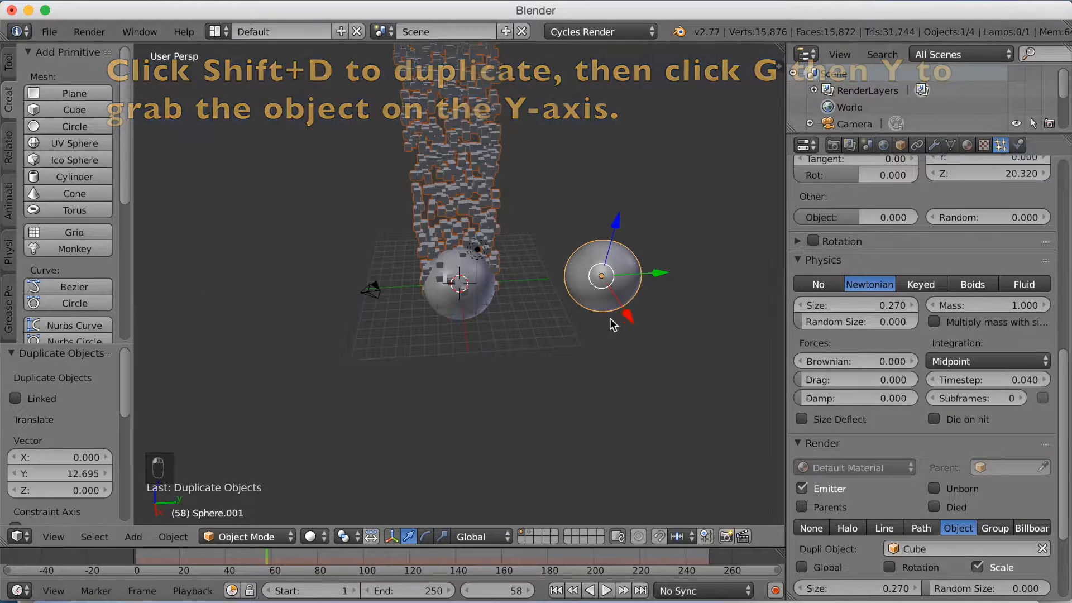
- Duplicate the copied sphere and move the new copy about -26.11 units along Y, to the emitter's opposite side
key("shift+d")
key("y")
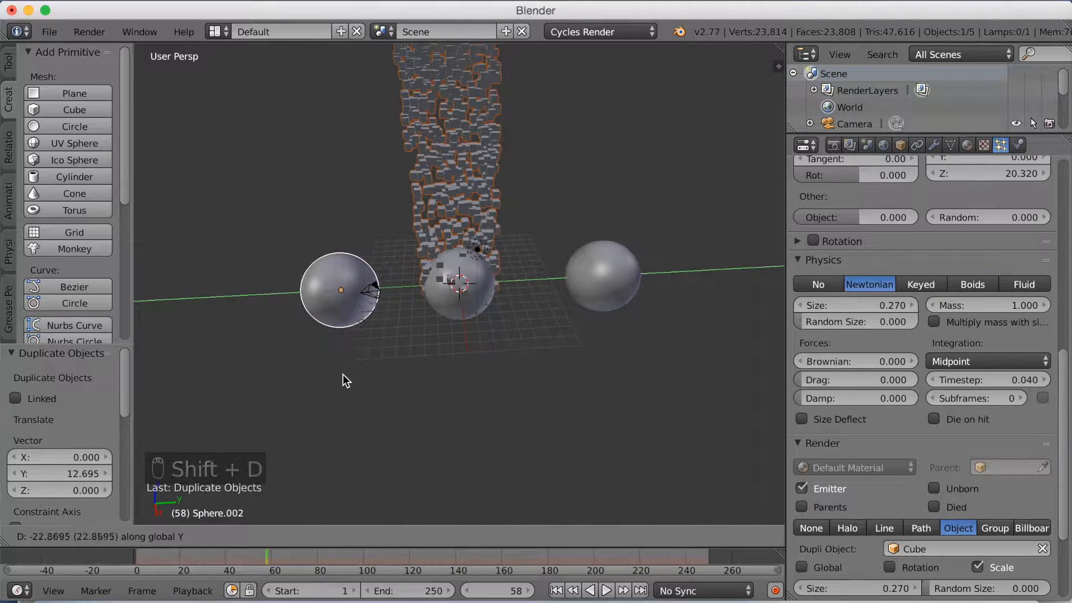
left_click(307, 376)
- Parent both outer spheres to the central particle-emitting sphere with the Object option
right_click(589, 277, "shift")
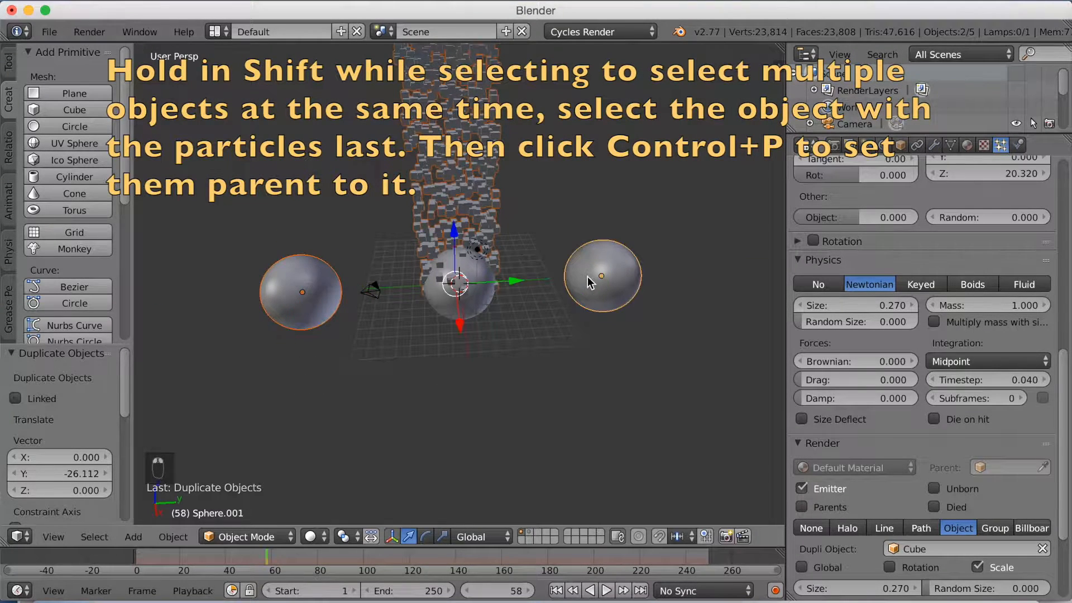
right_click(468, 274, "shift")
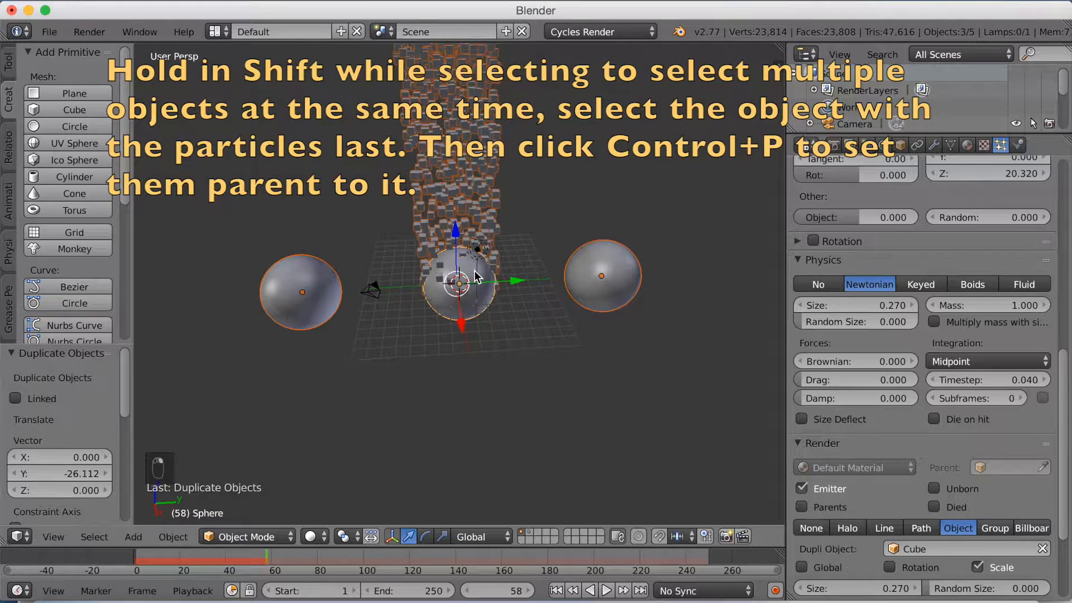
key("ctrl+p")
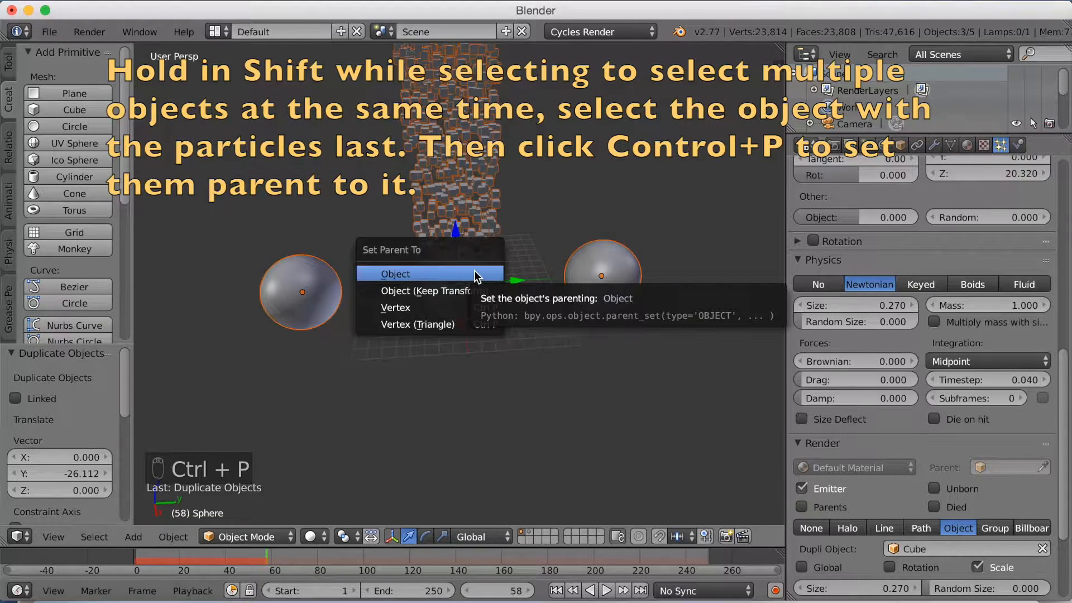
left_click(476, 276)
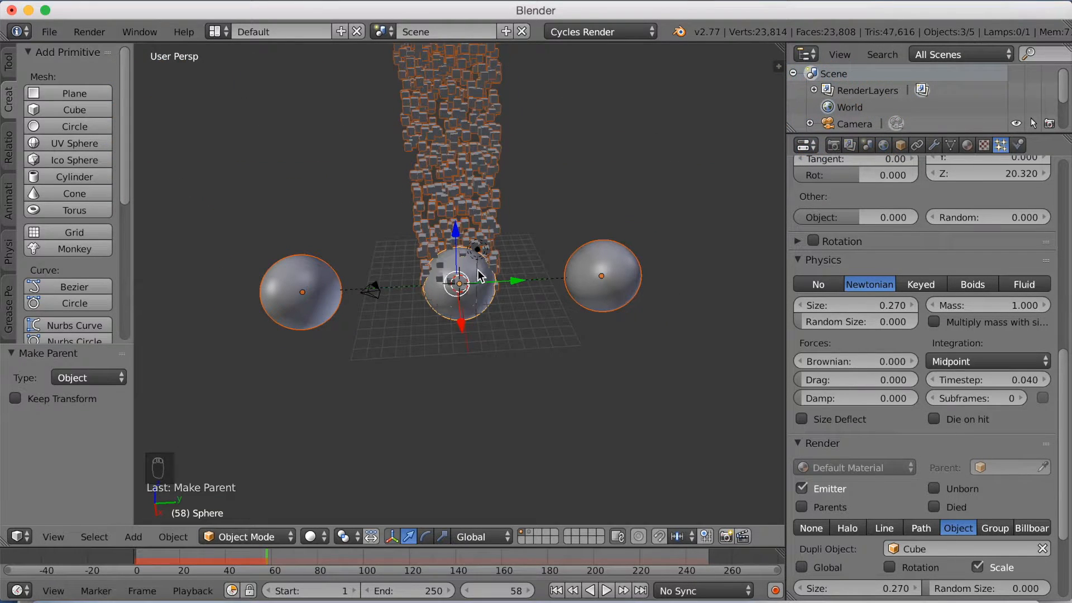
- Add a circle curve at the scene's origin and scale it up uniformly by a factor of about 4.96
scroll(481, 278, "up", 7)
scroll(481, 299, "down", 5)
key("shift+a")
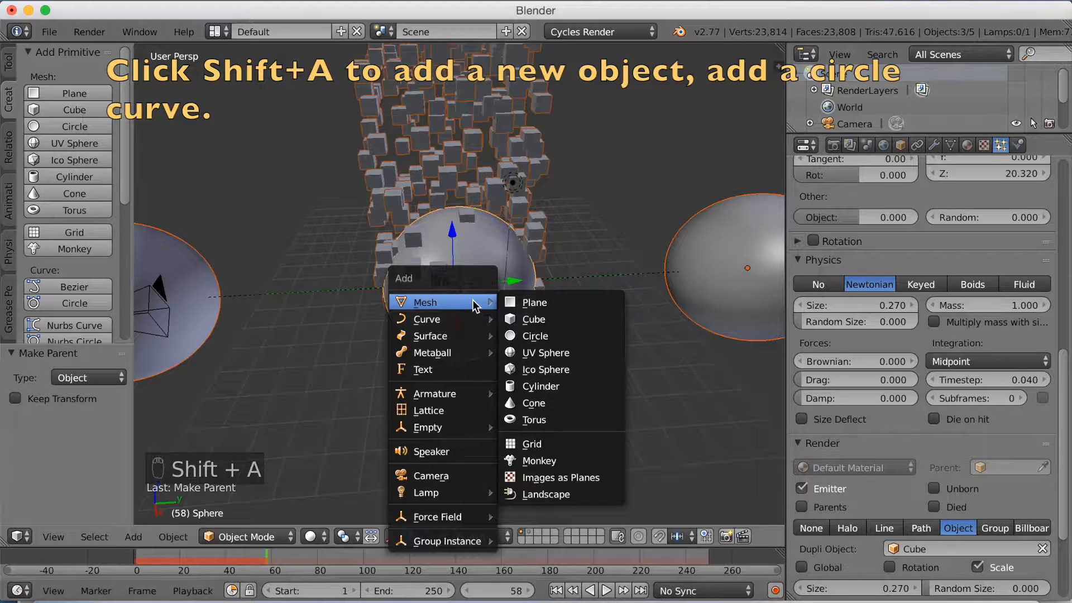
mouse_move(465, 322)
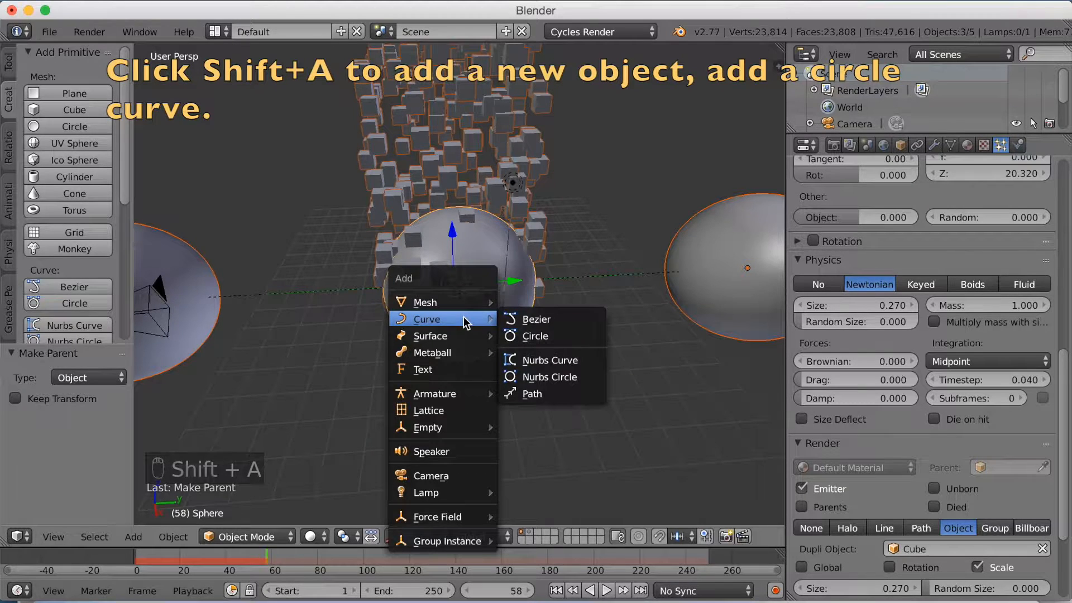
left_click(530, 334)
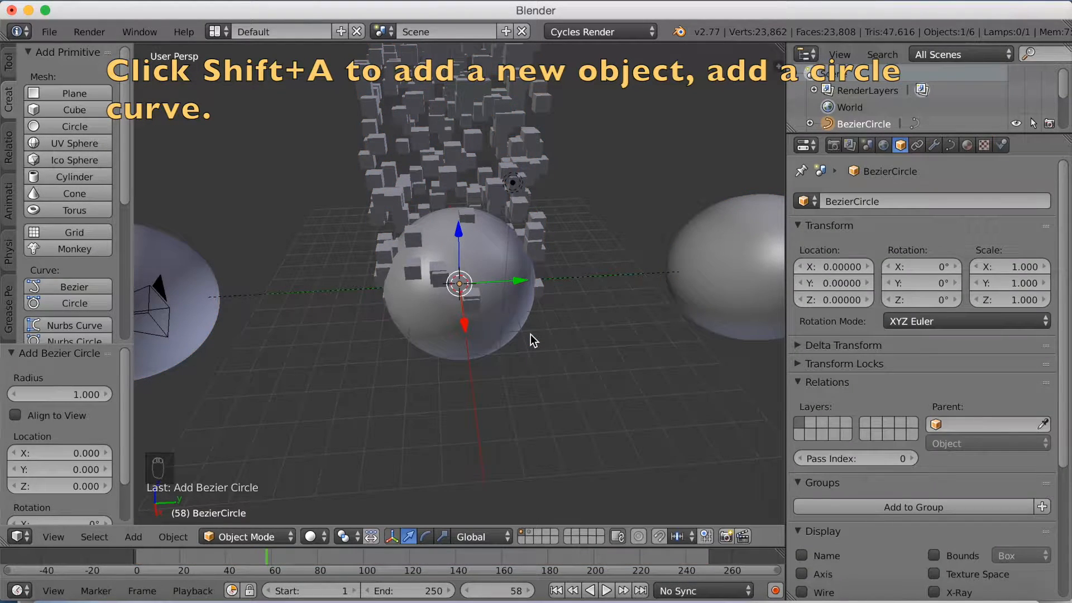
key("s")
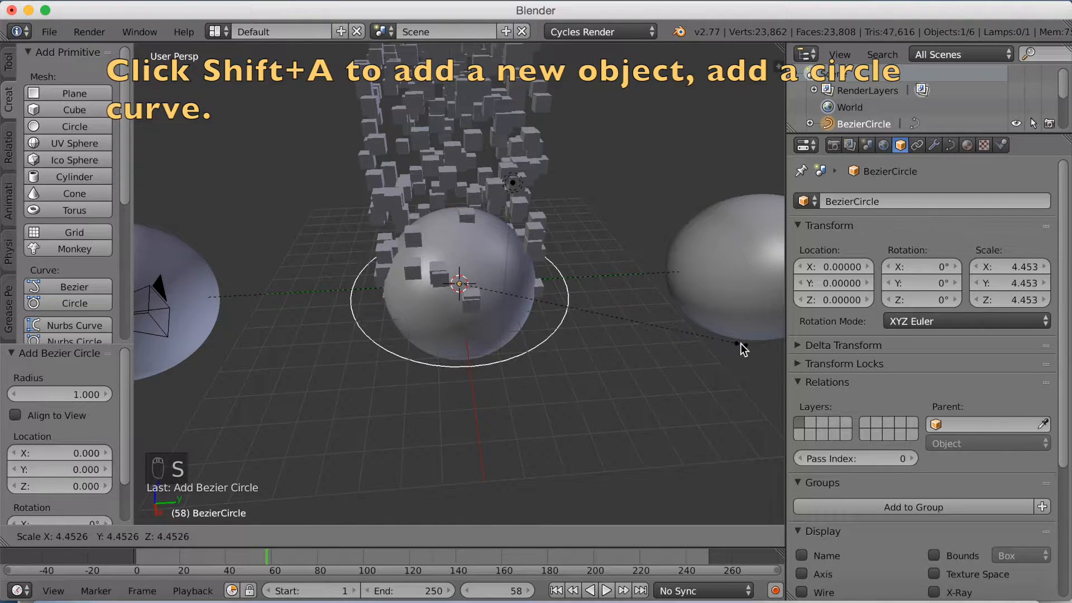
left_click(776, 330)
- Move the circle curve about -4.02 units along the X axis
mouse_move(638, 313)
middle_mouse_down()
mouse_move(565, 340)
mouse_move(631, 343)
mouse_move(621, 316)
middle_mouse_up()
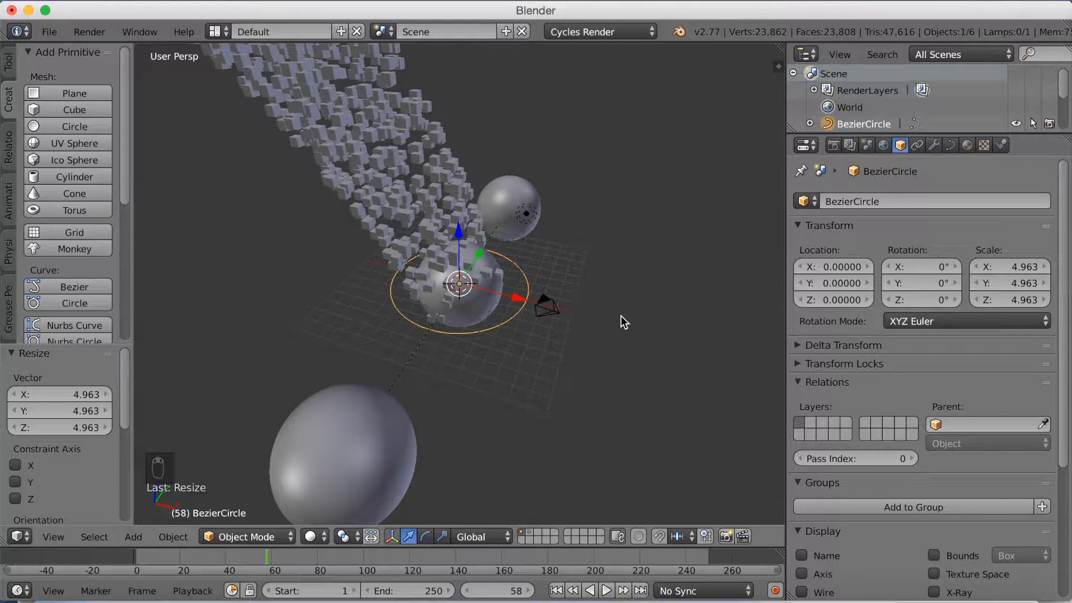
key("g")
key("x")
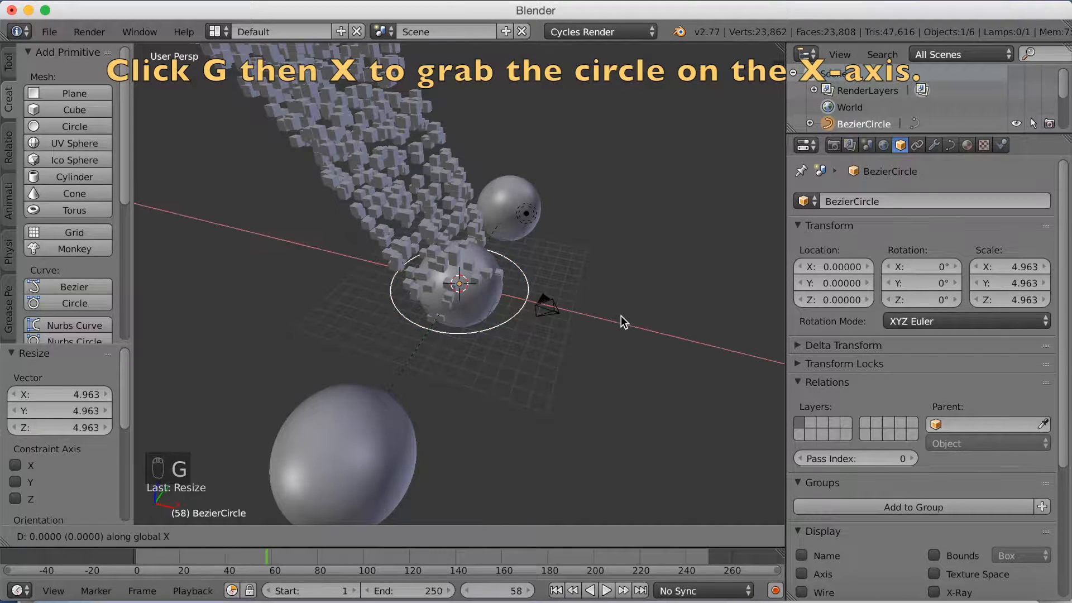
left_click(573, 299)
- Parent the central emitter sphere to the circle curve with the Follow Path option
mouse_move(578, 298)
middle_mouse_down()
mouse_move(588, 286)
mouse_move(579, 286)
middle_mouse_up()
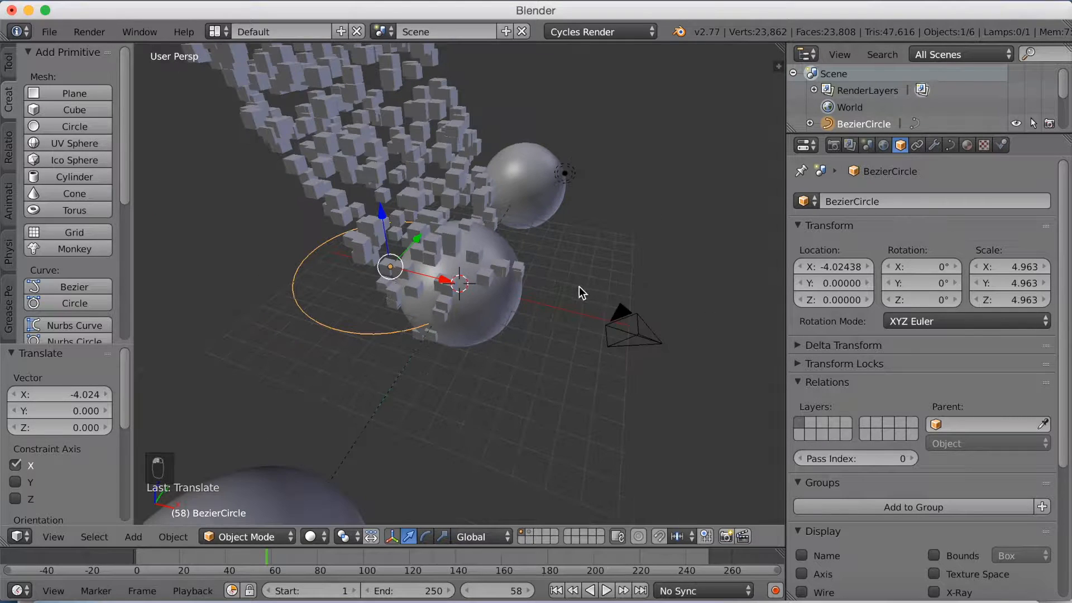
right_click(498, 313)
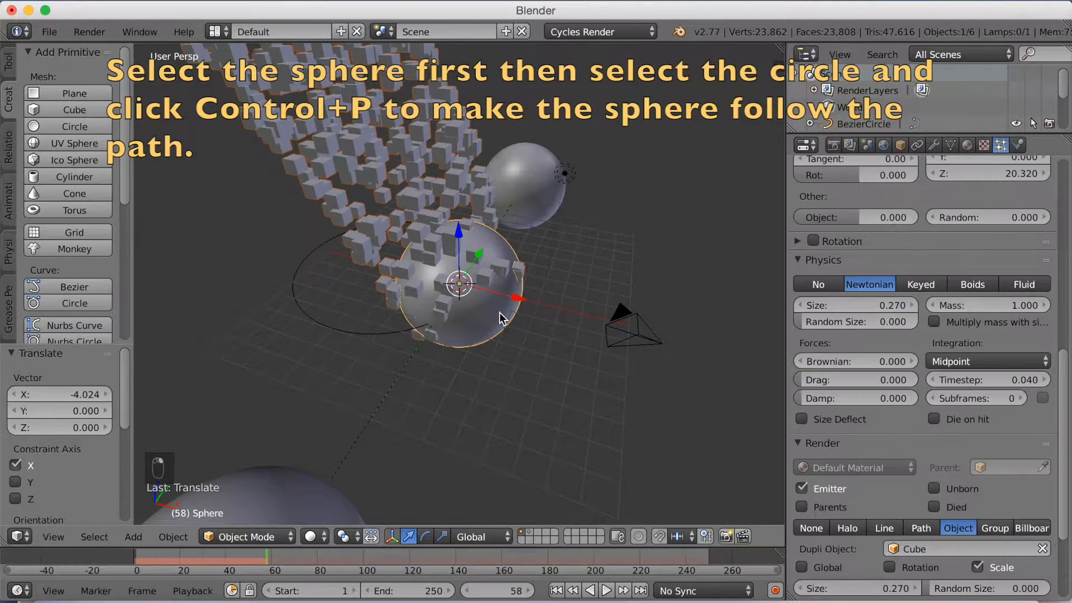
right_click(347, 331, "shift")
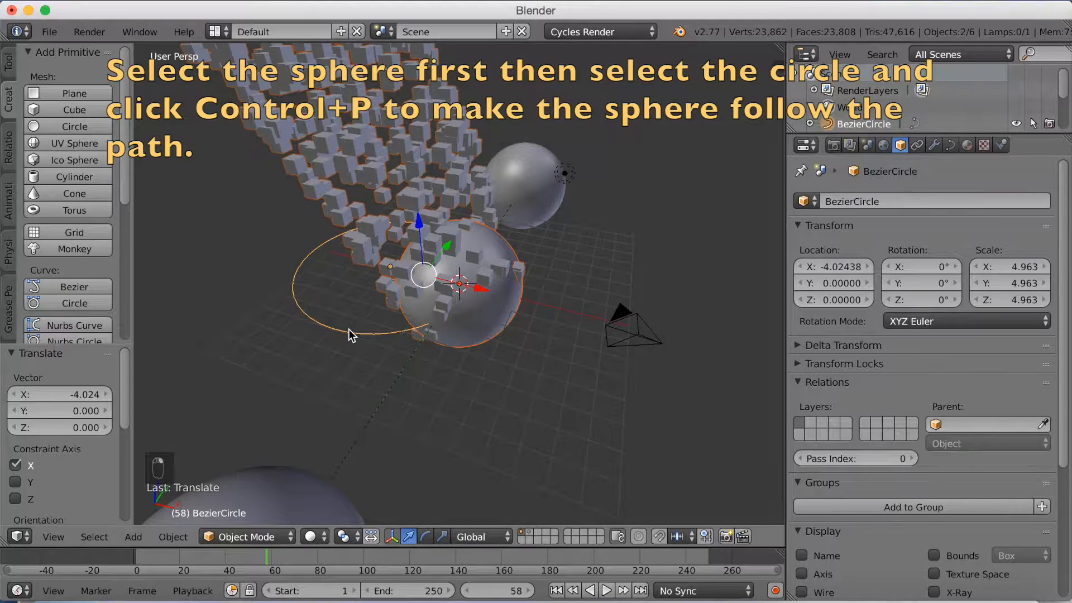
key("ctrl+p")
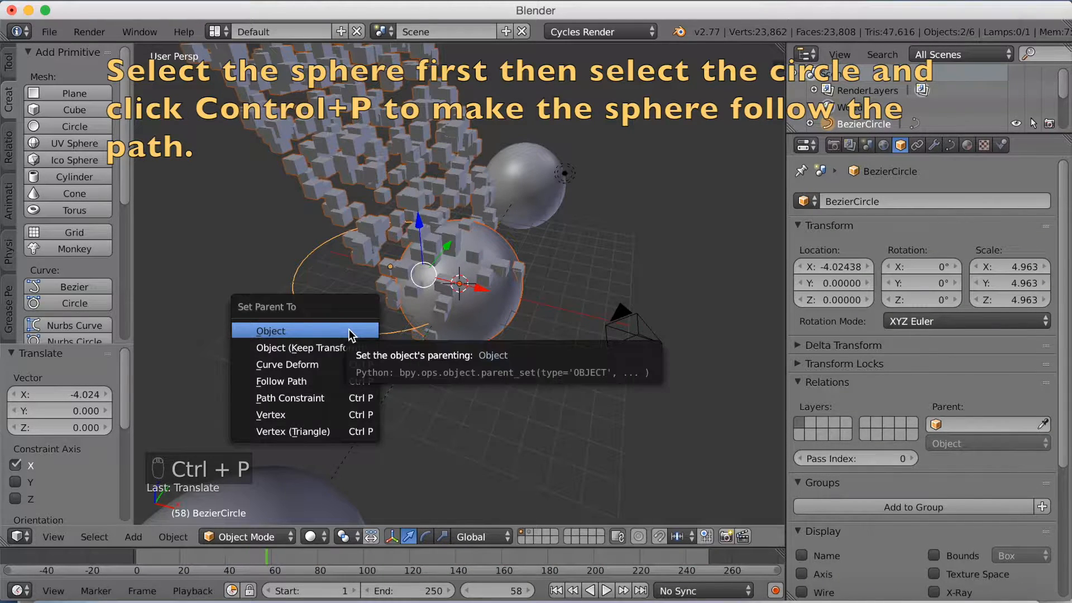
left_click(346, 382)
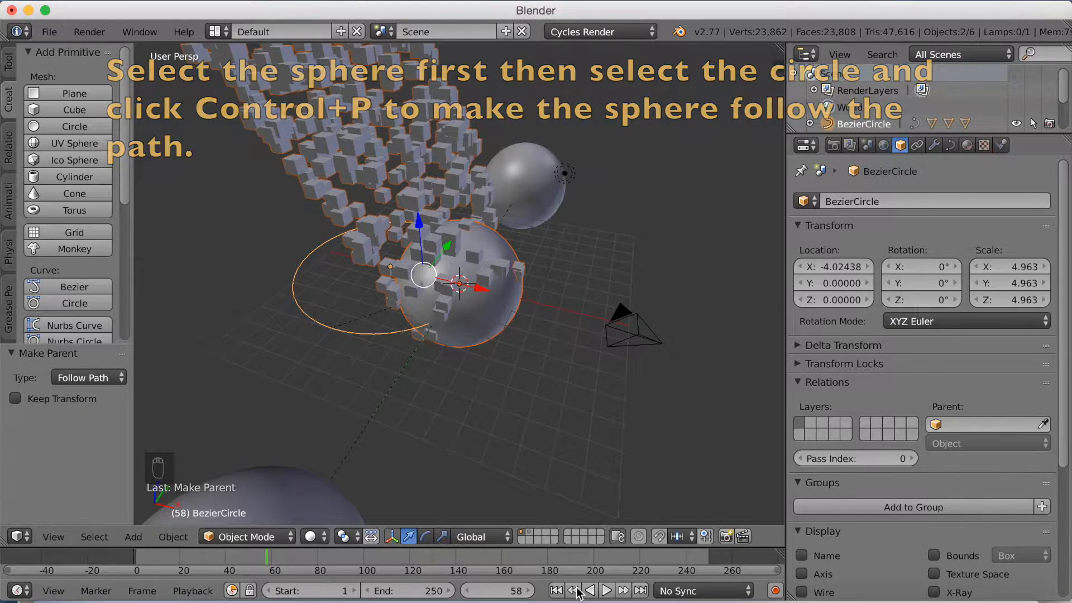
- Play the animation to check how the spheres move along the circle, and stop it partway
left_click(606, 590)
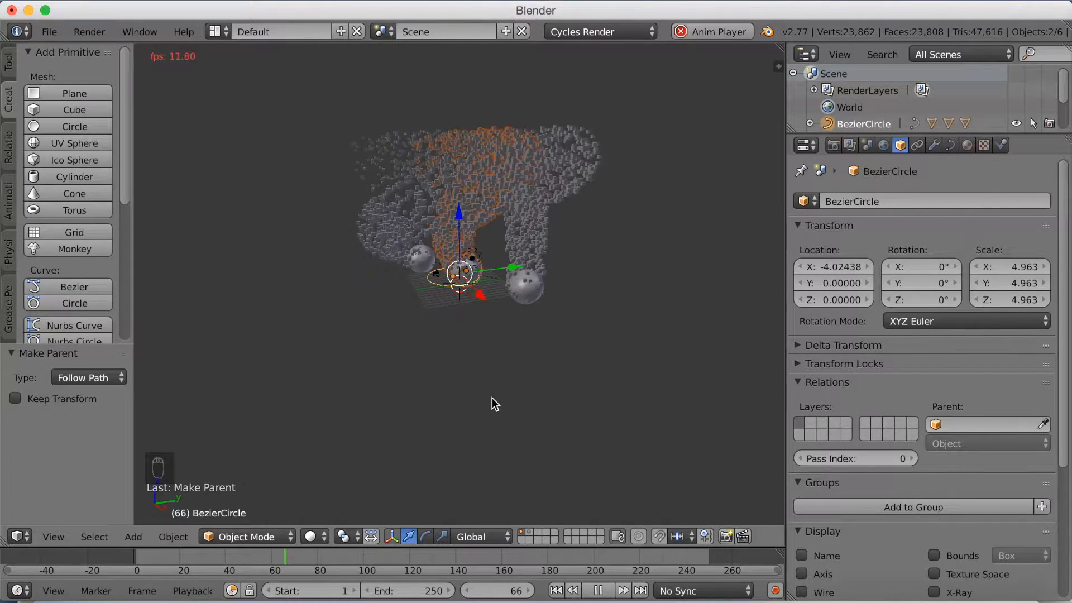
left_click(599, 590)
scroll(490, 318, "up", 3)
- Select the circle curve and bring up its Path Animation settings in the curve data properties
right_click(414, 287)
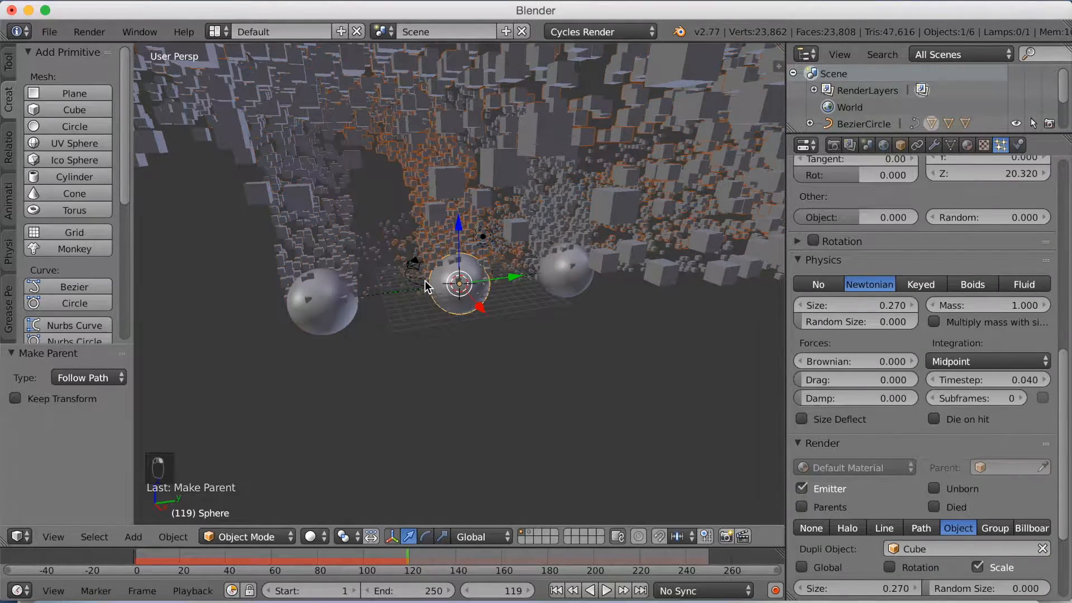
mouse_move(396, 320)
middle_mouse_down()
mouse_move(497, 310)
mouse_move(400, 325)
middle_mouse_up()
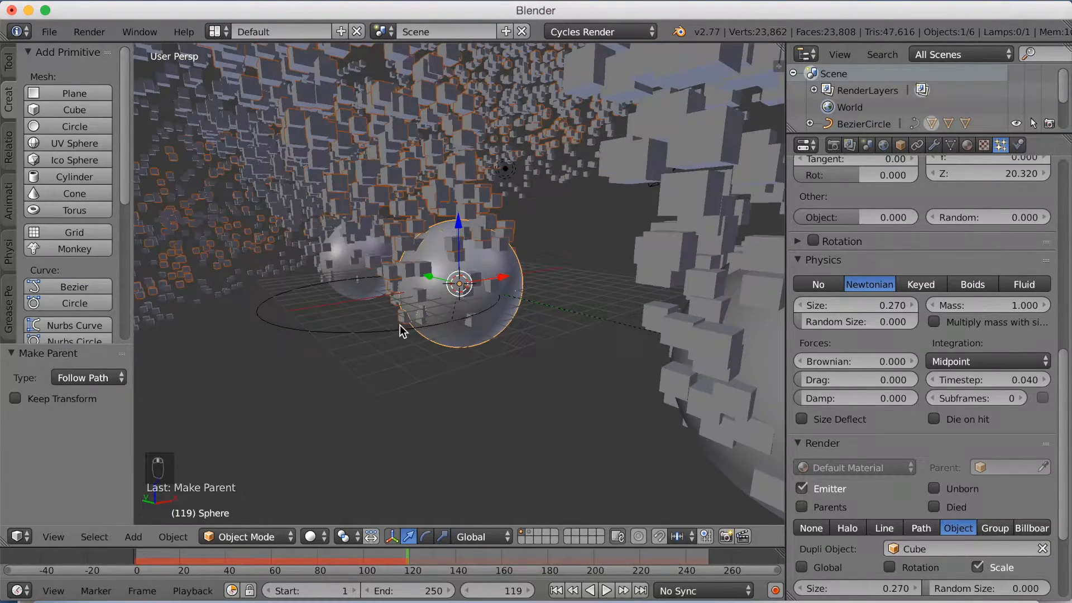
right_click(345, 333)
middle_click_drag(474, 313, 432, 308)
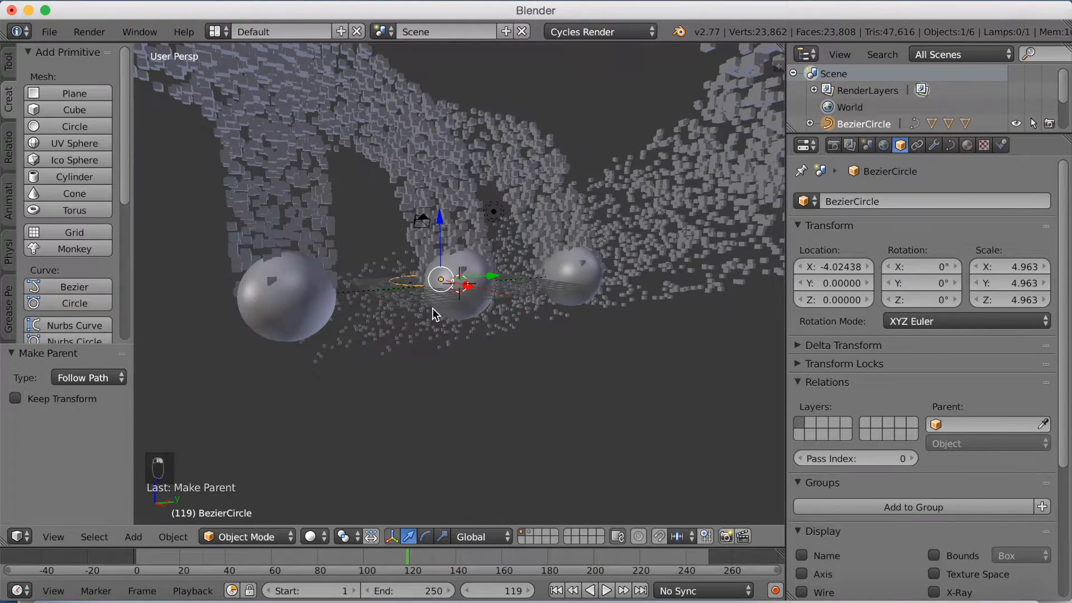
left_click(950, 145)
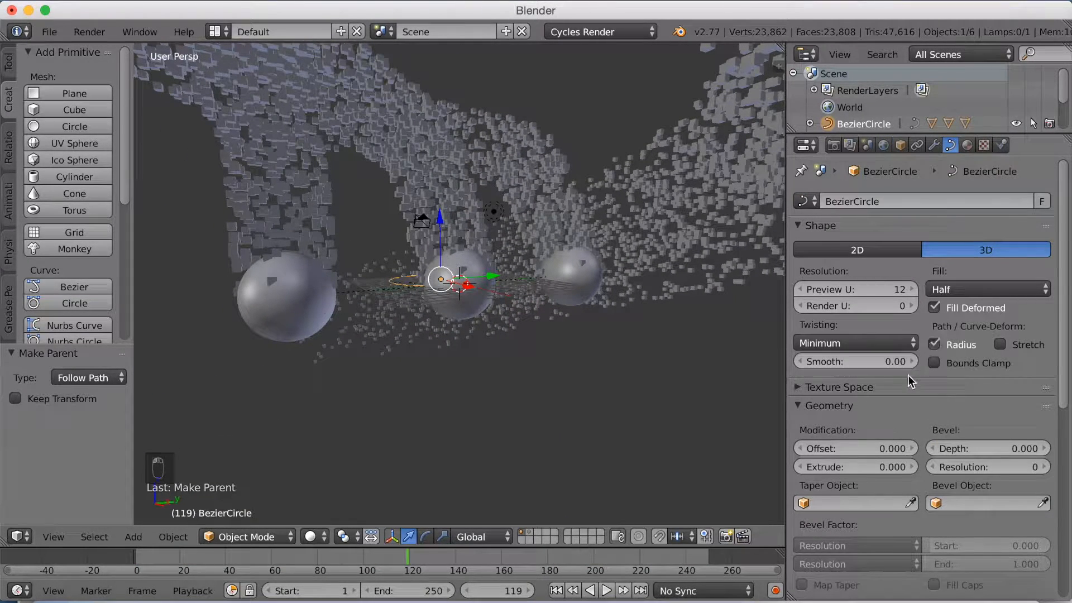
scroll(905, 376, "down", 5)
scroll(905, 376, "down", 4)
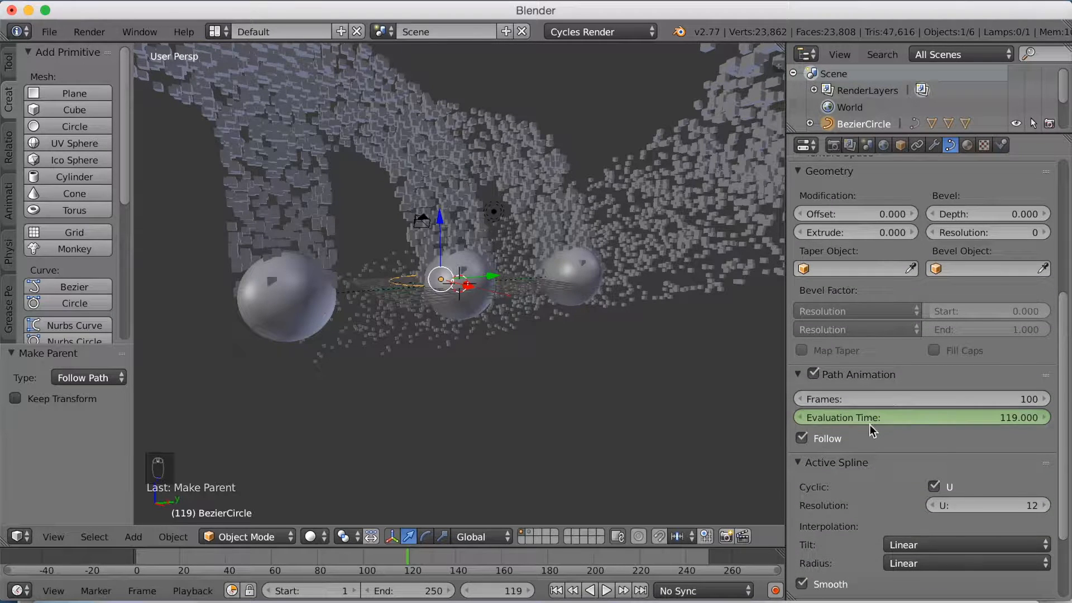
- Check the path motion at frame 250, and clear all keyframes from the circle curve's Evaluation Time
key("alt+a")
left_click(706, 554)
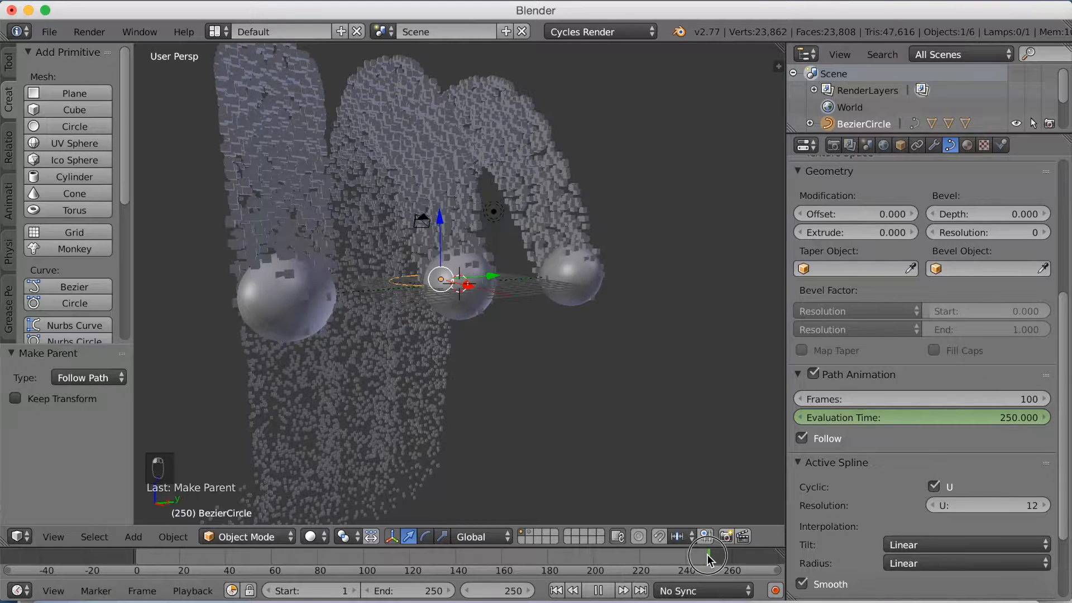
key("alt+a")
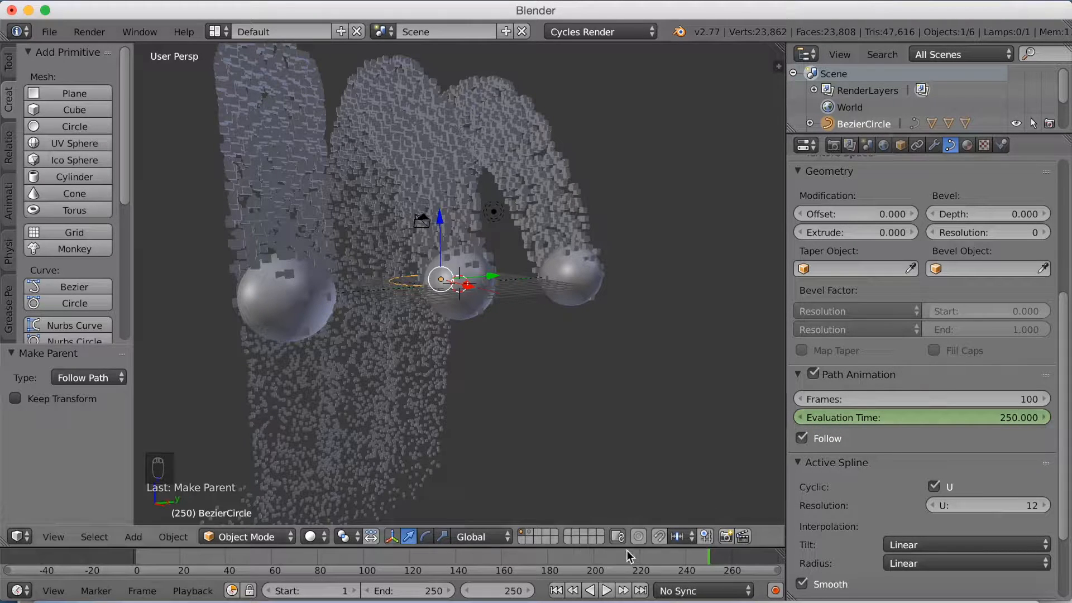
right_click(869, 415)
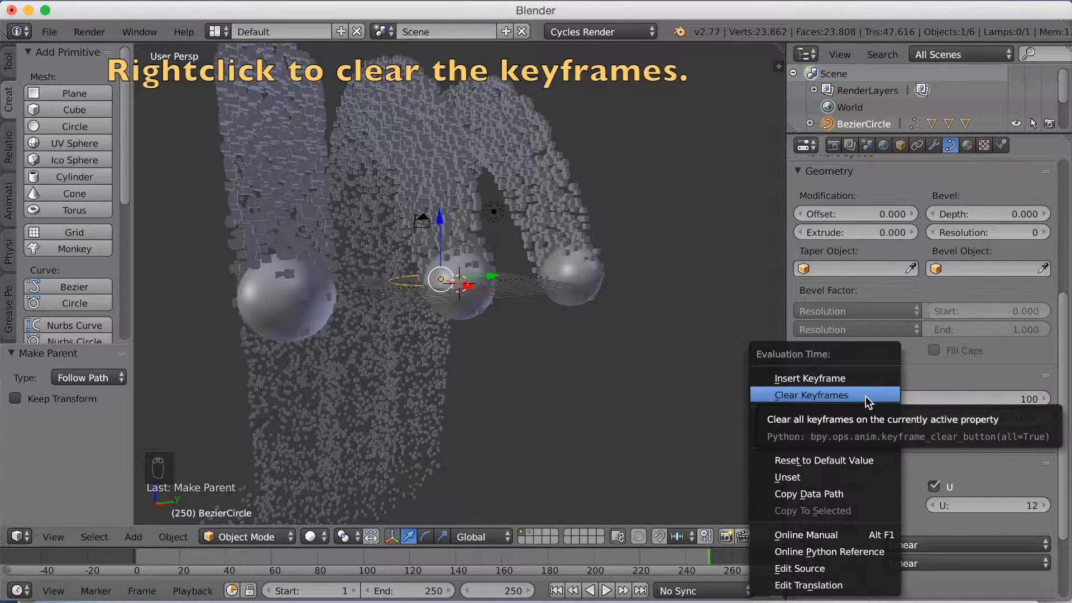
left_click(825, 396)
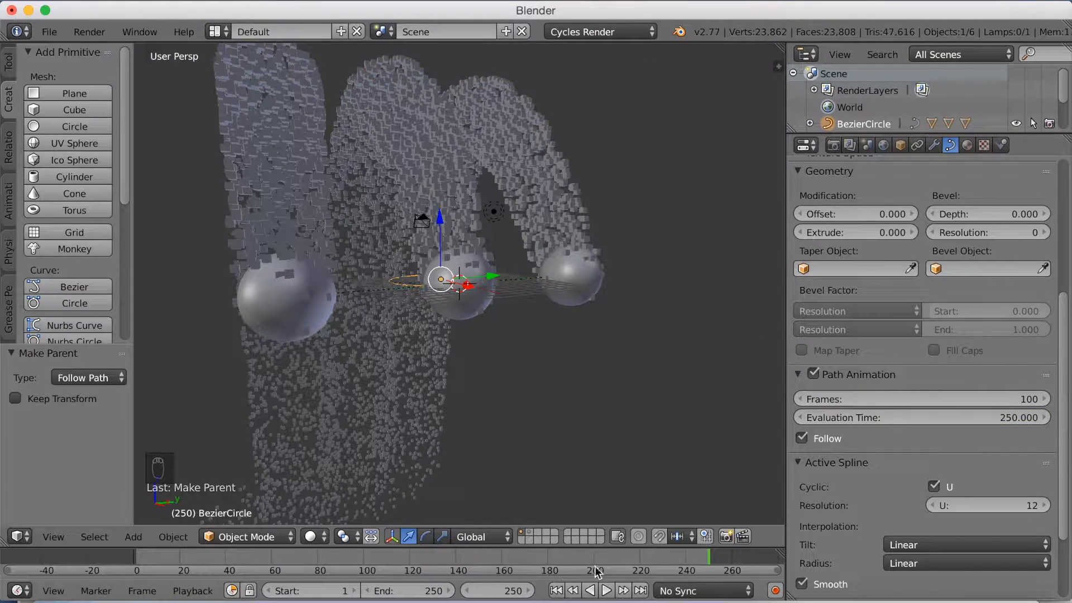
- At frame 100, set the circle curve's Evaluation Time to 100 and insert a keyframe on it
left_click(363, 557)
left_click(932, 417)
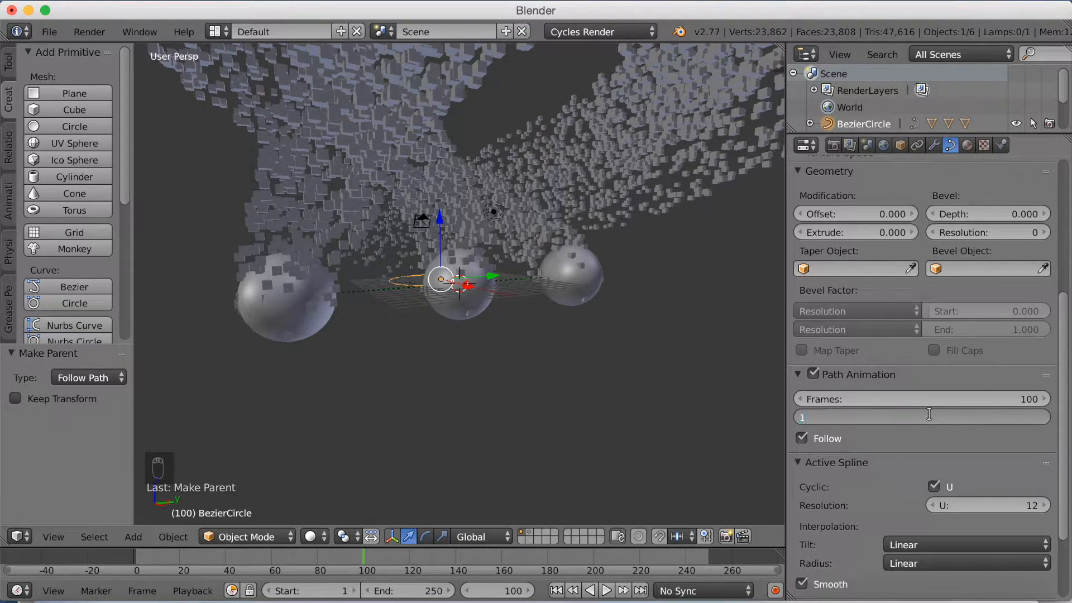
type("100")
key("Return")
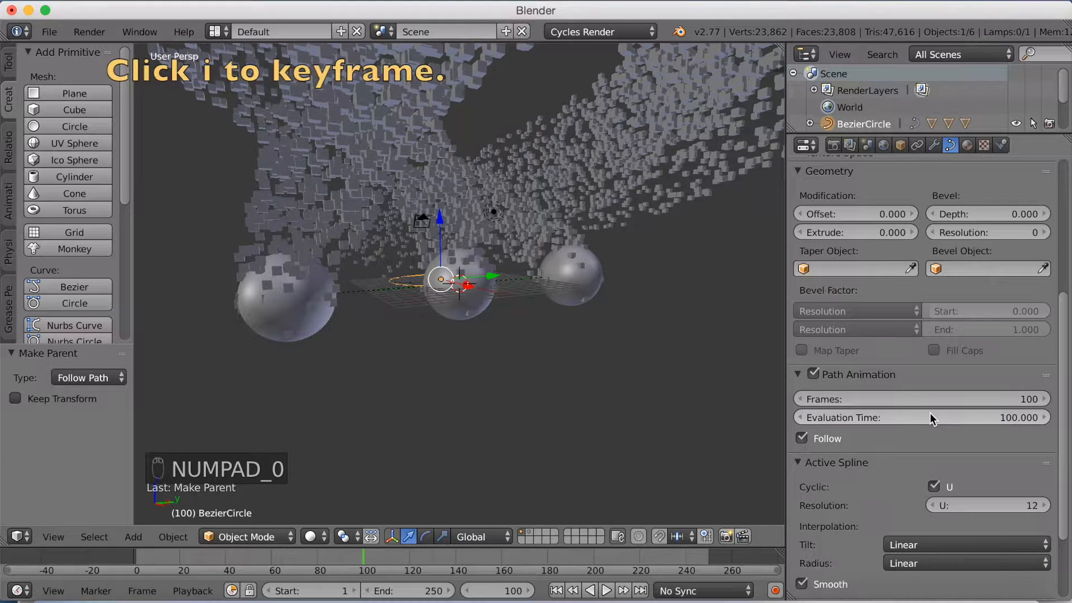
key("i")
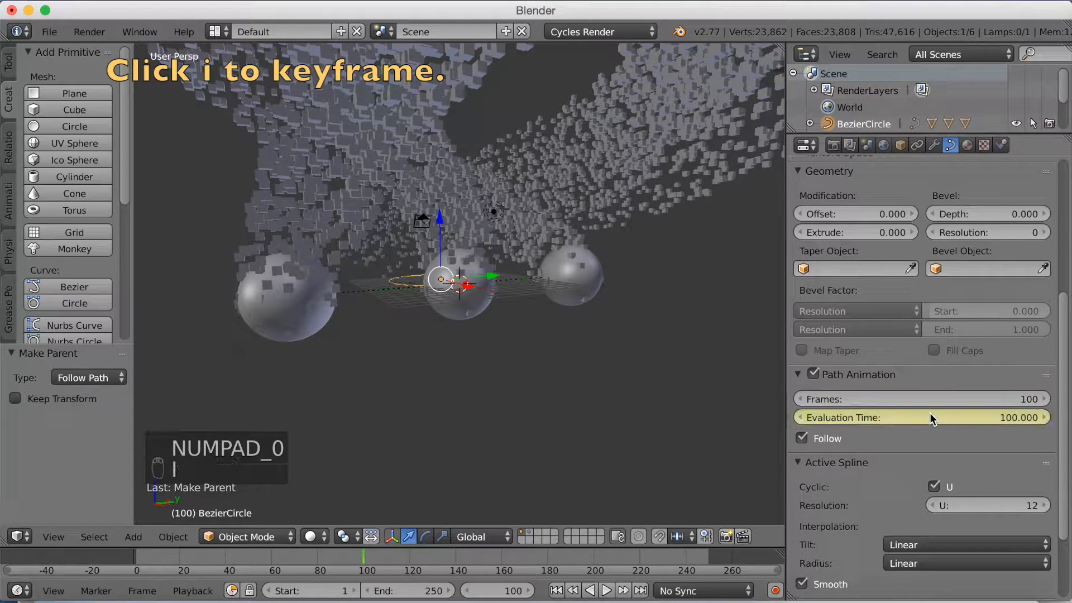
- At frame 1, set the circle curve's Evaluation Time to 1 and insert a keyframe on it
left_click(135, 553)
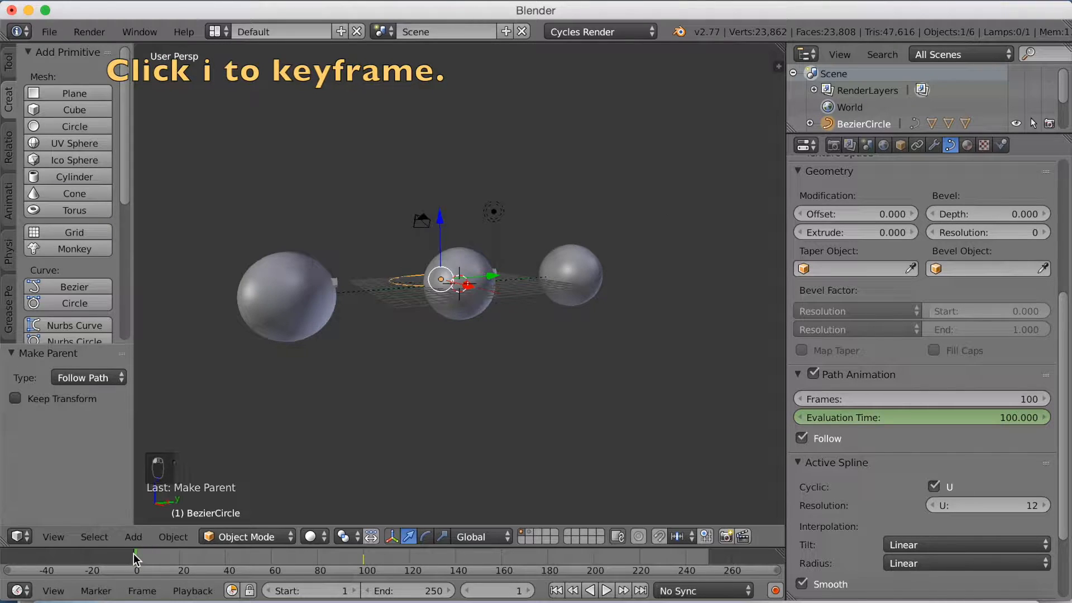
left_click(910, 419)
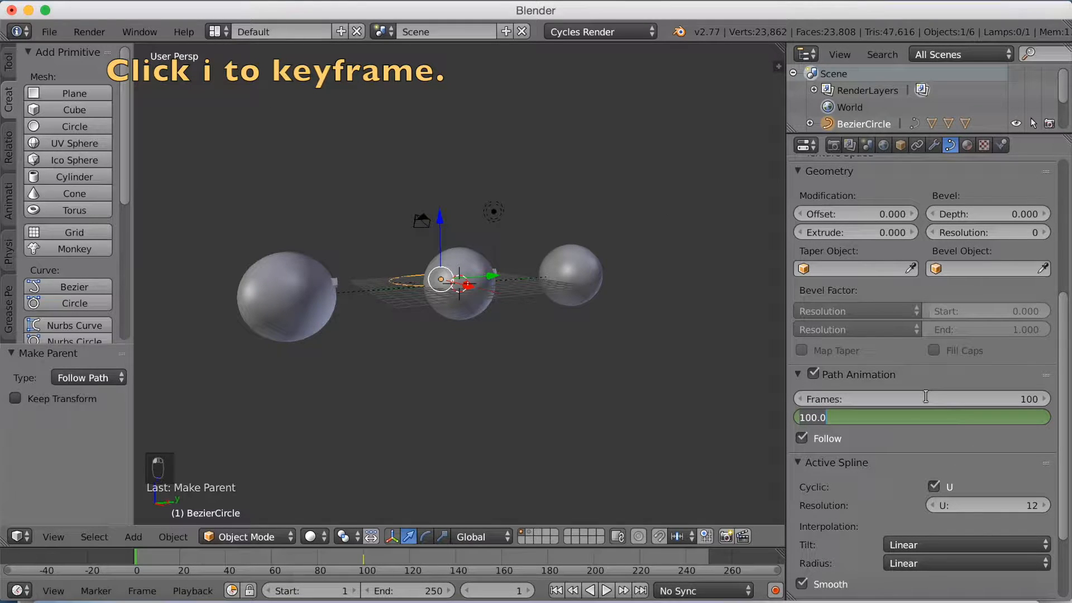
type("1")
key("Return")
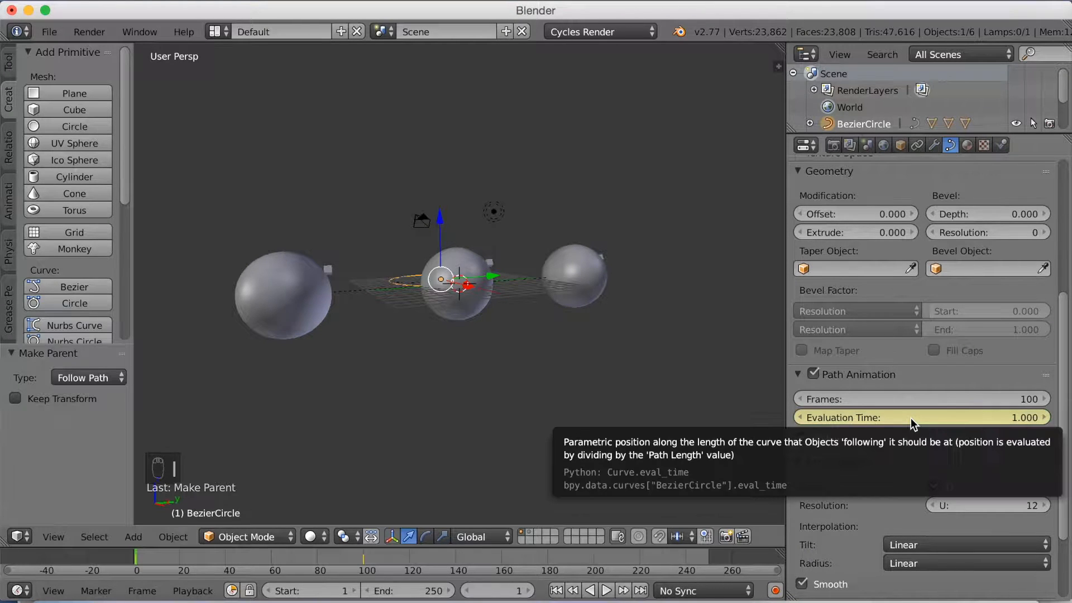
key("i")
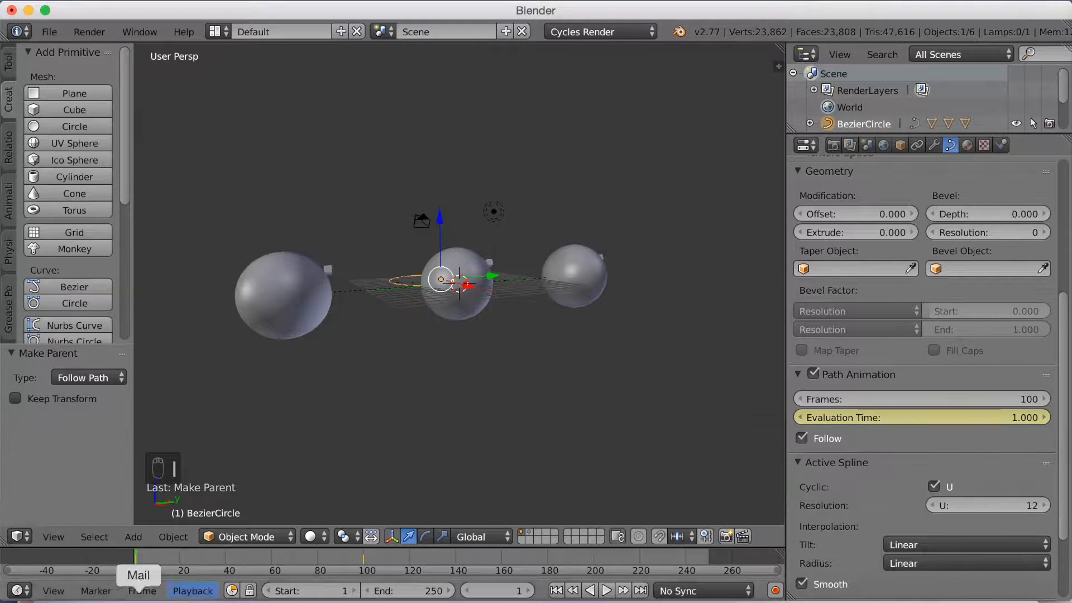
- Play the animation from frame 0 to check the keyframed path motion, and stop it past frame 100
left_click(116, 560)
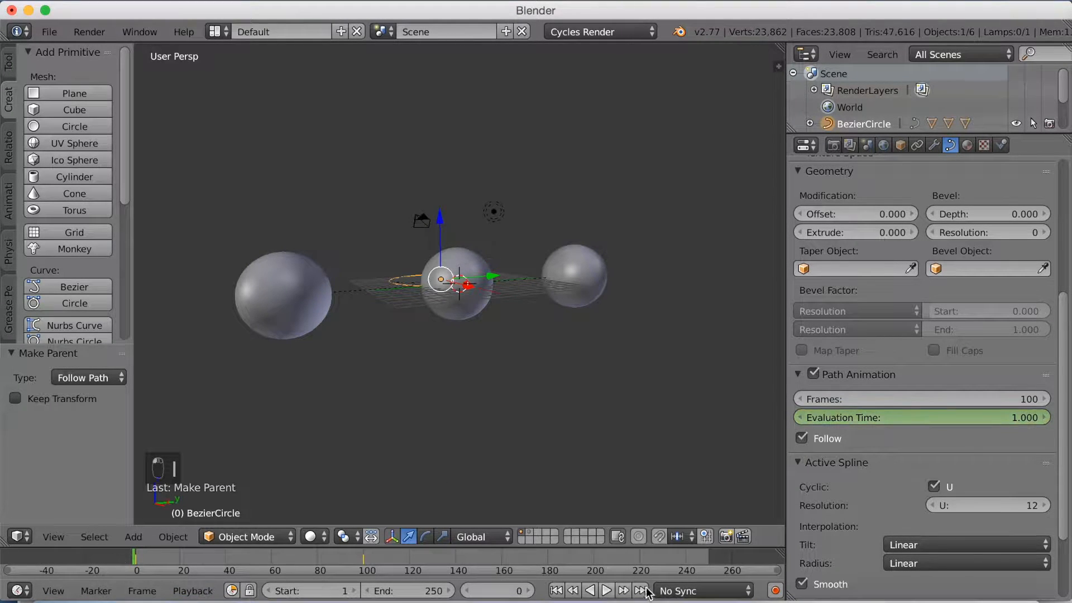
left_click(605, 591)
middle_click_drag(577, 368, 562, 360)
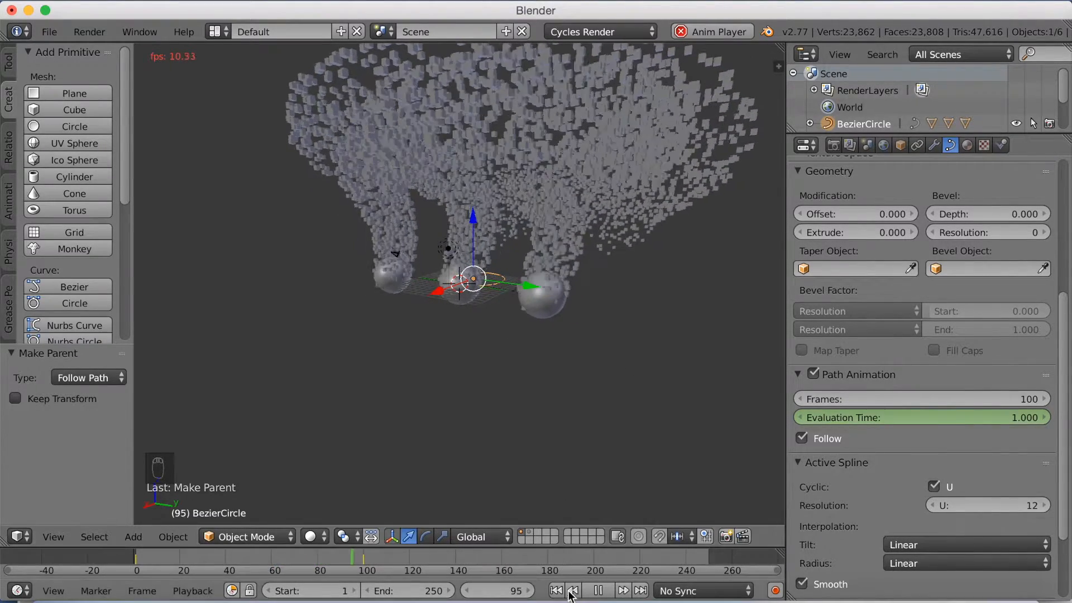
left_click(602, 592)
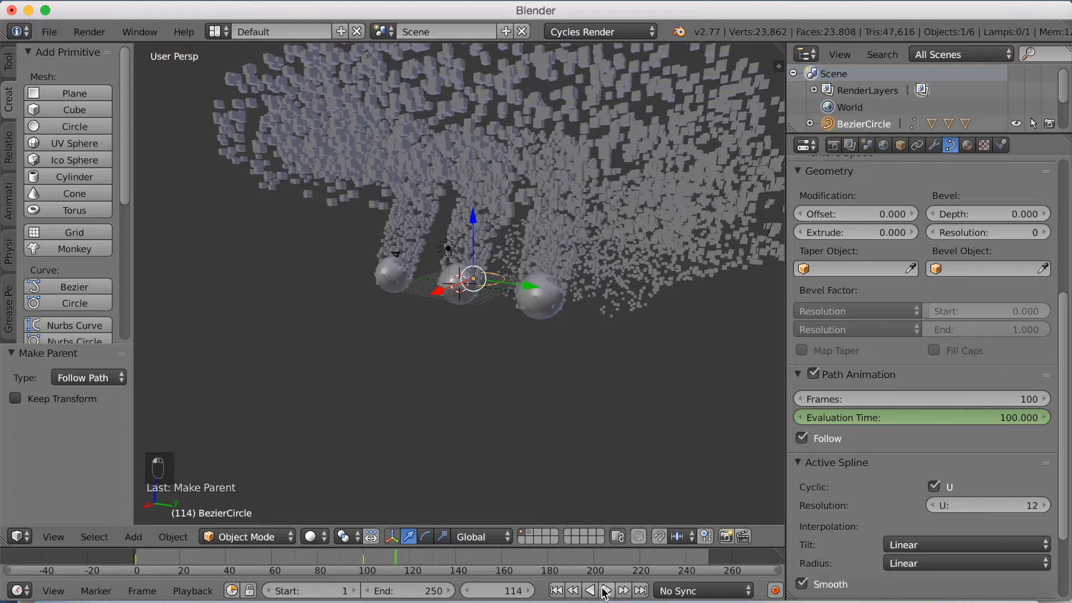
- Switch the 3D View to the Graph Editor and set the Evaluation Time keyframes' interpolation to Linear
left_click(16, 537)
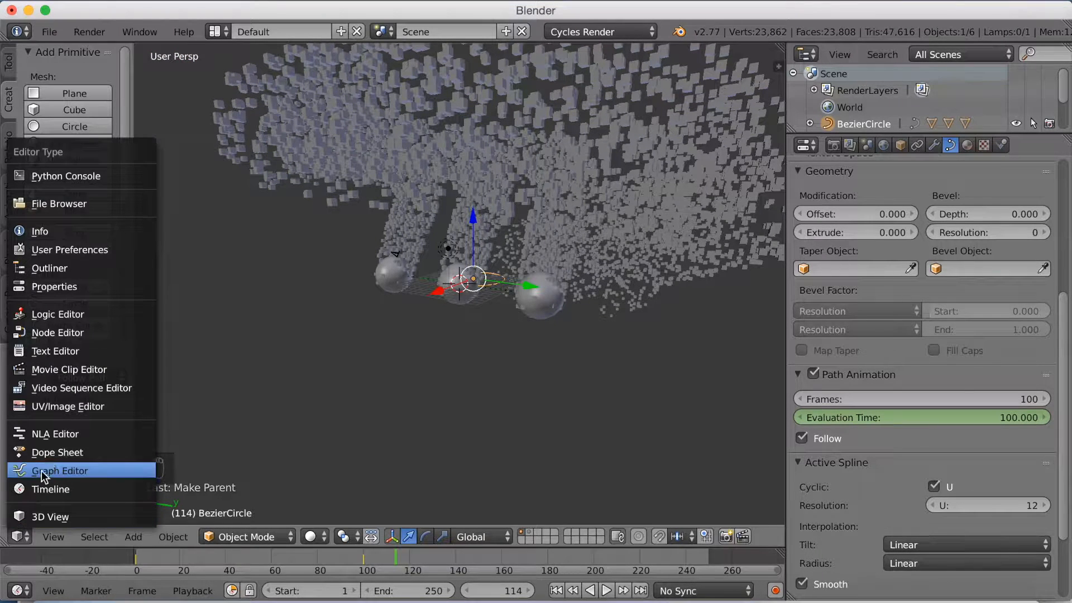
left_click(62, 470)
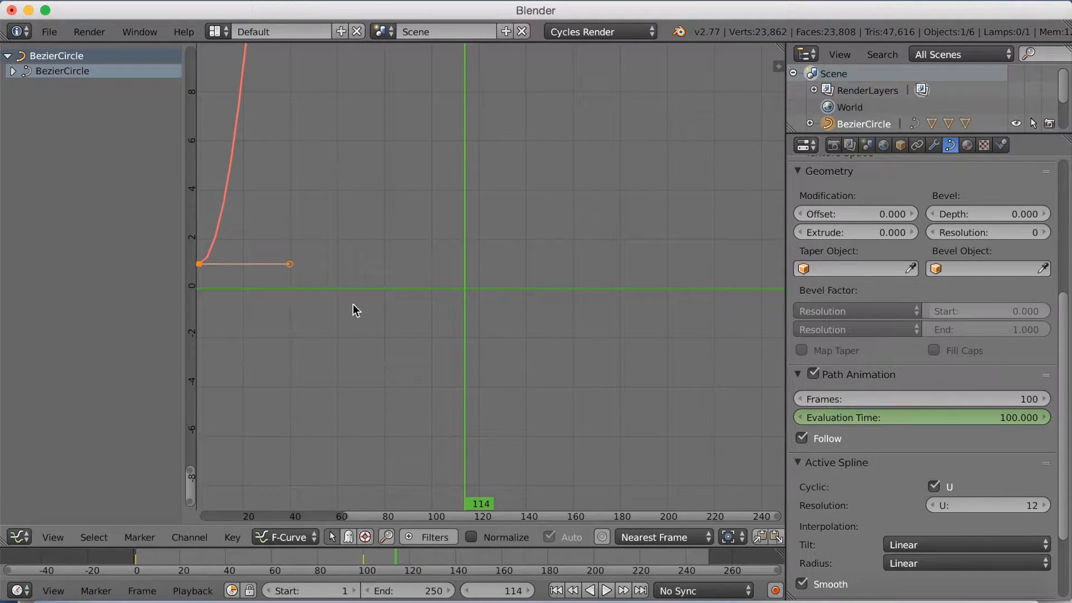
scroll(366, 154, "down", 7)
middle_click_drag(387, 152, 404, 344)
scroll(452, 287, "down", 2)
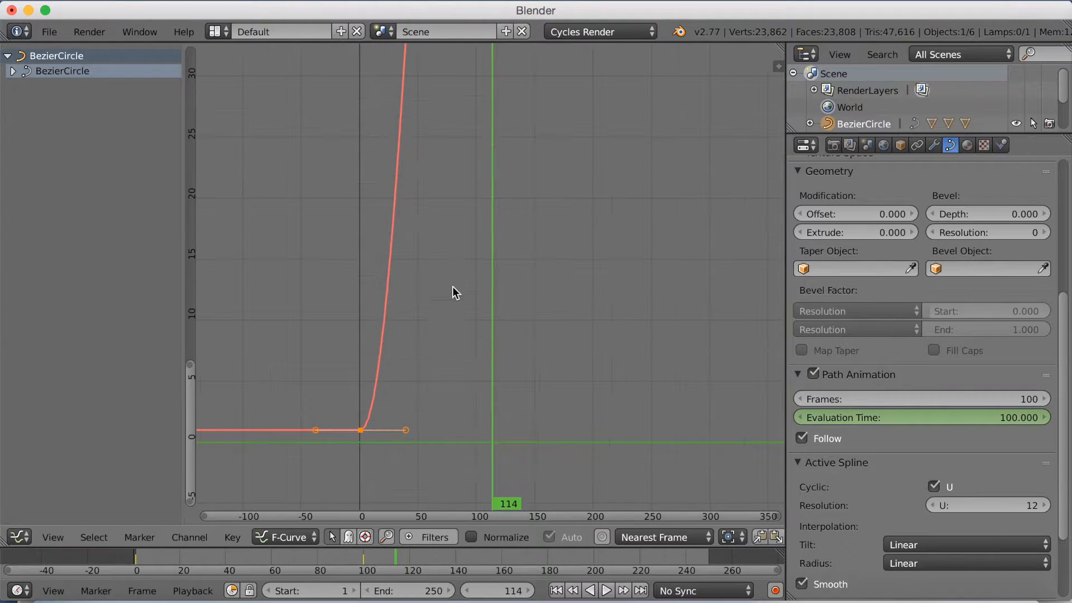
key("t")
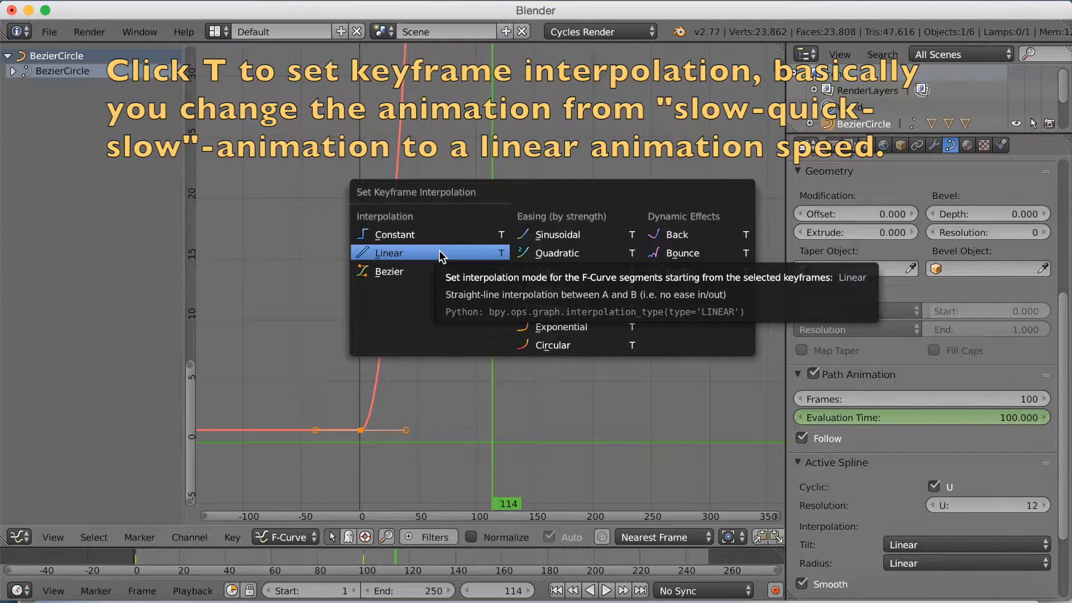
left_click(441, 255)
- Add a Cycles modifier to the Evaluation Time F-curve so the path motion repeats
key("n")
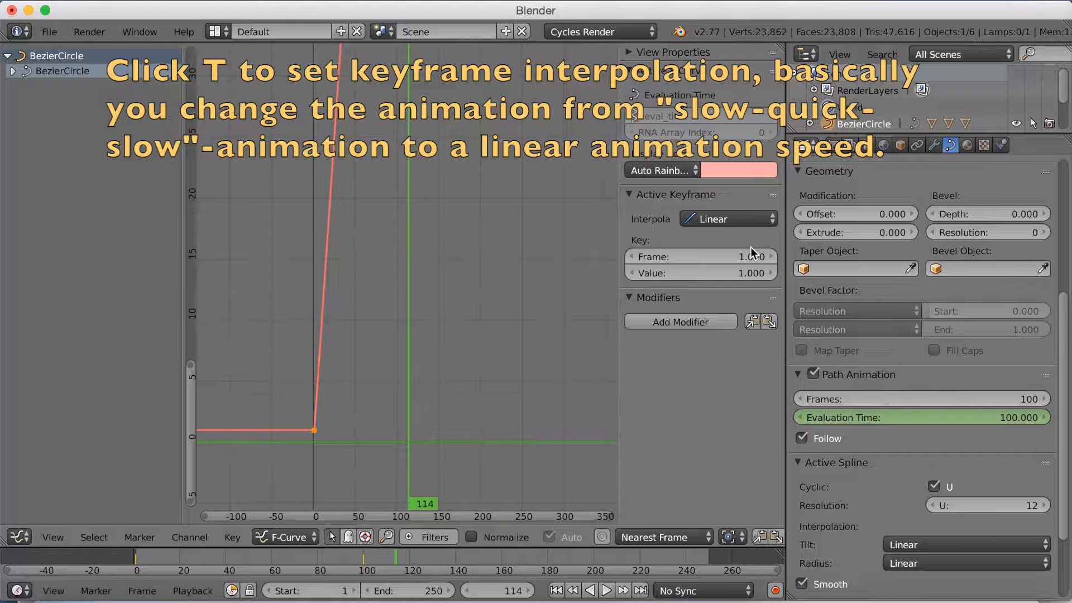
left_click(686, 326)
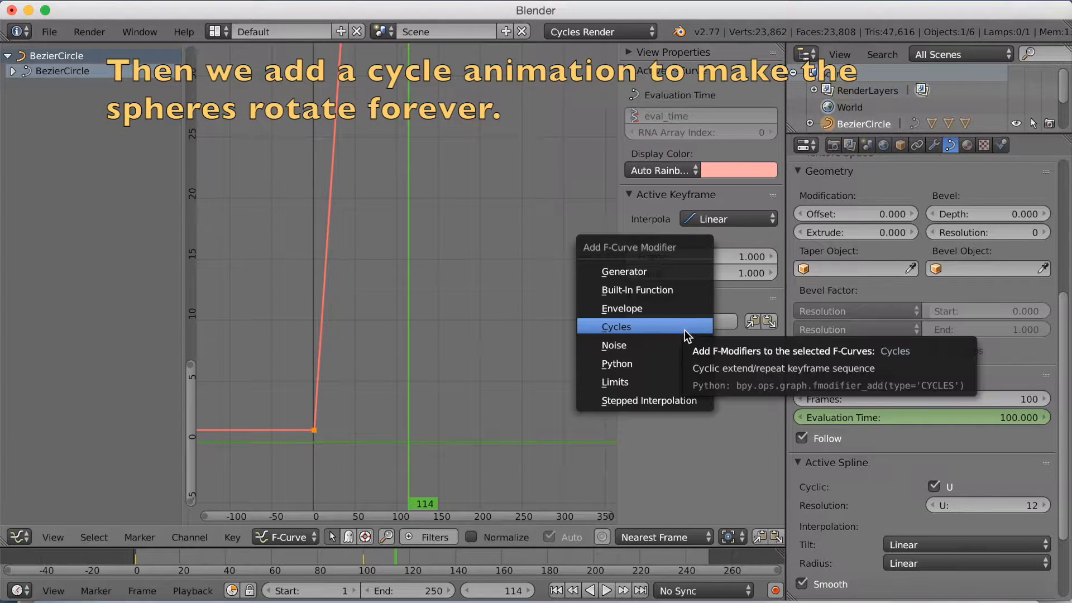
left_click(687, 329)
middle_click_drag(555, 335, 494, 284, "ctrl")
scroll(495, 277, "down", 6)
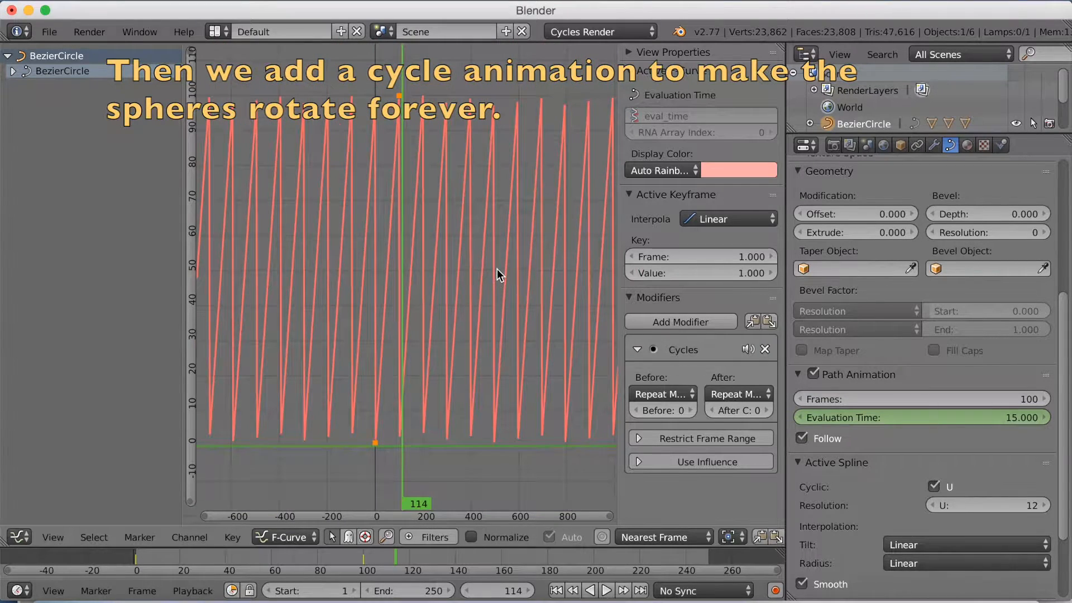
scroll(505, 287, "up", 3)
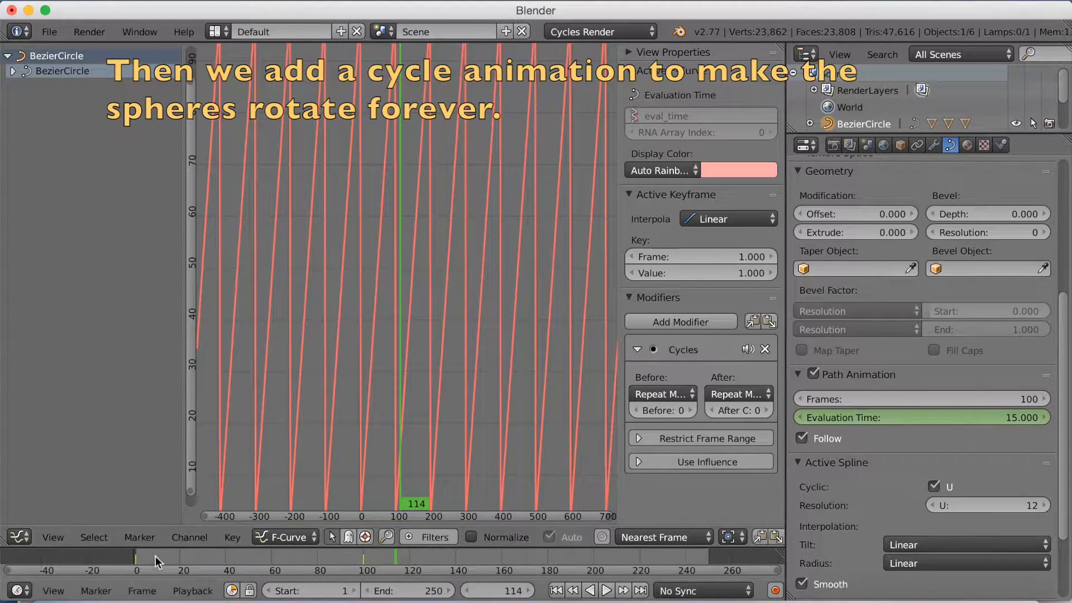
- Switch the Graph Editor back to the 3D View and play the repeating animation to check it
left_click(25, 535)
left_click(32, 518)
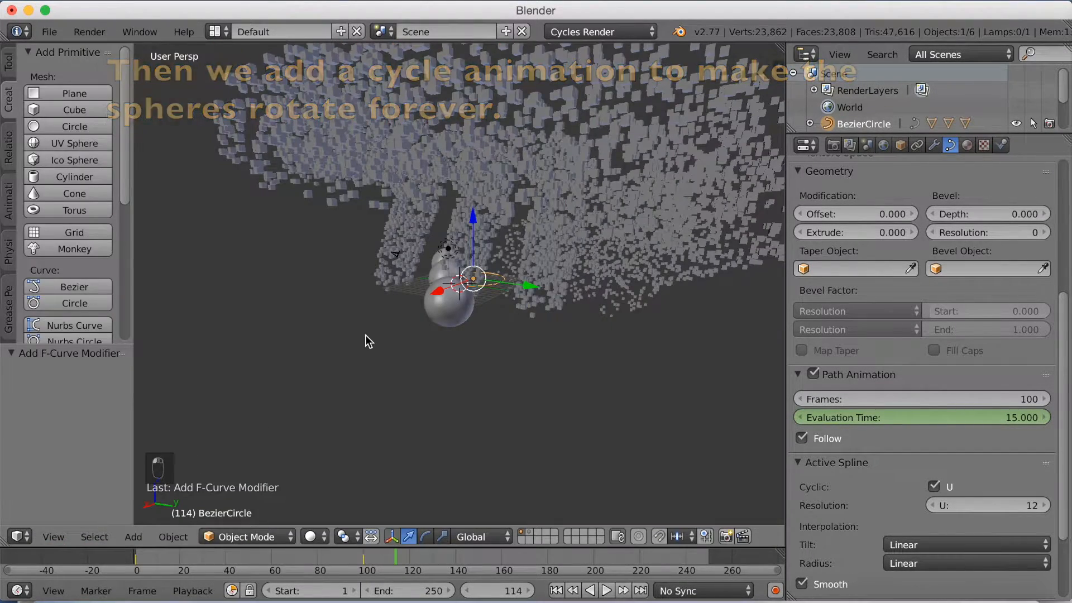
scroll(364, 340, "down", 3)
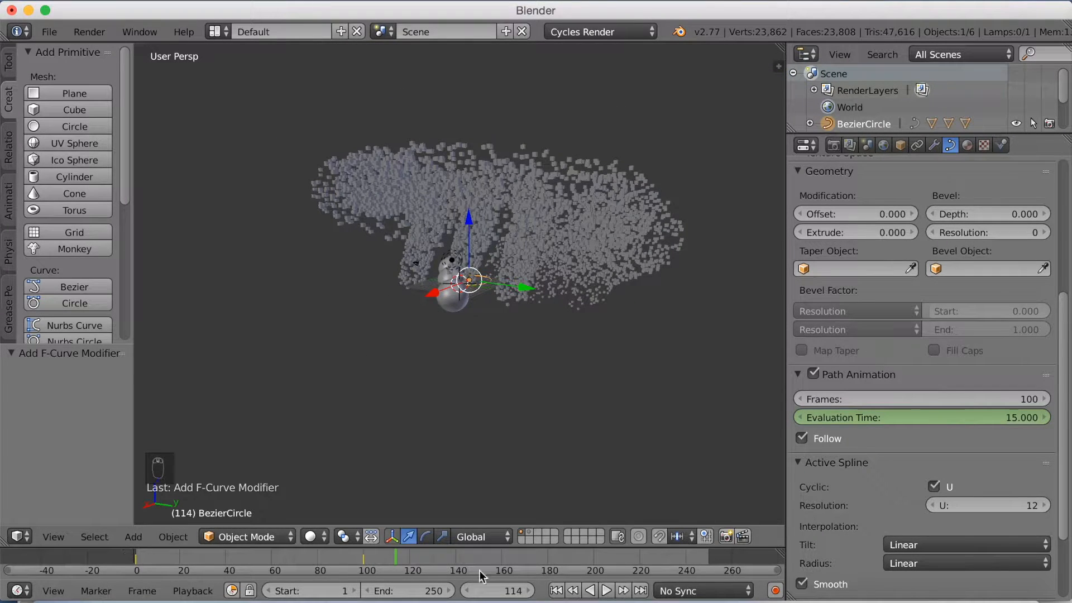
left_click(700, 554)
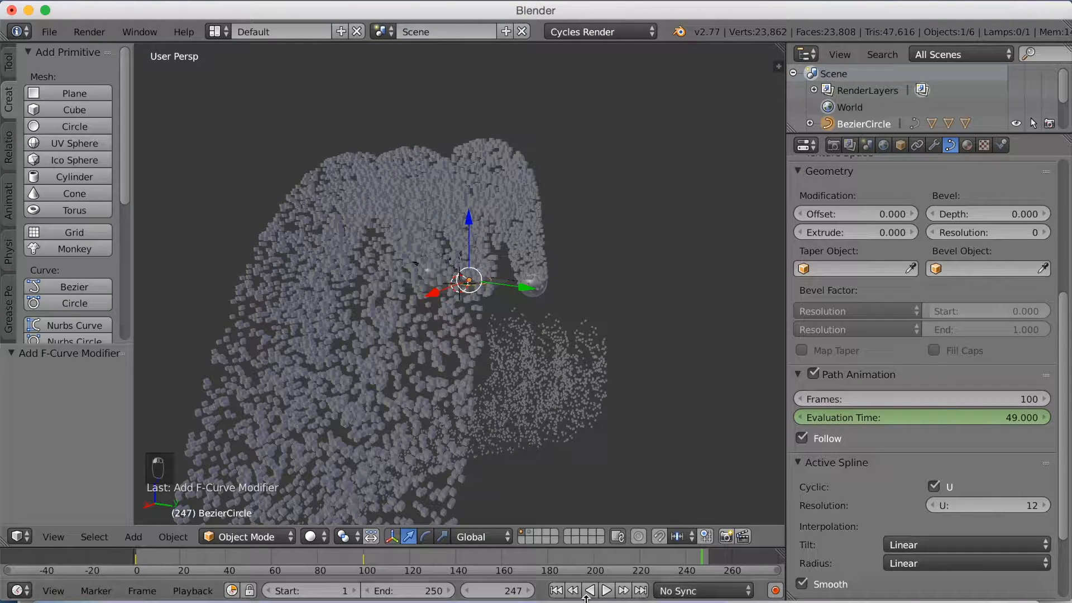
left_click(606, 590)
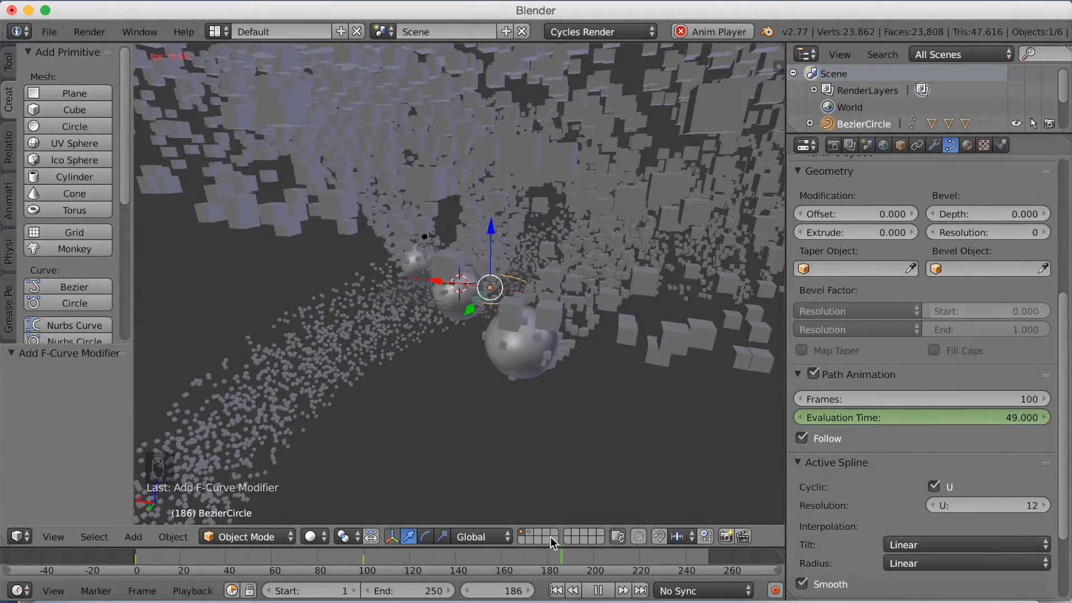
left_click(598, 592)
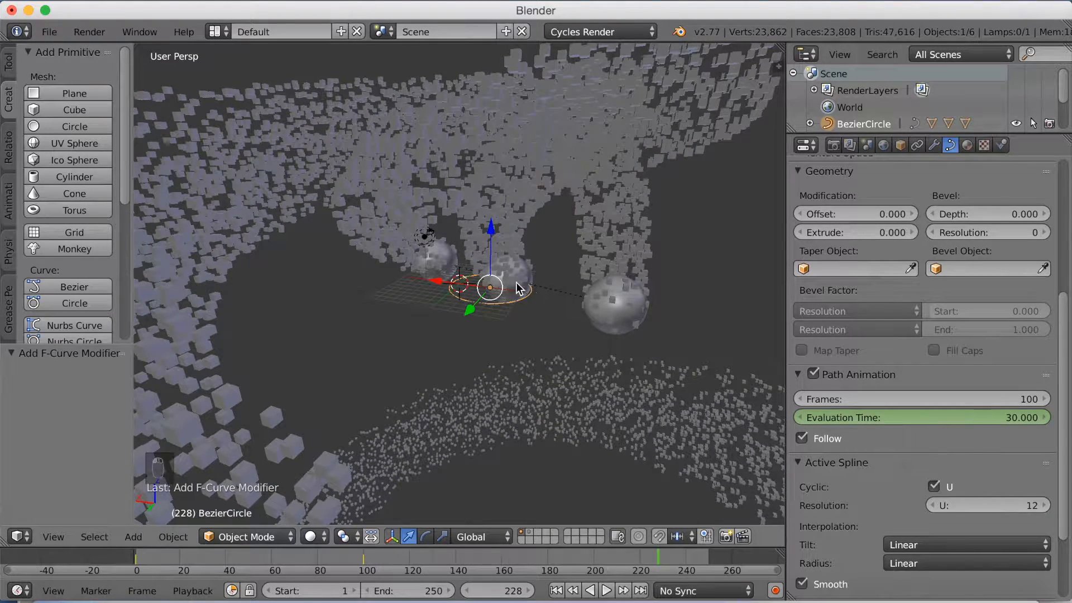
- Set the middle sphere's particle emitter object velocity along Z to 30.220
right_click(510, 280)
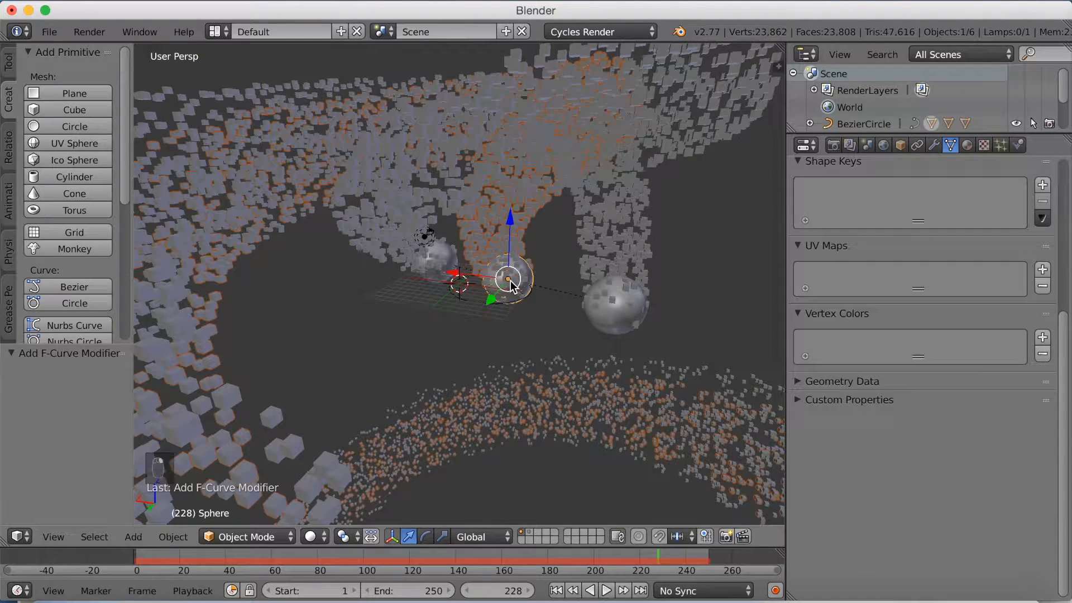
left_click(1000, 144)
scroll(952, 345, "up", 5)
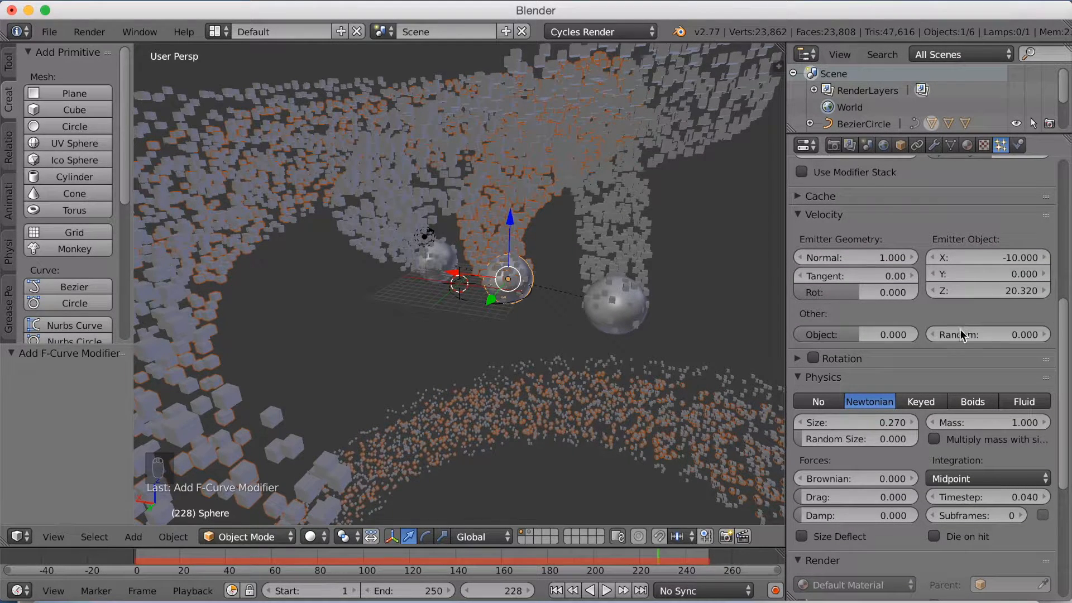
left_click_drag(952, 291, 952, 292)
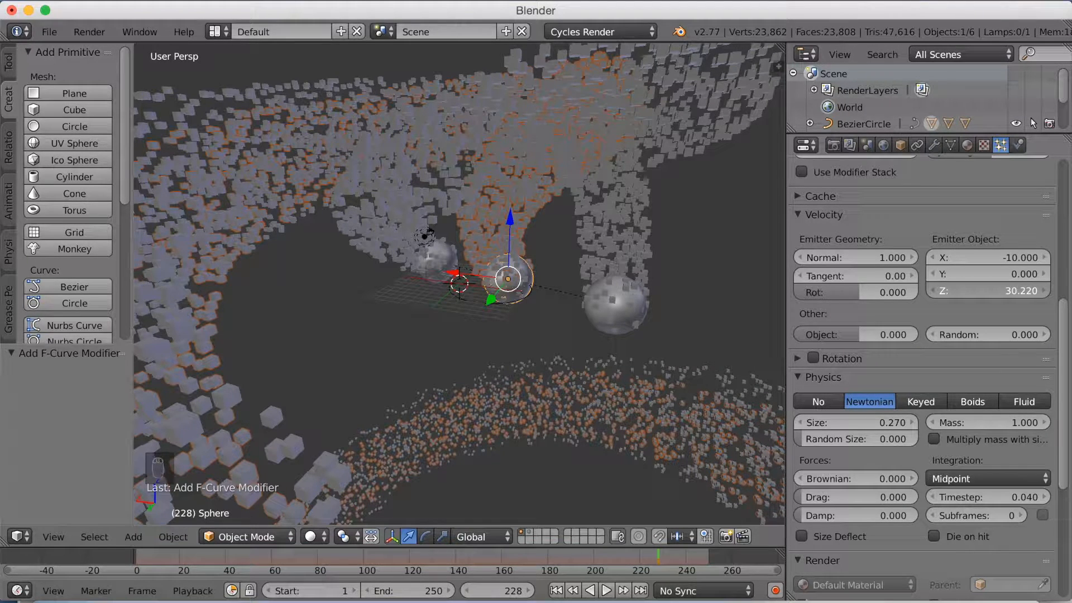
- Play the animation from the start to check the higher particle stream, and stop it past frame 130
left_click(702, 548)
left_click(596, 590)
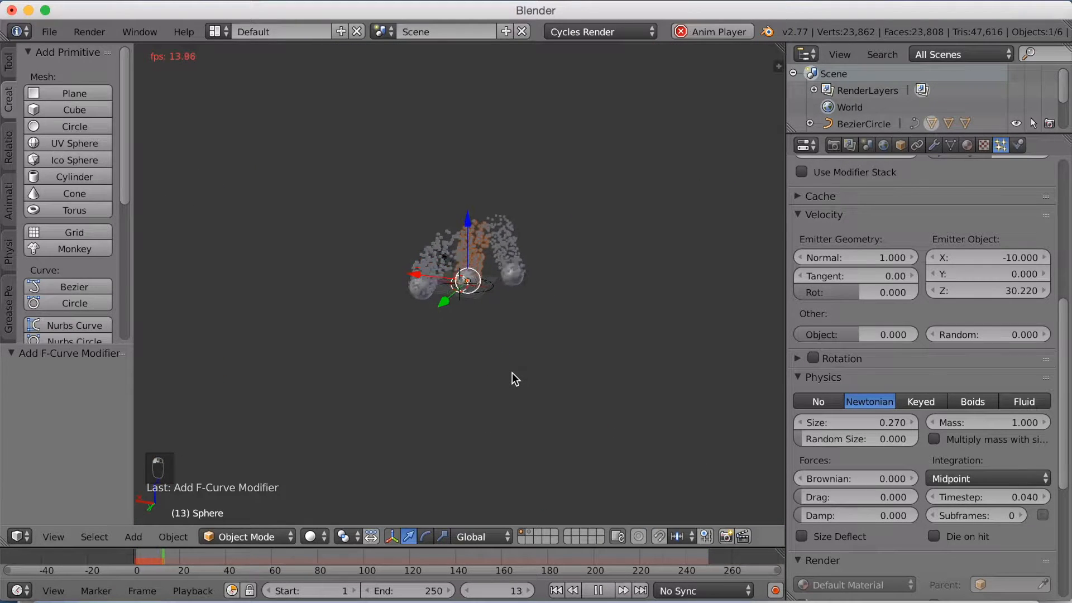
middle_click_drag(511, 373, 356, 353)
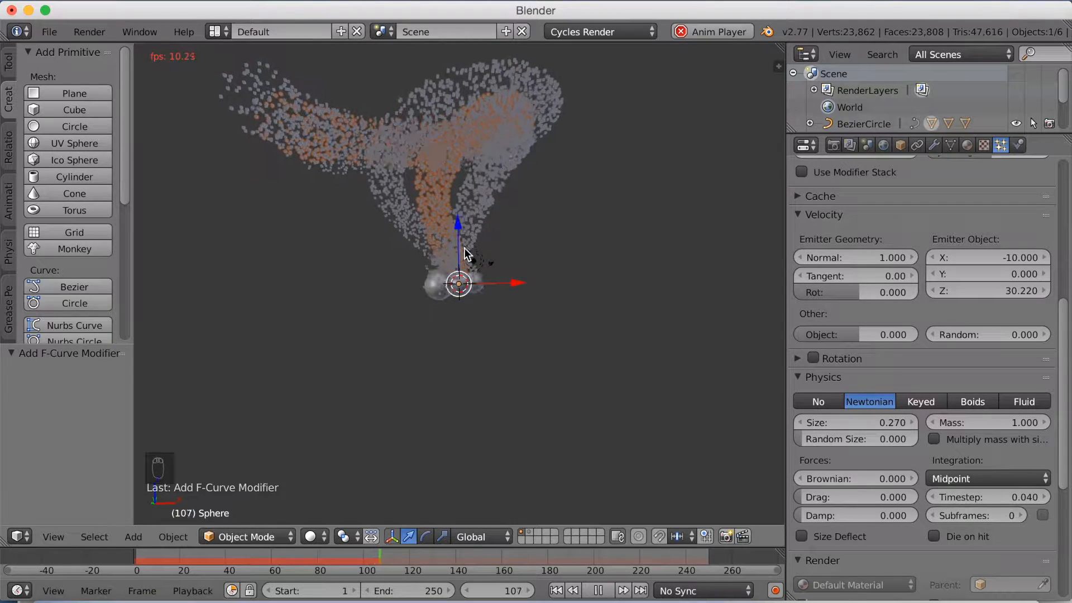
left_click(599, 591)
- Set the sphere's particle emission number to 8000
scroll(899, 304, "up", 8)
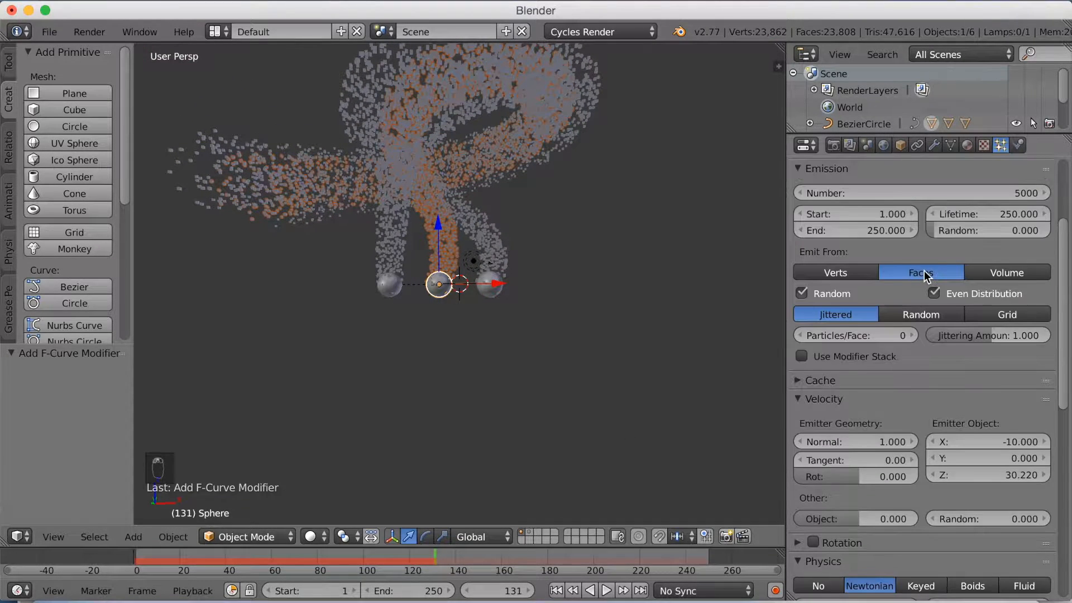
scroll(926, 274, "up", 3)
left_click(942, 241)
key("BackSpace")
type("8000")
key("Return")
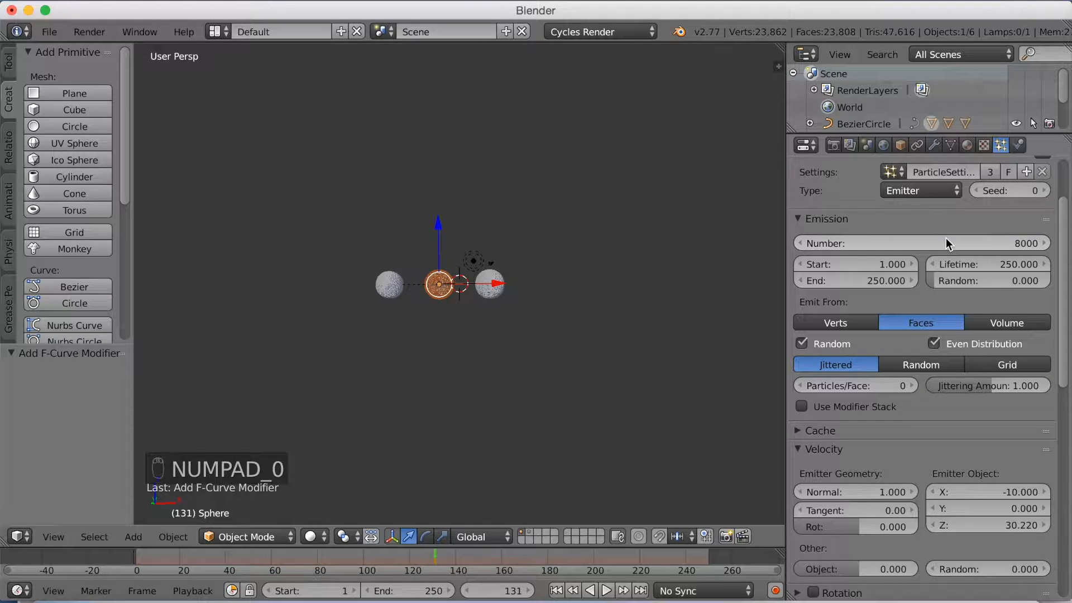
- Save the project in the Cube particles folder as cube tutorial.blend
left_click(50, 34)
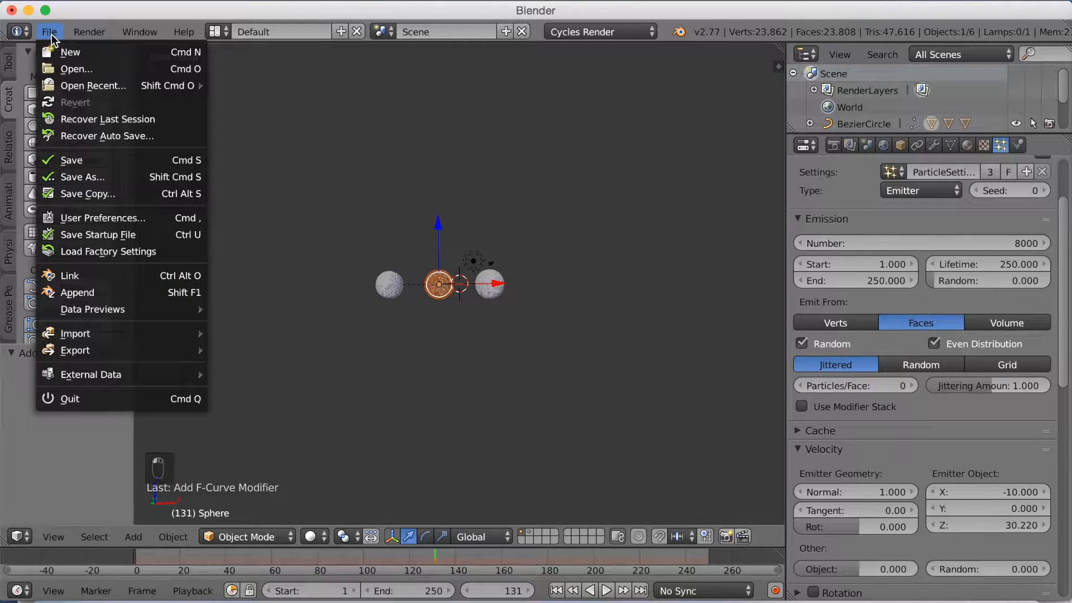
left_click(74, 178)
left_click(270, 94)
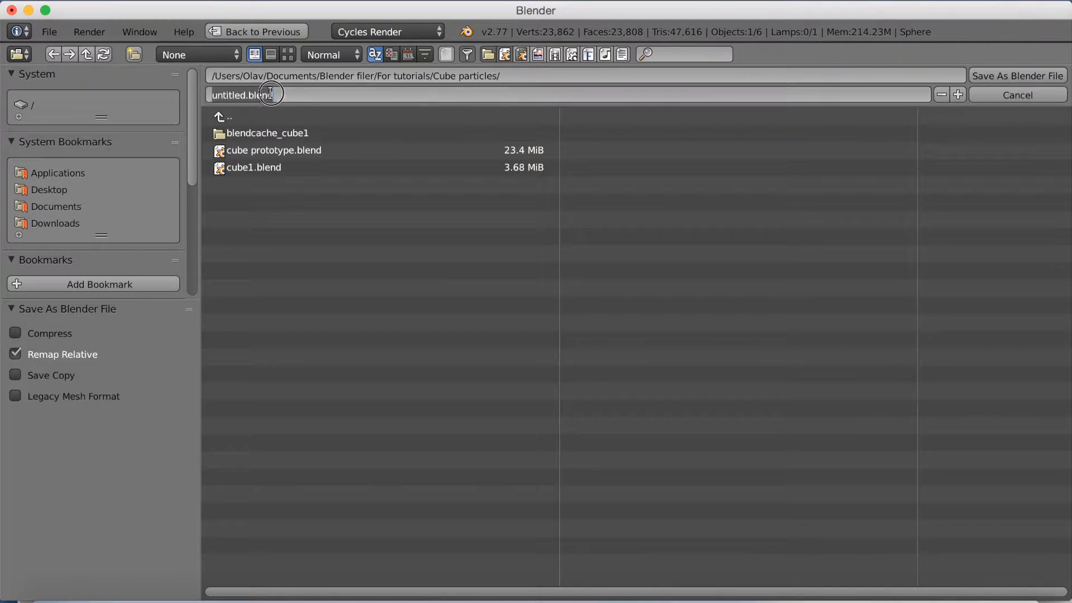
key("BackSpace")
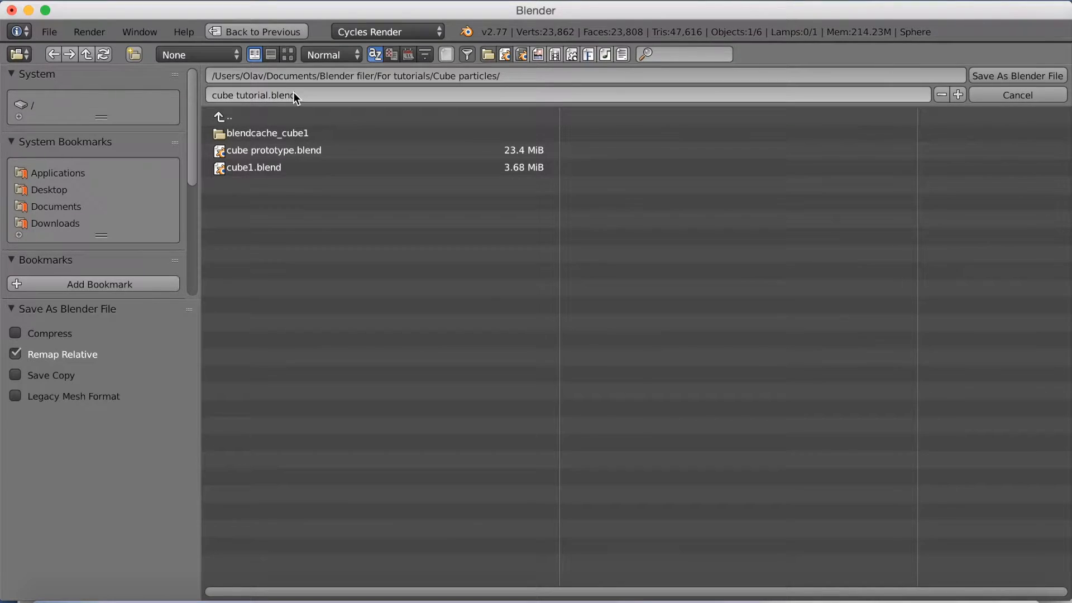
key("Return")
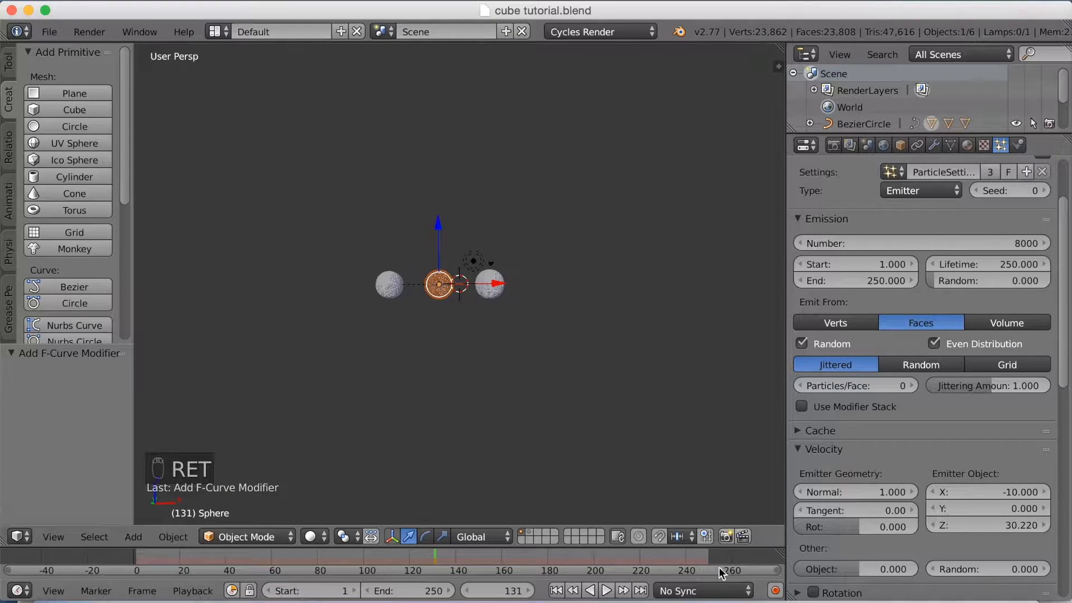
- Play the animation from the end of the frame range to check the denser particles, and stop it around frame 126
left_click(701, 557)
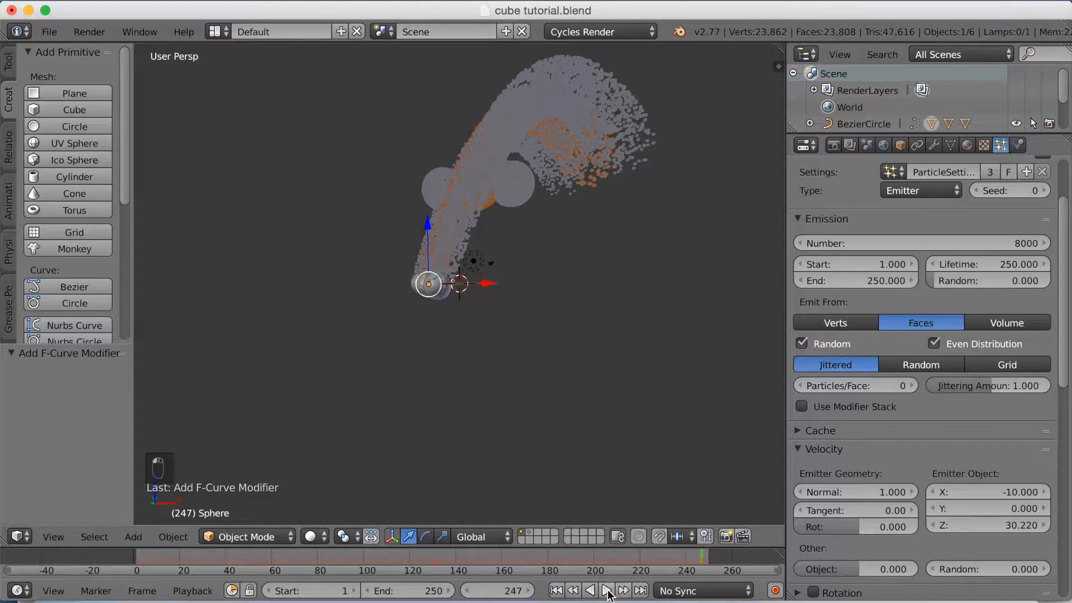
left_click(606, 591)
scroll(597, 329, "up", 3)
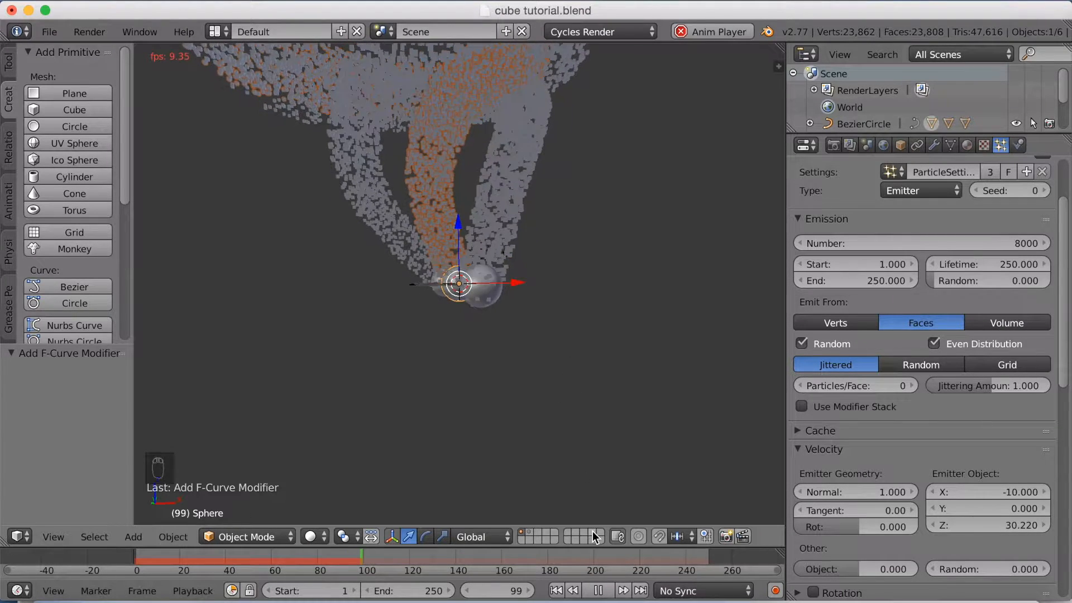
left_click(601, 590)
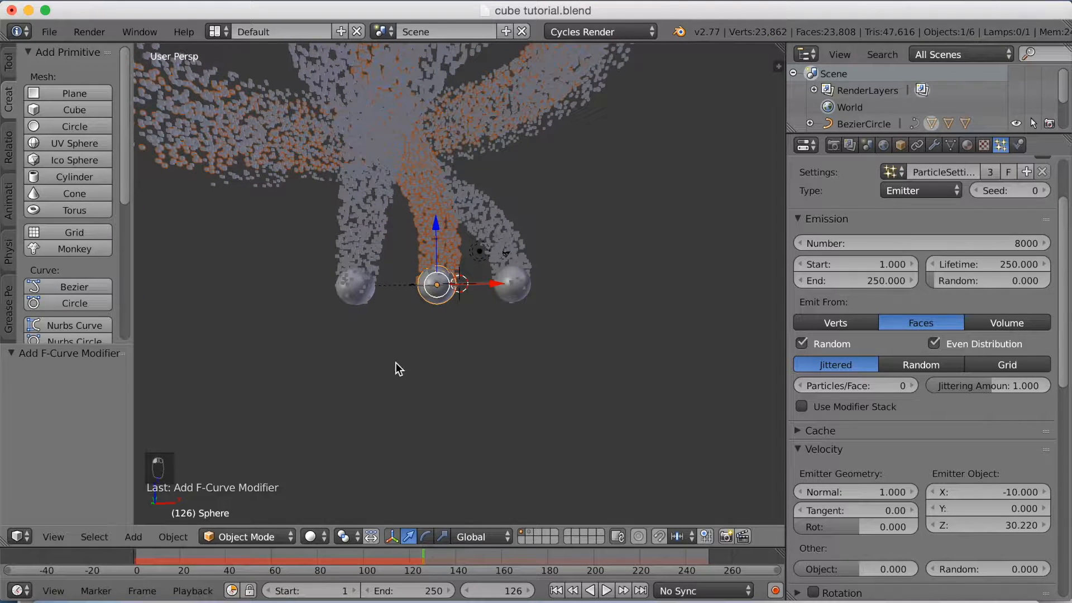
- Change the lamp to a Sun with size 1.000 and enable its nodes with an emission strength of 4.000
right_click(481, 251)
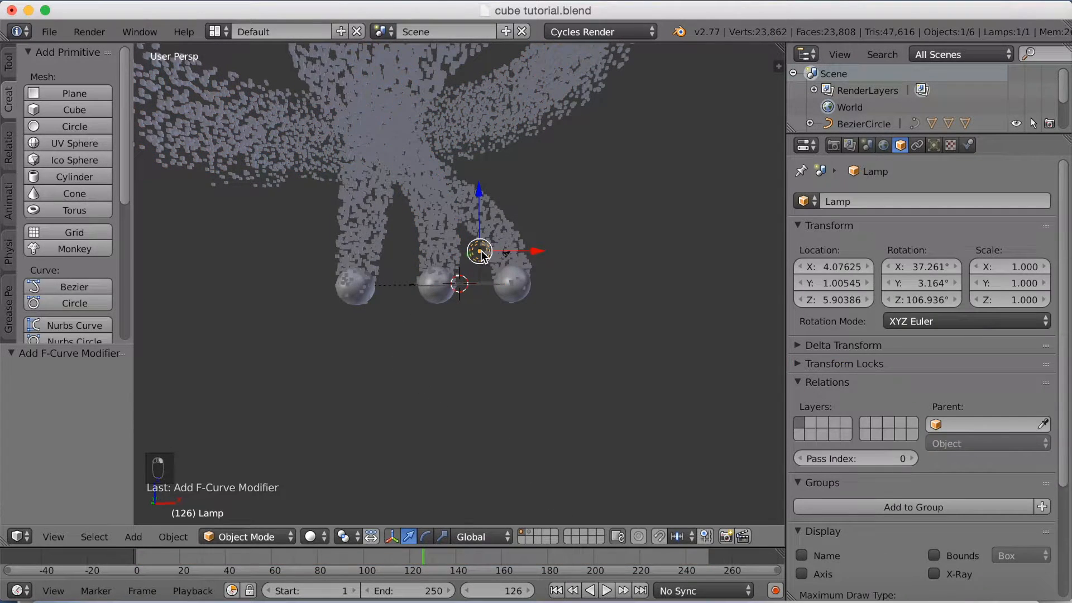
left_click(933, 145)
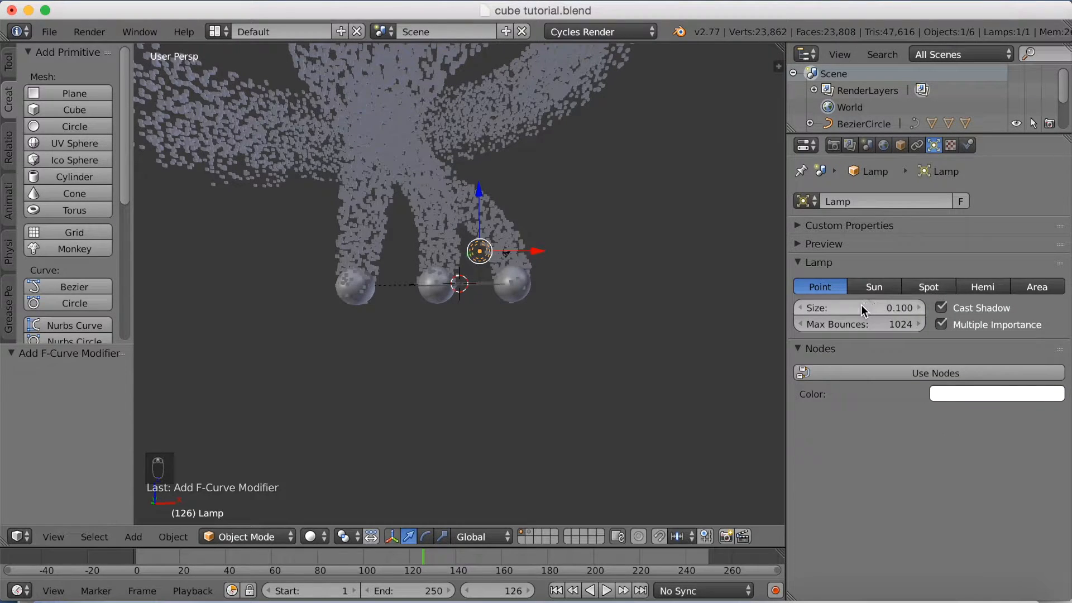
left_click(868, 288)
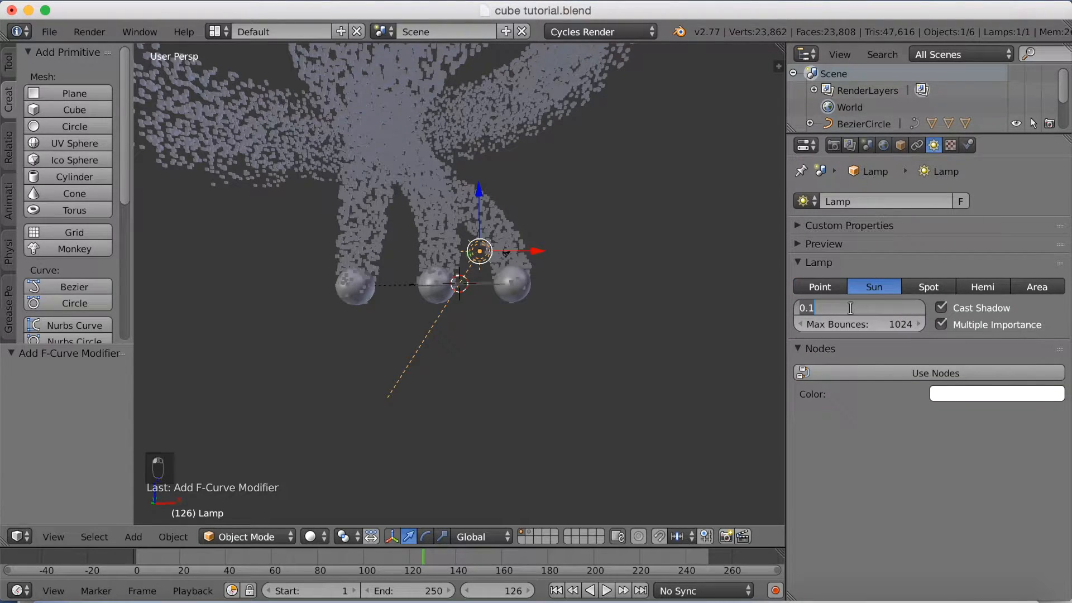
key("Return")
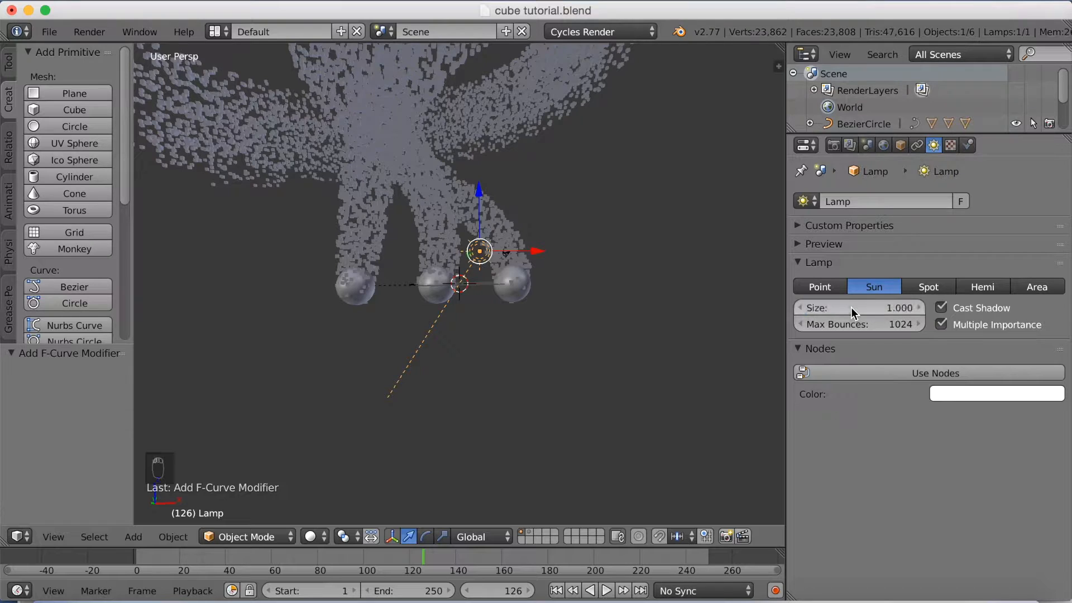
left_click(876, 371)
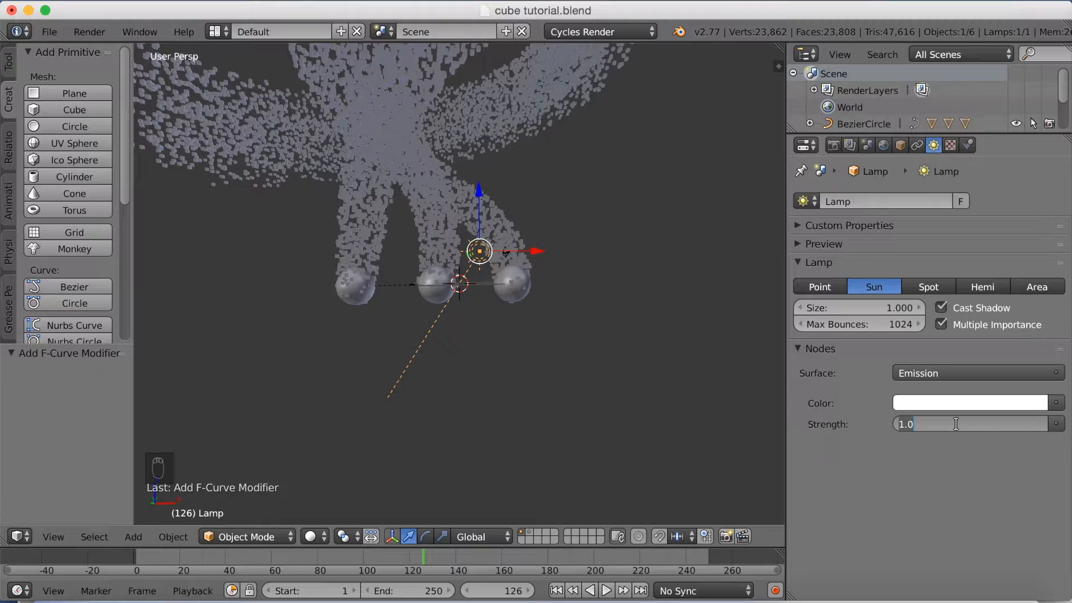
- Move the sun lamp up and away from the spheres, about 20.1 along X and 26.3 along Z
middle_click_drag(579, 355, 537, 360)
key("g")
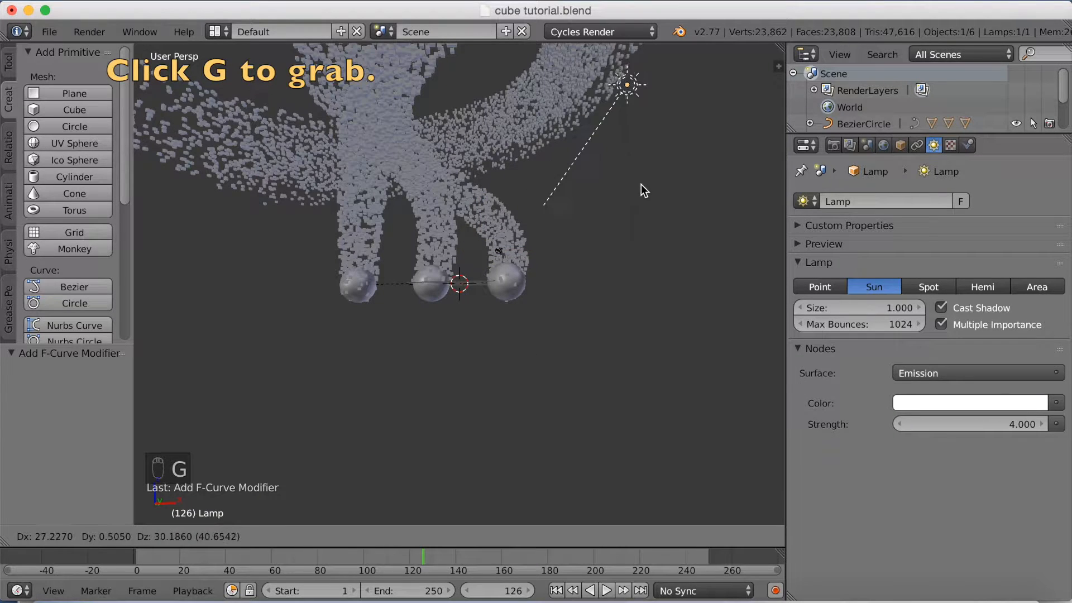
left_click(602, 207)
- Rotate the sun lamp about 30° towards the particles and move it about 47.5 along X, -12.7 along Y and 10.7 along Z
middle_click_drag(612, 221, 635, 237)
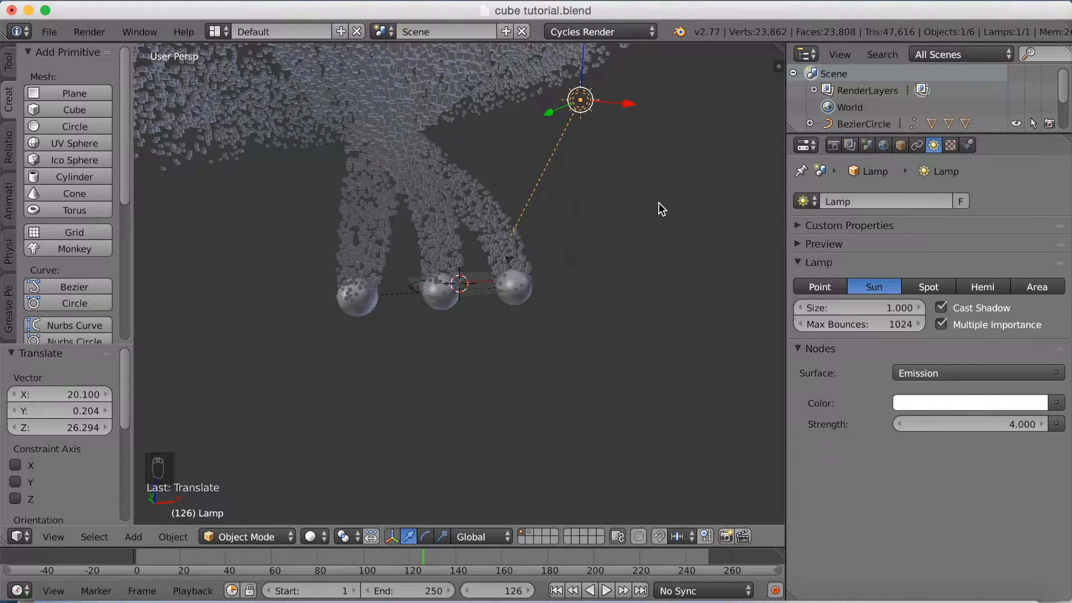
key("r")
left_click(578, 234)
middle_click_drag(578, 234, 568, 262)
key("g")
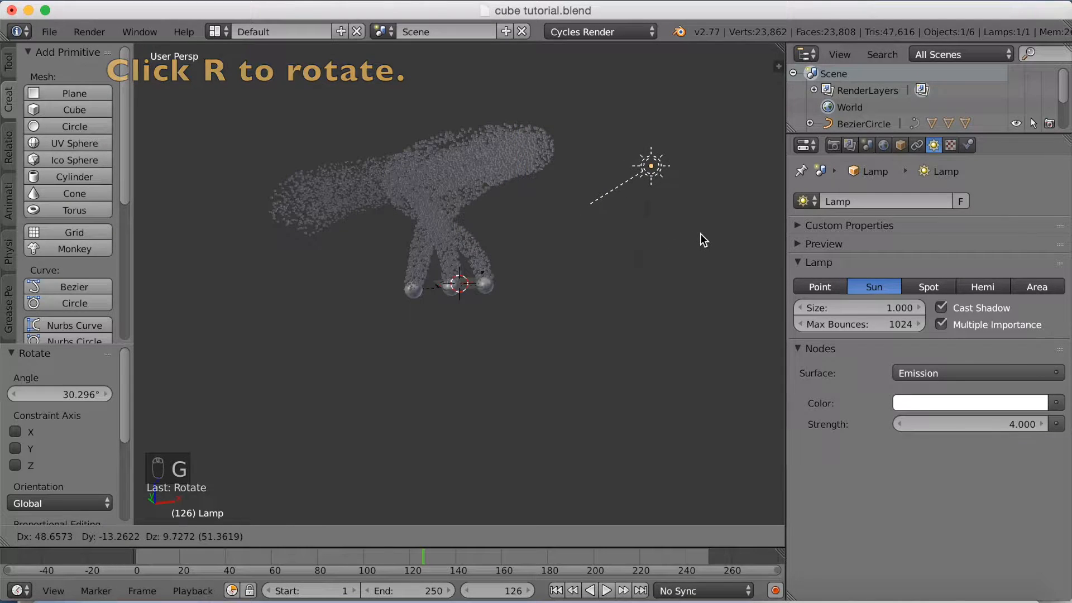
left_click(697, 231)
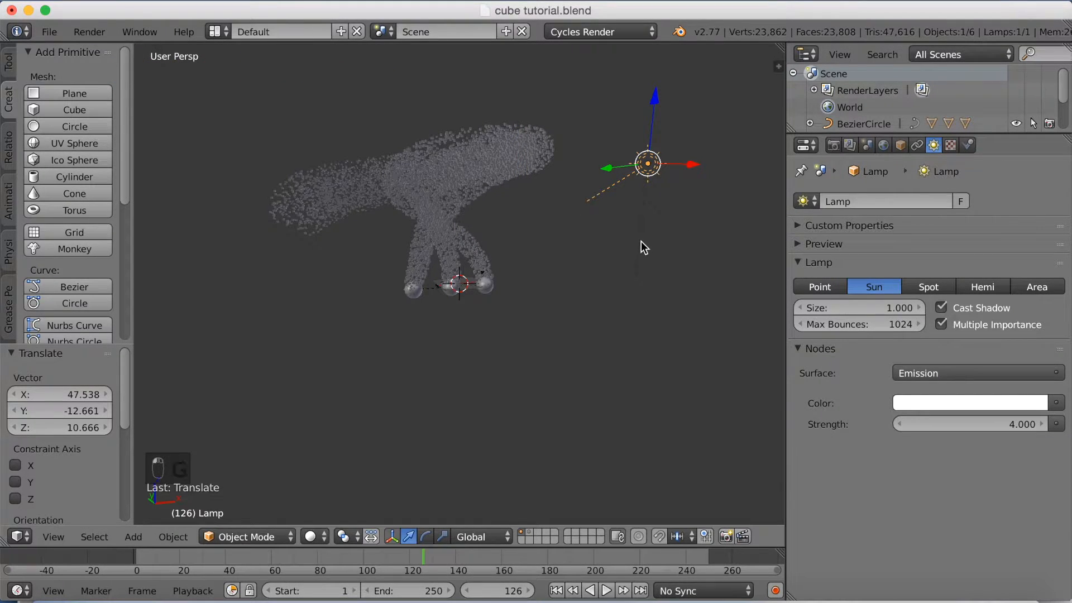
- Duplicate the sun in top view to the spiral's opposite side, rotate it about -113° around Z, and set its strength to 5.000
key("KP_7")
scroll(653, 297, "down", 3)
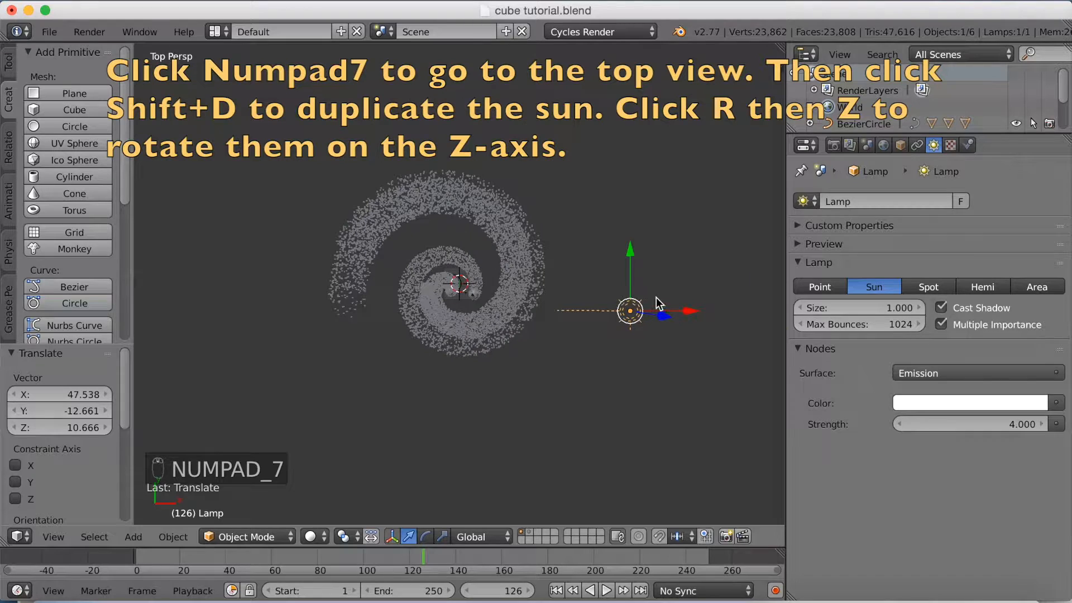
key("shift+d")
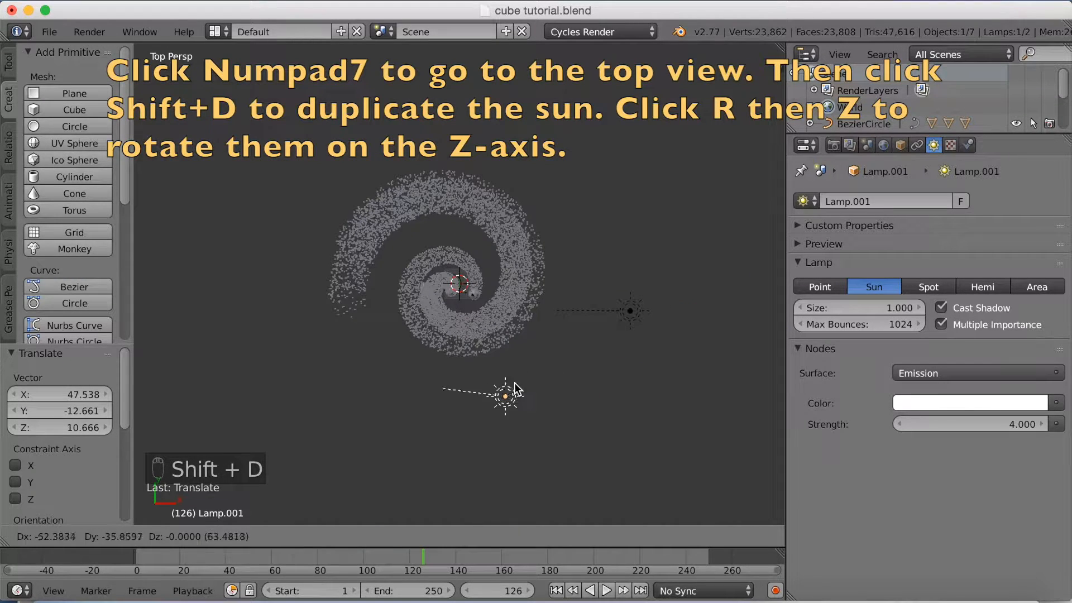
left_click(411, 377)
key("r")
key("z")
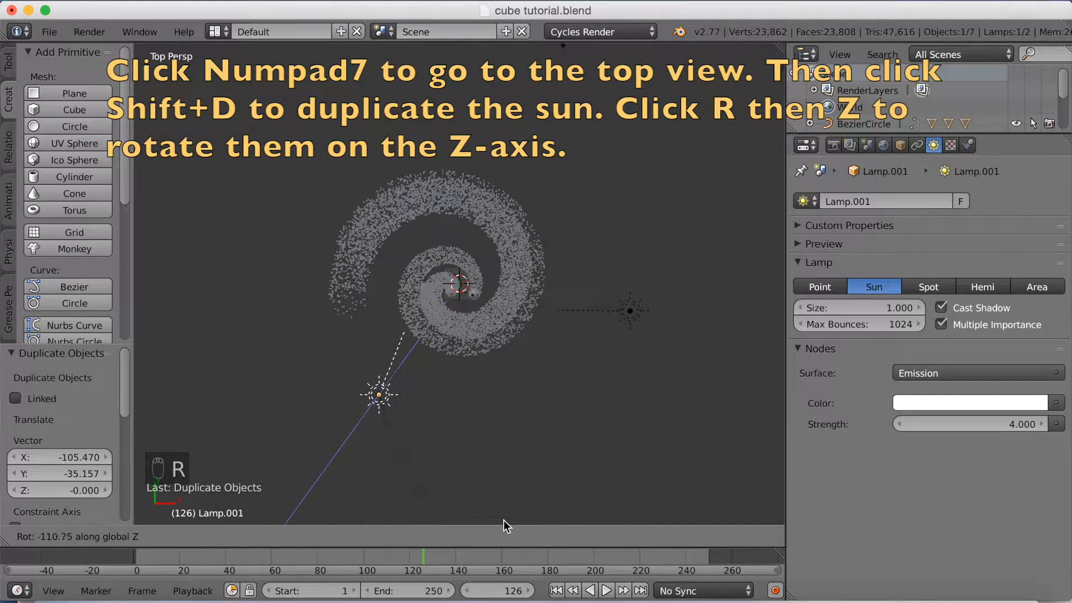
left_click(393, 481)
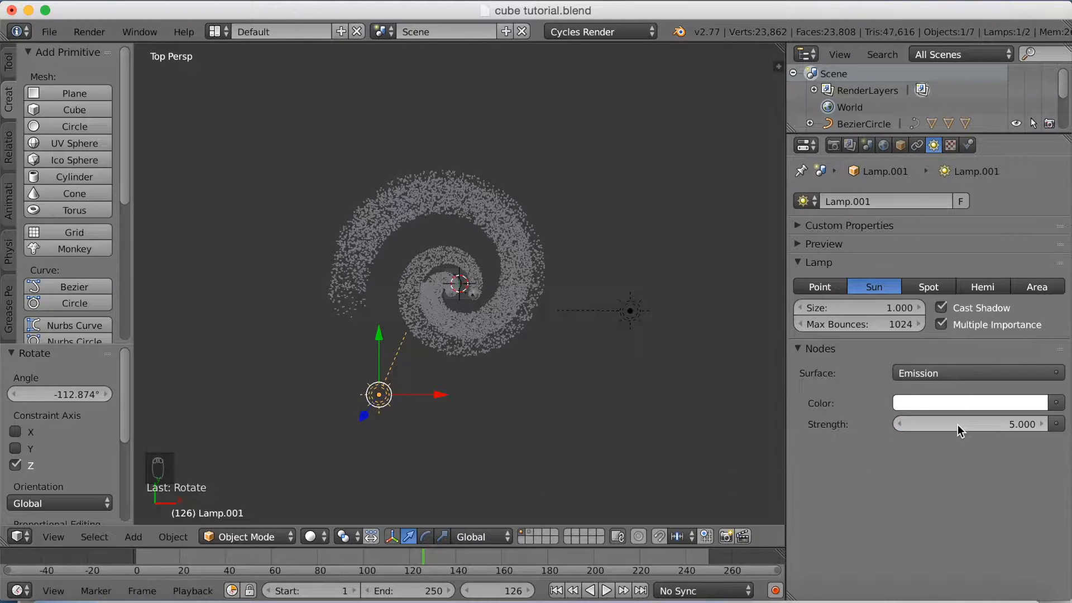
- Duplicate the second sun about 105.5 along Y and rotate the copy about -153° around Z to face the spiral
key("shift+d")
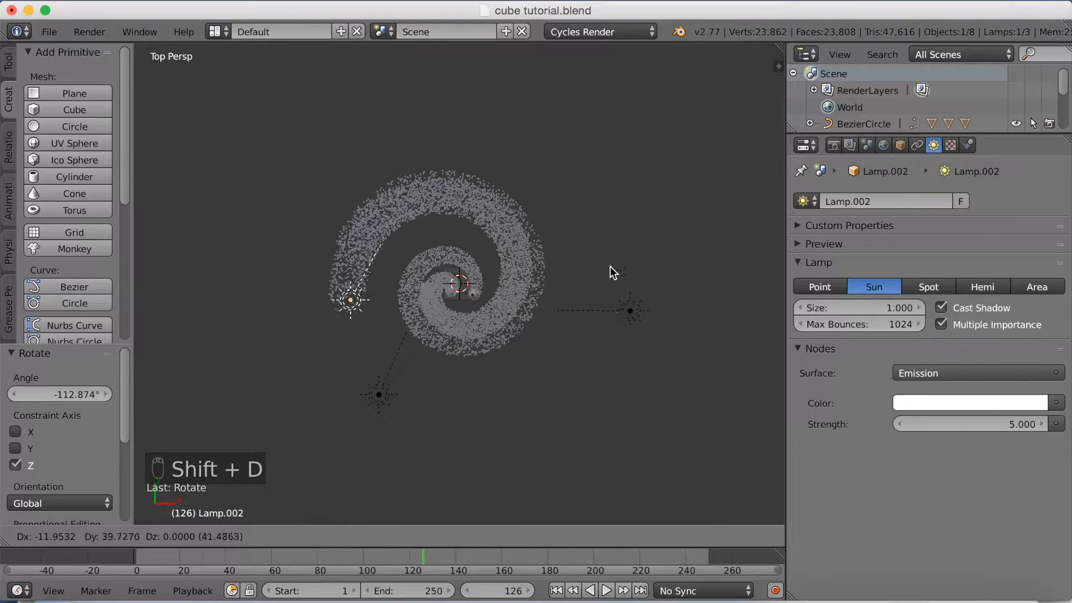
left_click(652, 153)
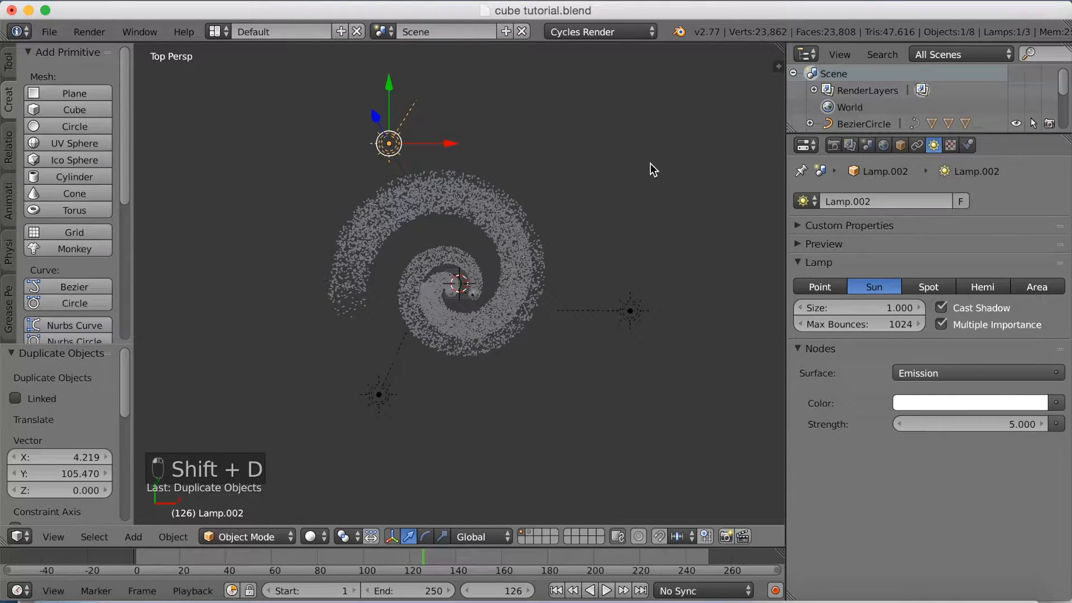
key("r")
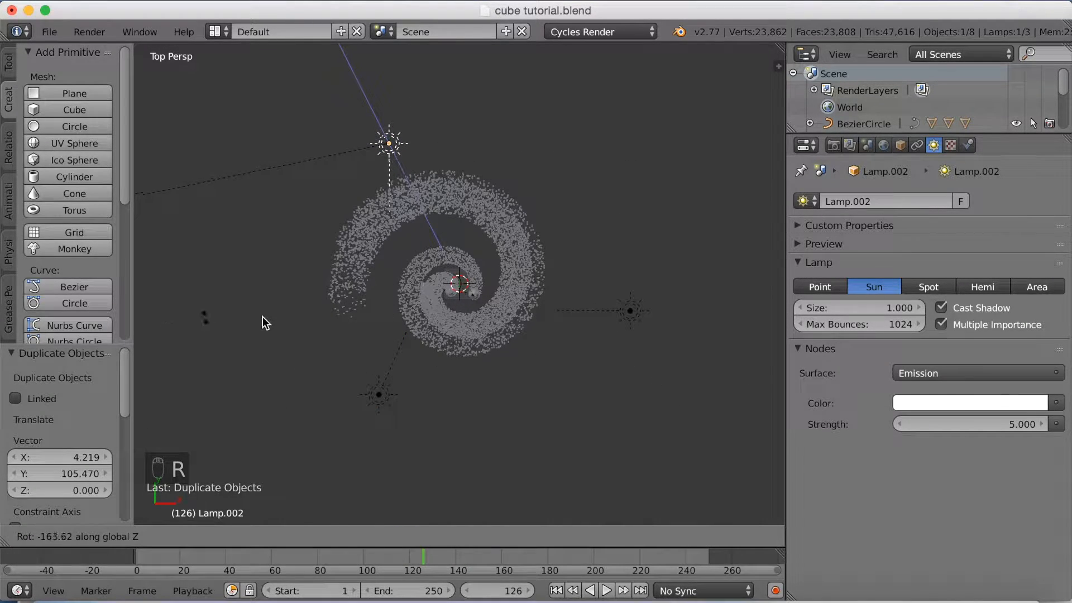
left_click(167, 250)
- Move the third sun about 34.4 along Y and 19.4 along Z, and set its strength to 2.000
middle_click_drag(471, 325, 568, 237)
key("g")
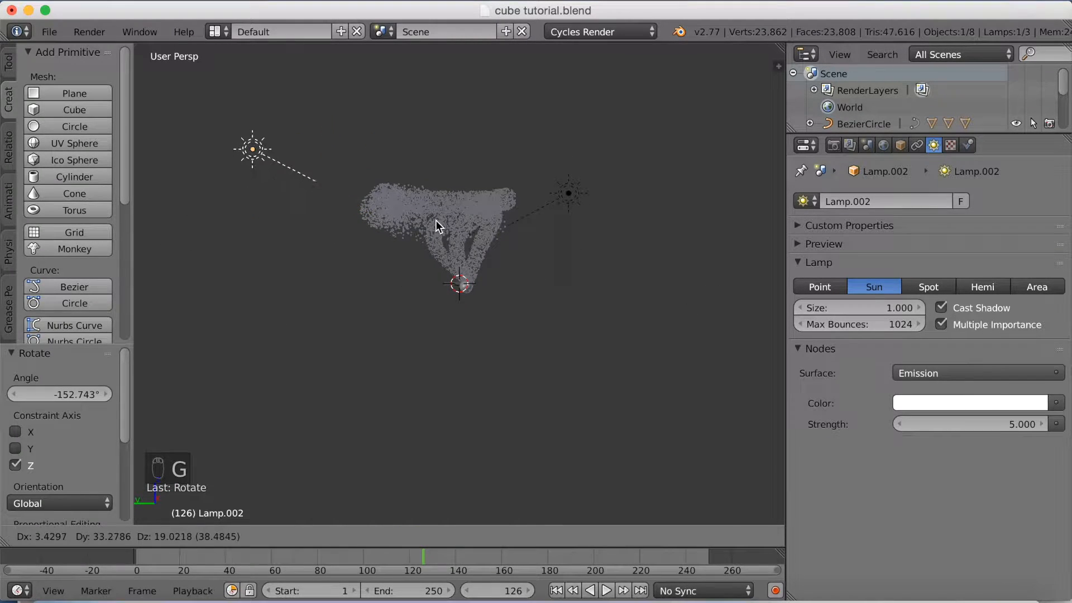
left_click(424, 215)
left_click(963, 426)
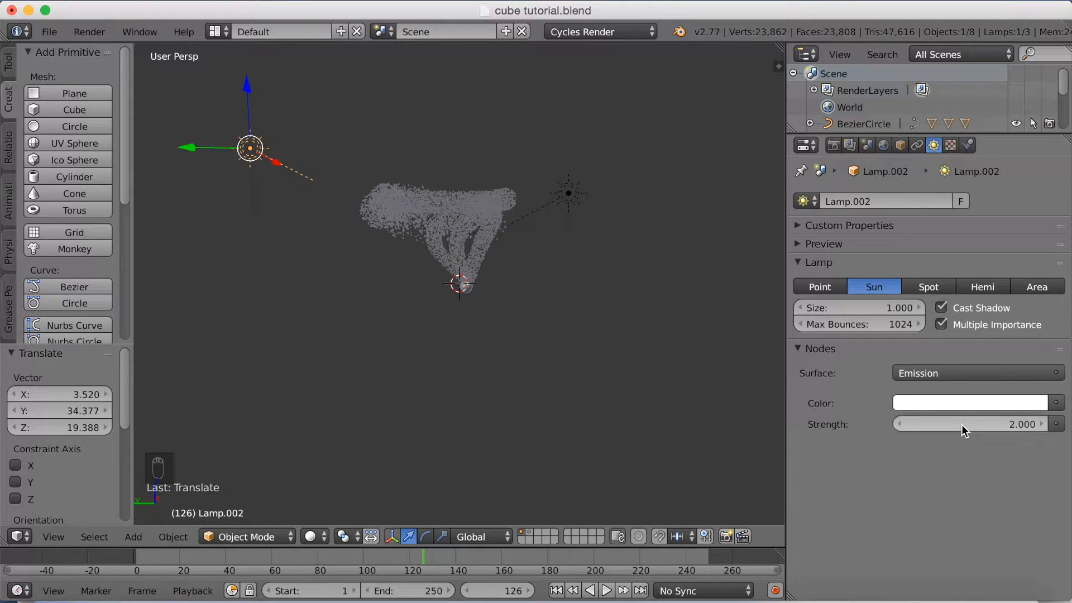
- Fly the camera backwards until the spheres and particle spiral are in view, and set its clipping end to 241.800
key("KP_0")
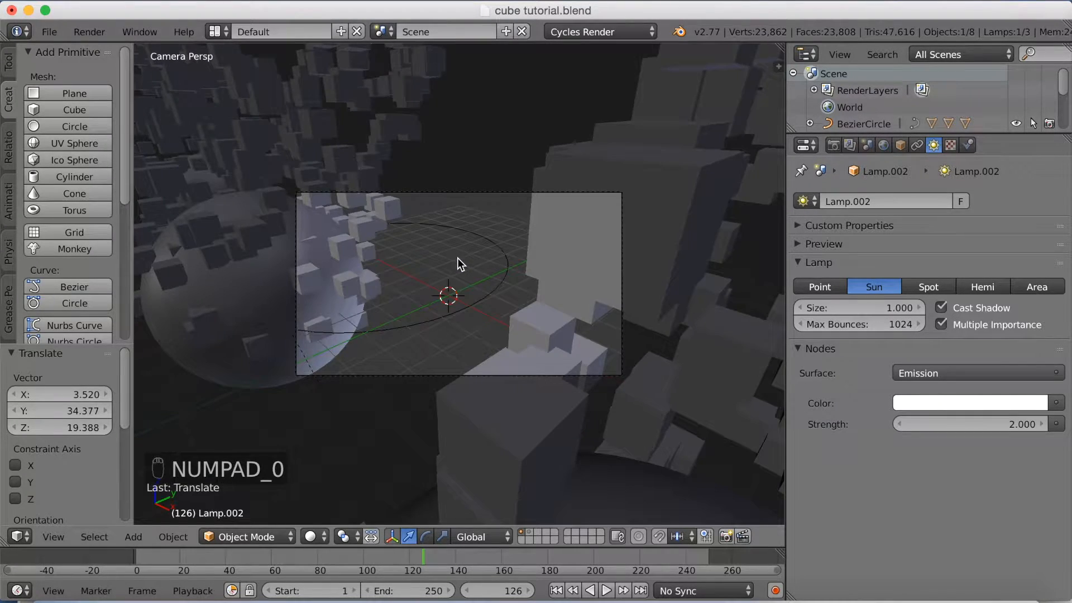
right_click(465, 192)
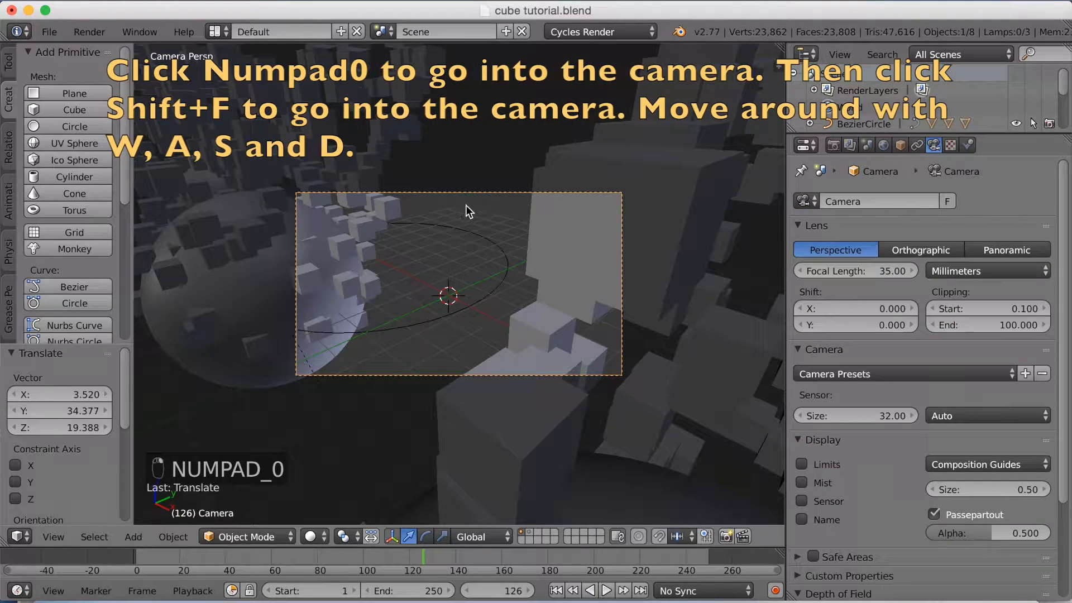
key("shift+f")
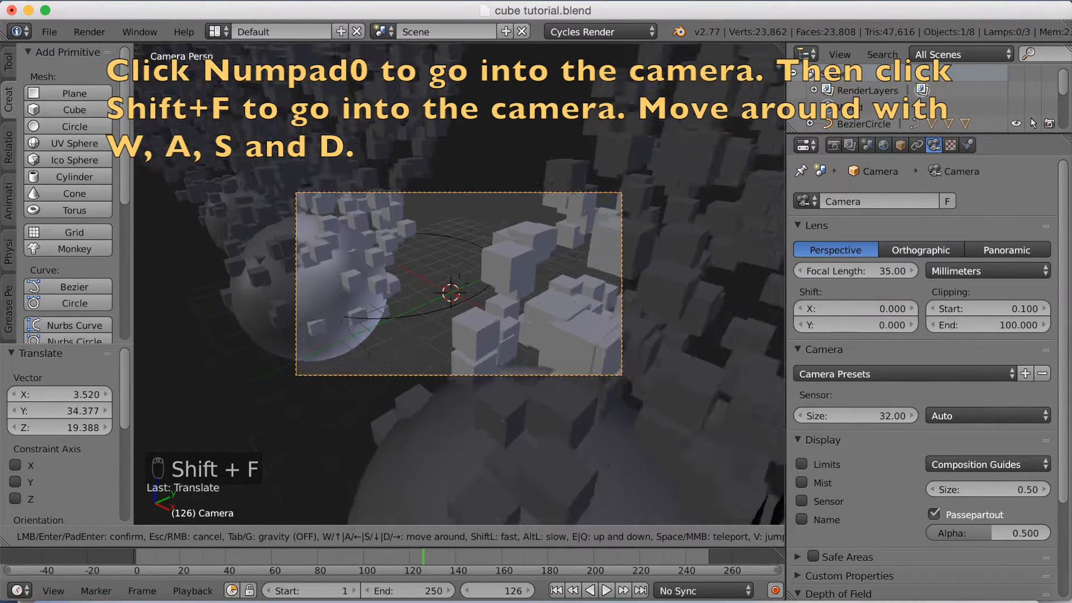
key("s")
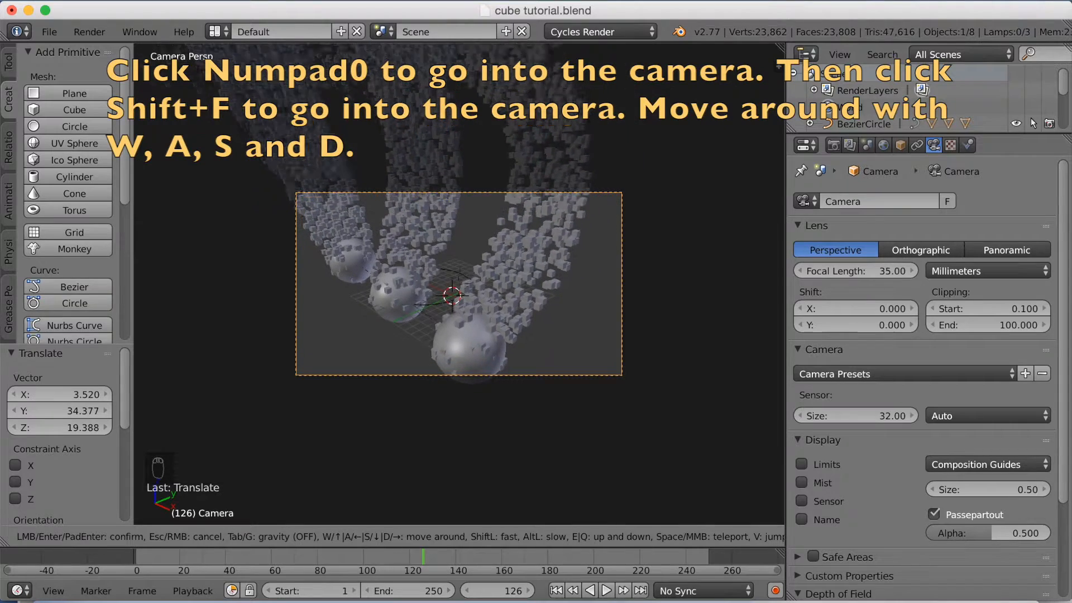
key("s")
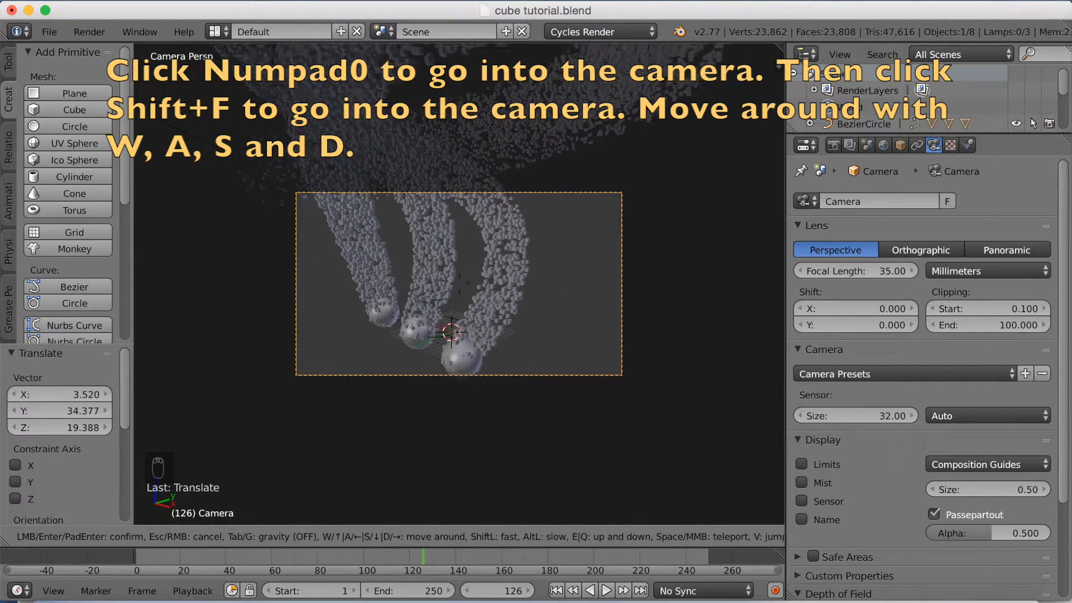
key("s")
key("s")
key("s")
left_click(459, 288)
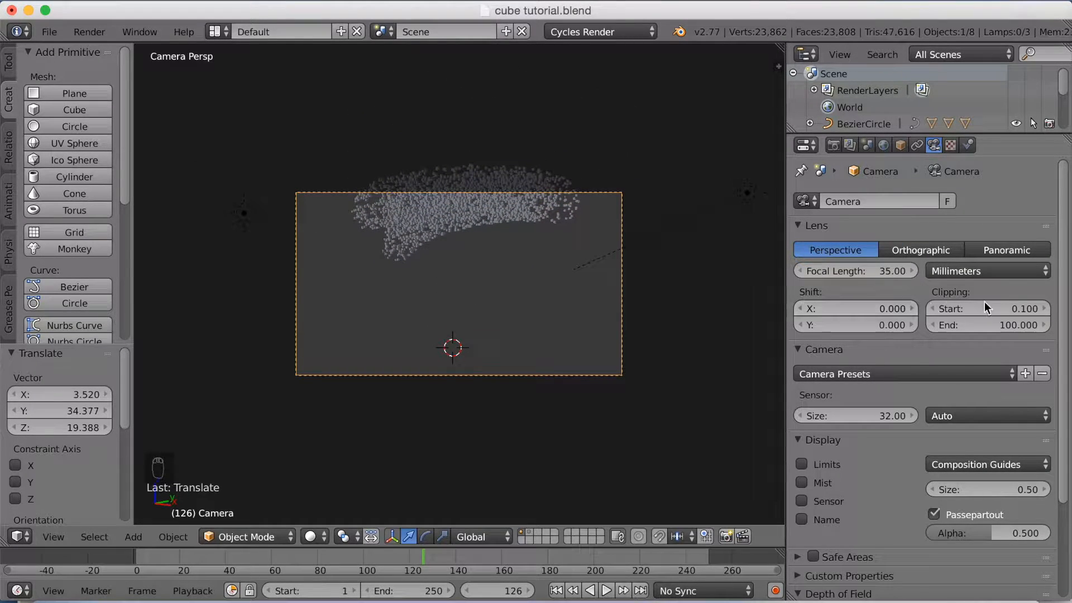
left_click_drag(1010, 325, 1044, 326)
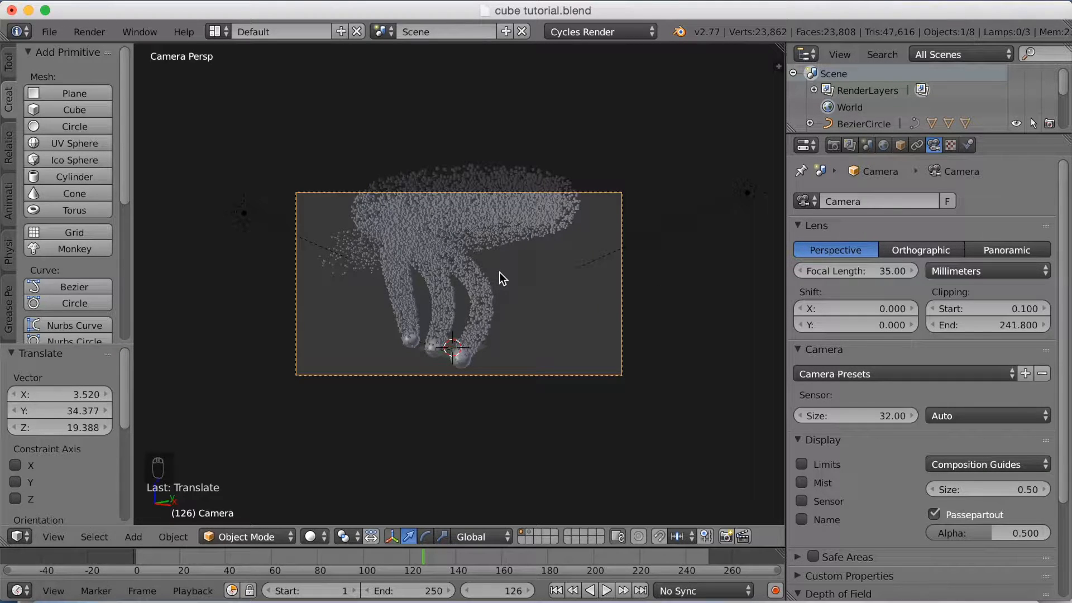
- Fly the camera around and aim it so the three spheres sit low in the frame beneath the particle spiral
key("shift+f")
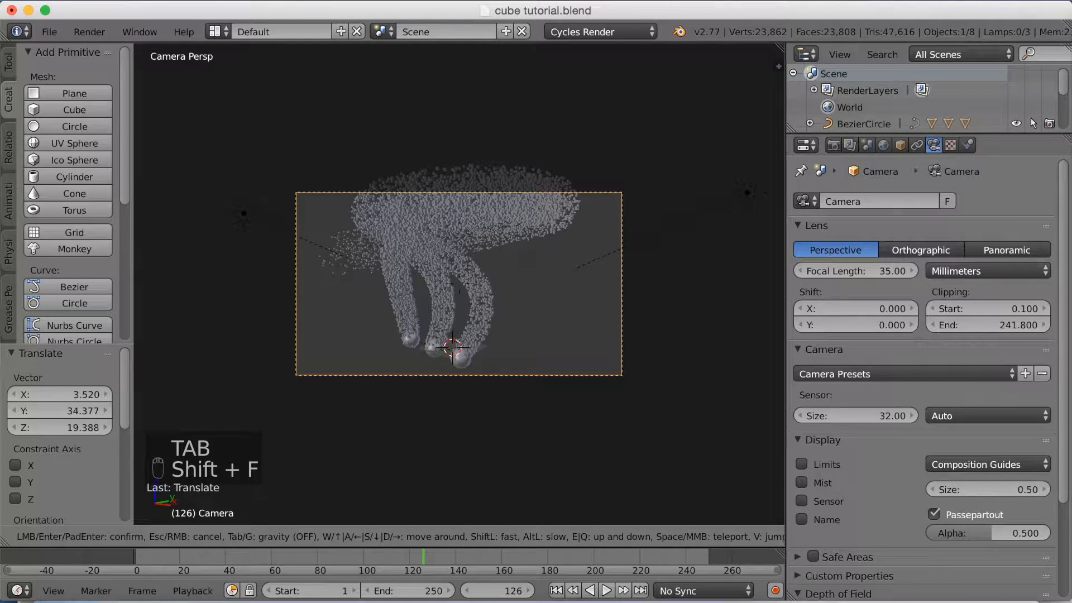
key("Tab")
key("w")
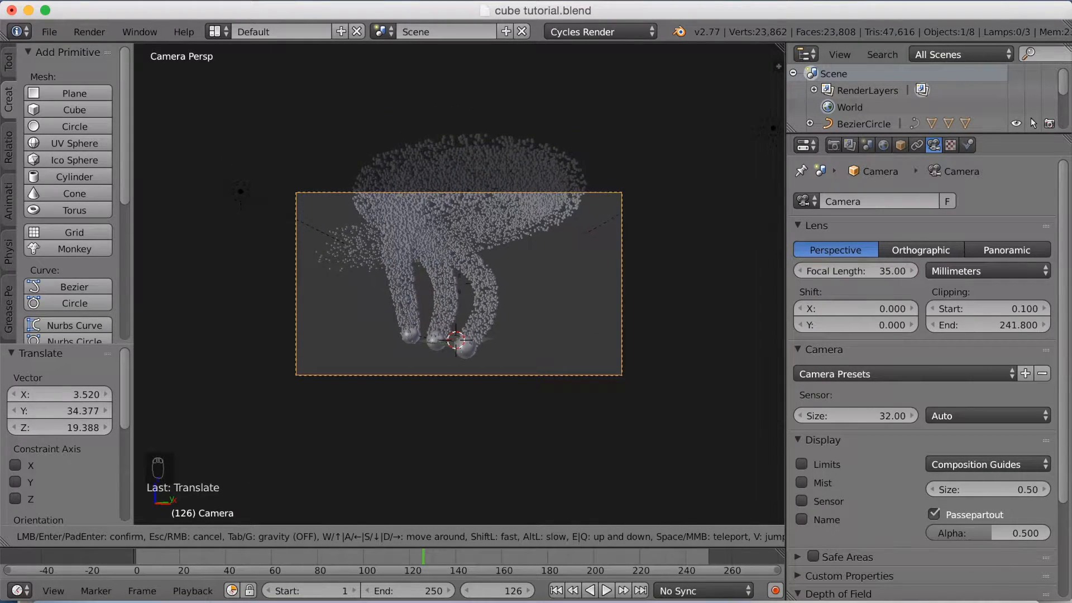
key("w")
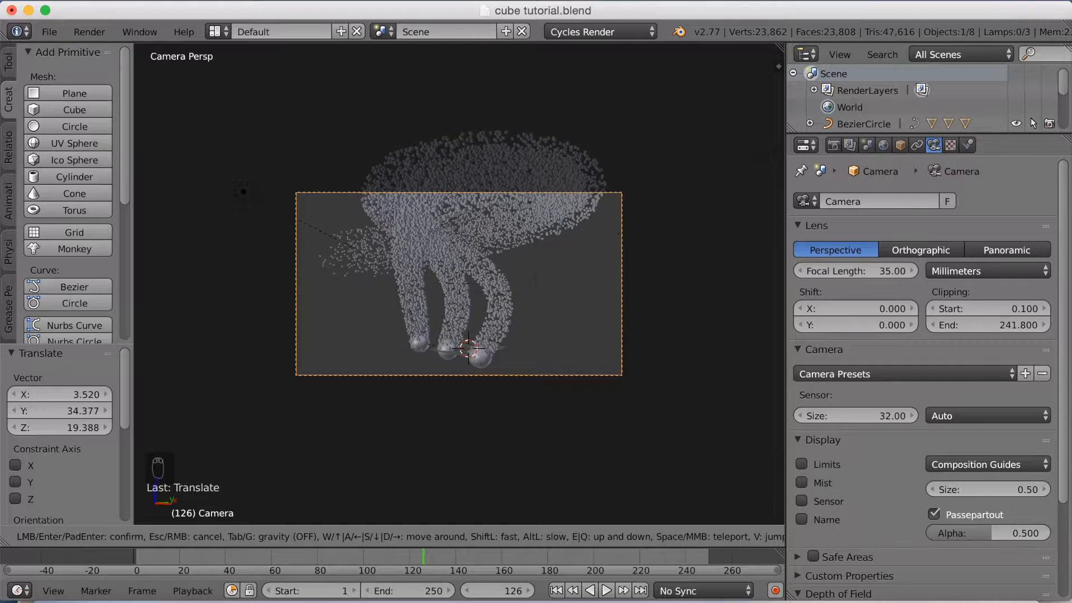
key("w")
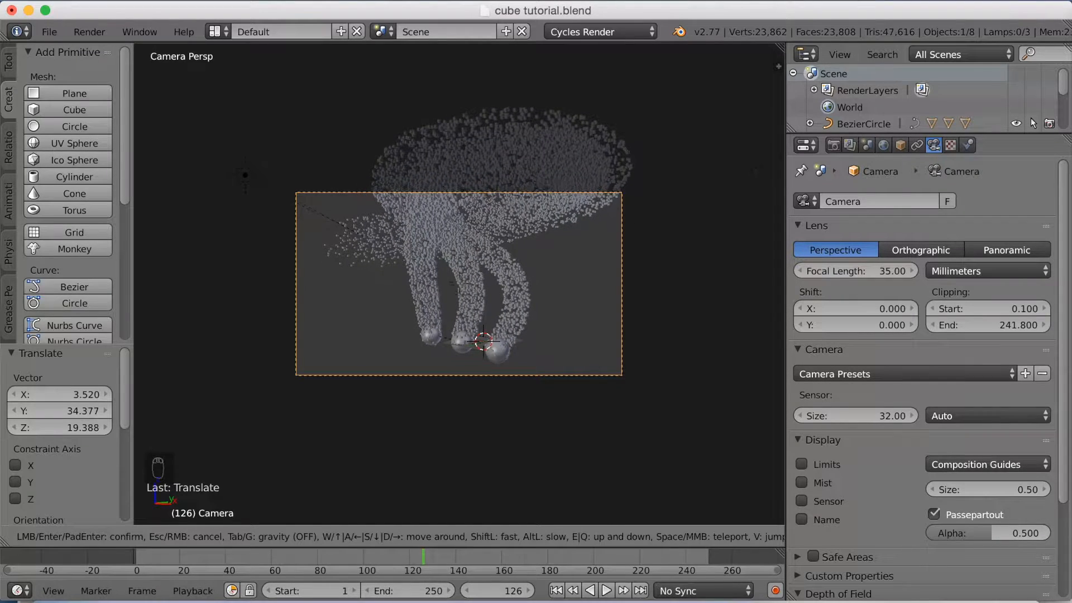
key("w")
key("Tab")
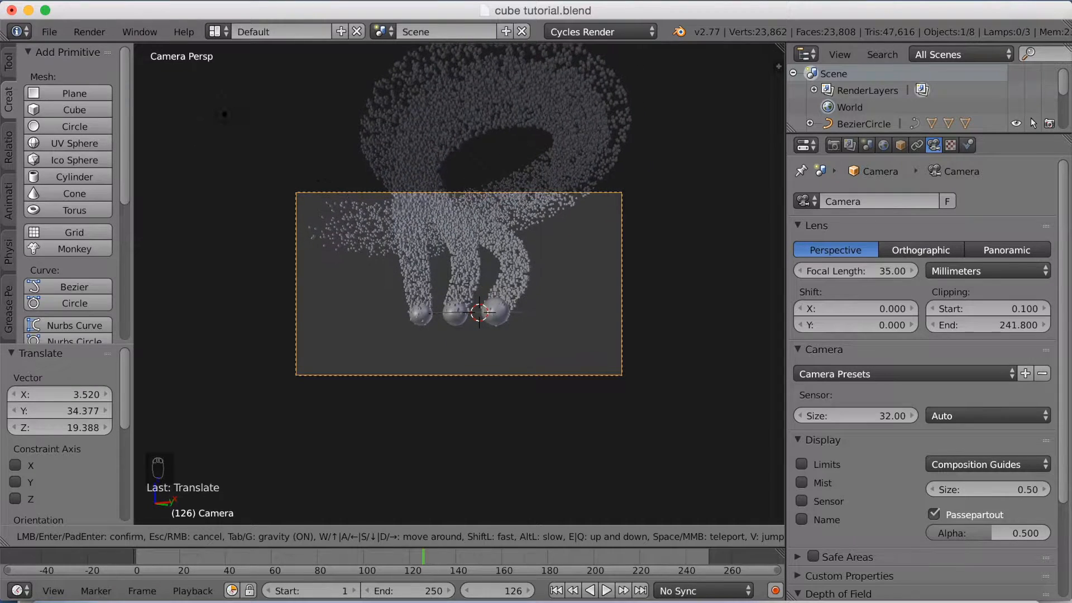
key("Tab")
key("s")
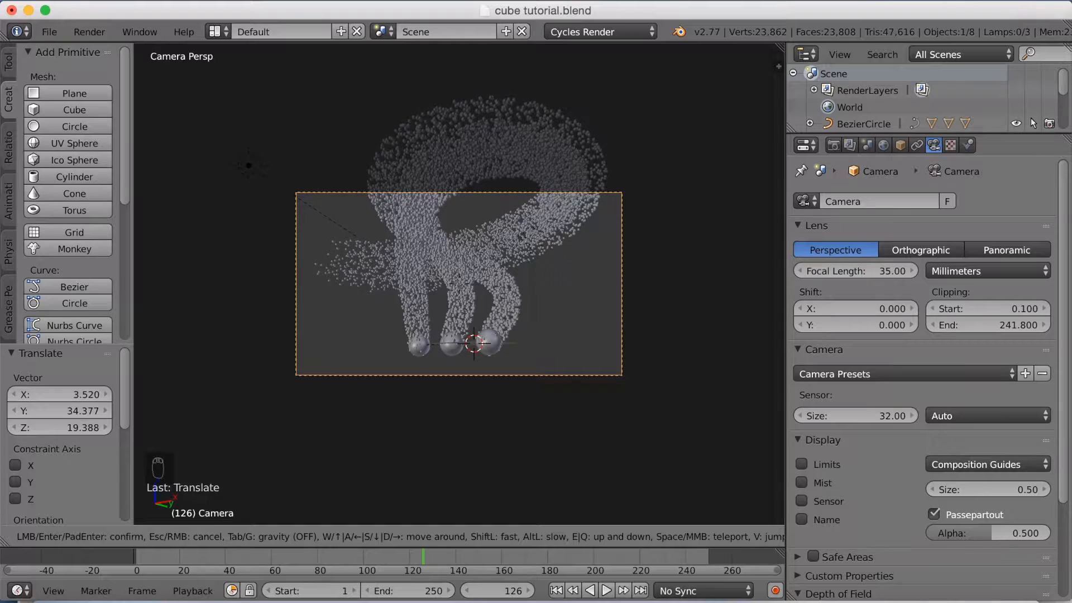
left_click(647, 299)
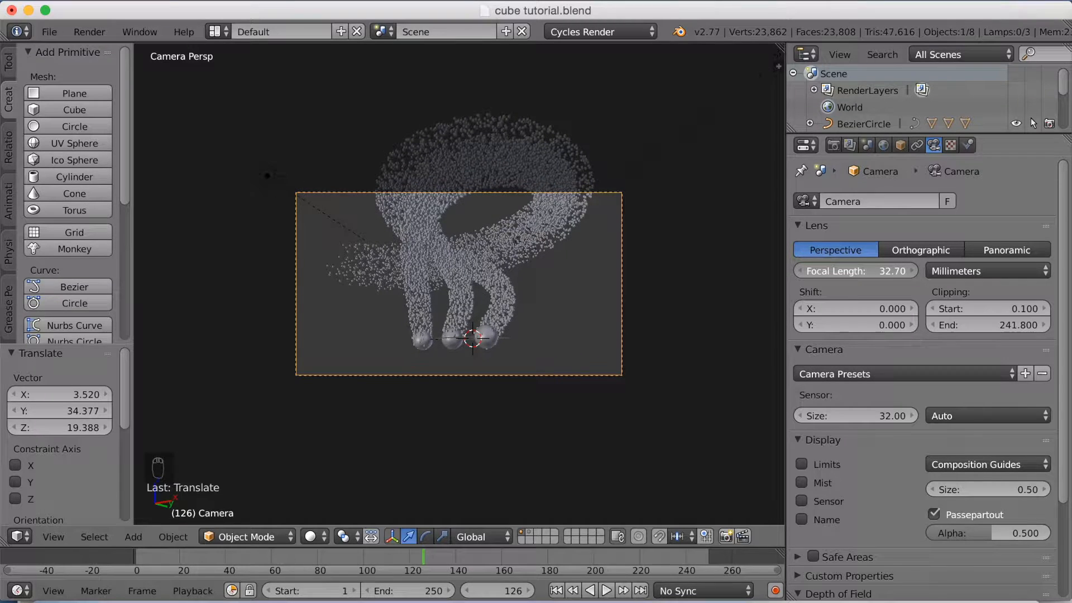
- Set the camera's focal length to 32.84 and re-aim it slightly at the spheres in fly mode
left_click_drag(856, 271, 860, 272)
key("shift+f")
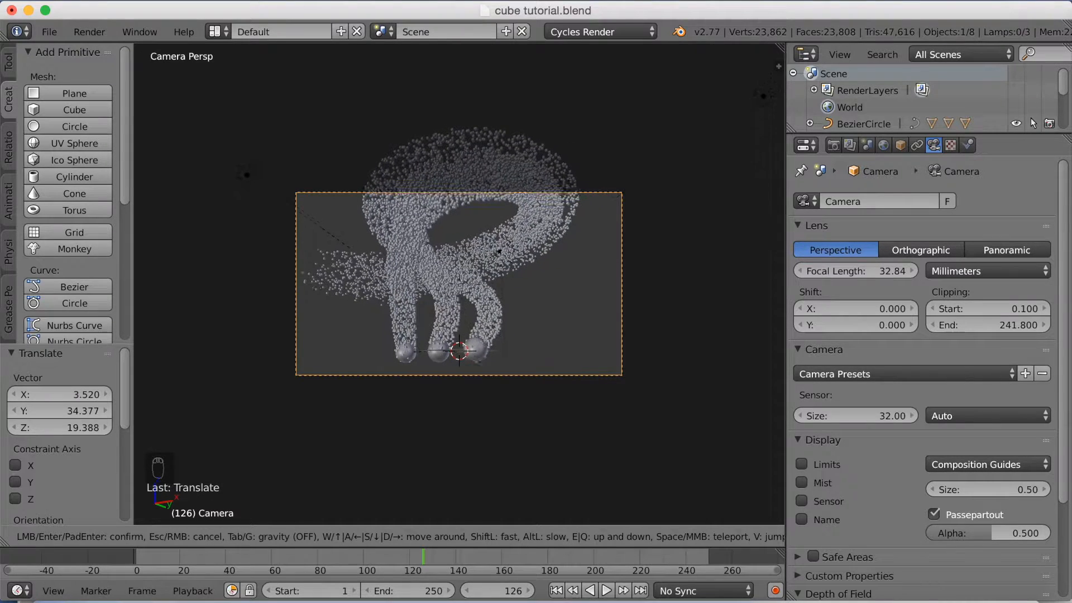
left_click(482, 328)
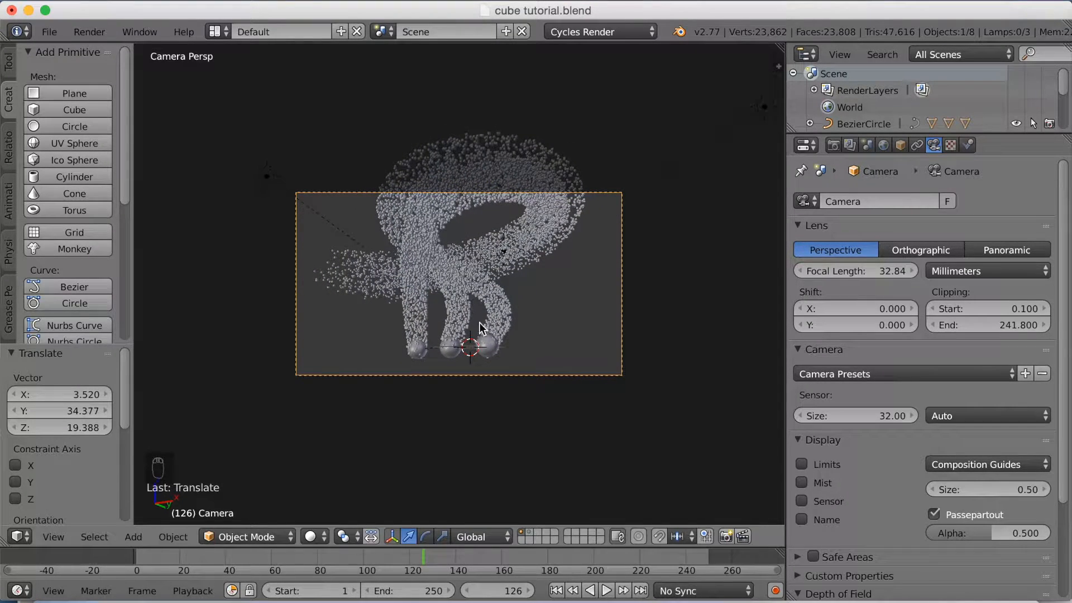
- Play the animation through the camera to check how the particles move within the frame
left_click(701, 552)
left_click(606, 591)
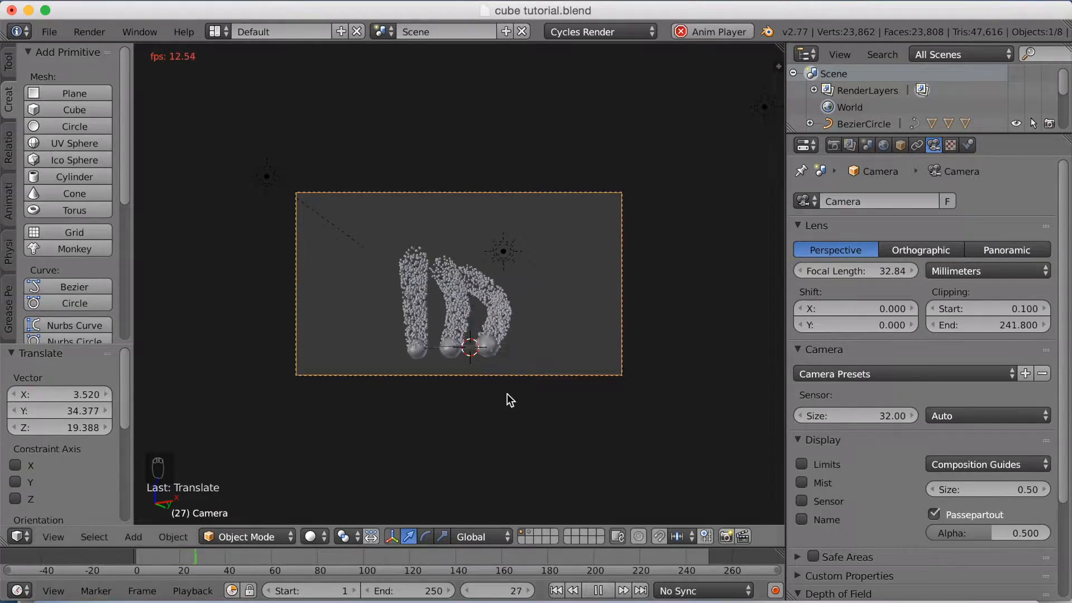
scroll(509, 393, "up", 5)
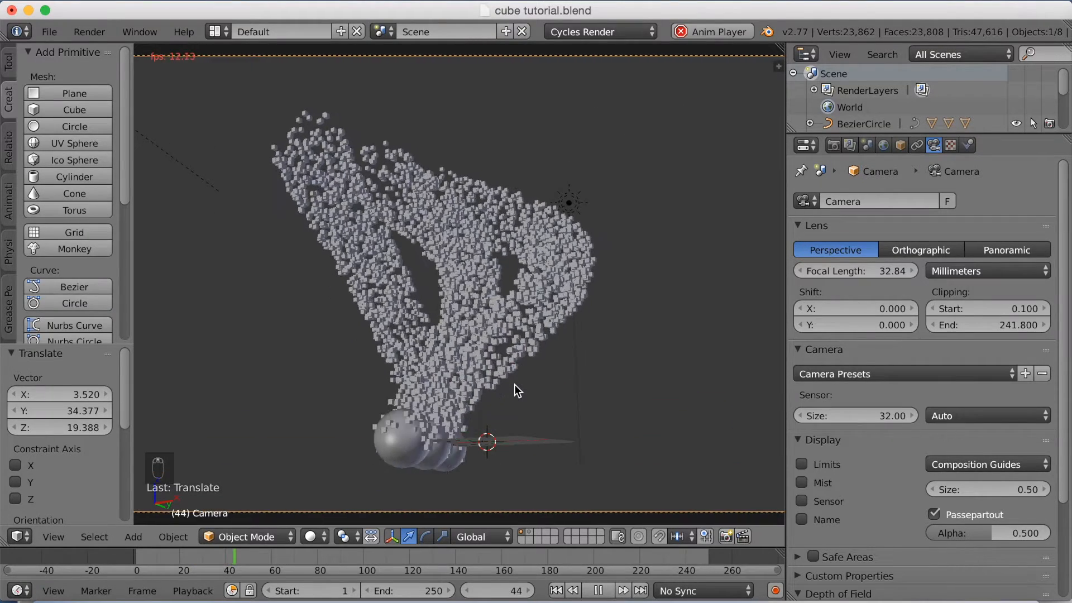
scroll(514, 384, "down", 3)
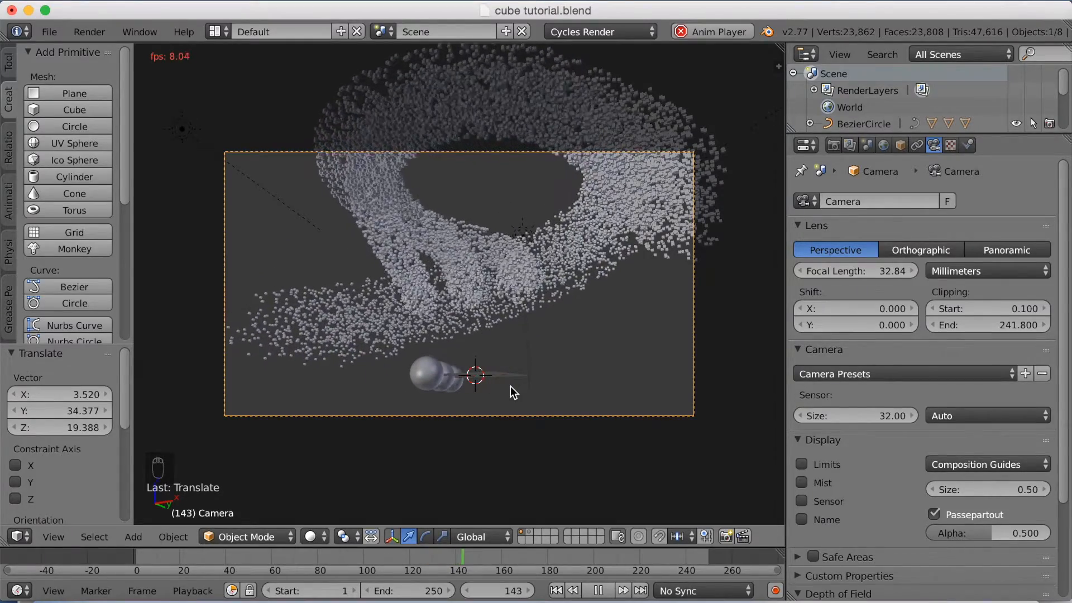
left_click_drag(741, 565, 702, 554)
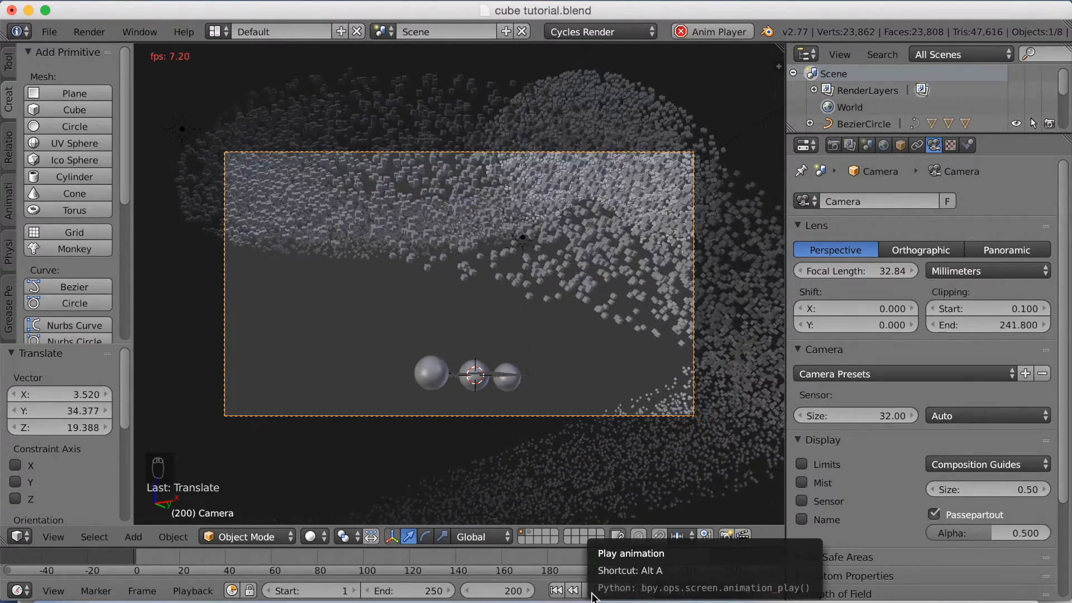
left_click(593, 597)
- Select the middle sphere outside the camera view and set its particle emission number to 20000
middle_click_drag(394, 292, 434, 331)
scroll(500, 366, "up", 4)
middle_click_drag(500, 366, 512, 394)
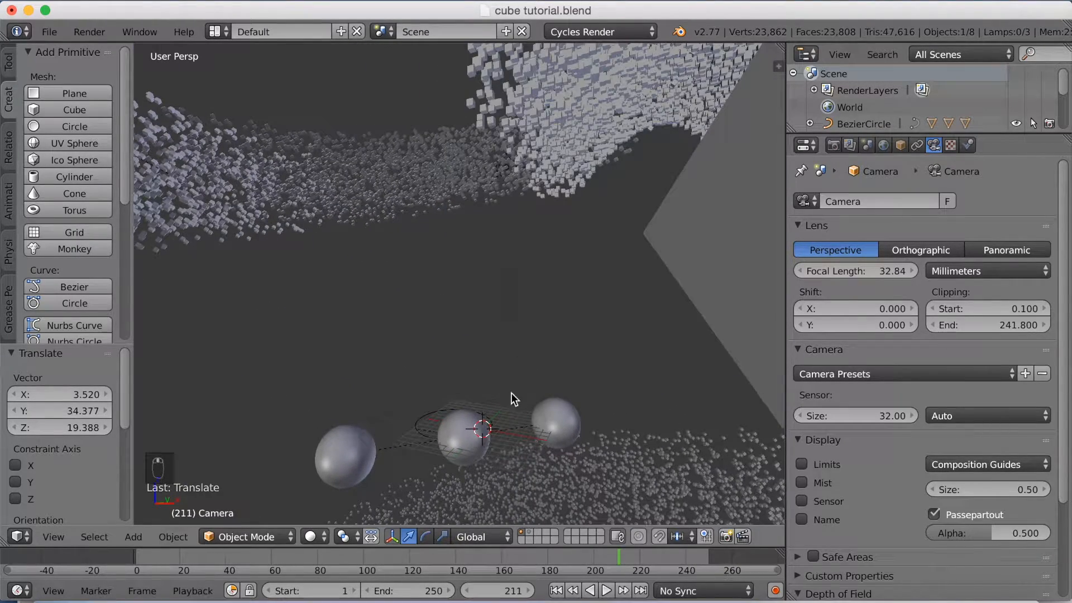
right_click(469, 440)
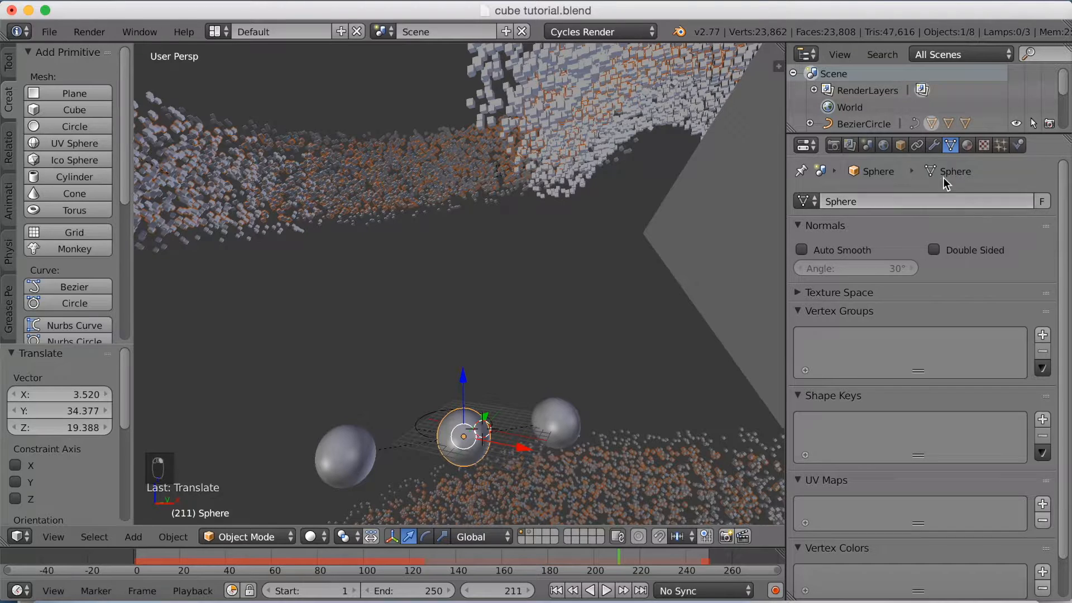
left_click(1001, 147)
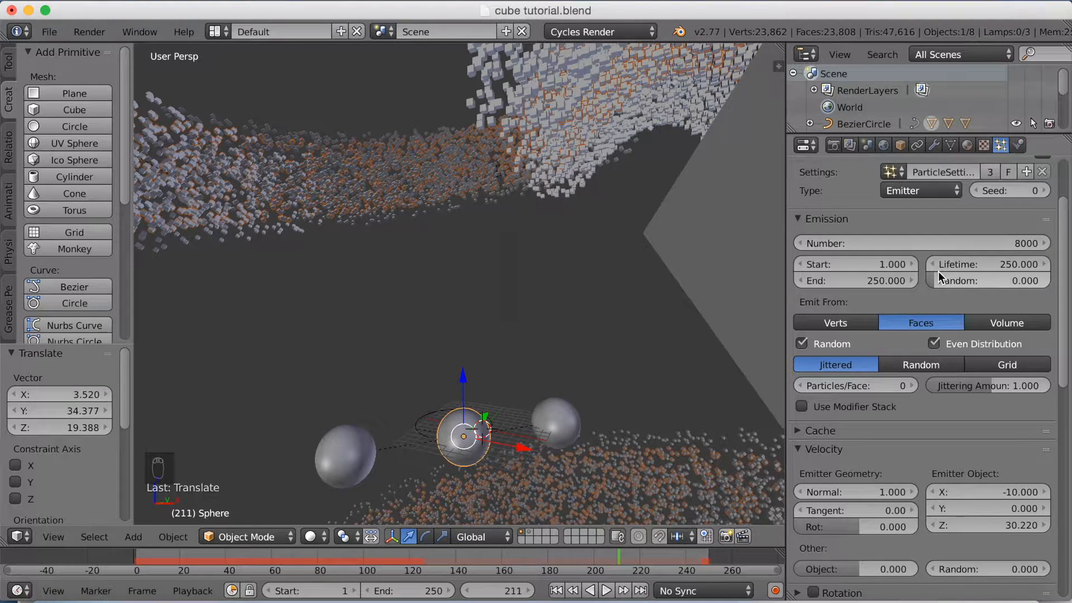
left_click(950, 244)
type("2")
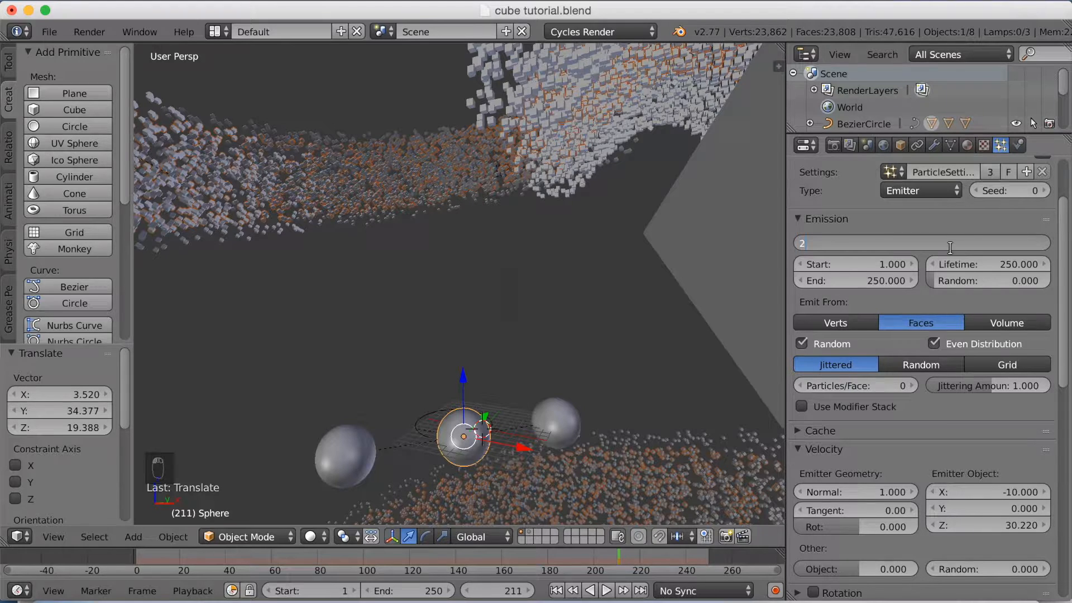
type("0000")
key("Return")
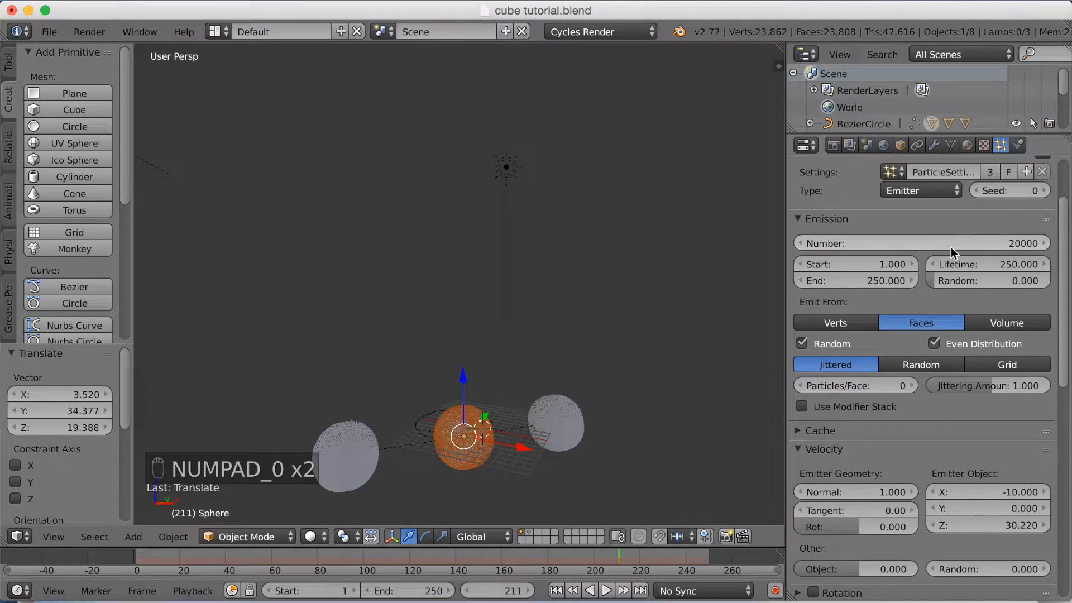
- Play the animation through from near its last frame to recompute the denser particles, and stop at frame 20
left_click(702, 557)
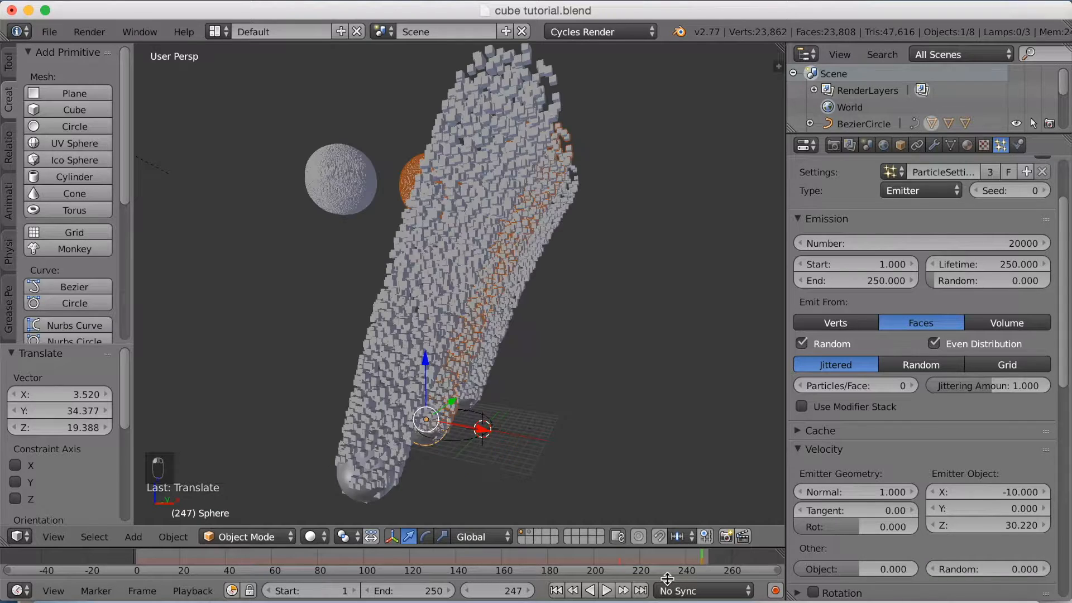
left_click(607, 591)
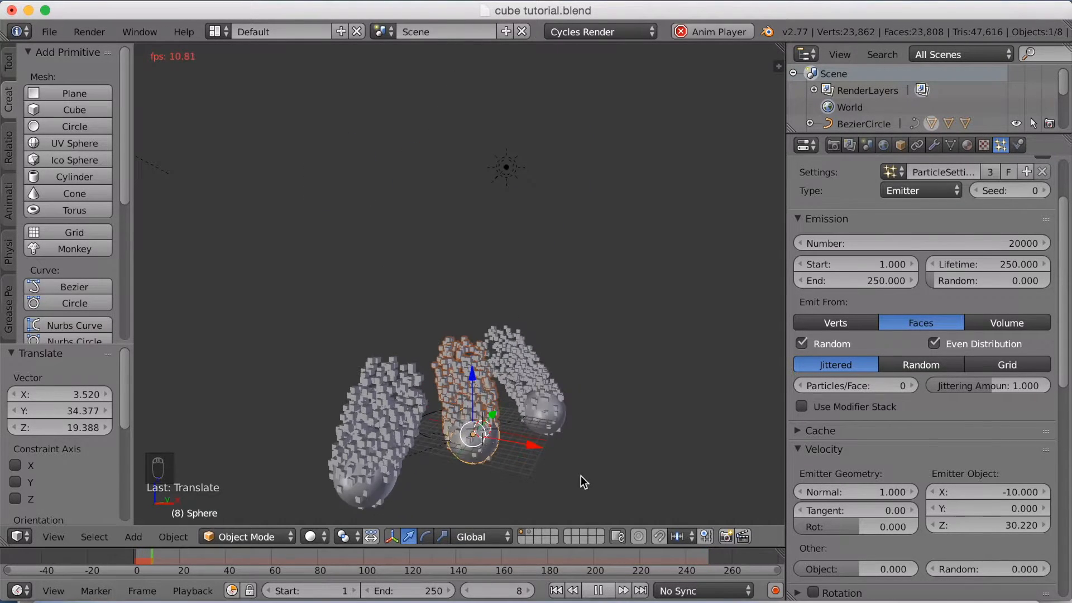
scroll(580, 451, "down", 3)
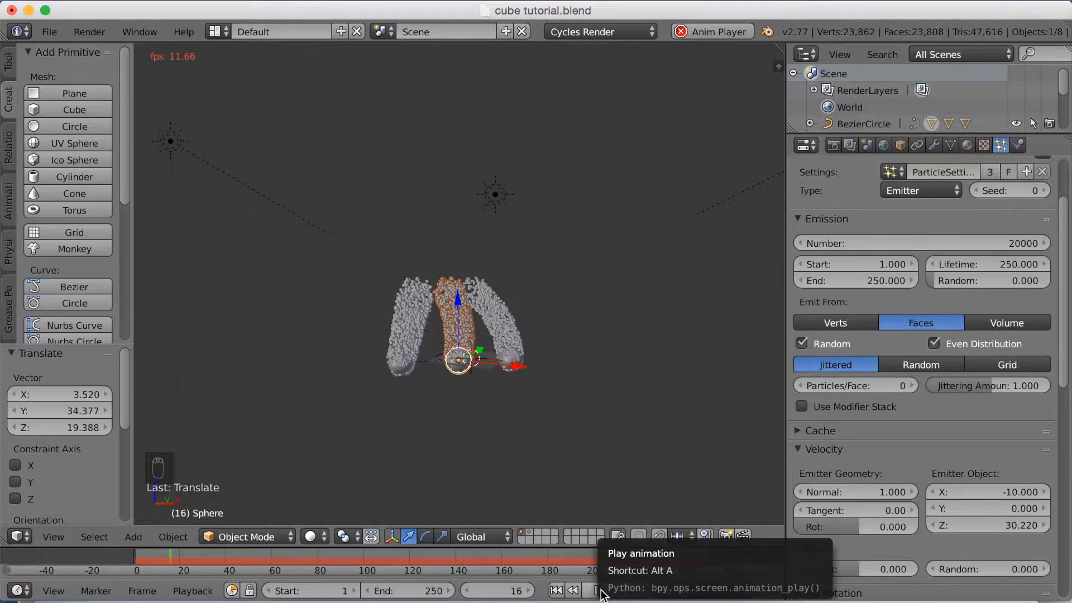
left_click(598, 591)
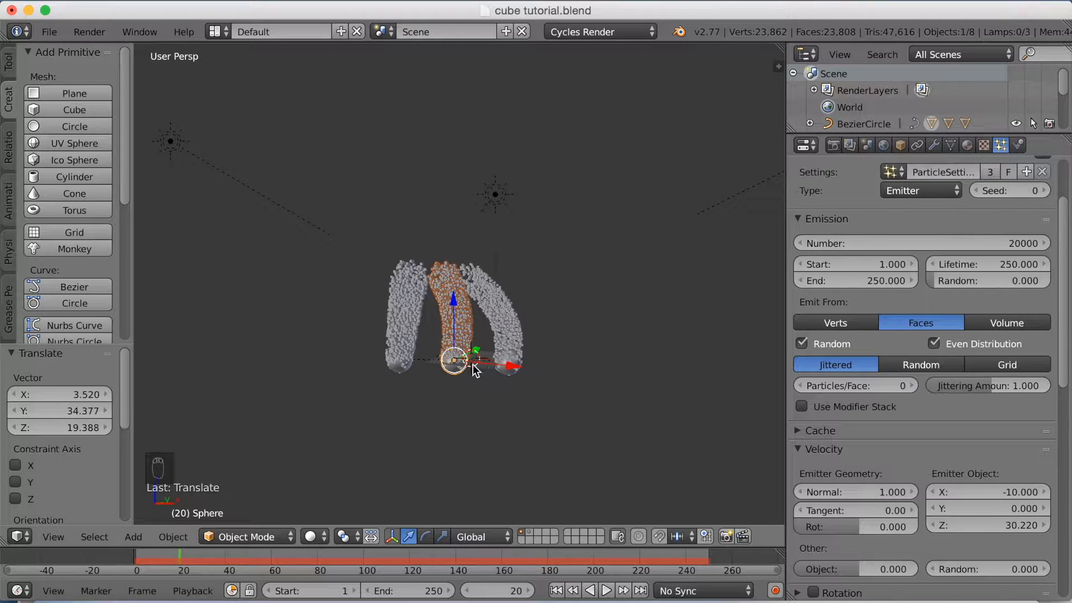
- Return to the camera view, select the camera and set its clipping end to 1661.600
key("KP_0")
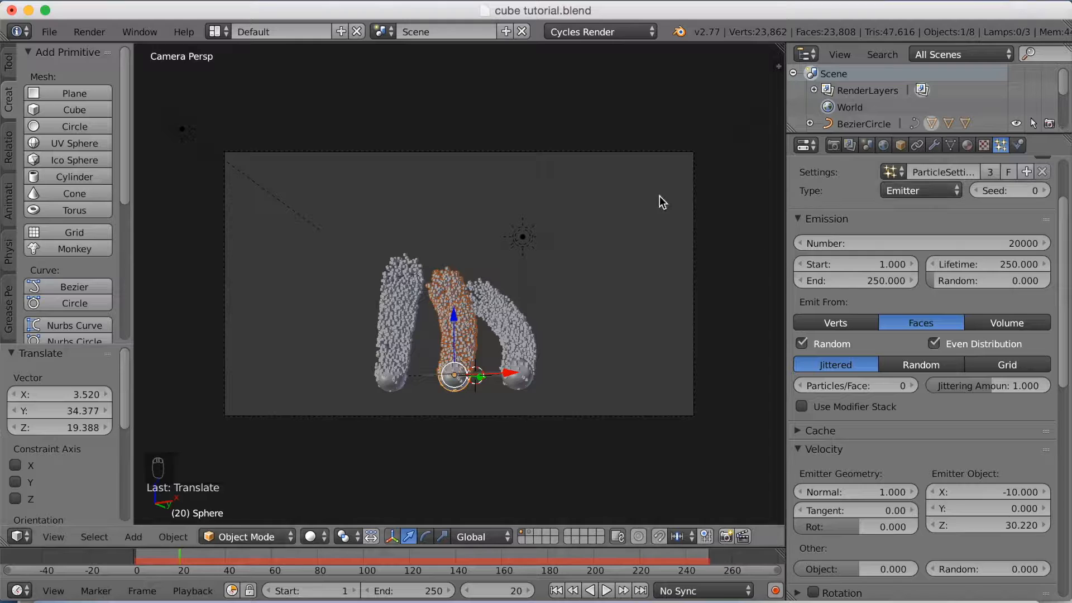
right_click(660, 152)
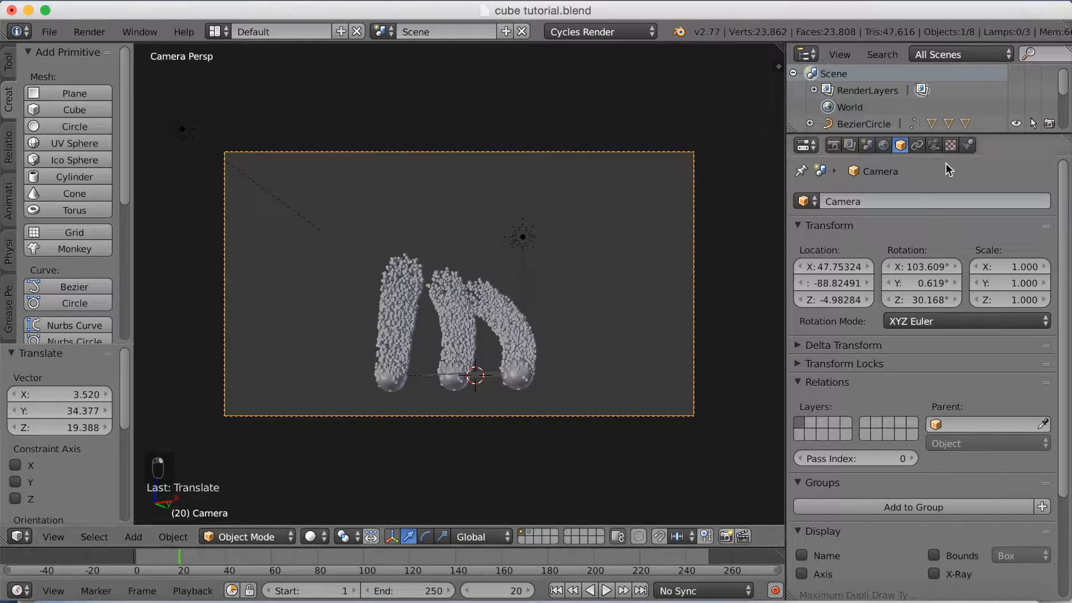
left_click(934, 146)
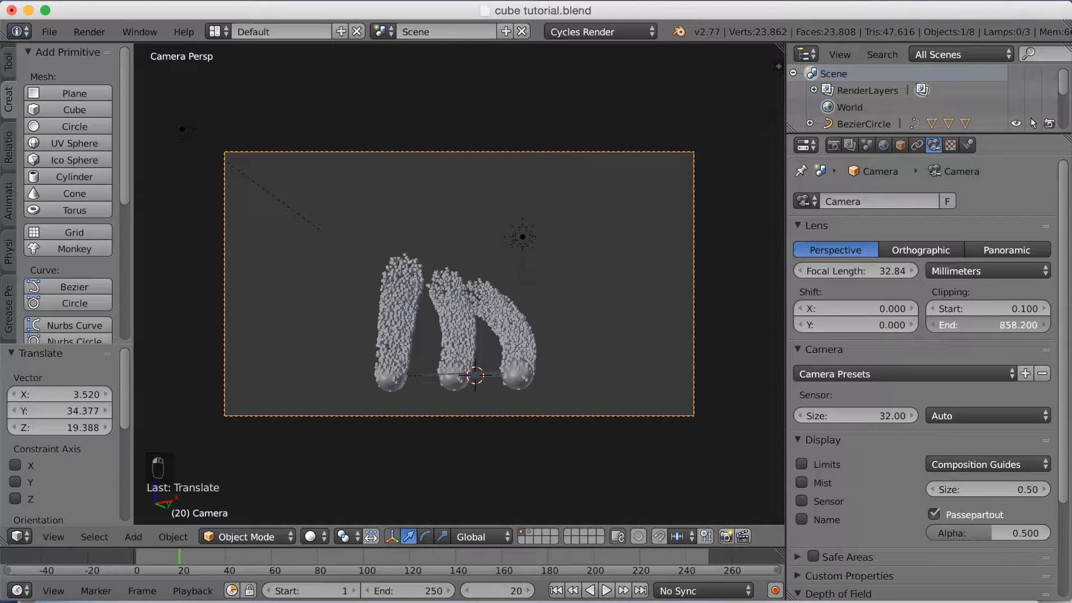
left_click_drag(955, 329, 956, 331)
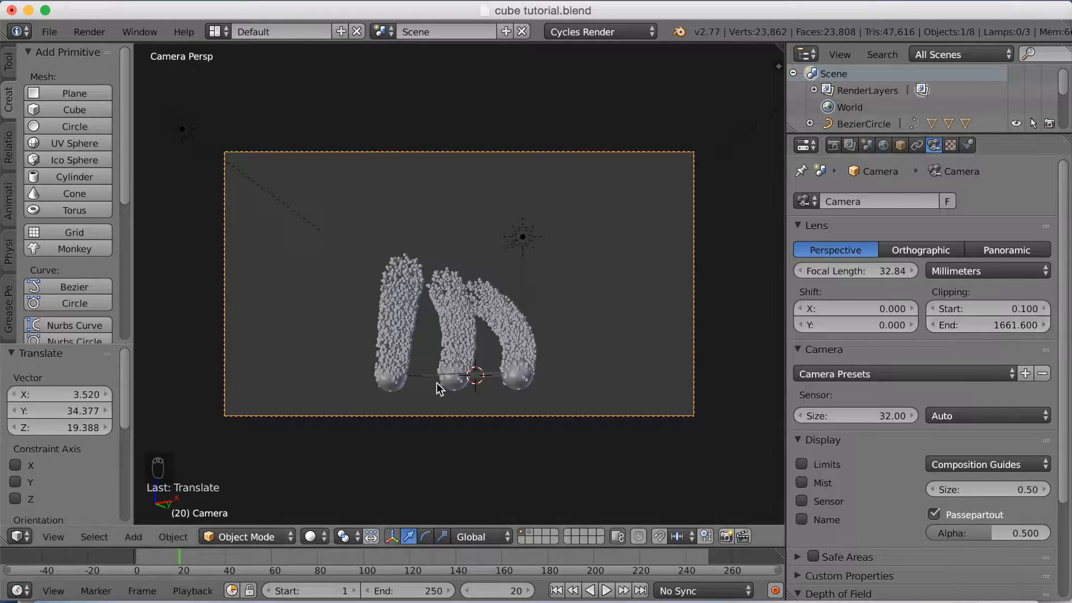
- Show the camera view in rendered shading and select the Cube object that serves as the particle
scroll(531, 348, "up", 2)
key("shift+z")
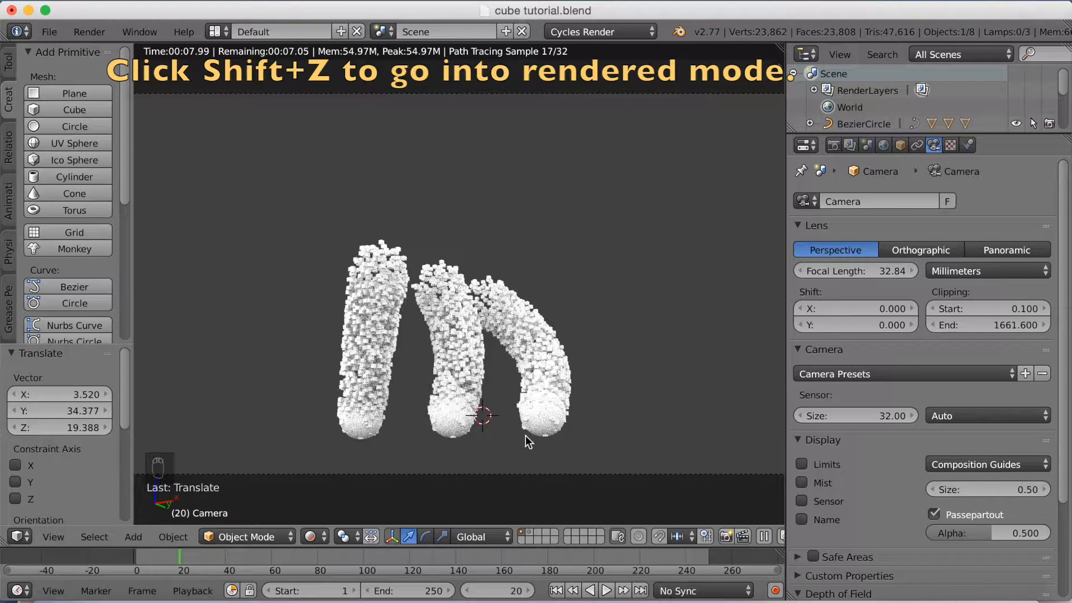
scroll(871, 99, "down", 2)
scroll(871, 99, "down", 2)
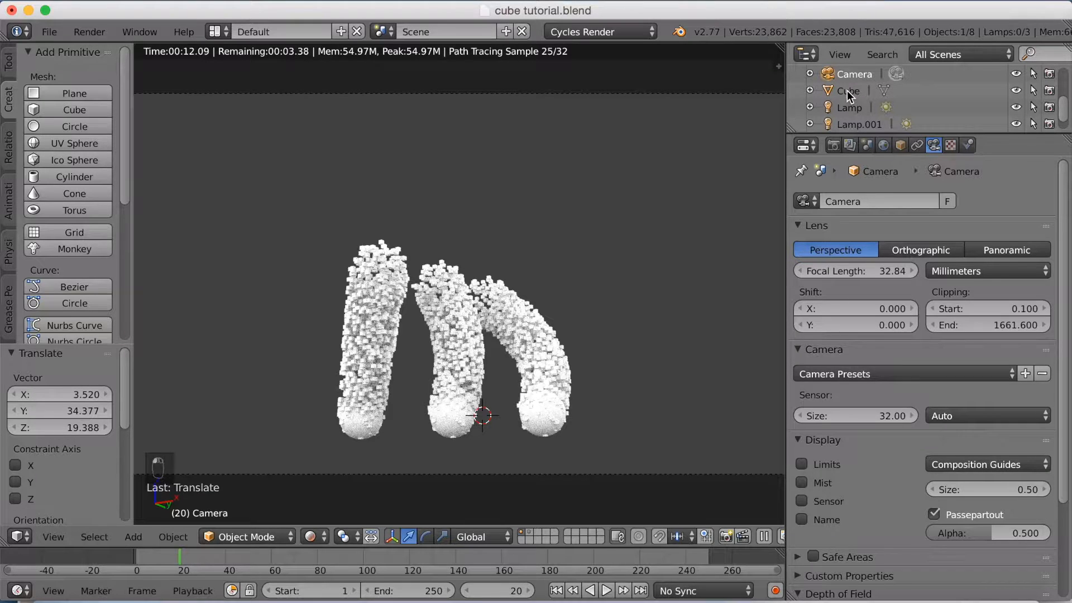
left_click(846, 90)
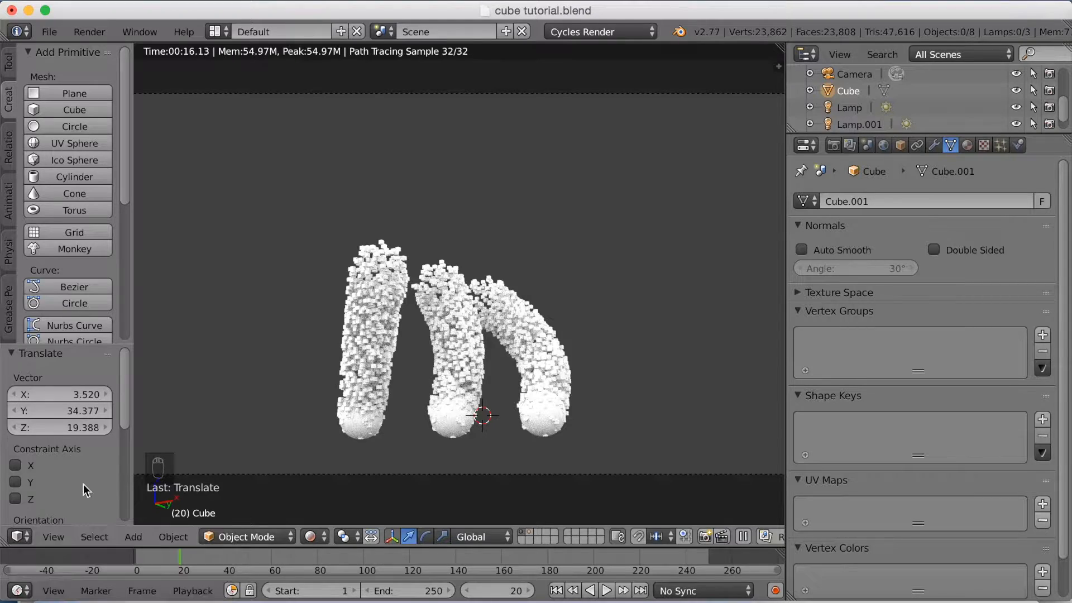
- Split the 3D view horizontally and turn the upper area into a Node Editor showing material nodes
left_click_drag(780, 45, 773, 226)
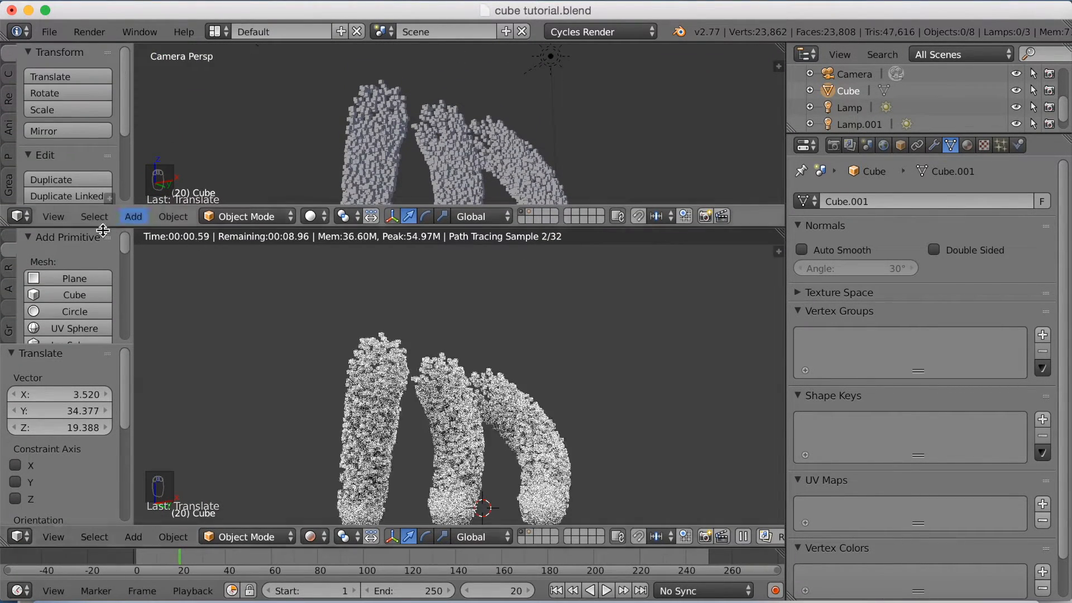
left_click(20, 216)
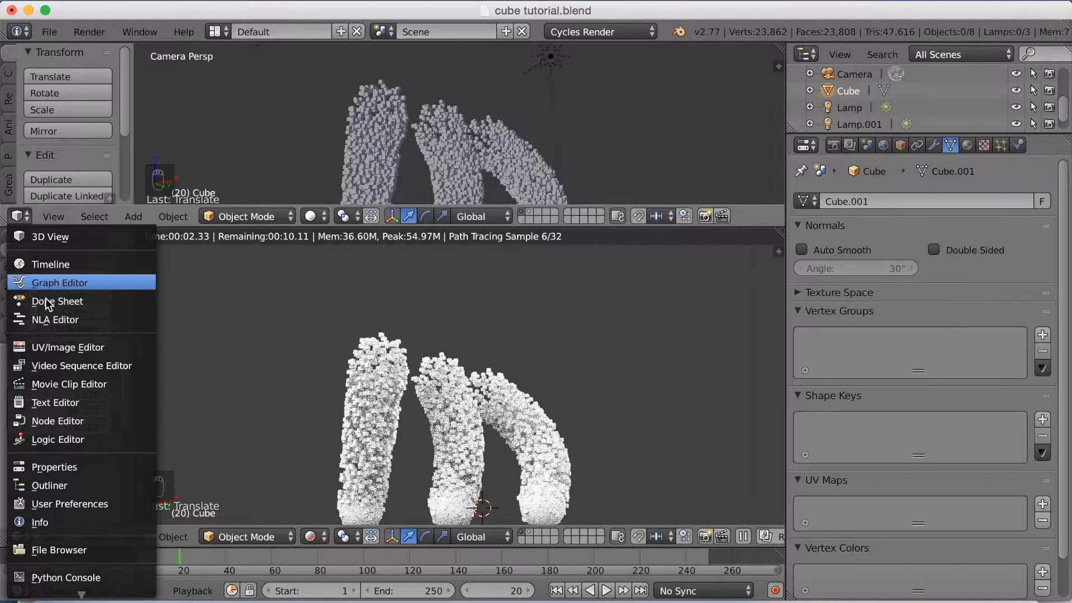
left_click(65, 426)
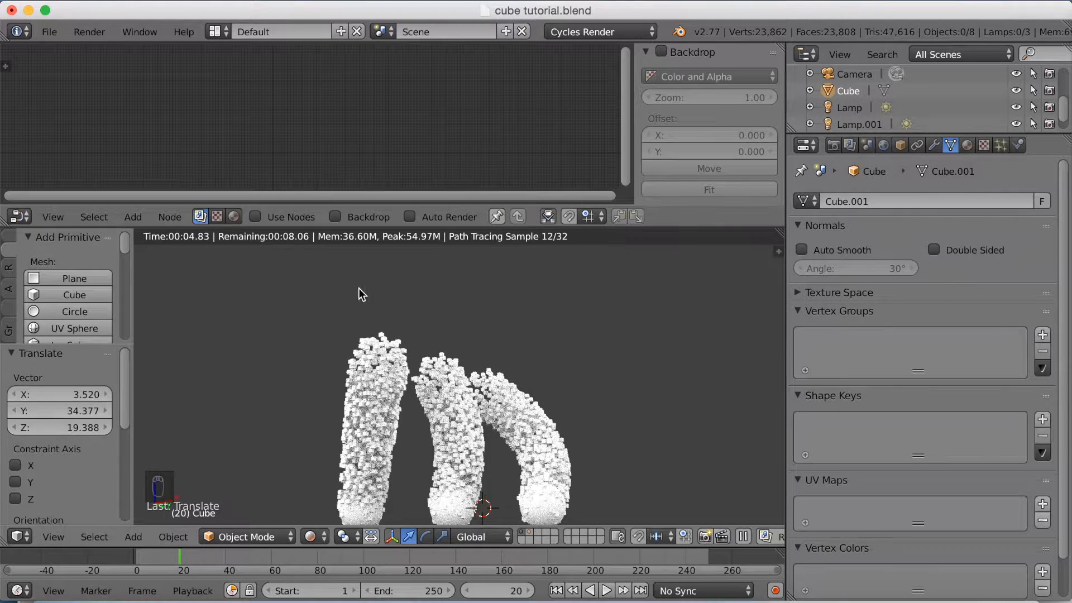
left_click(235, 216)
- Create a new material for the cube and enlarge the node editor area around its nodes
left_click(967, 147)
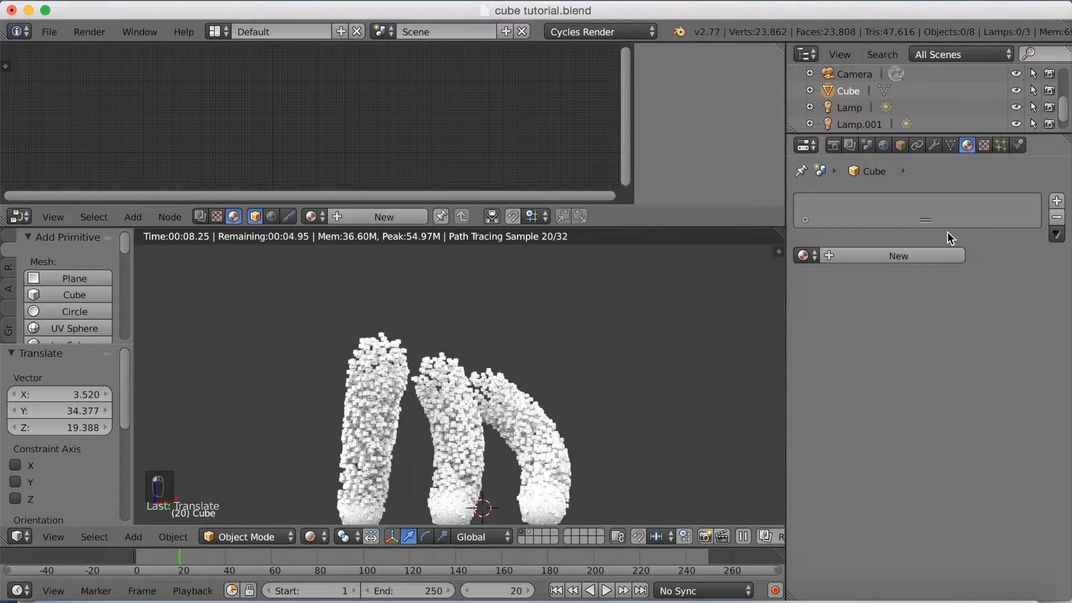
left_click(852, 254)
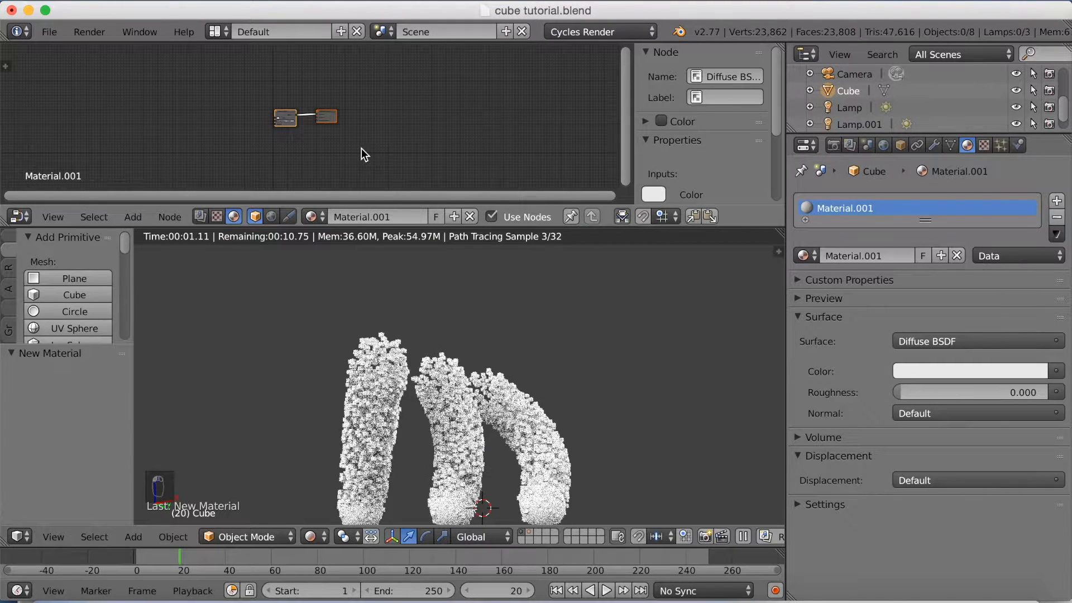
left_click_drag(398, 205, 416, 189)
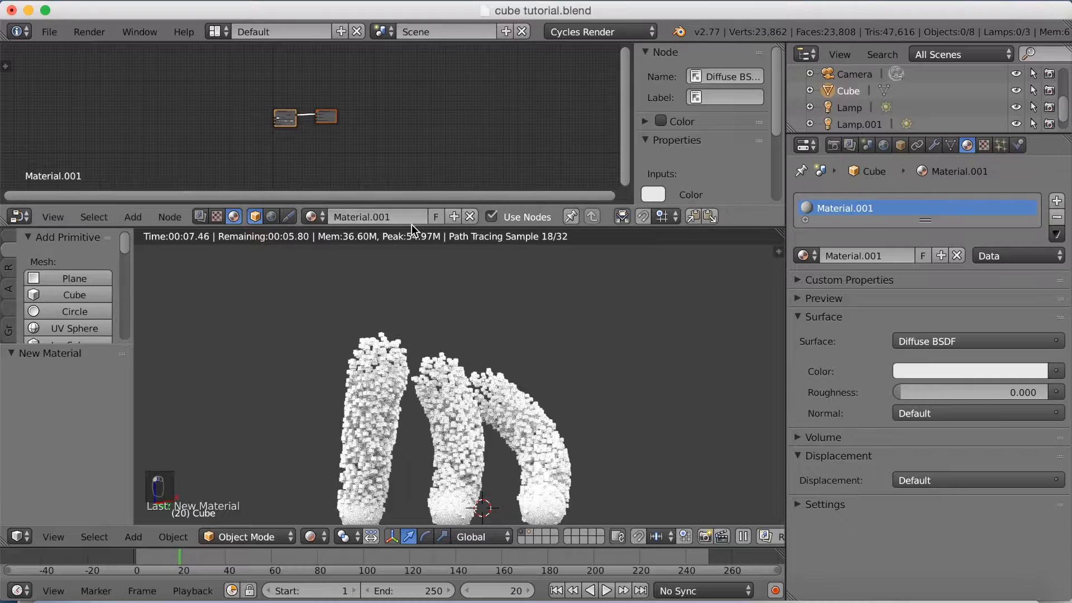
left_click_drag(412, 224, 414, 262)
scroll(457, 380, "up", 4)
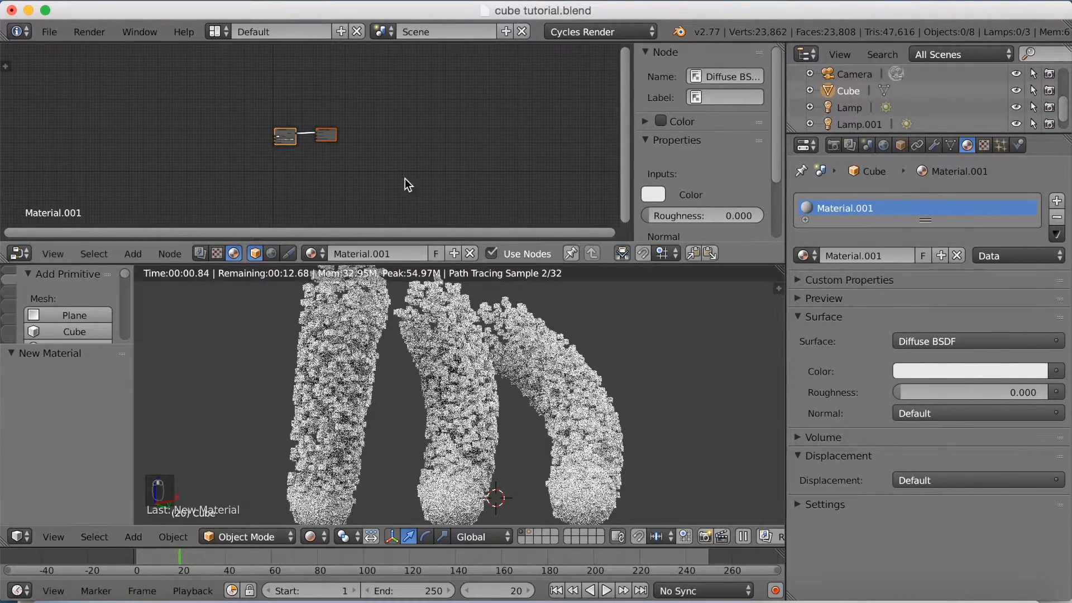
scroll(315, 141, "up", 4)
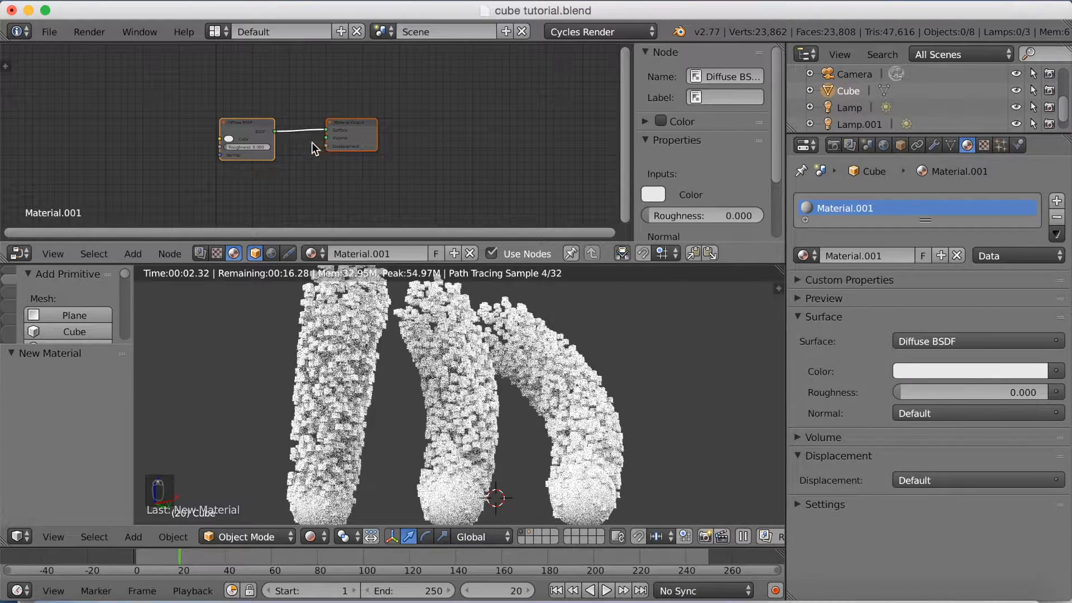
scroll(312, 145, "up", 4)
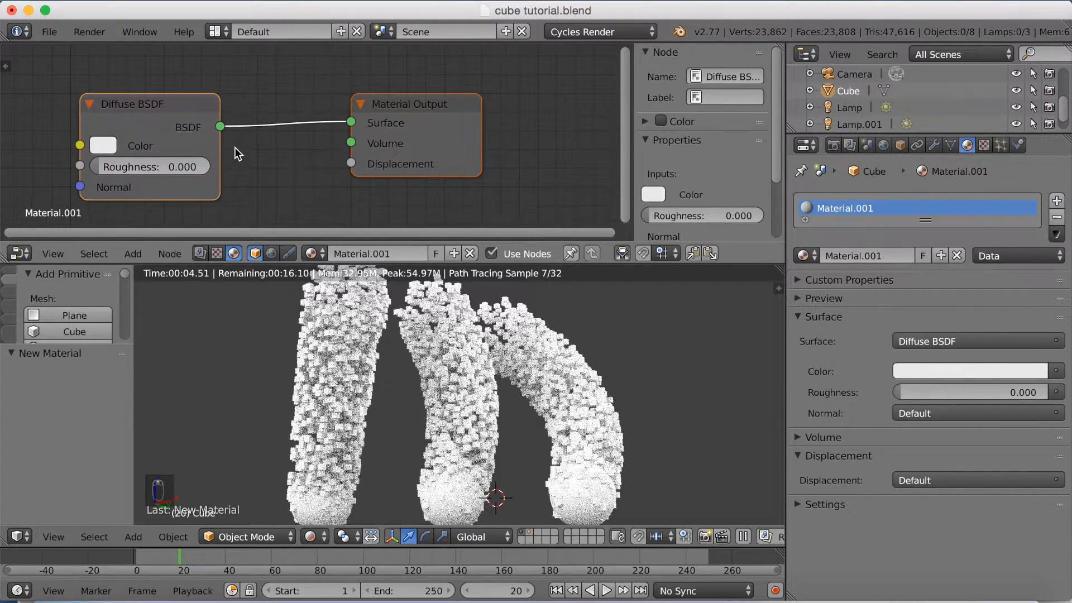
- Replace the Diffuse BSDF node with a Glossy BSDF node connected to the material output's Surface input
left_click(177, 124)
key("x")
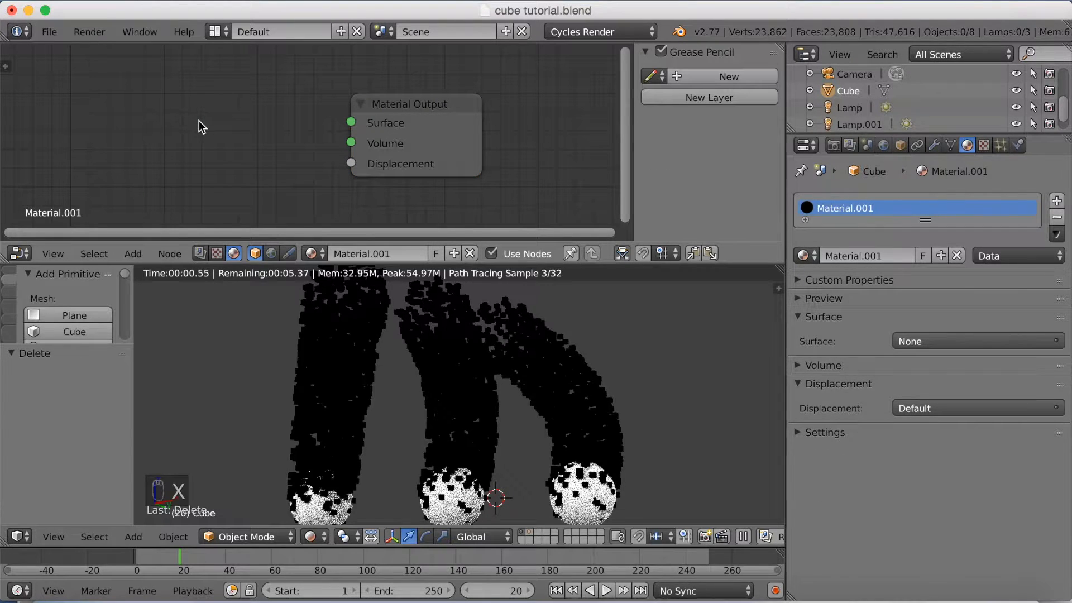
key("shift+a")
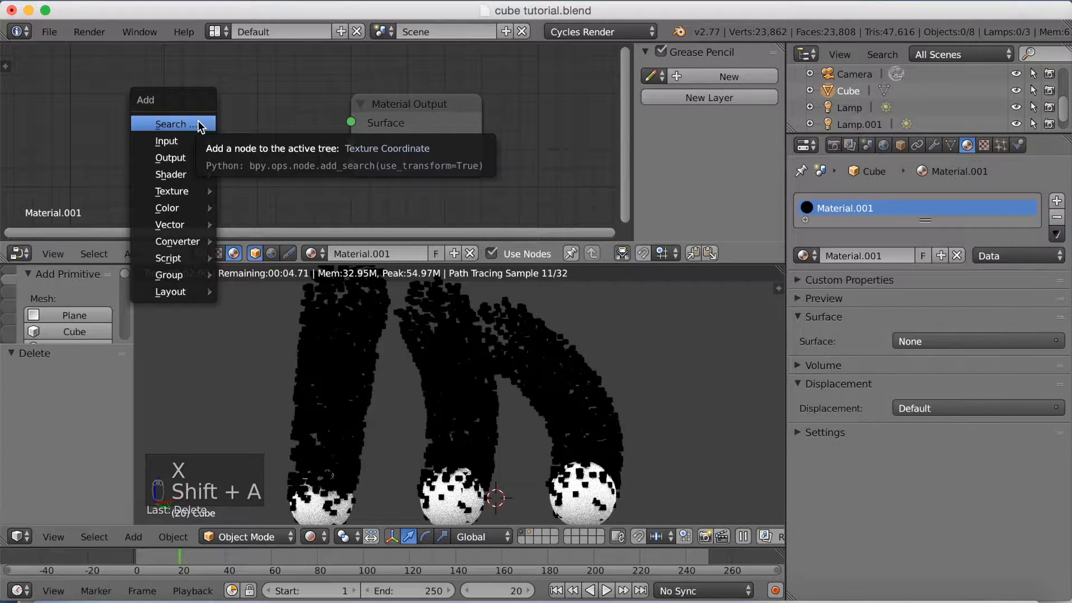
left_click(190, 125)
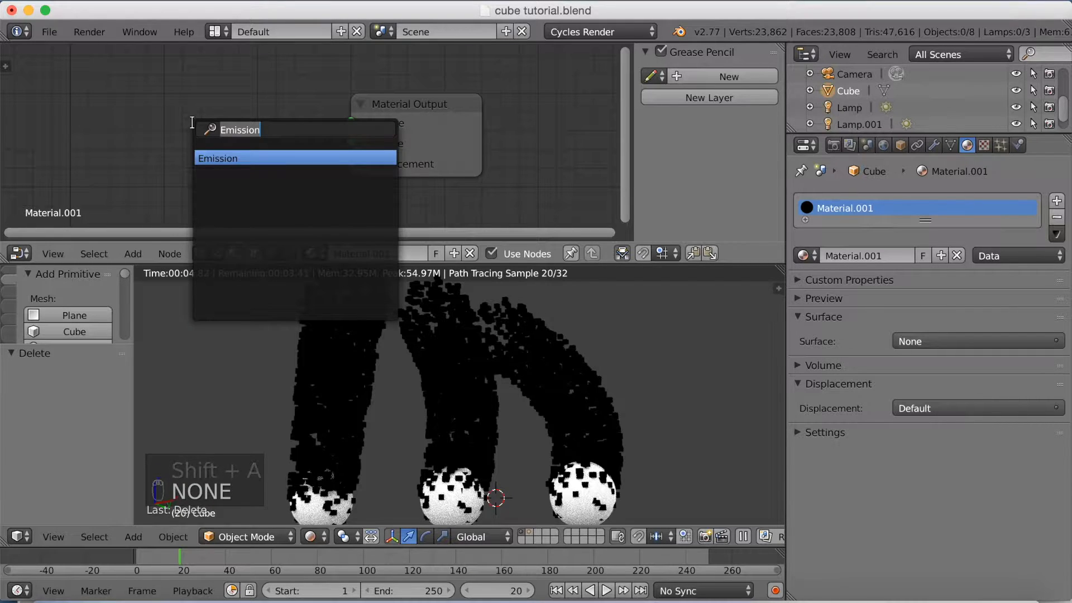
type("glo")
key("Return")
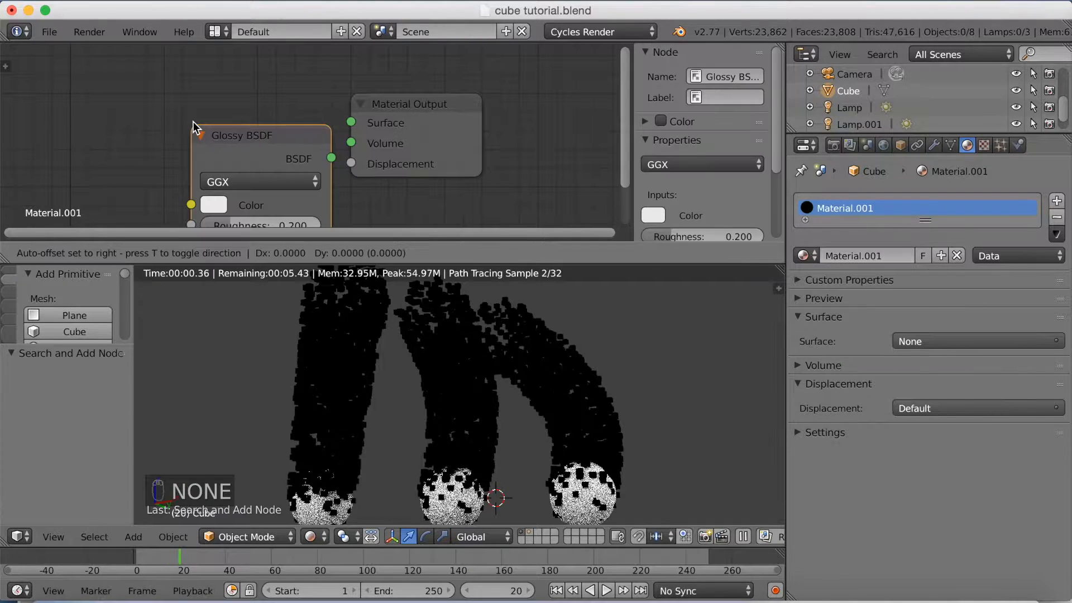
left_click(162, 91)
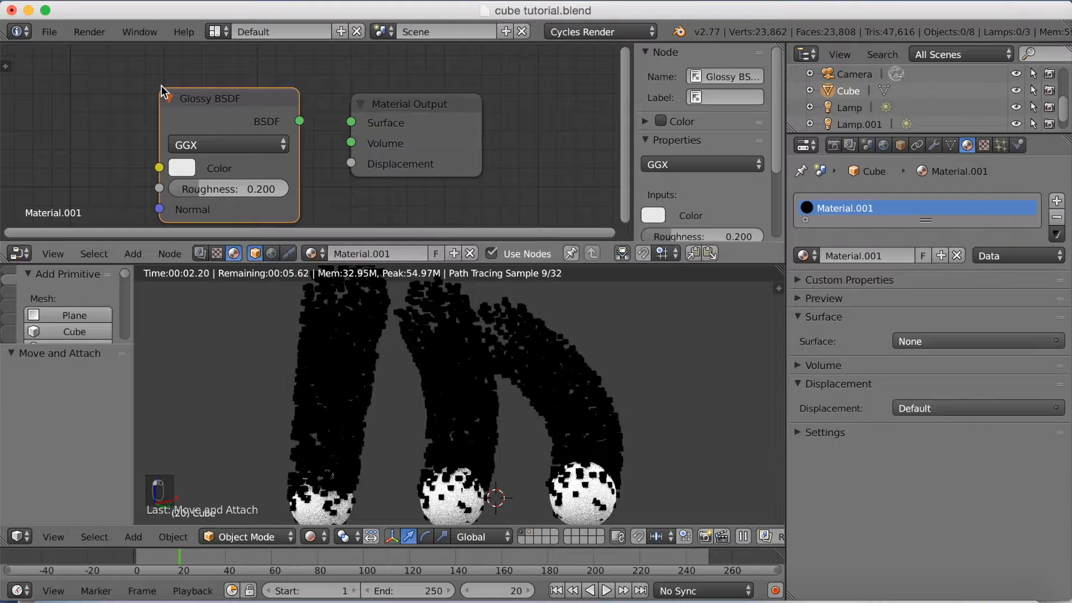
left_click_drag(300, 122, 341, 130)
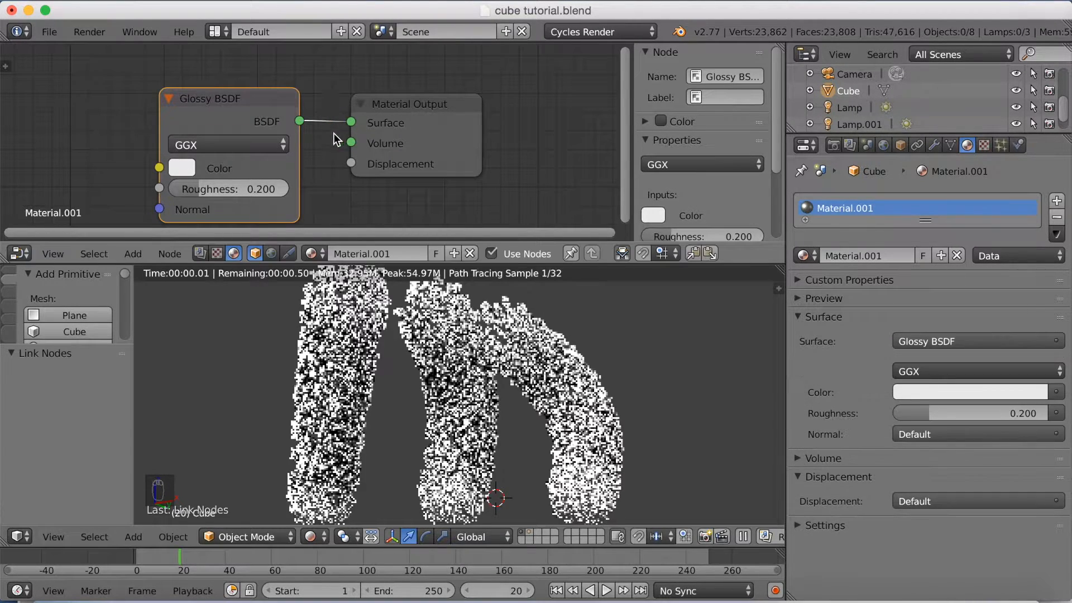
- Set the Glossy BSDF node's roughness to 0.150
left_click(216, 189)
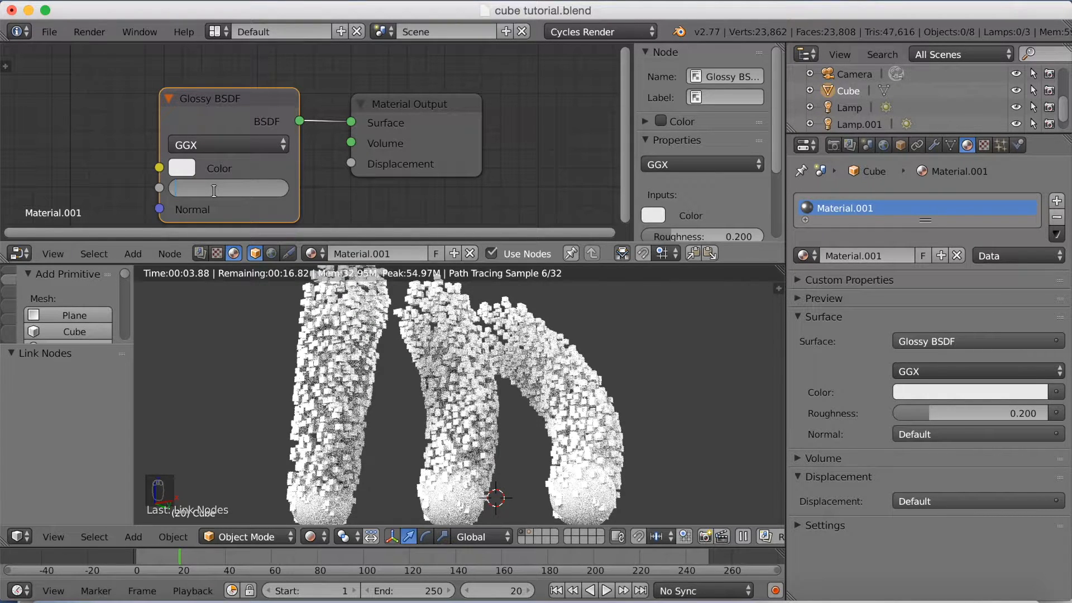
type(".15")
key("Return")
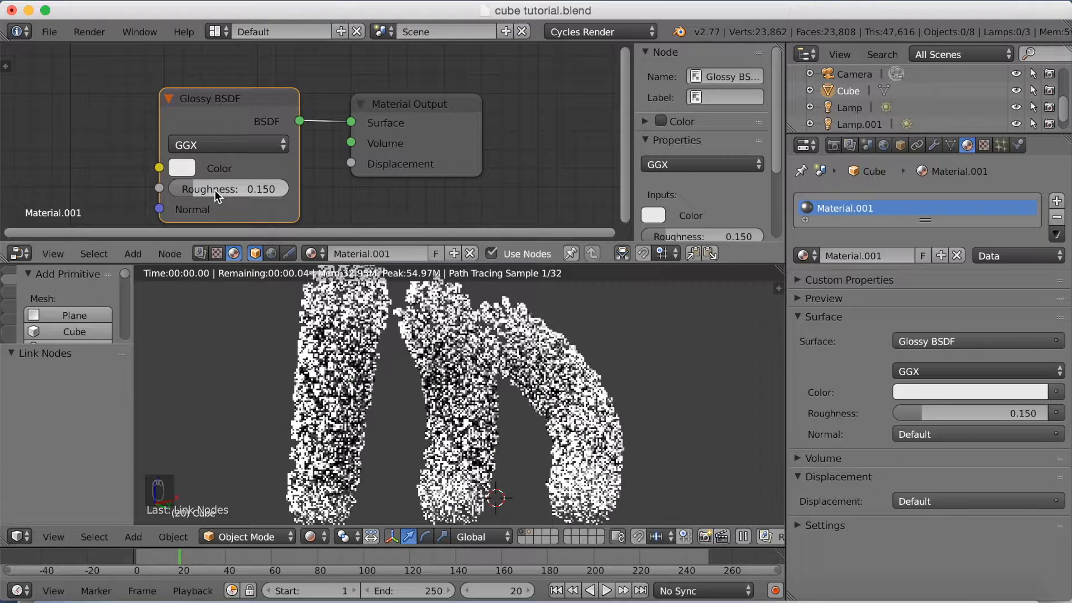
- Add a Hue/Saturation node before the Glossy BSDF and connect its Color output to the shader's Color input
scroll(235, 171, "down", 2)
middle_click_drag(135, 155, 263, 156)
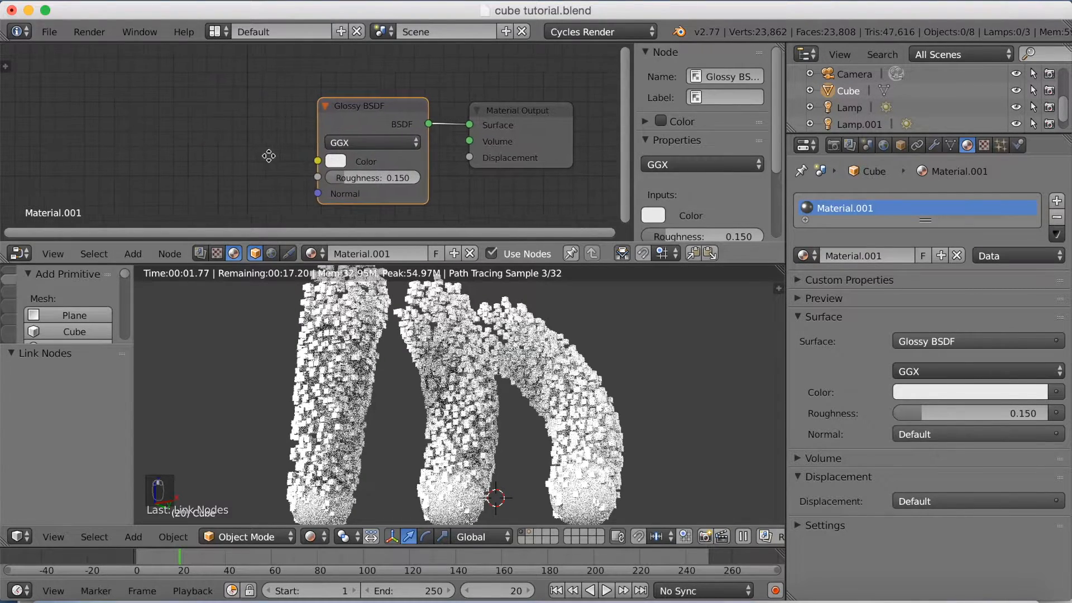
scroll(268, 155, "down", 2)
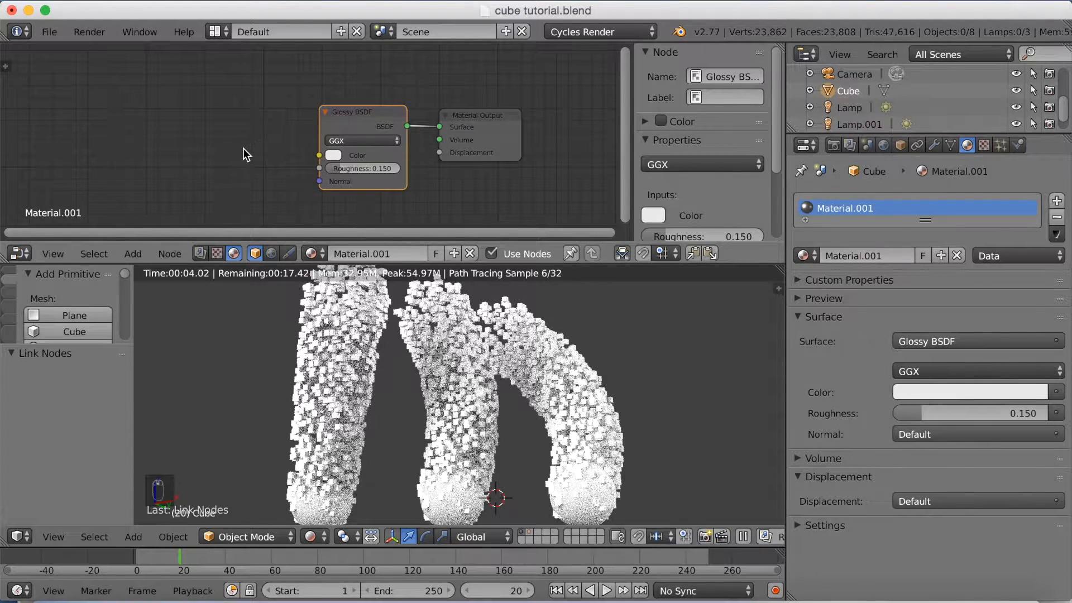
key("shift+a")
left_click(226, 162)
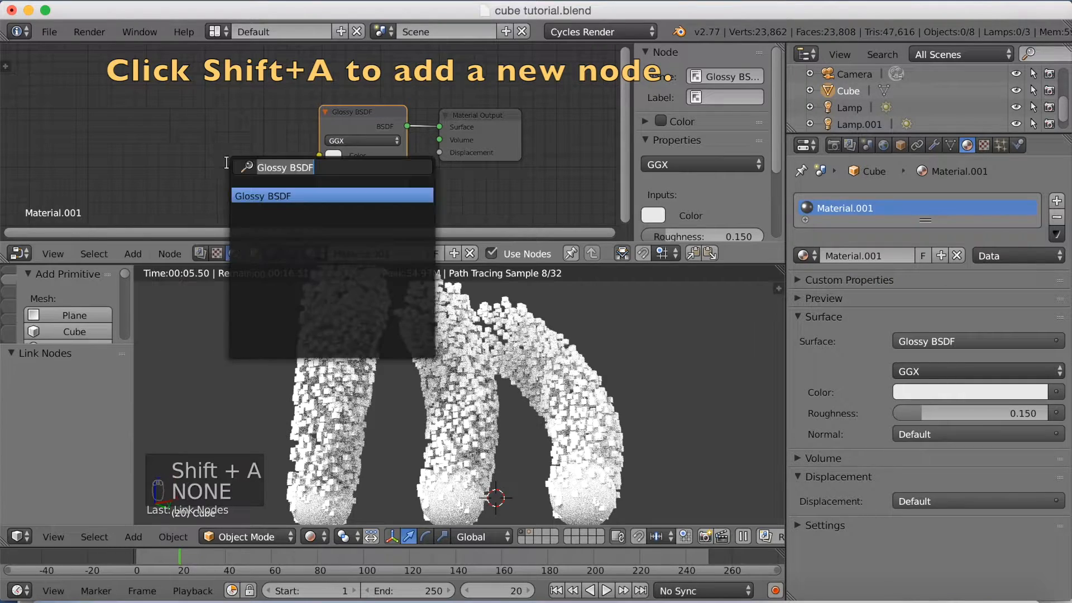
type("hue")
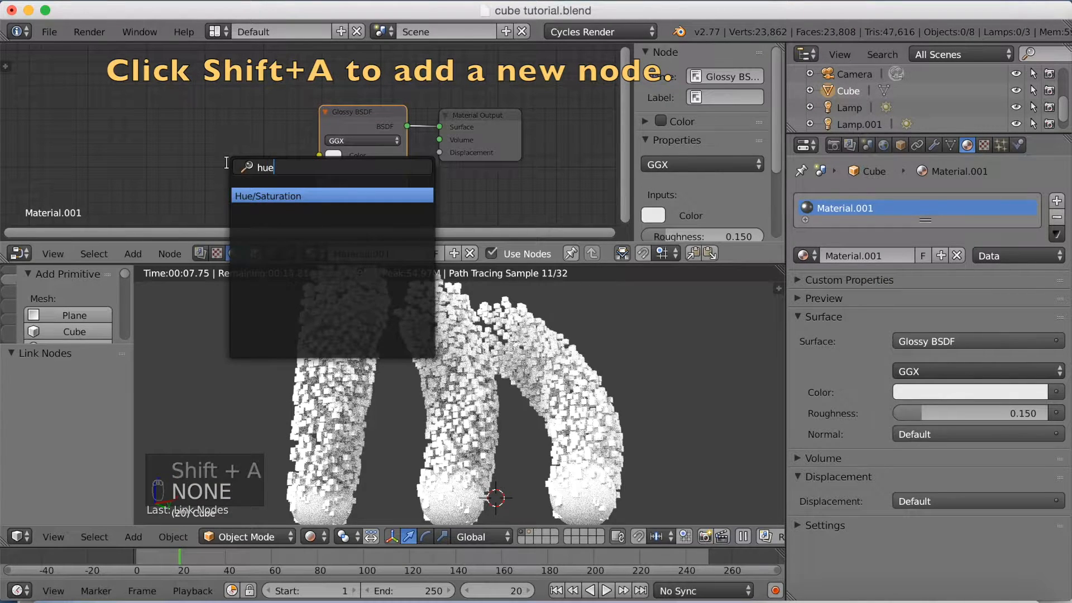
key("Return")
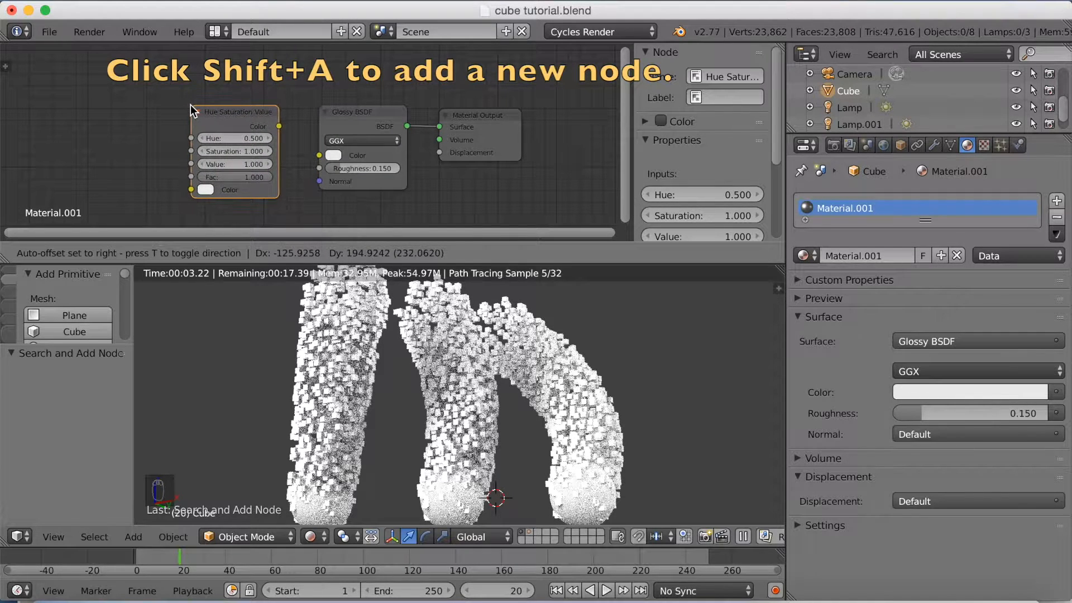
left_click(190, 105)
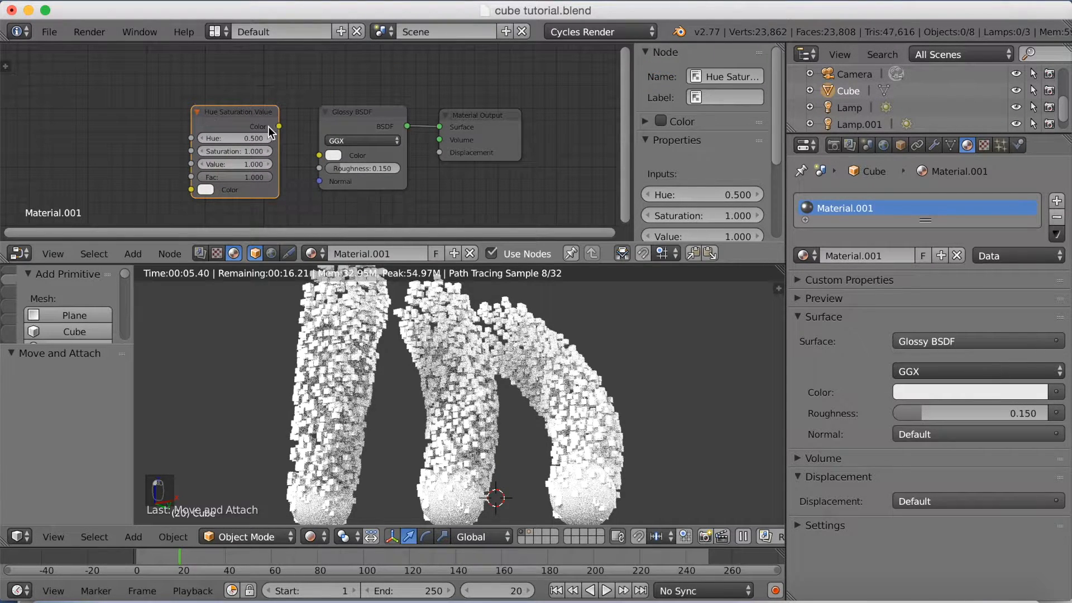
left_click_drag(279, 126, 319, 155)
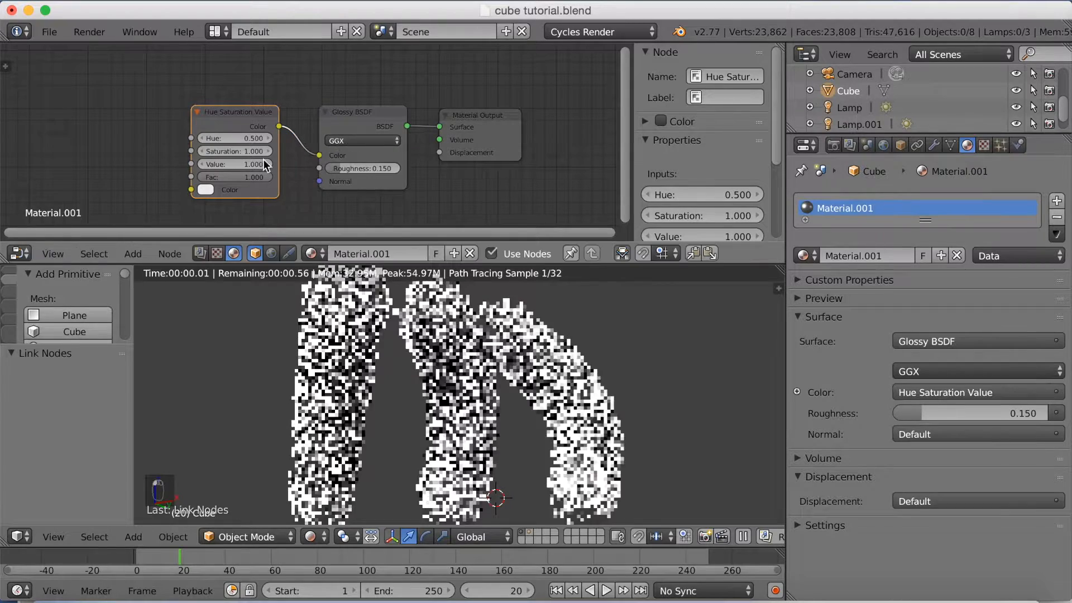
- Add an Object Info node before the Hue Saturation Value node and connect its Random output to the Saturation input
key("shift+a")
left_click(111, 140)
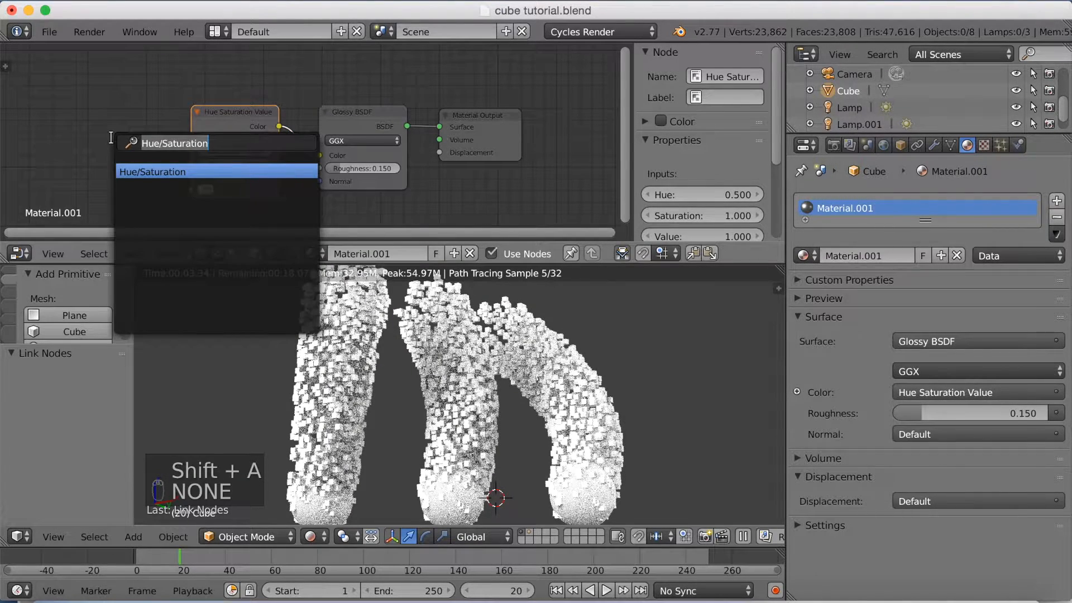
type("object")
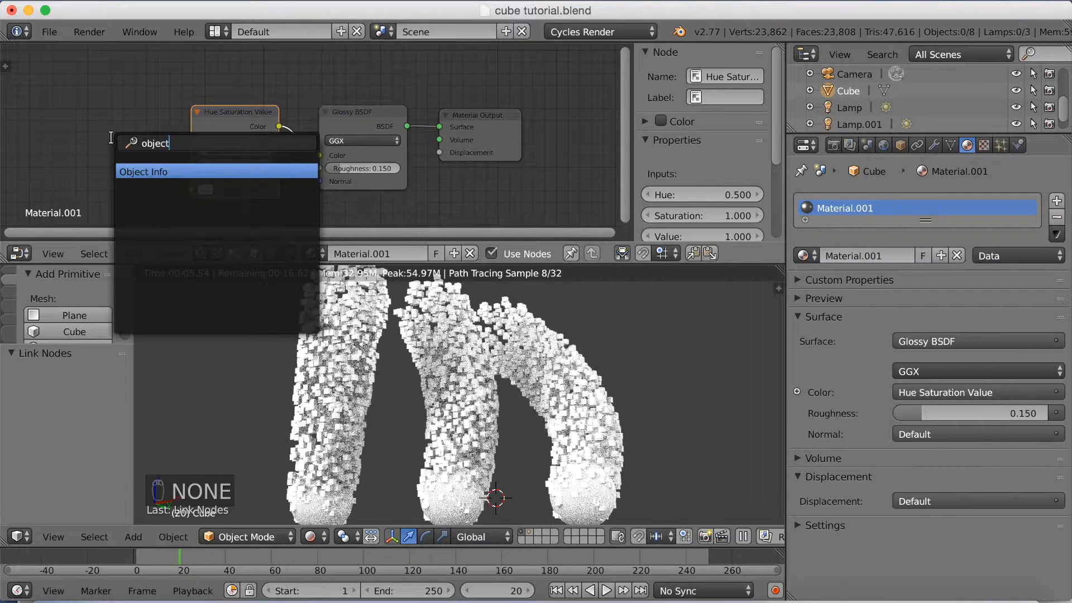
key("Return")
left_click(112, 136)
left_click_drag(112, 136, 72, 125)
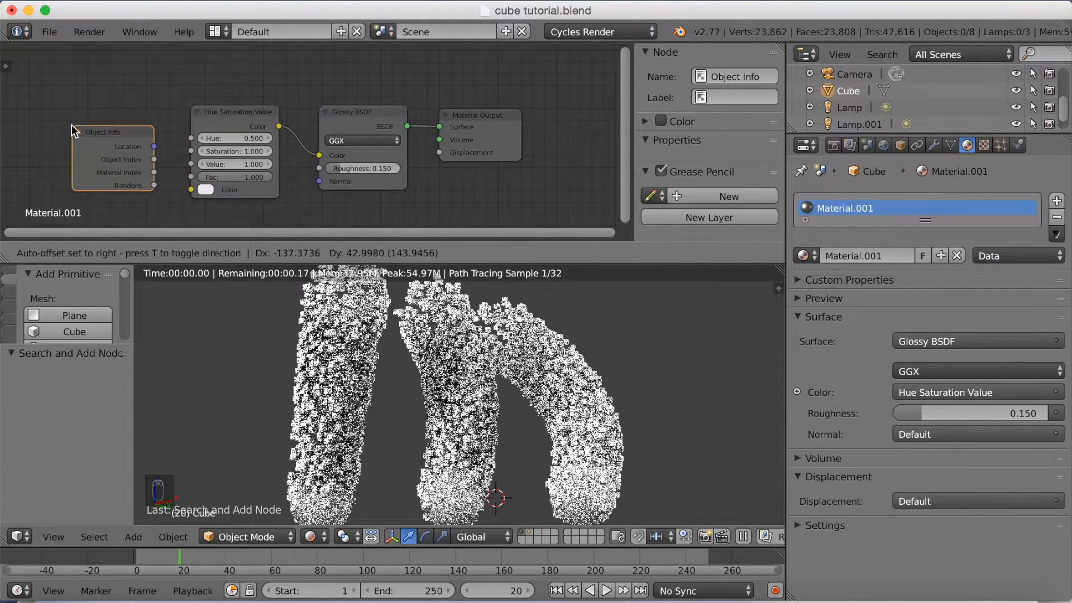
scroll(118, 154, "up", 2)
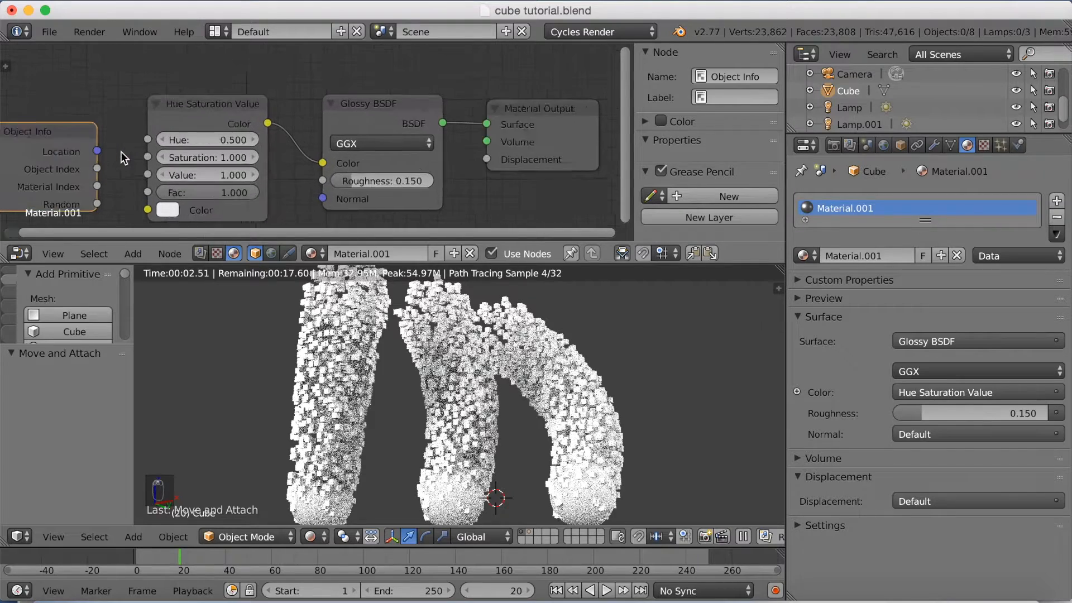
scroll(97, 182, "down", 2)
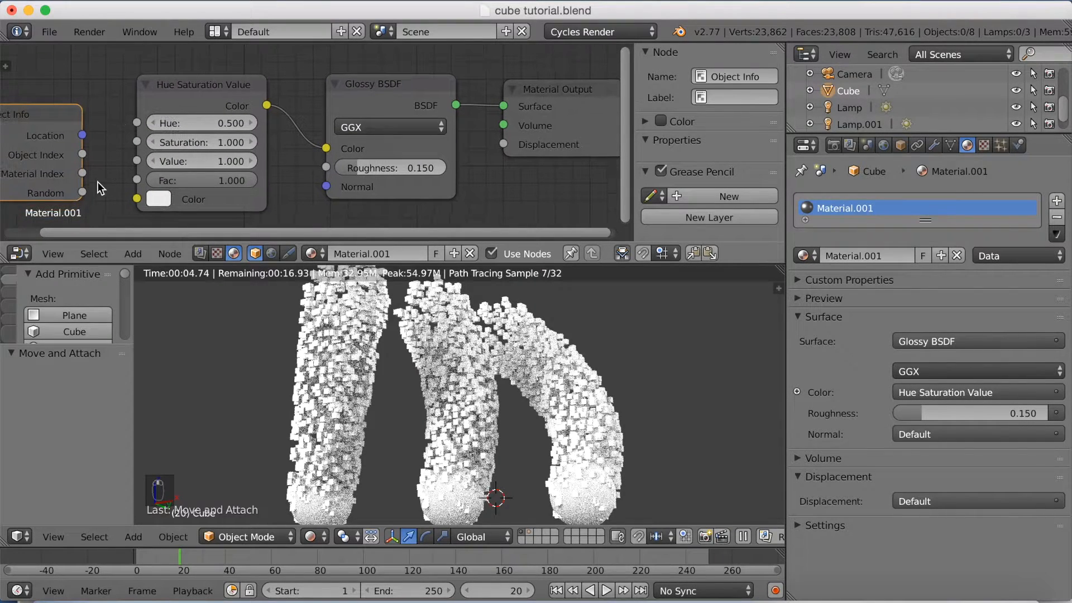
left_click_drag(85, 195, 134, 142)
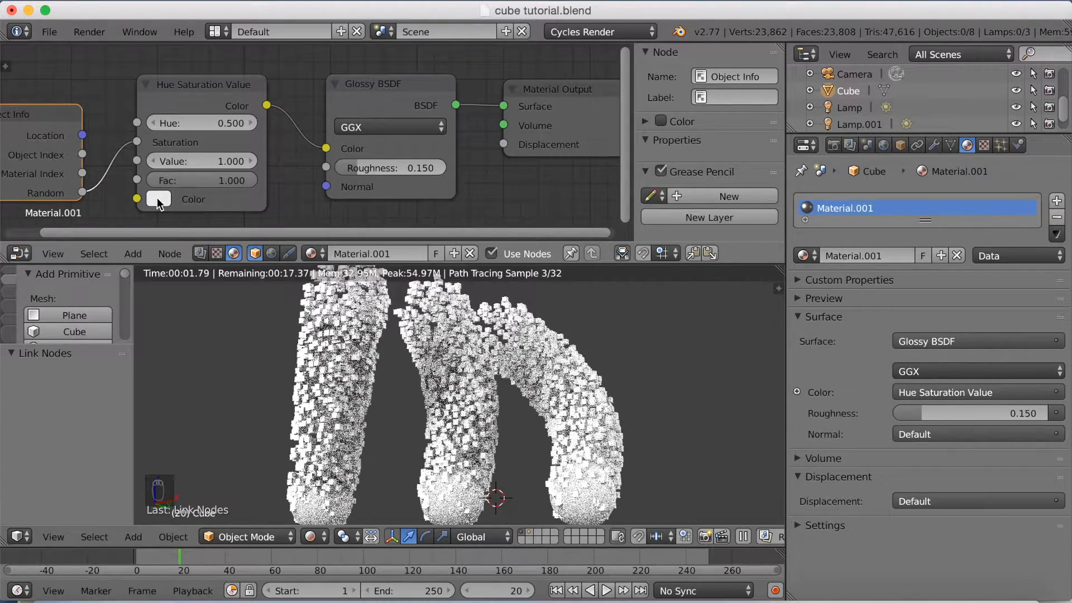
- Try blue, pink, green, magenta and purple tints for the Hue Saturation Value node's Color
left_click(159, 199)
left_click_drag(226, 256, 253, 239)
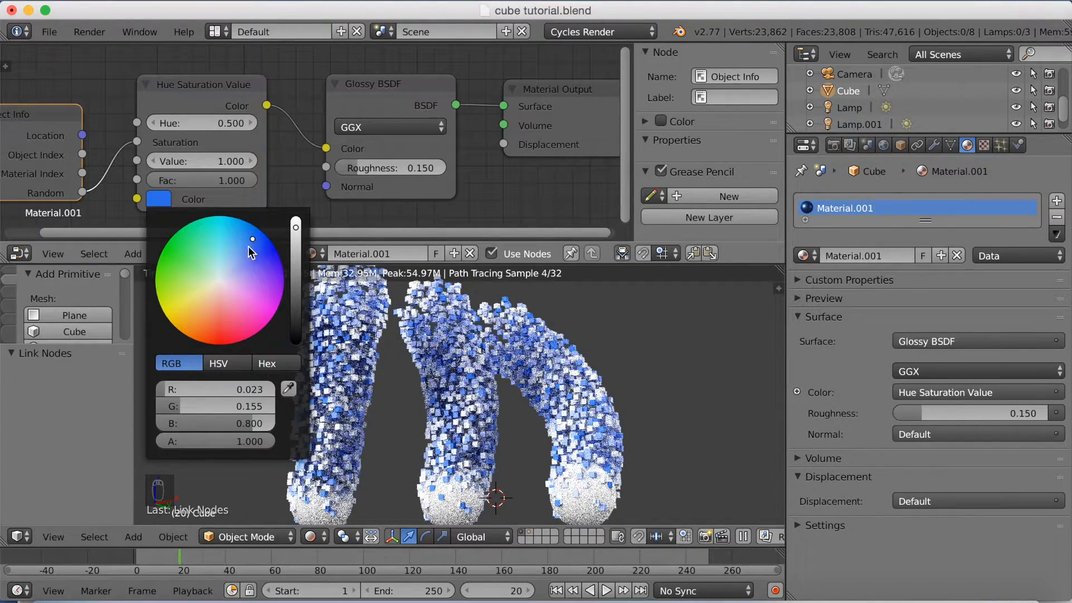
left_click_drag(253, 239, 245, 322)
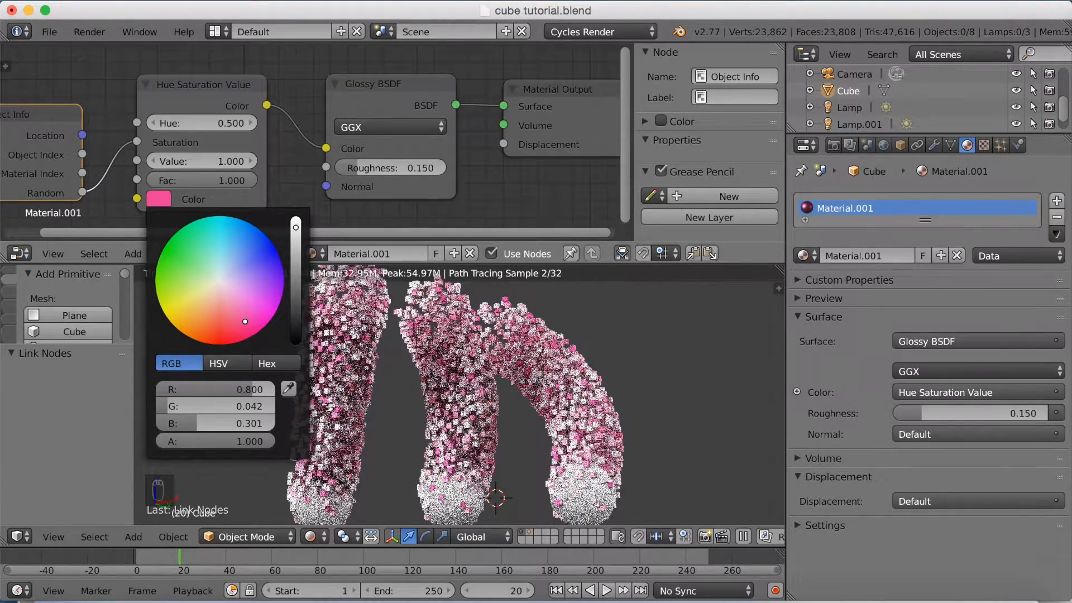
left_click_drag(244, 322, 179, 258)
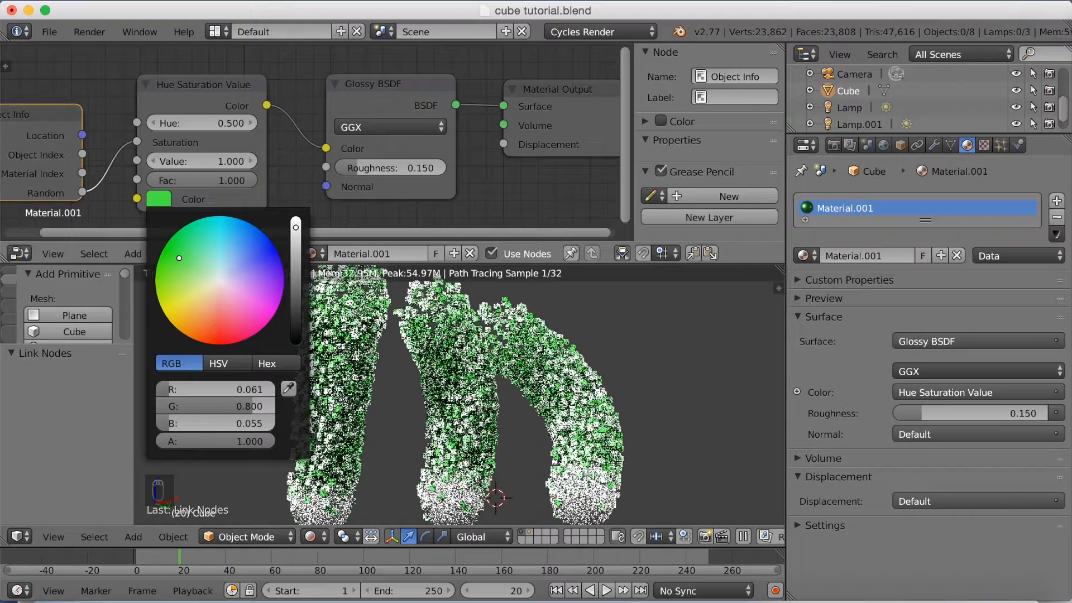
left_click_drag(180, 258, 261, 302)
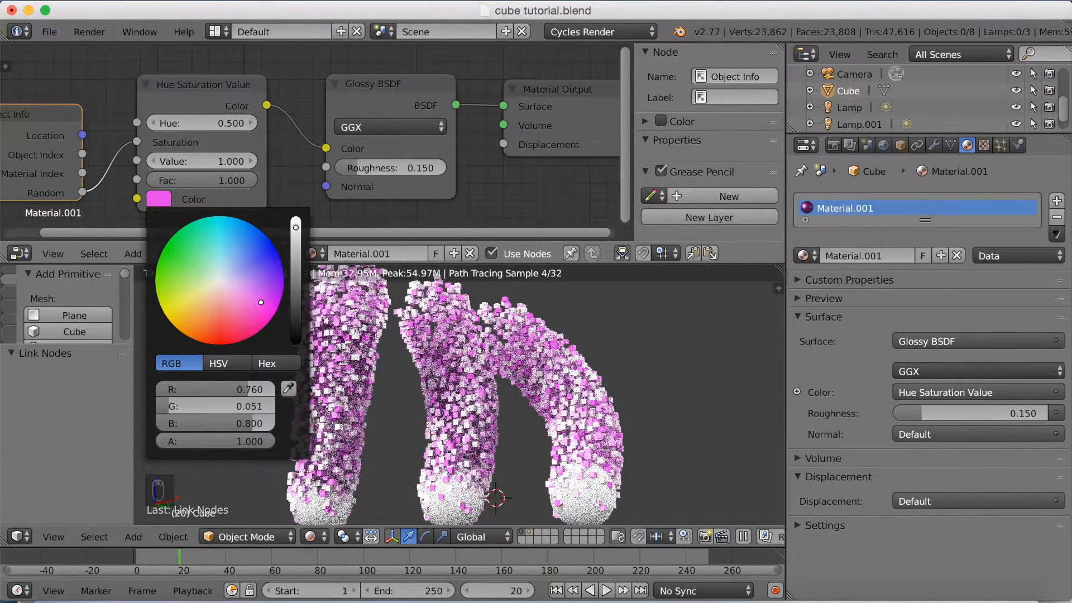
left_click_drag(261, 302, 269, 298)
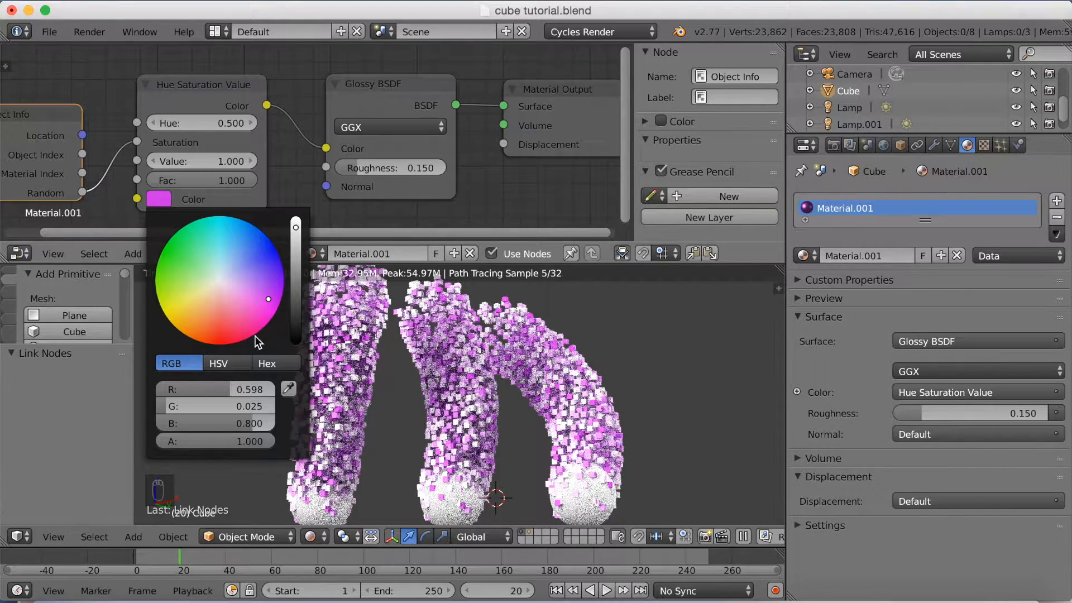
left_click(168, 199)
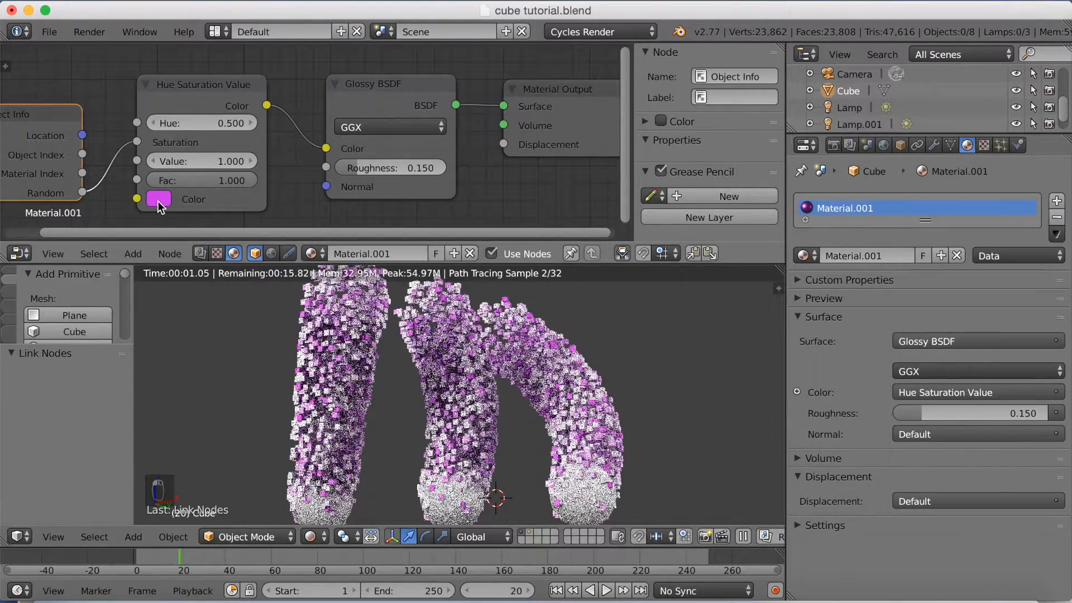
- Try cyan and orange-red, then set the Hue Saturation Value node's Color to blue (R 0.004, G 0.088, B 0.800)
left_click(158, 201)
left_click_drag(221, 254, 214, 219)
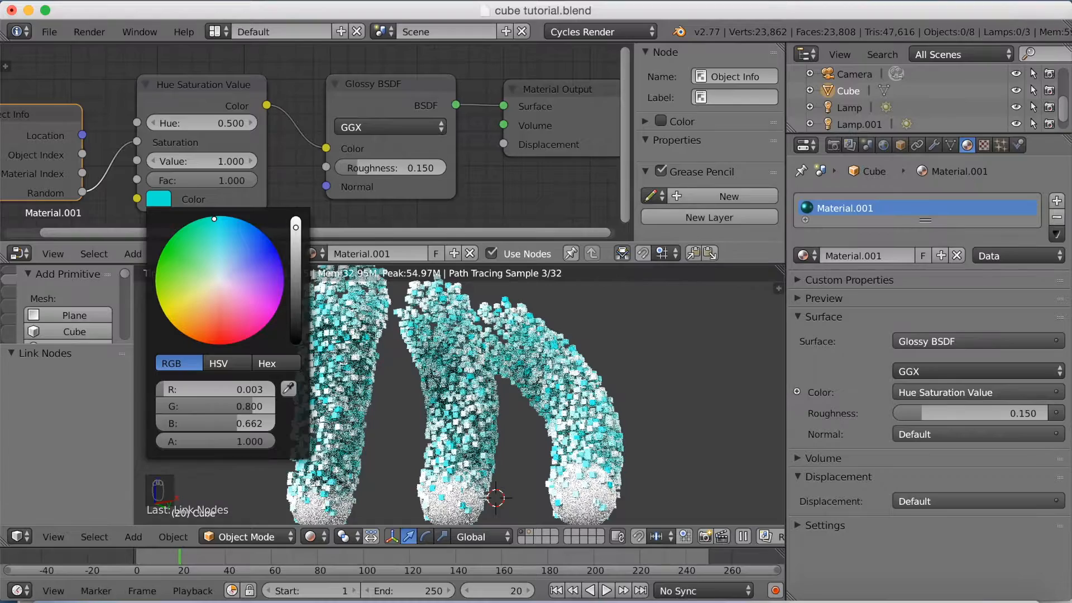
mouse_move(214, 219)
left_mouse_down()
mouse_move(272, 317)
mouse_move(206, 342)
left_mouse_up()
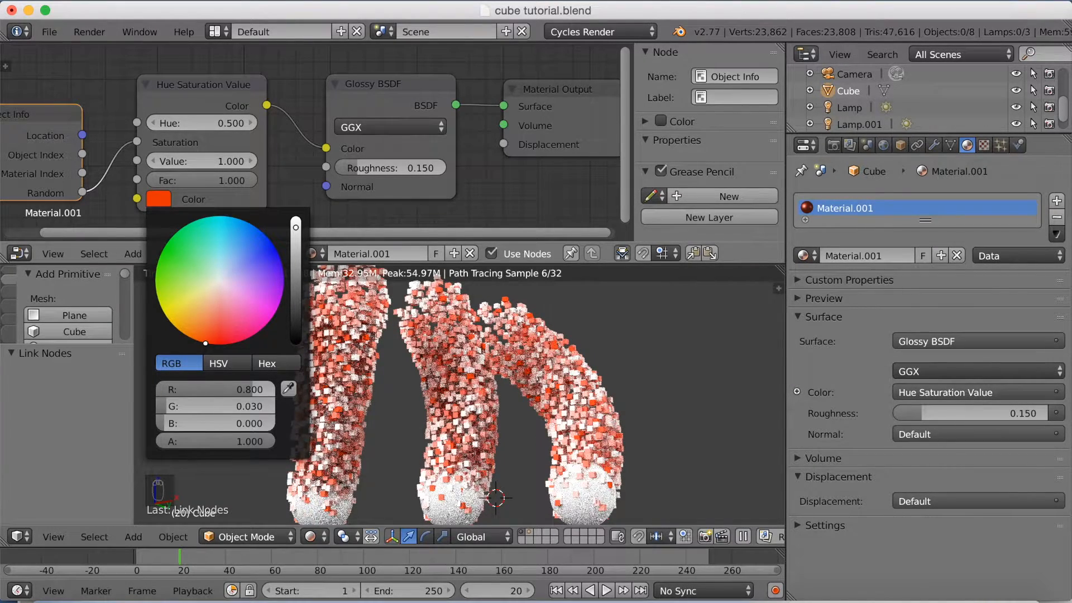
left_click_drag(206, 343, 259, 233)
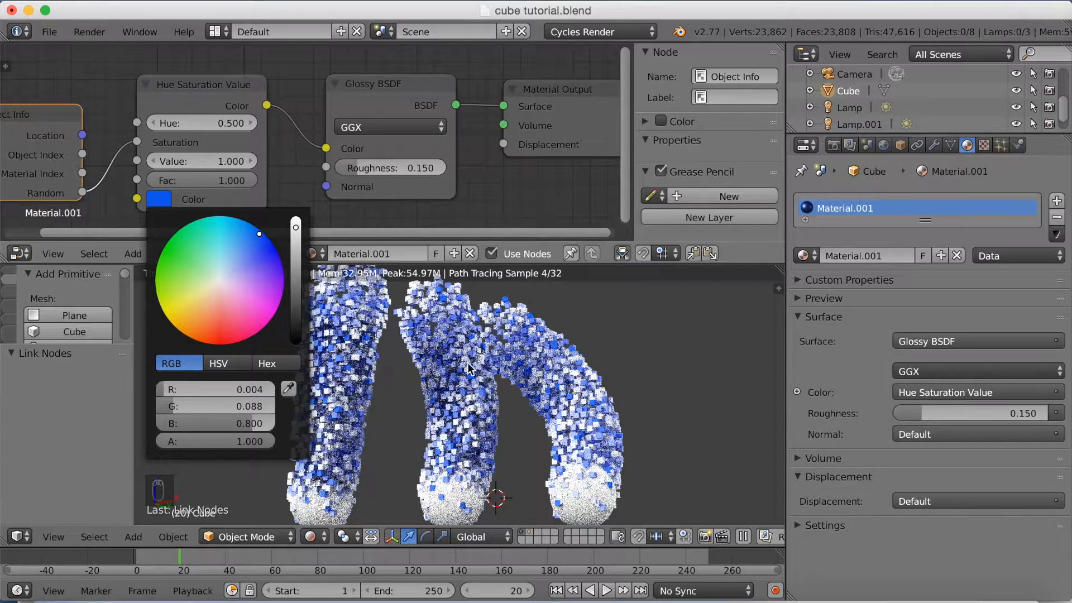
- Create a new material on the middle sphere and set its surface shader to Glossy BSDF
right_click(446, 505)
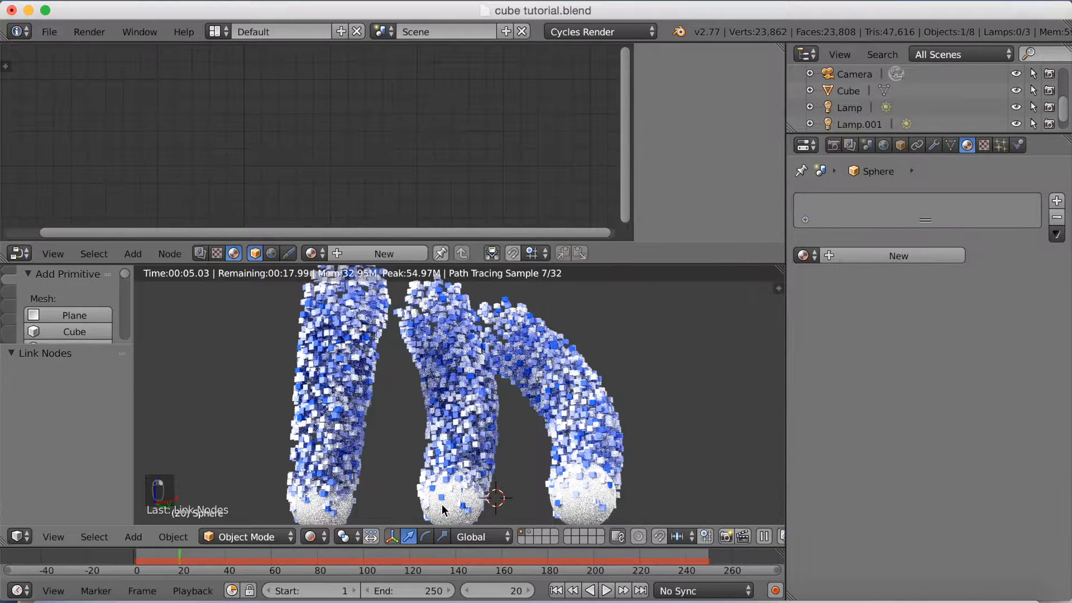
left_click(852, 255)
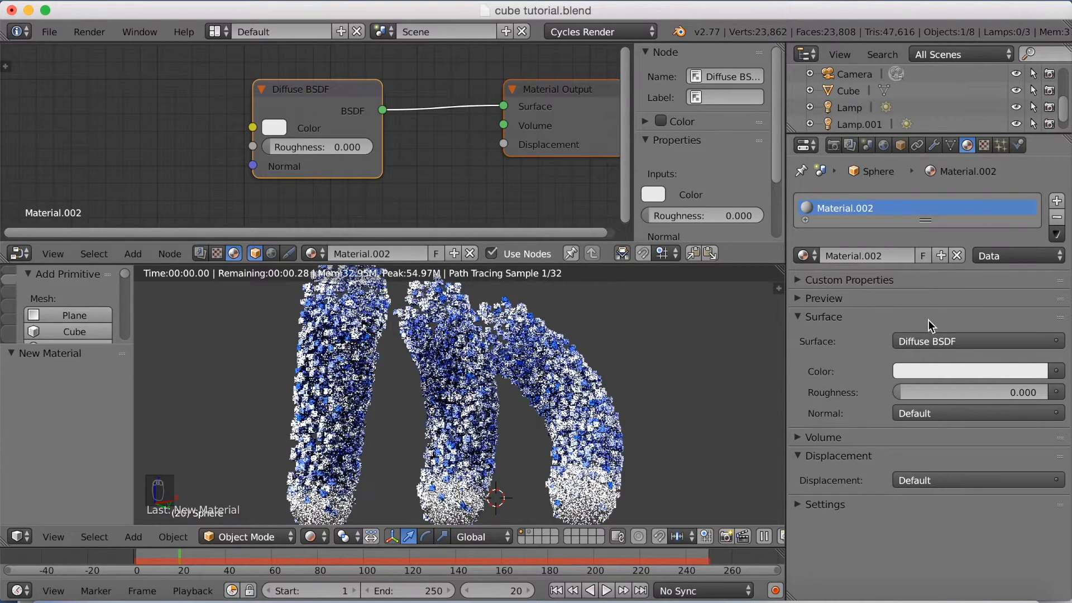
left_click(942, 340)
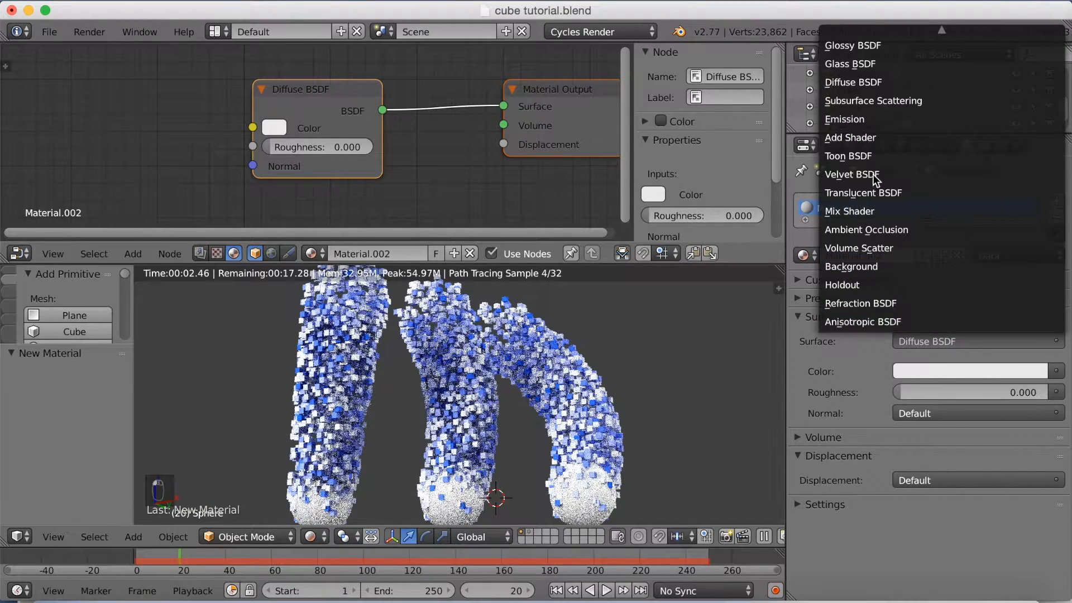
left_click(852, 45)
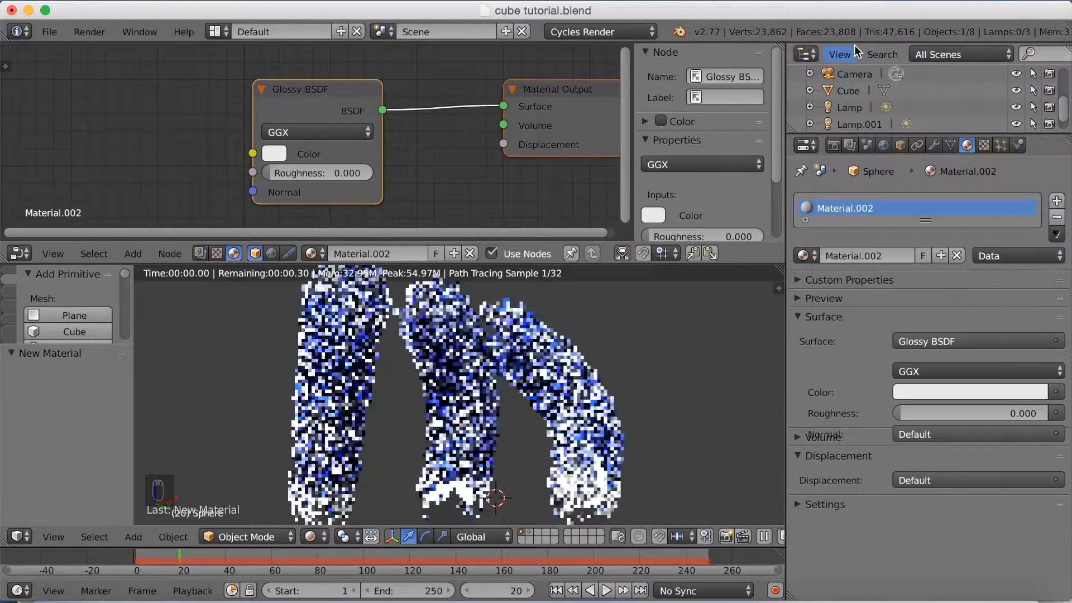
- Set the roughness of the middle sphere's glossy material to 0.15
left_click(939, 413)
type("0.0")
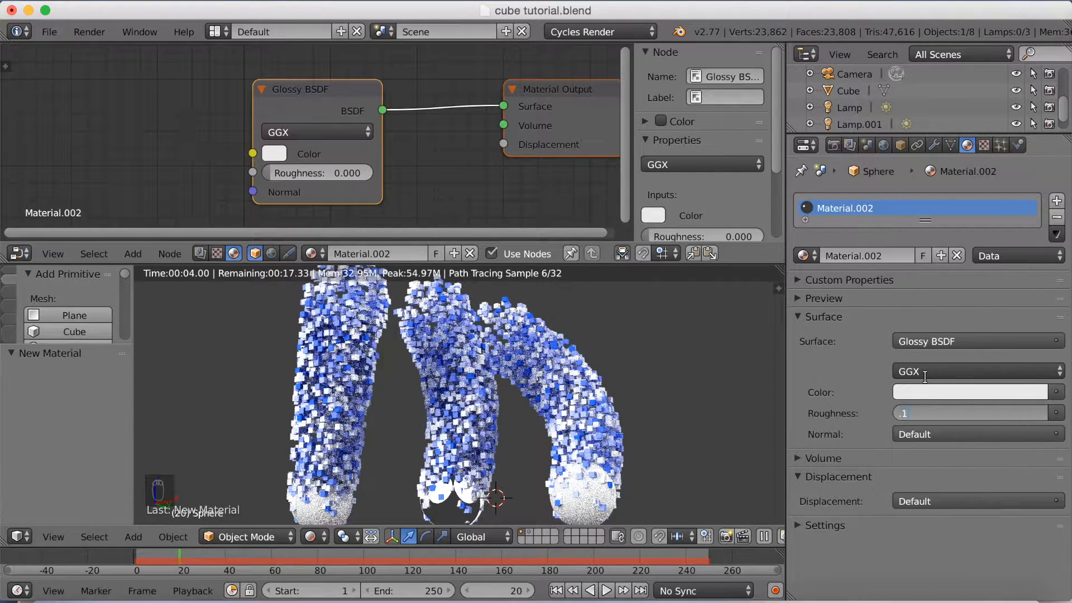
type("0.15")
key("Return")
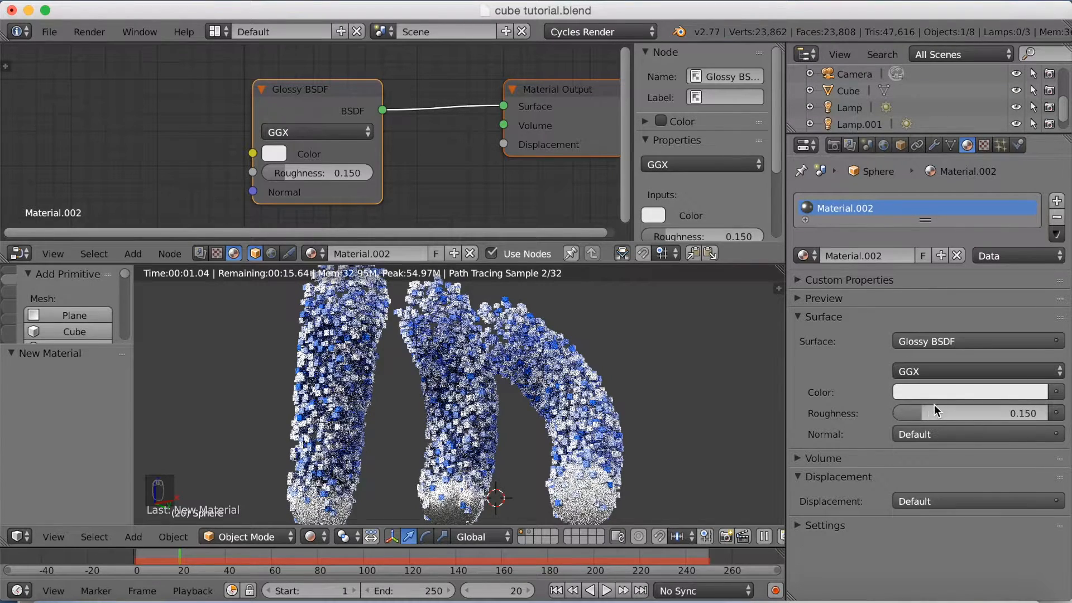
- Set the middle sphere's glossy color to orange and its roughness to 0.382
scroll(673, 417, "down", 2)
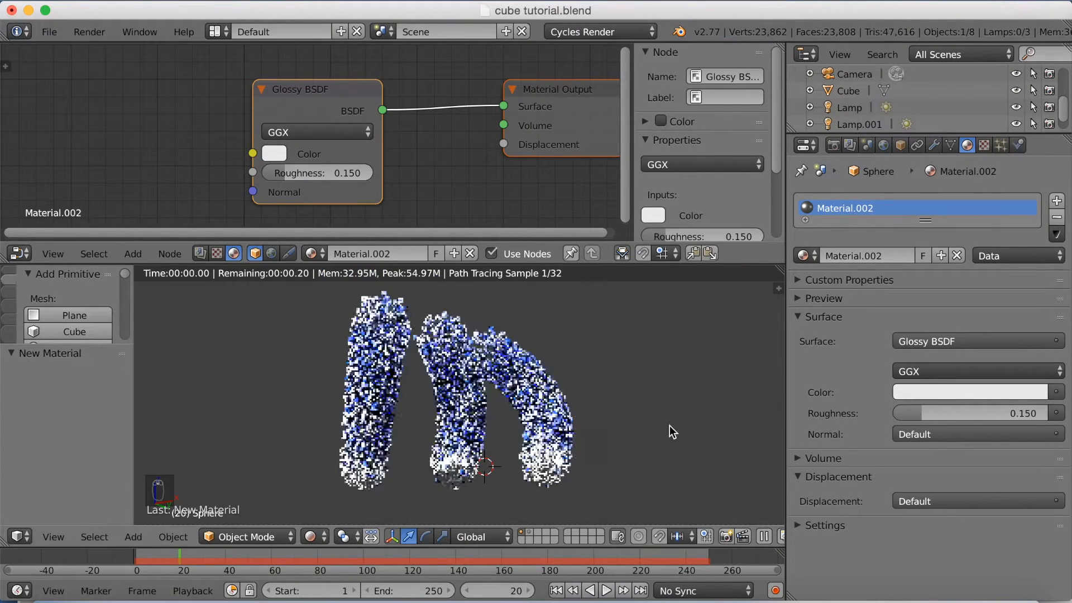
left_click(933, 391)
left_click_drag(963, 213, 924, 255)
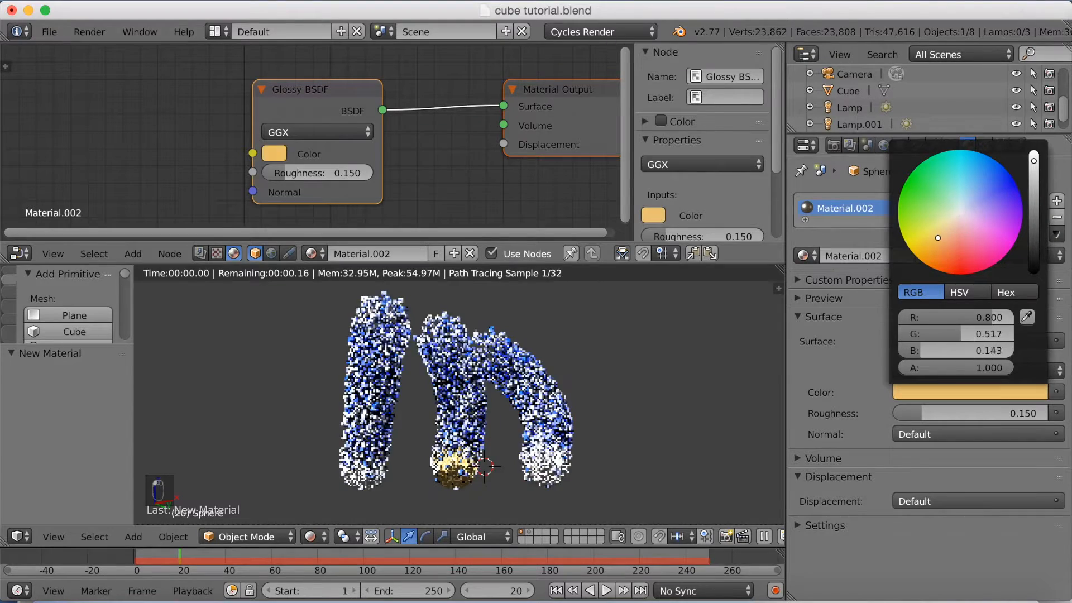
mouse_move(924, 255)
left_mouse_down()
mouse_move(923, 238)
mouse_move(943, 252)
left_mouse_up()
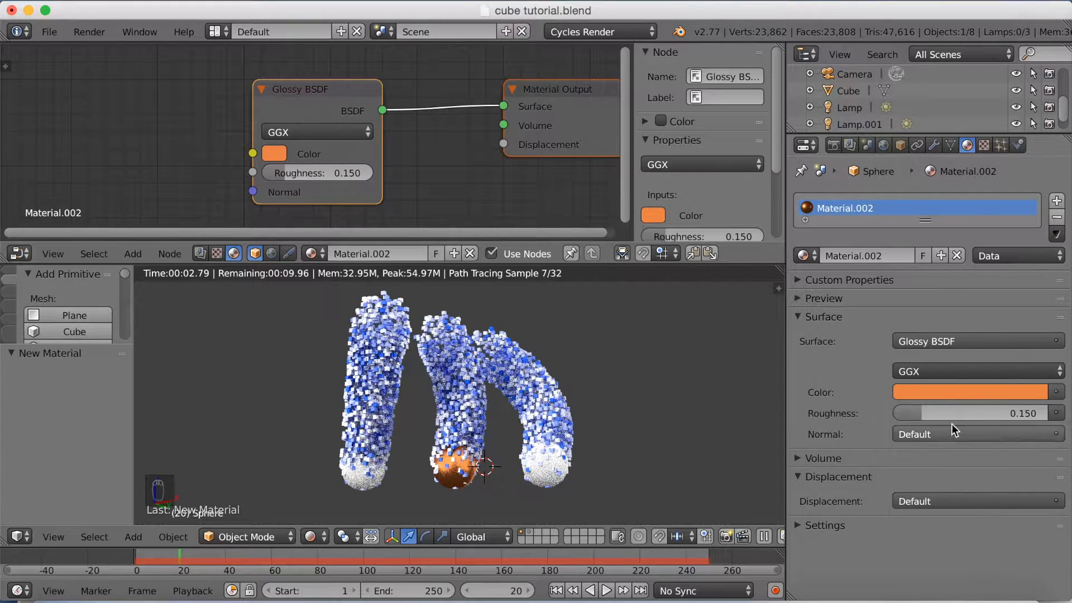
left_click_drag(944, 412, 979, 412)
- Change the middle sphere's surface shader to Diffuse BSDF and set its color to light blue (R 0.123, G 0.292, B 0.800)
left_click(924, 341)
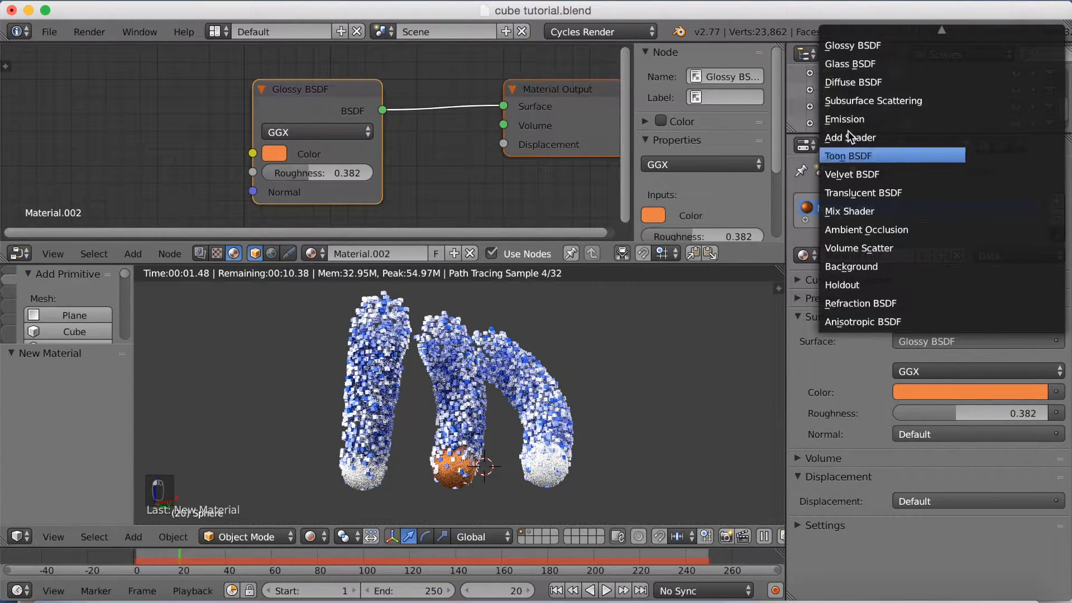
left_click(857, 86)
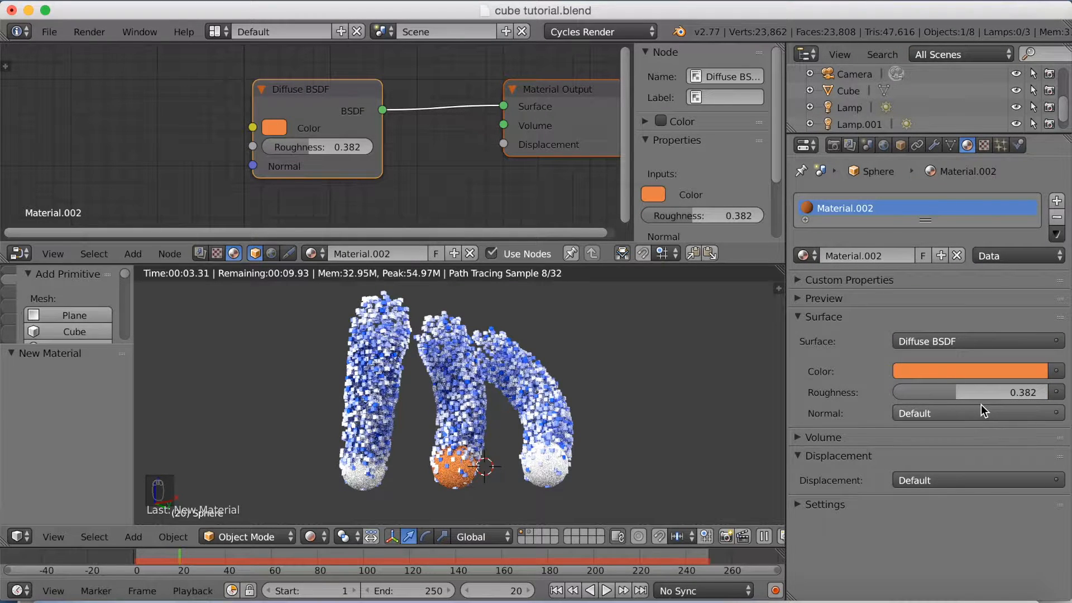
left_click(955, 370)
left_click_drag(970, 177, 982, 162)
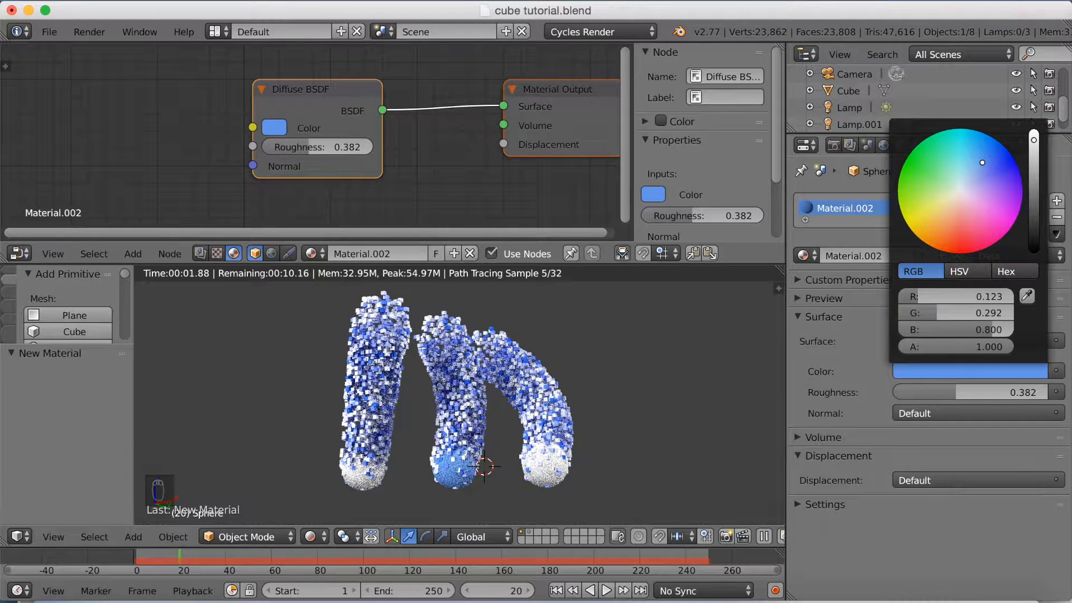
- Assign the existing Material.002 to the rightmost sphere, Sphere.001
right_click(548, 462)
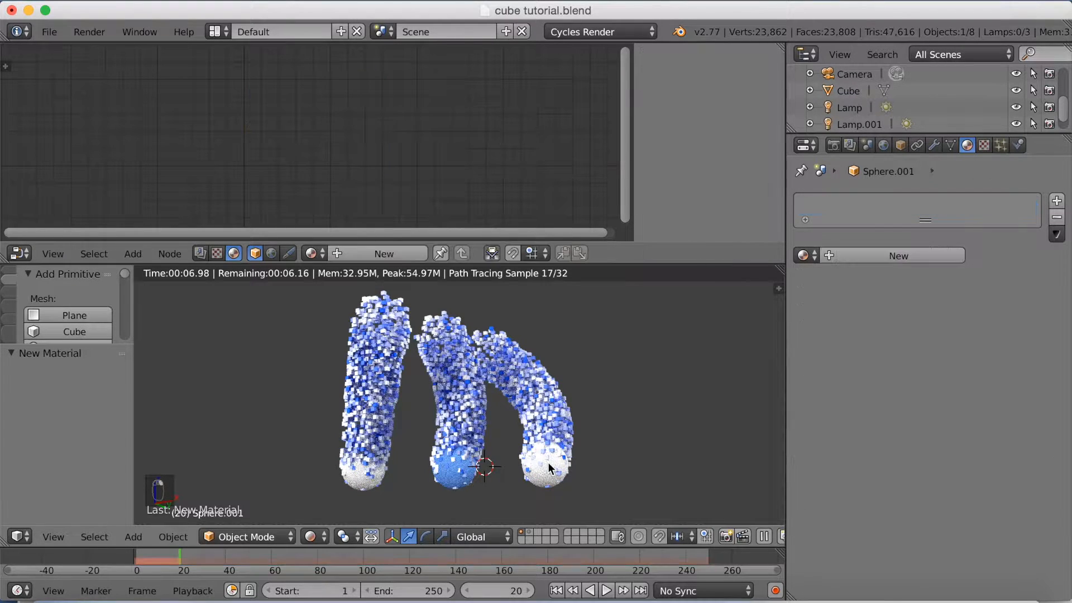
left_click(803, 255)
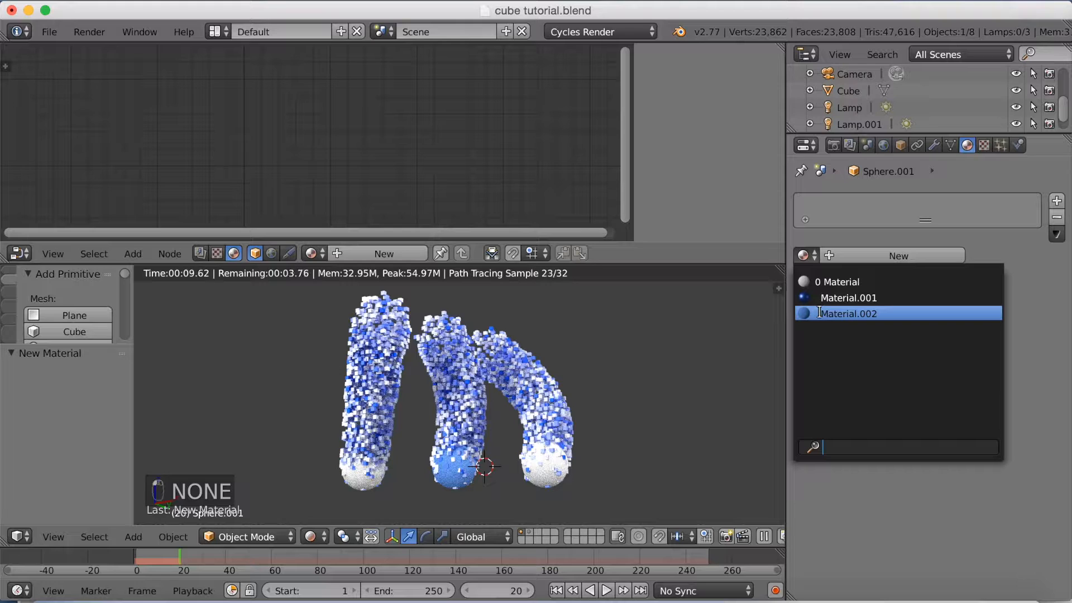
left_click(837, 313)
- Rename the spheres' shared material as Balls
left_click(849, 253)
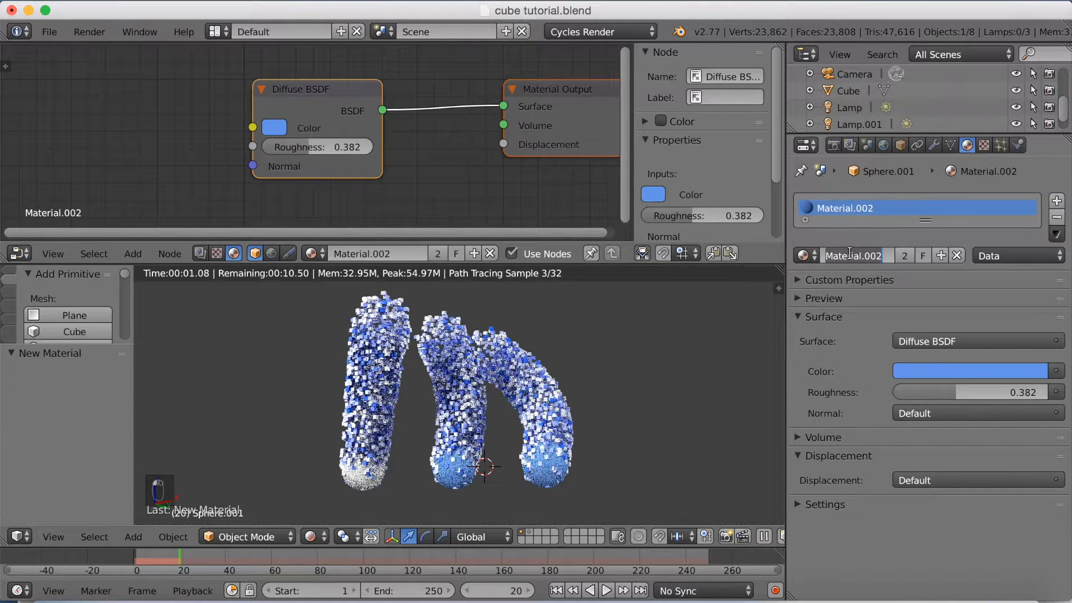
key("BackSpace")
type("Balls")
key("Return")
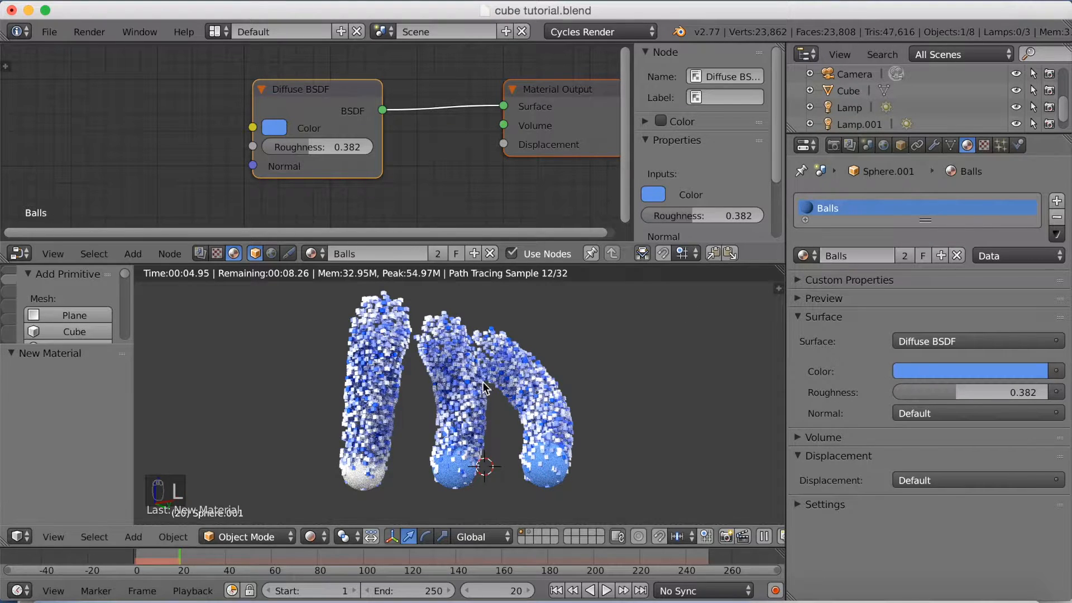
- Assign the Balls material to the leftmost sphere, Sphere.002
left_click(357, 481)
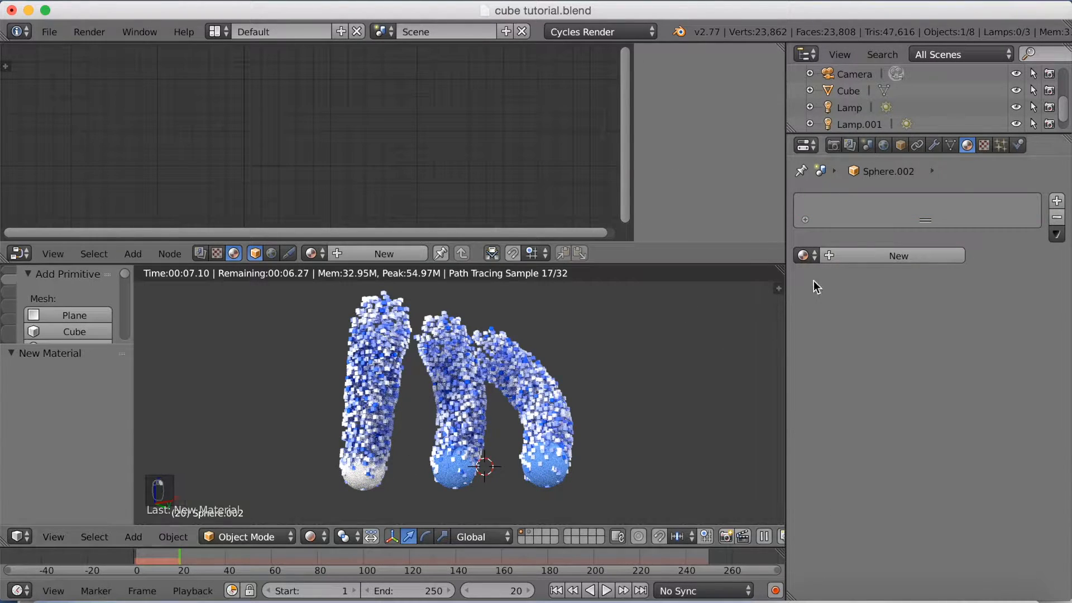
left_click(803, 255)
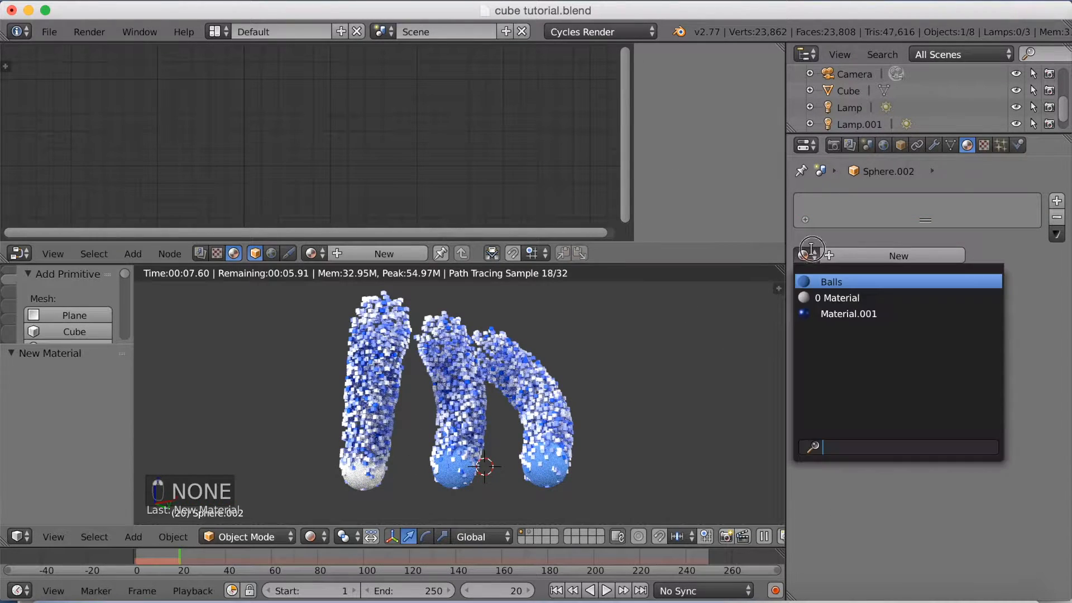
left_click(817, 281)
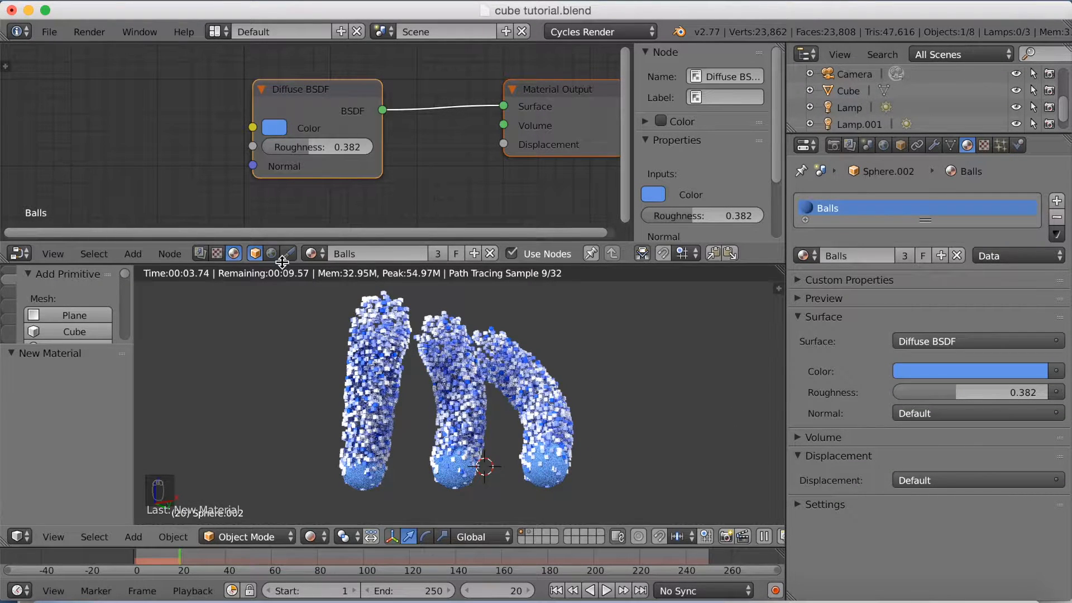
- Collapse the node editor to enlarge the 3D viewport and frame the camera view in it
left_click_drag(297, 263, 312, 42)
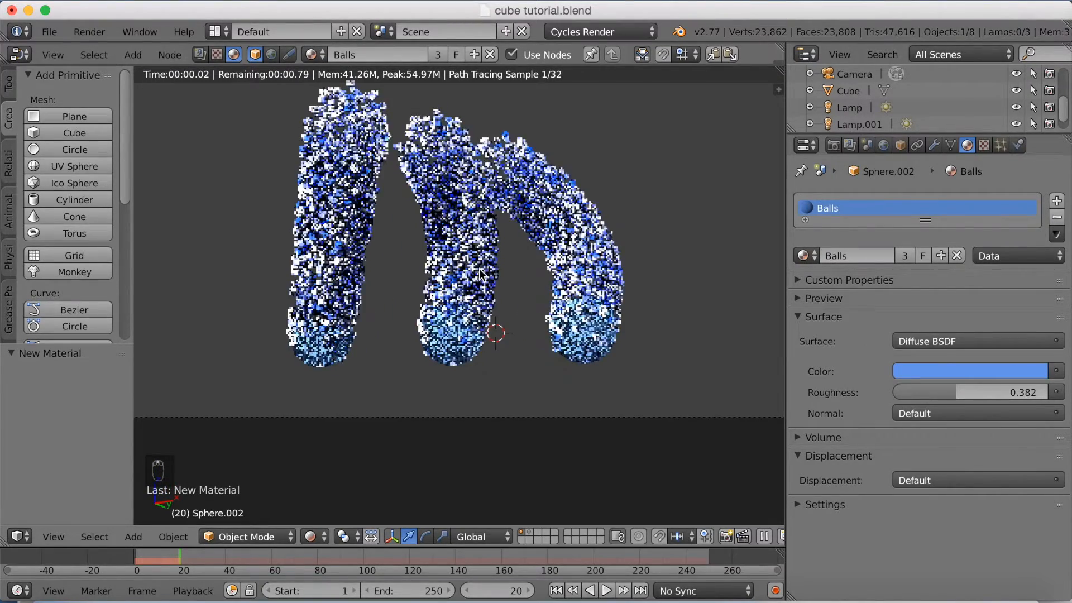
key("KP_0")
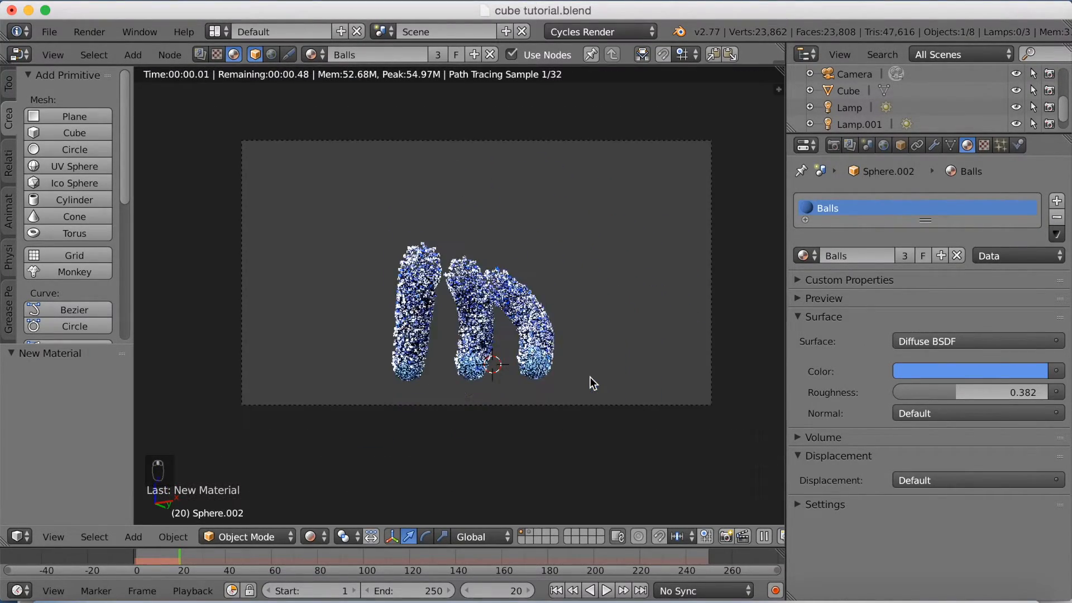
scroll(575, 365, "up", 2)
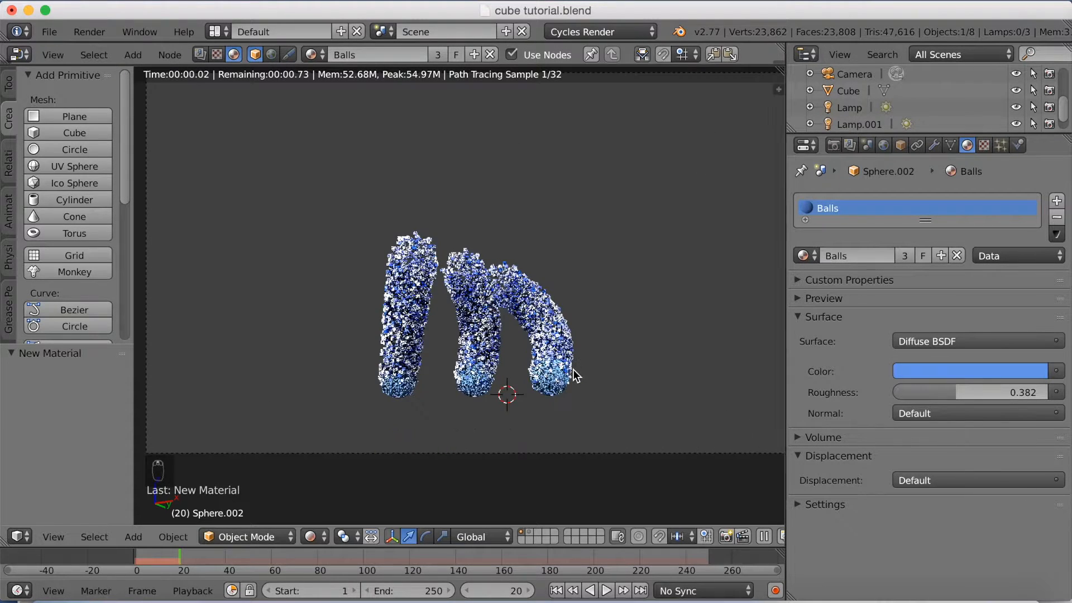
- Add a plane to the scene and rotate it 90° about the global X axis
key("shift+z")
mouse_move(564, 373)
middle_mouse_down()
mouse_move(542, 396)
mouse_move(644, 379)
middle_mouse_up()
scroll(452, 396, "up", 6)
scroll(459, 433, "down", 3)
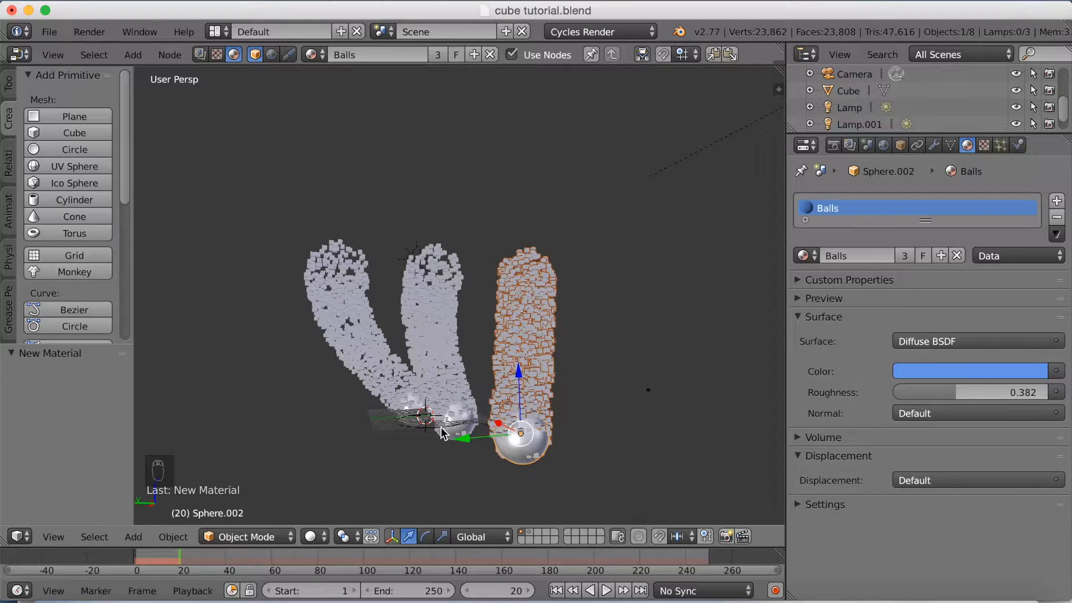
middle_click_drag(531, 439, 514, 447)
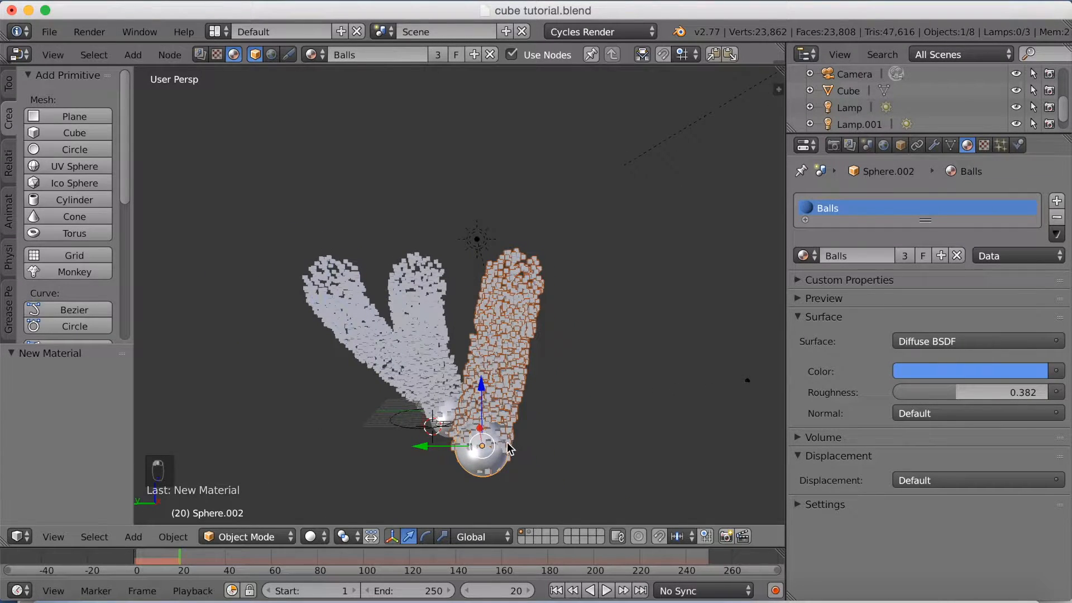
left_click(59, 116)
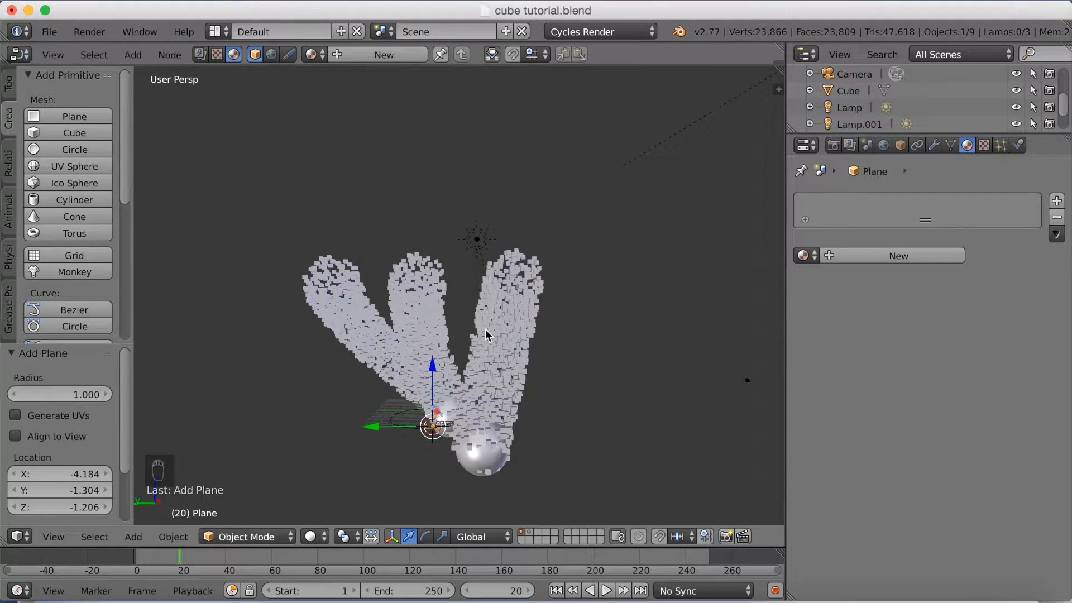
type("rx90")
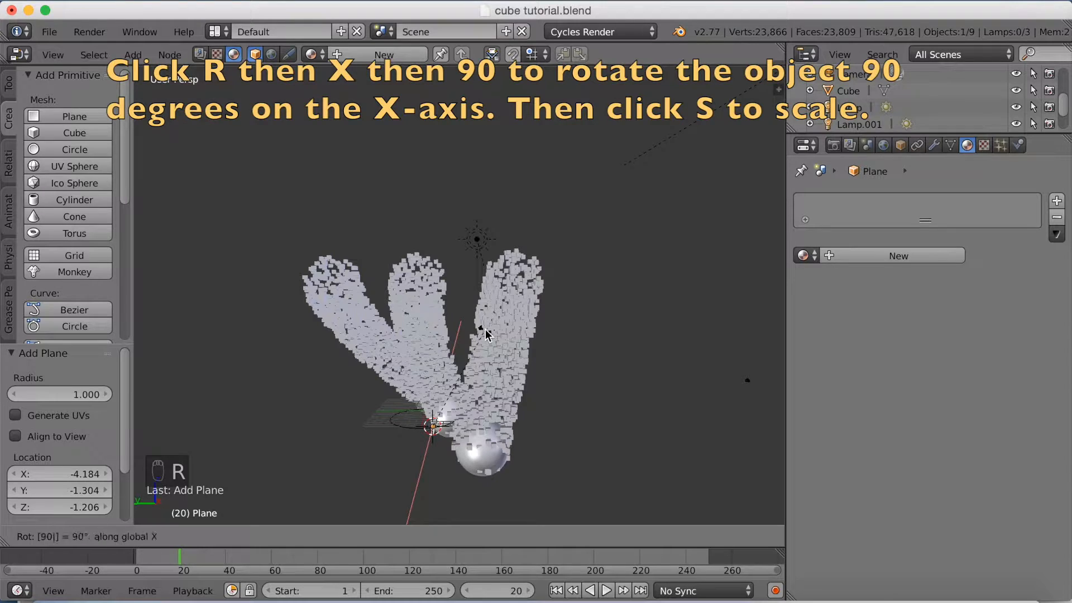
key("Return")
- Move the upright plane about 33 units along Y behind the spheres and scale it up about 103 times
key("g")
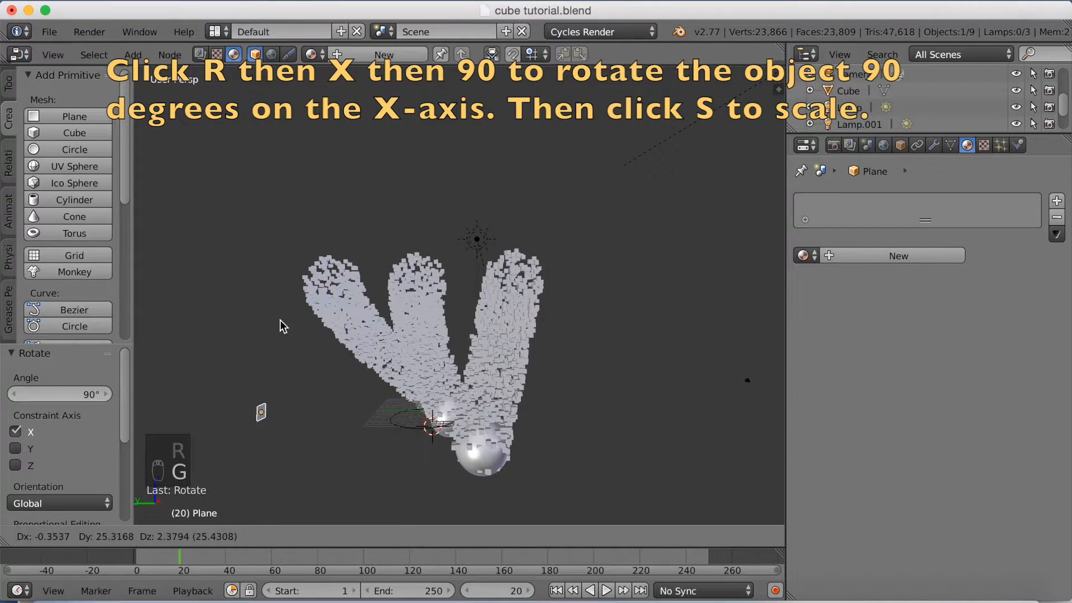
left_click(245, 313)
key("s")
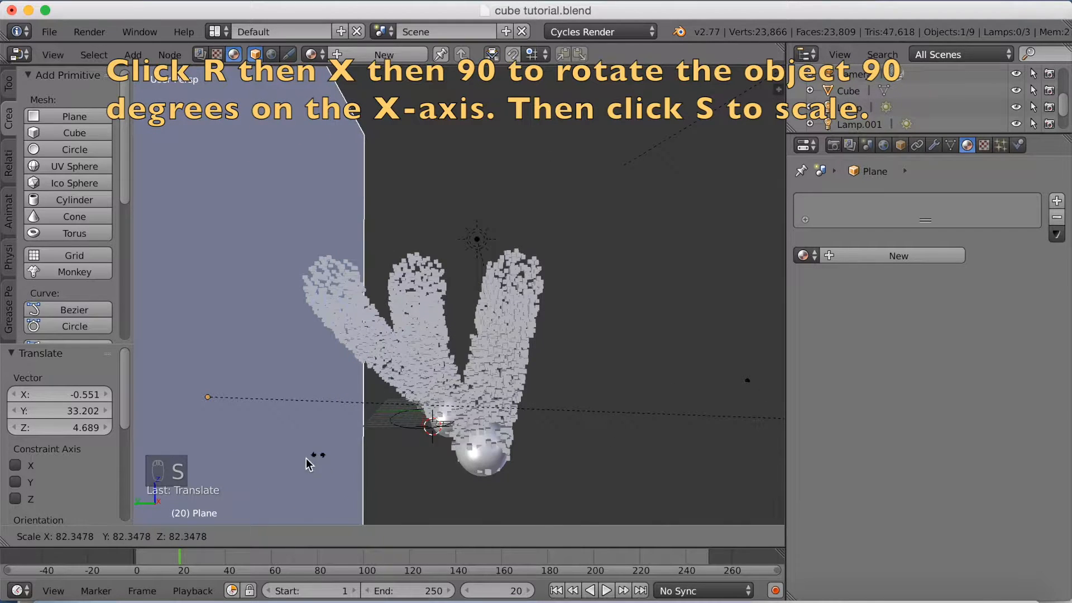
left_click(486, 261)
- Move the plane about 244 units farther back along Y and scale it up about 7.4 times to fill the camera frame
scroll(486, 274, "down", 5)
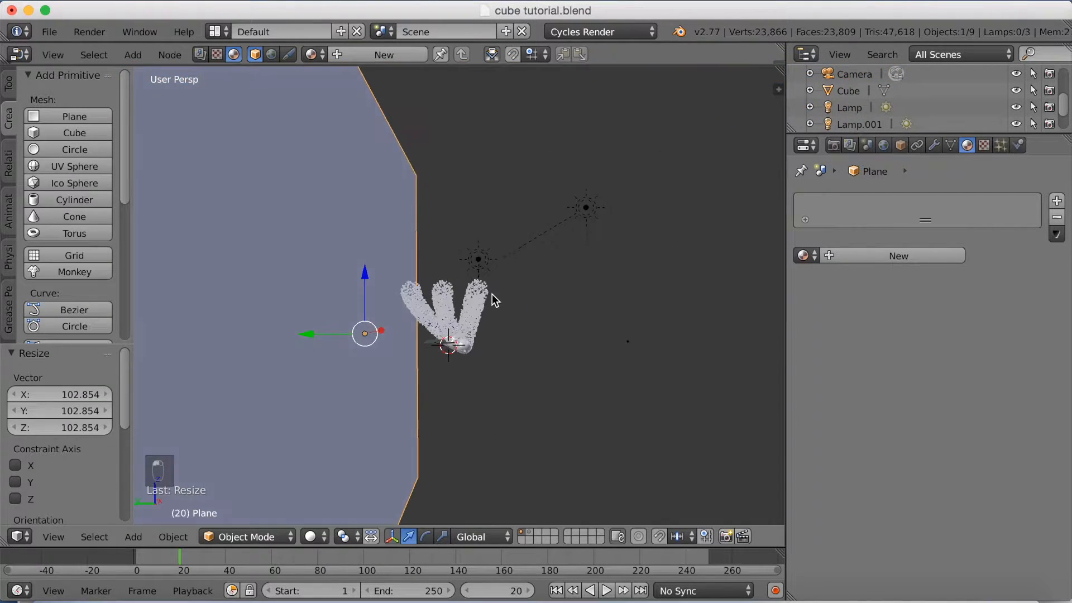
middle_click_drag(493, 297, 408, 326)
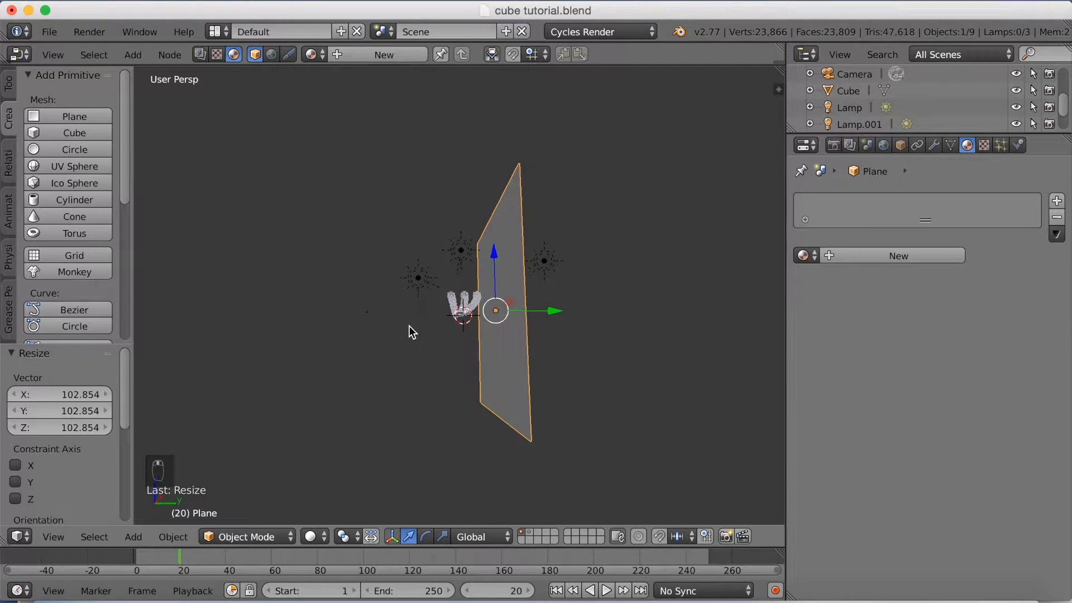
key("g")
left_click(739, 350)
middle_click_drag(589, 430, 644, 431)
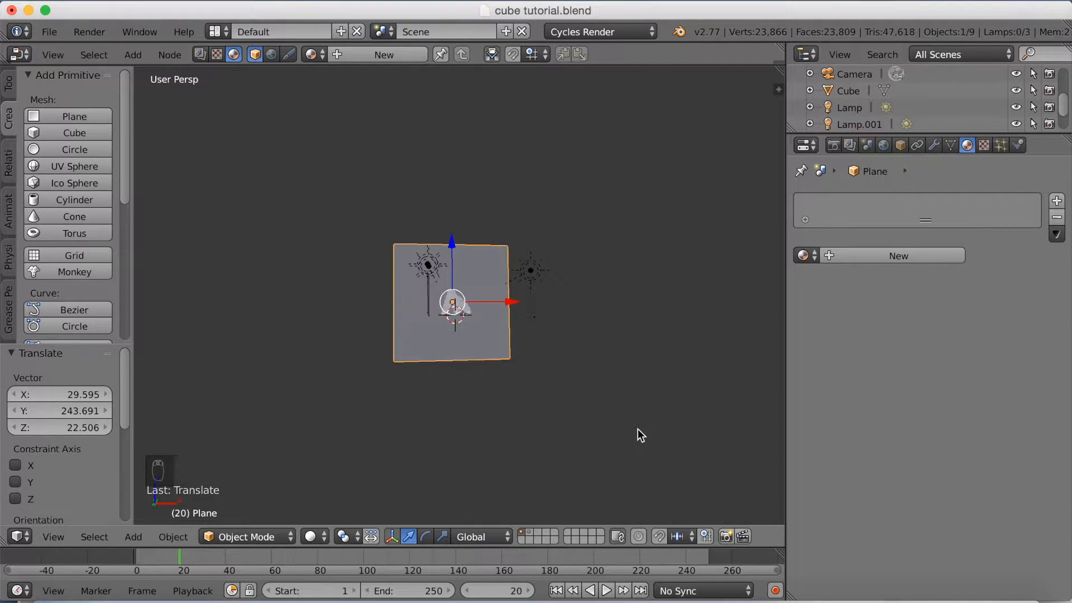
key("s")
left_click(234, 371)
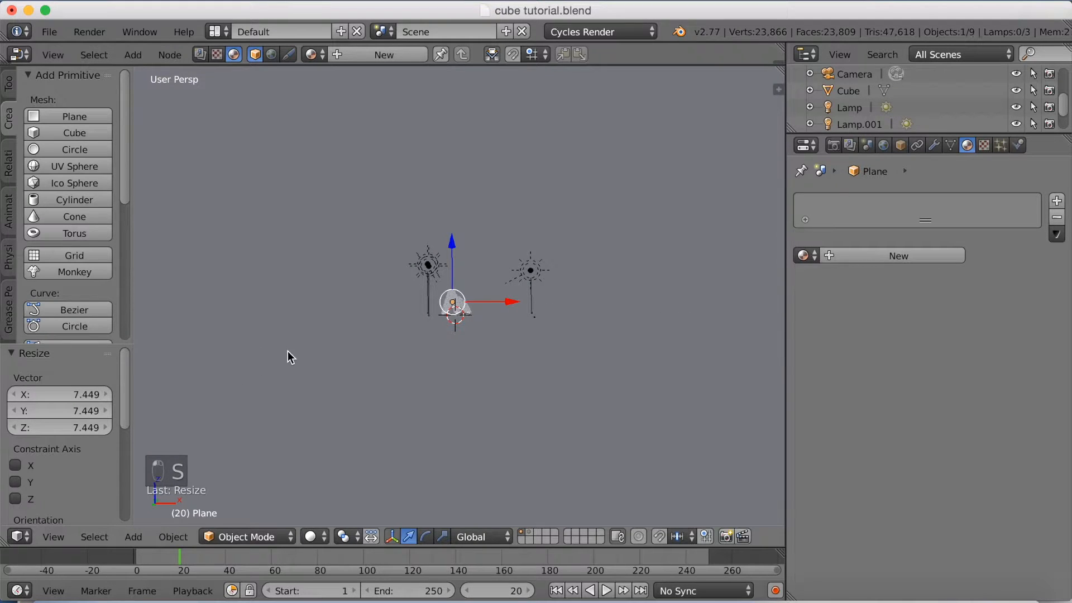
key("KP_0")
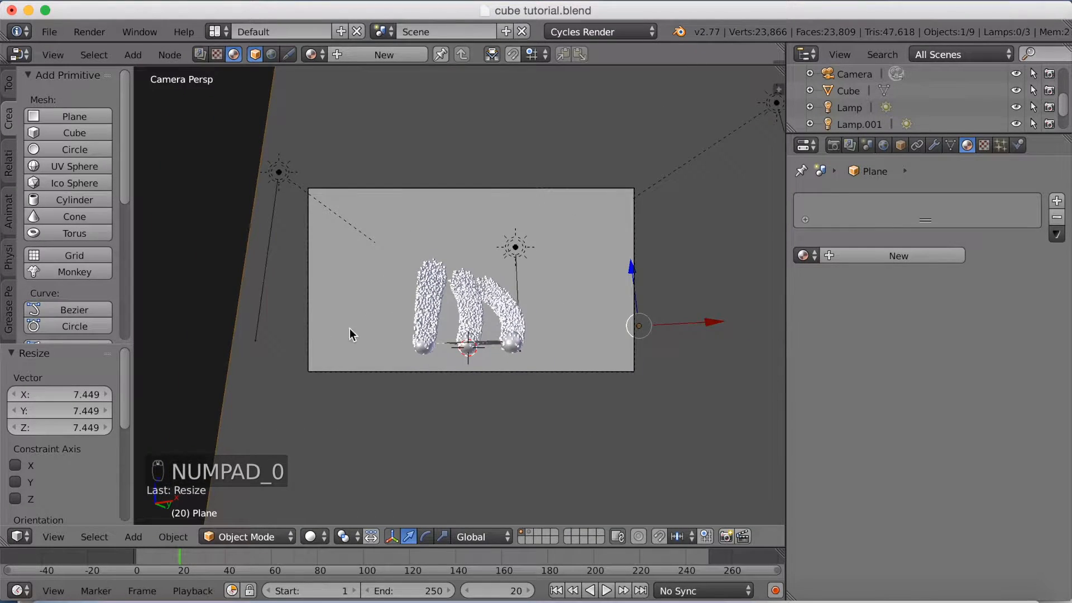
- Create a new material for the backdrop plane with a light blue diffuse colour and preview it in rendered shading
left_click(890, 257)
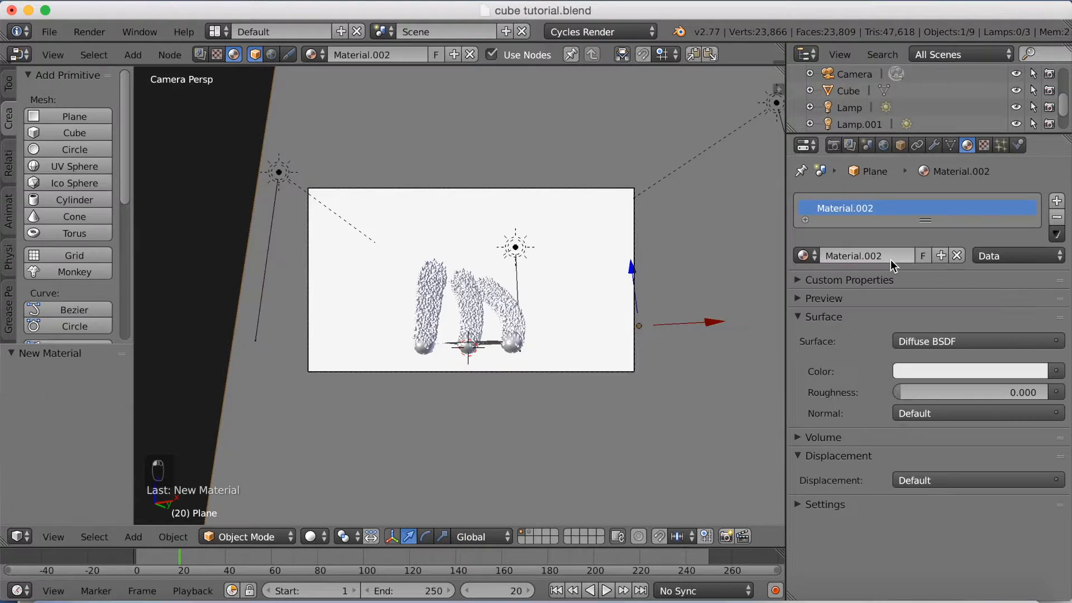
left_click(934, 371)
left_click(964, 177)
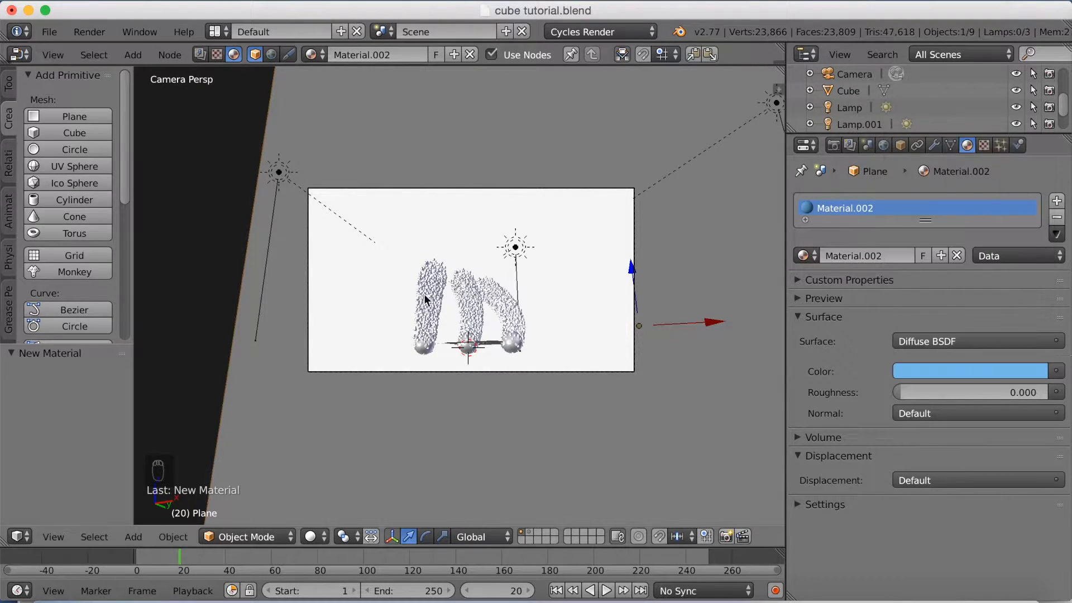
key("shift+z")
scroll(525, 289, "up", 3)
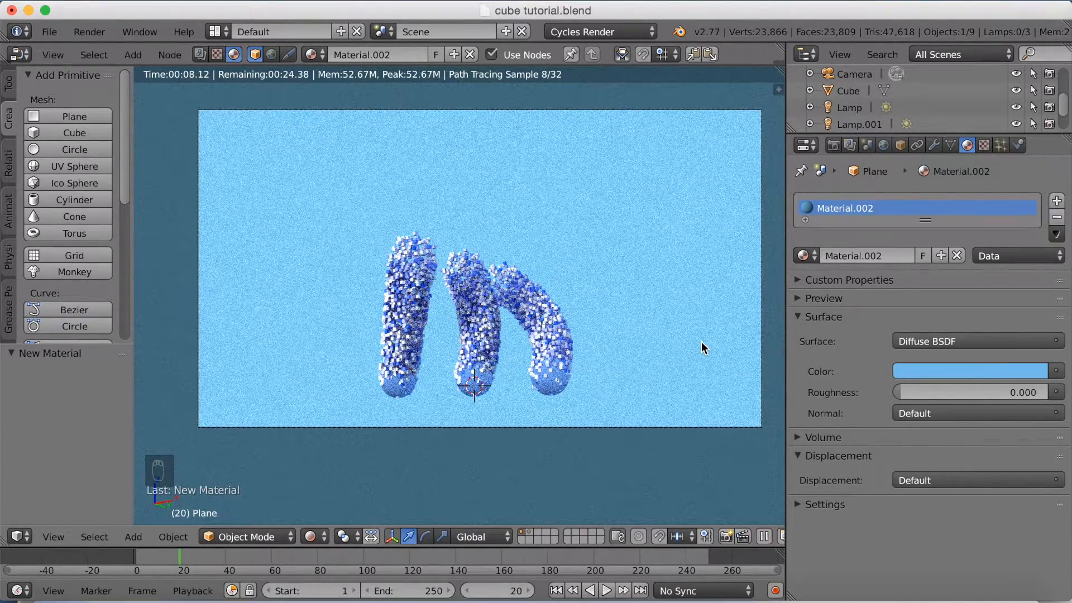
scroll(697, 345, "up", 1)
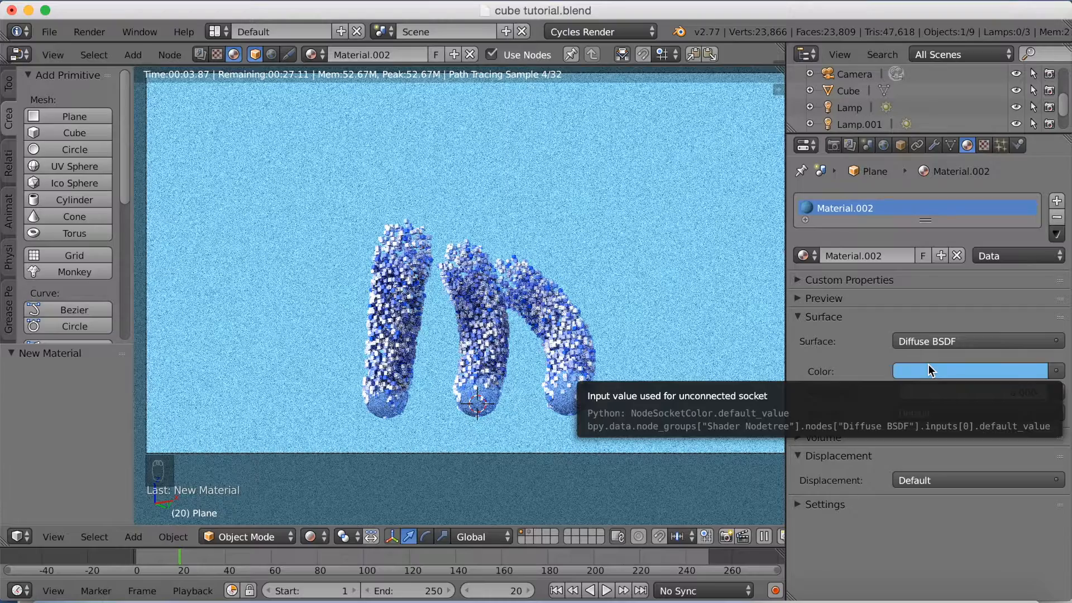
- Change the plane's diffuse colour to a near-black grey of R 0.041, G 0.044, B 0.044
left_click(928, 364)
left_click(960, 189)
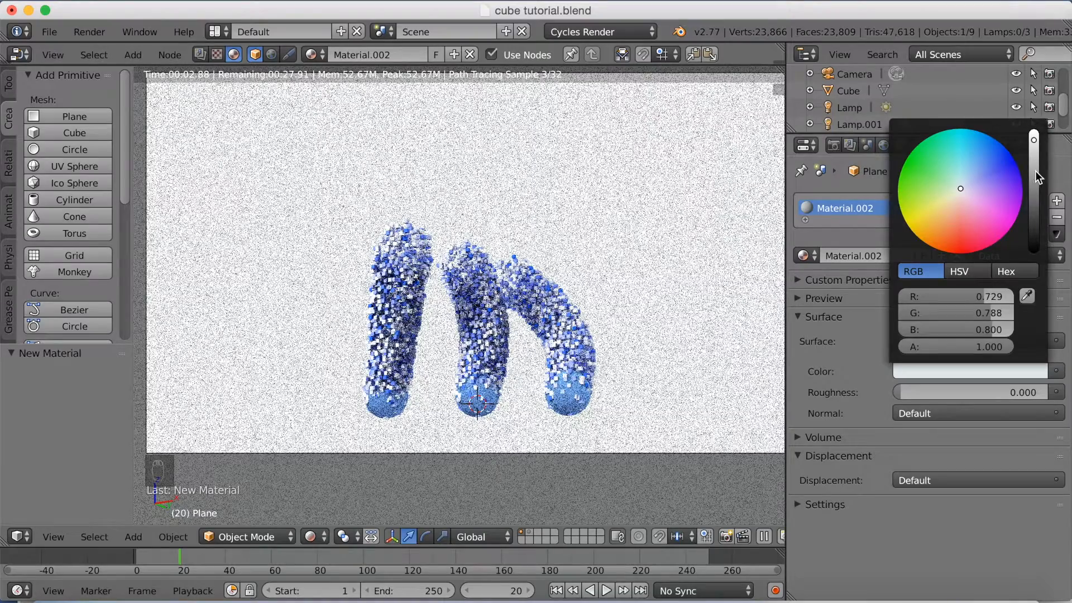
left_click_drag(1035, 171, 1034, 224)
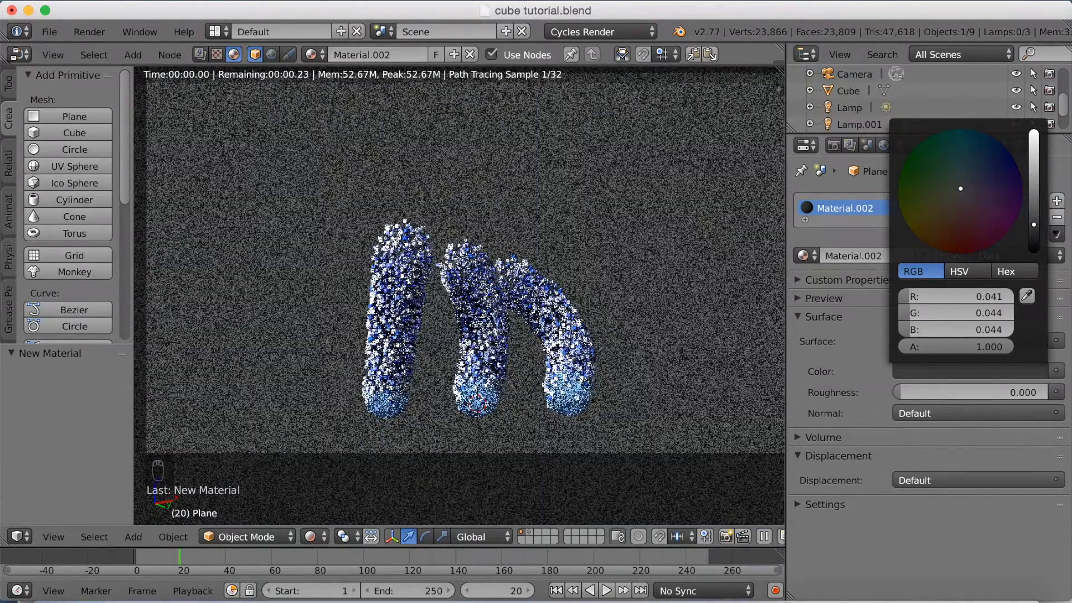
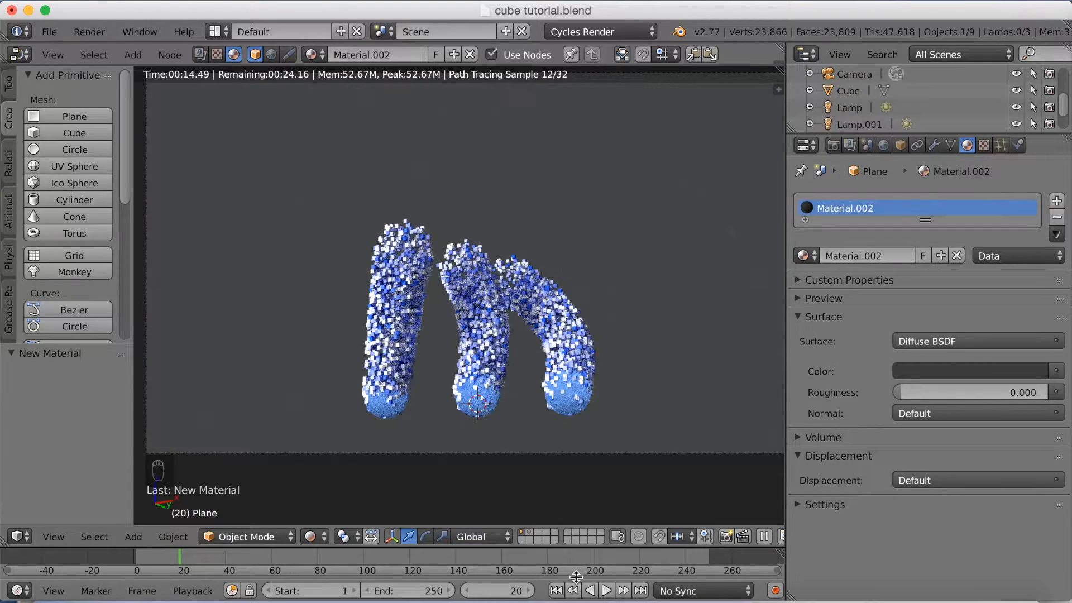
- Play the animation to frame 116 in solid shading and scale the backdrop plane up about 3.6 times
left_click(606, 591)
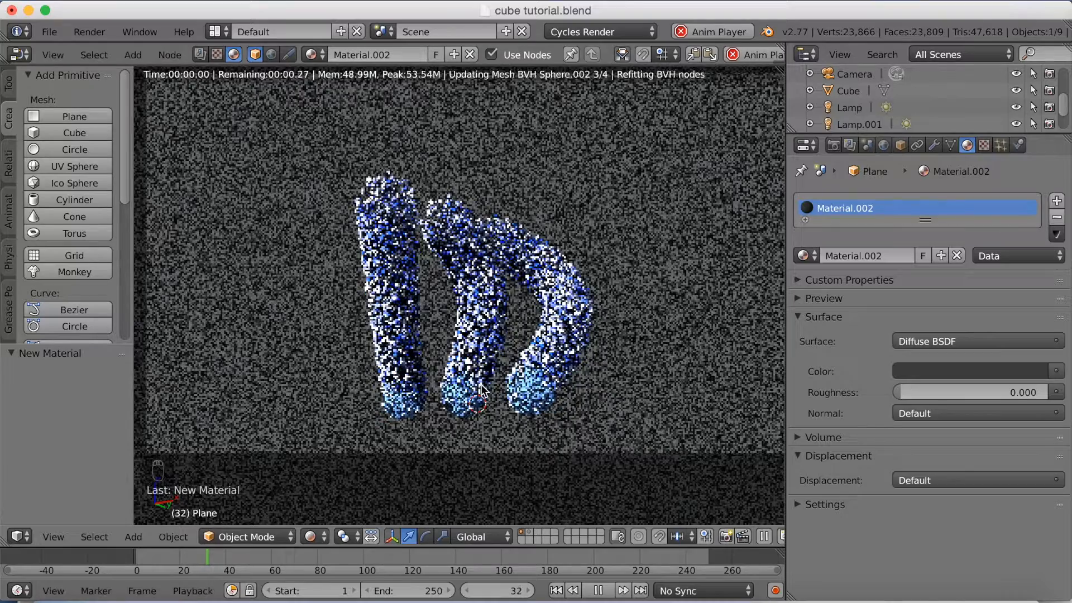
key("shift+z")
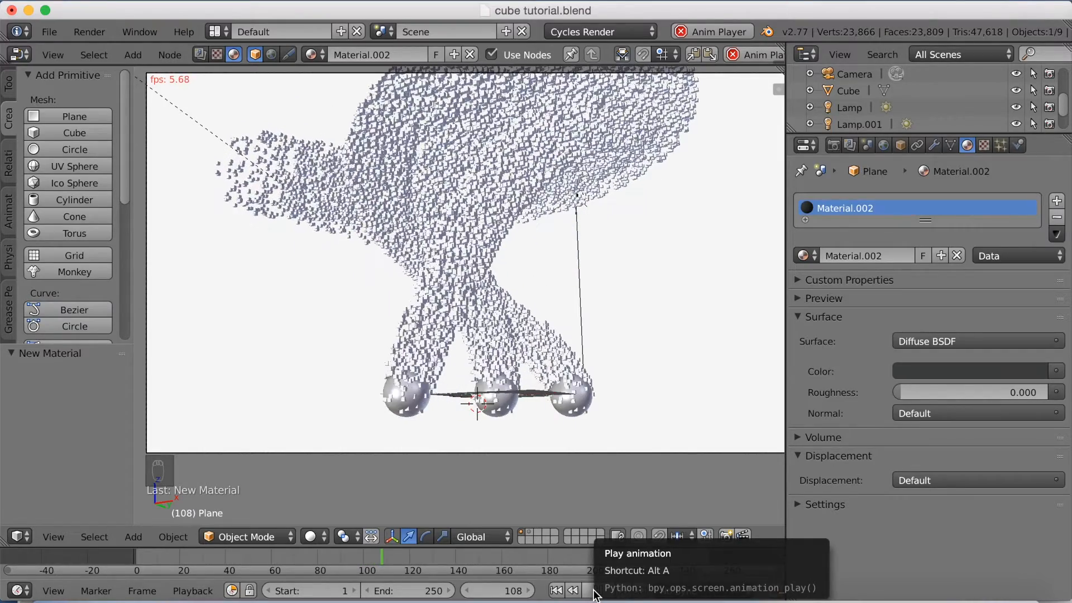
left_click(597, 590)
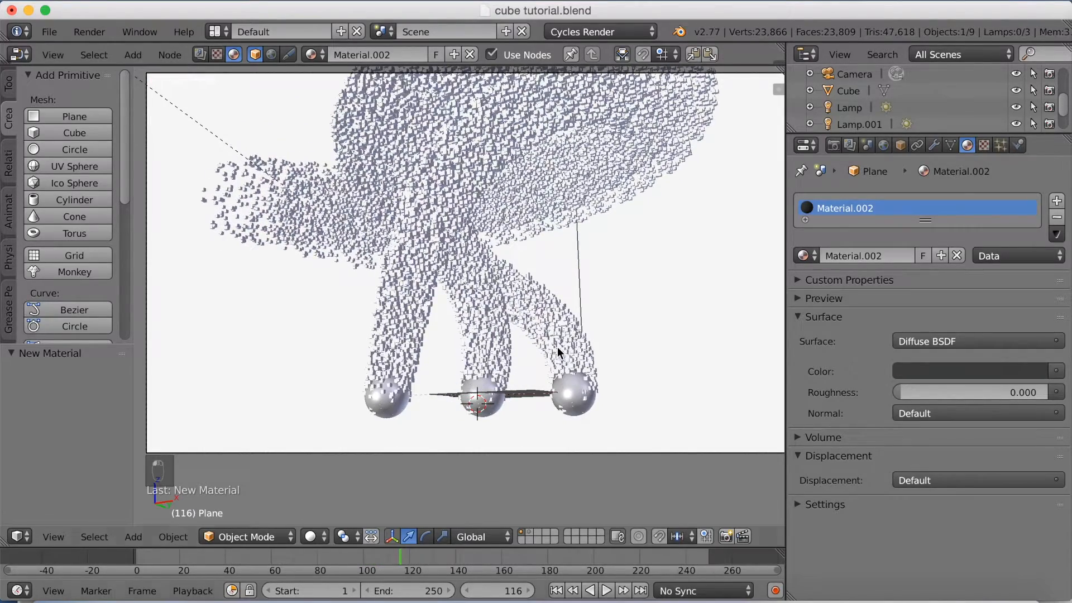
scroll(564, 400, "down", 3)
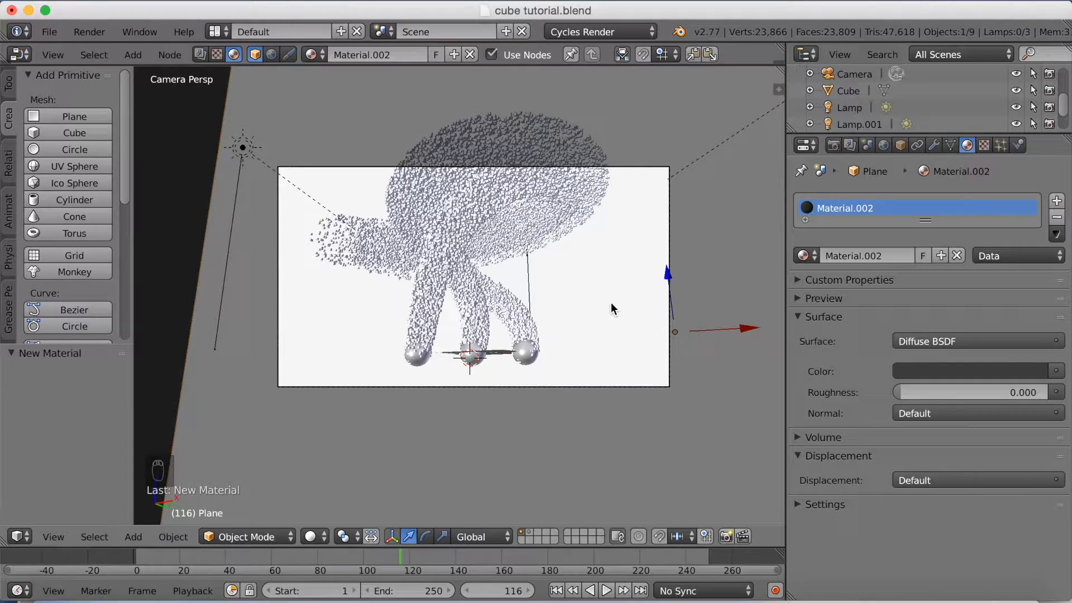
key("s")
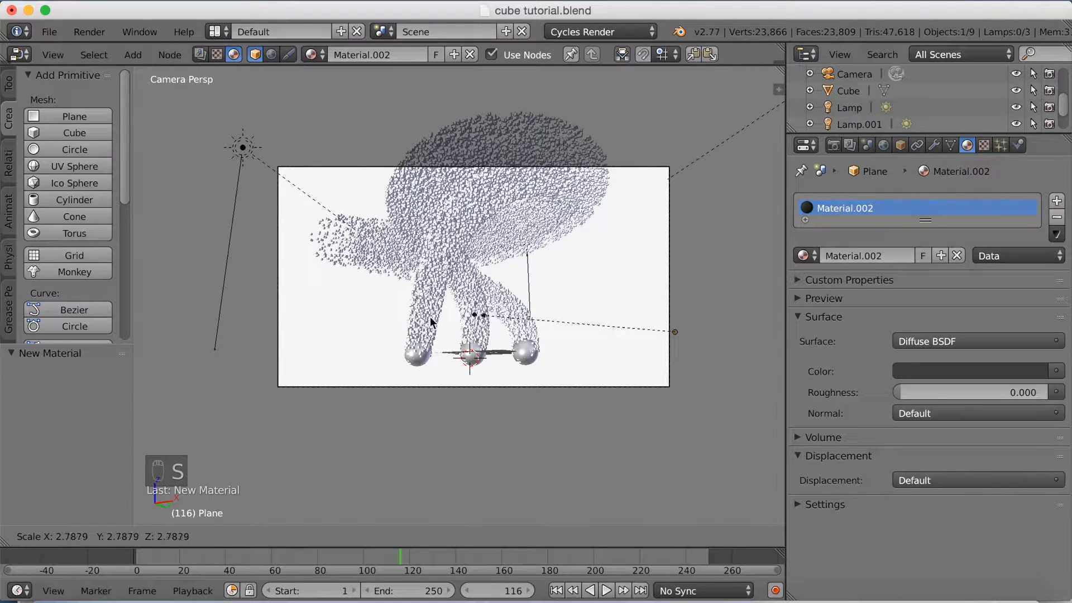
left_click(419, 317)
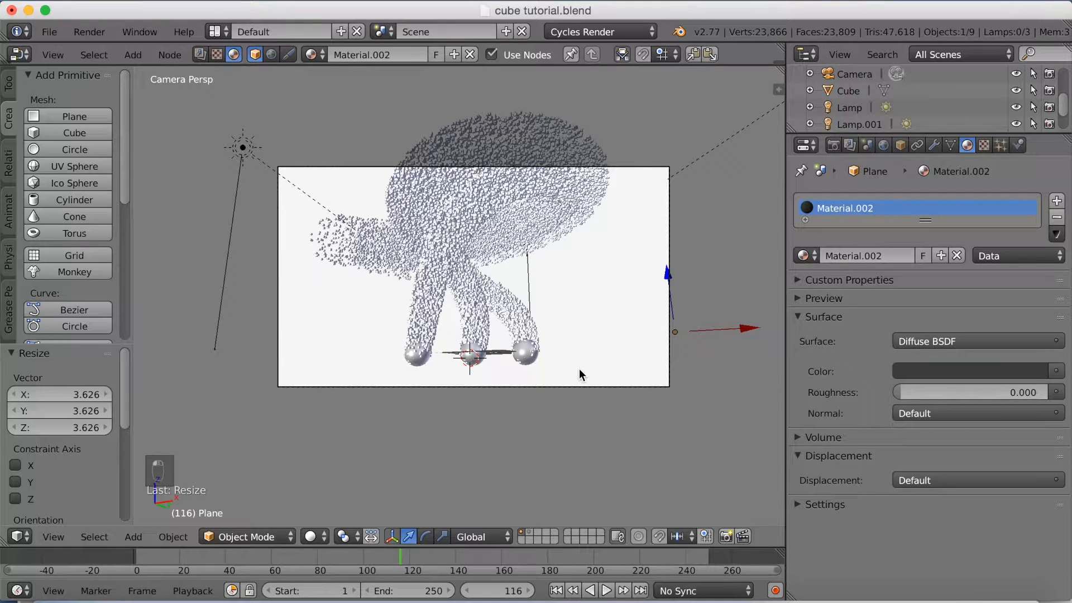
- Return to frame 1 and reposition the camera with walk navigation to about X 42.95, Y -80.22, Z -3.35
left_click_drag(393, 558, 239, 561)
left_click_drag(229, 563, 135, 569)
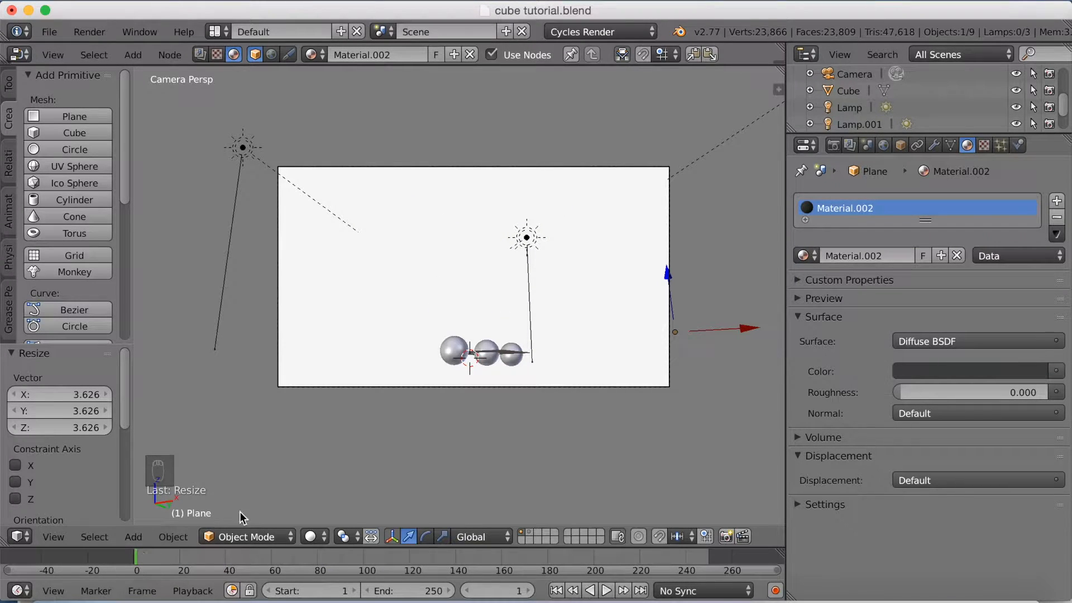
right_click(488, 384)
key("shift+f")
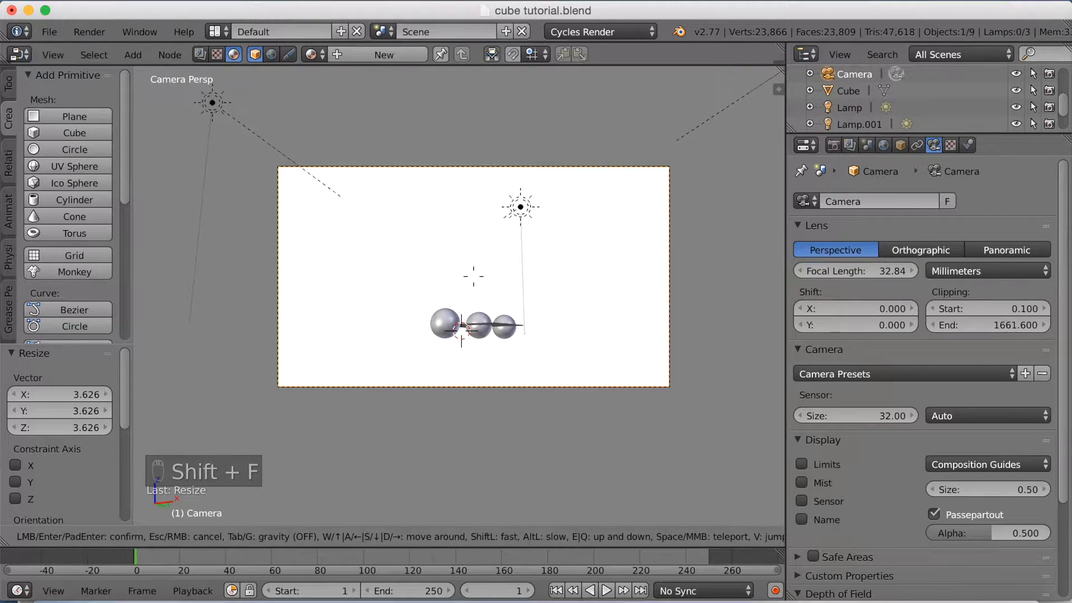
left_click(606, 285)
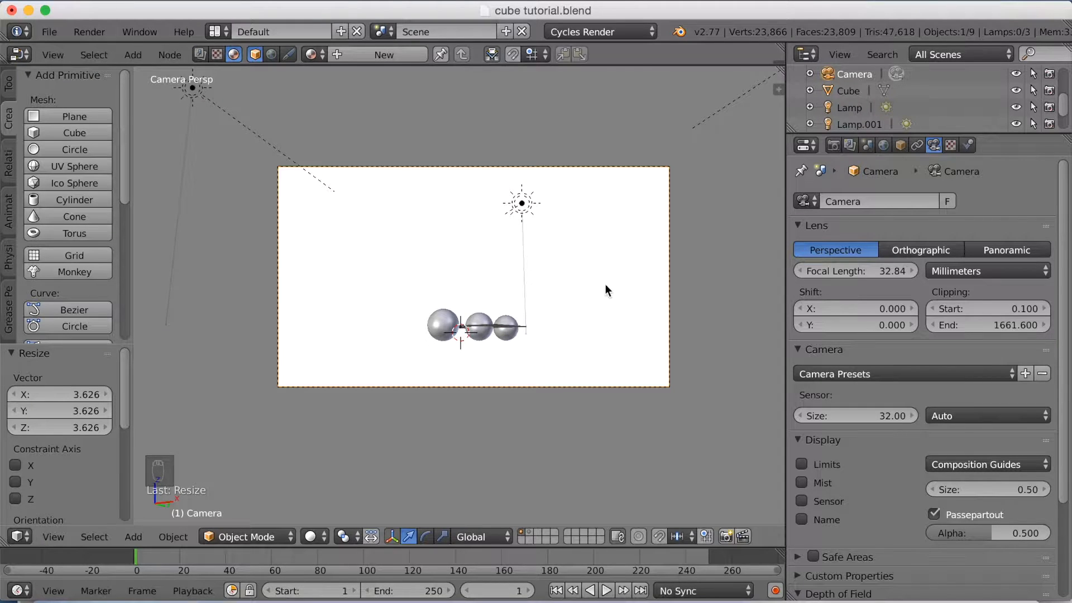
- Show the camera's transform values and keyframe its location, rotation and scale at frame 1
key("n")
left_click_drag(774, 385, 789, 37)
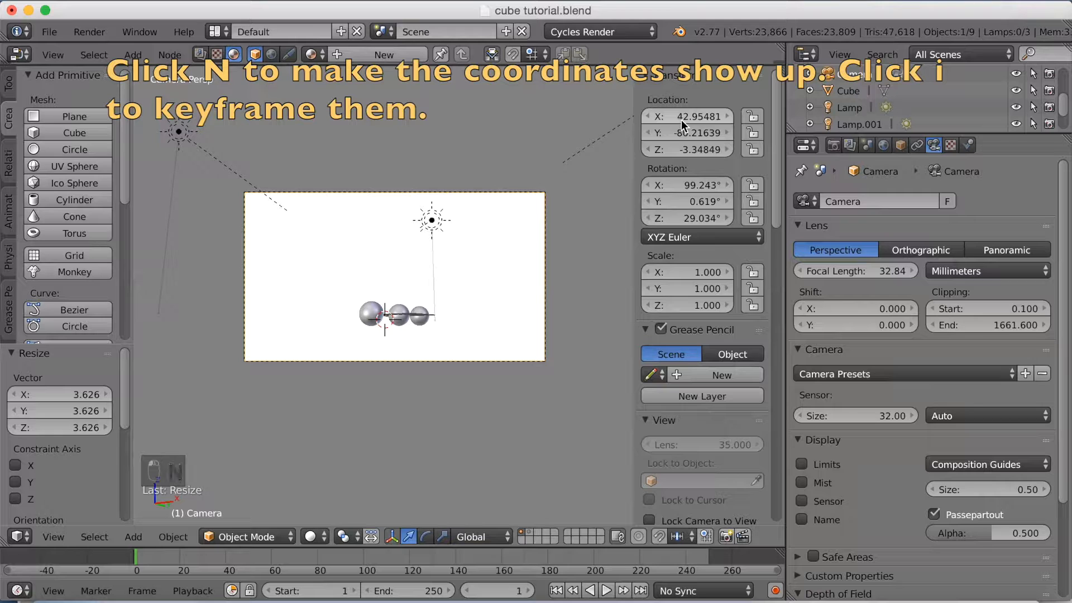
key("i")
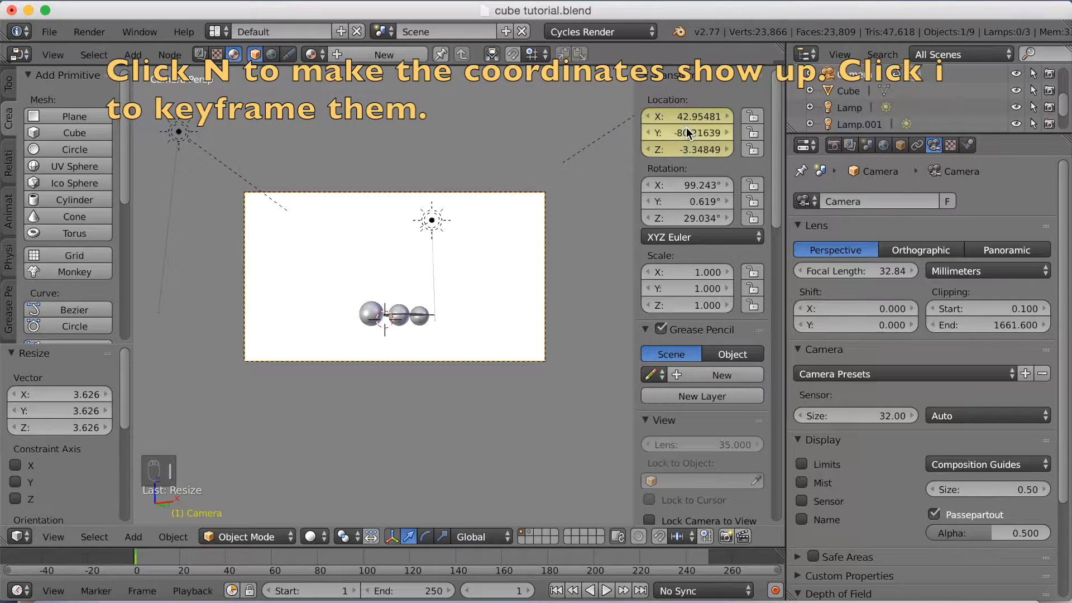
key("i")
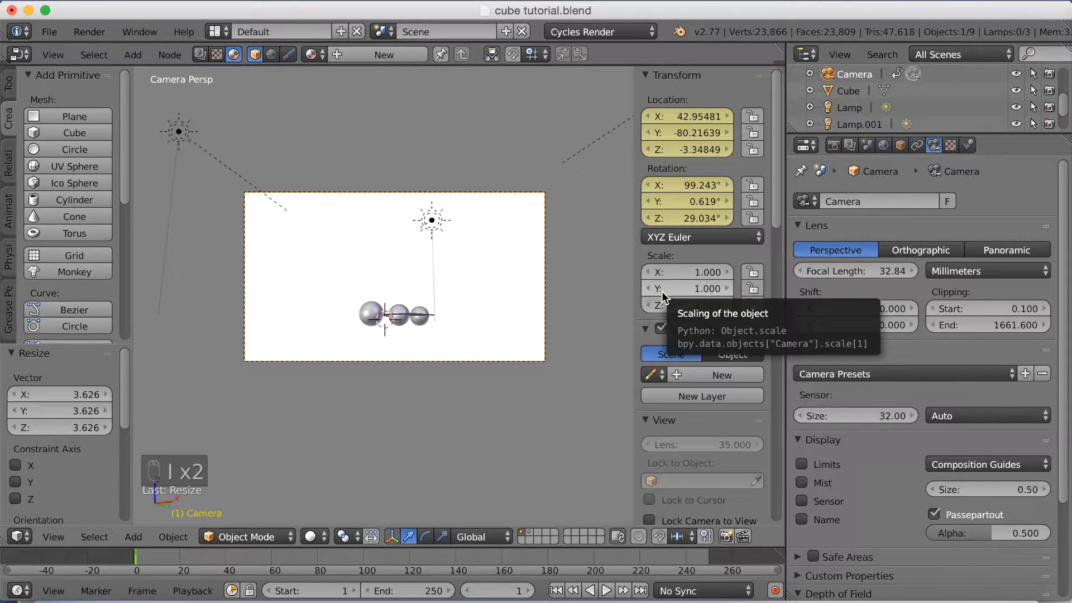
key("i")
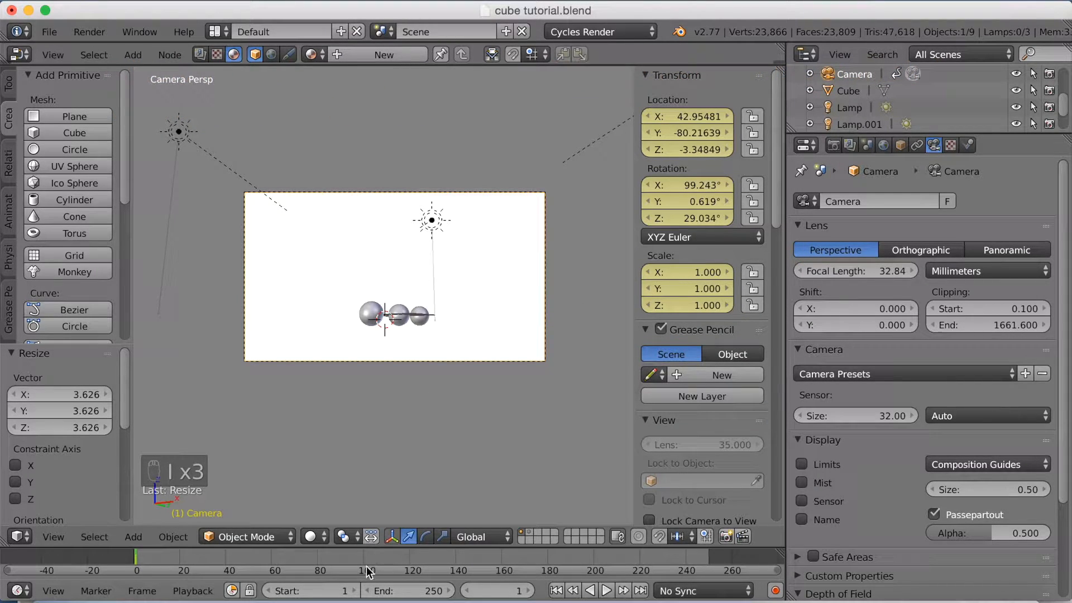
- Scrub the timeline to frame 143, return to frame 0 and play the animation through the camera
left_click_drag(362, 560, 463, 554)
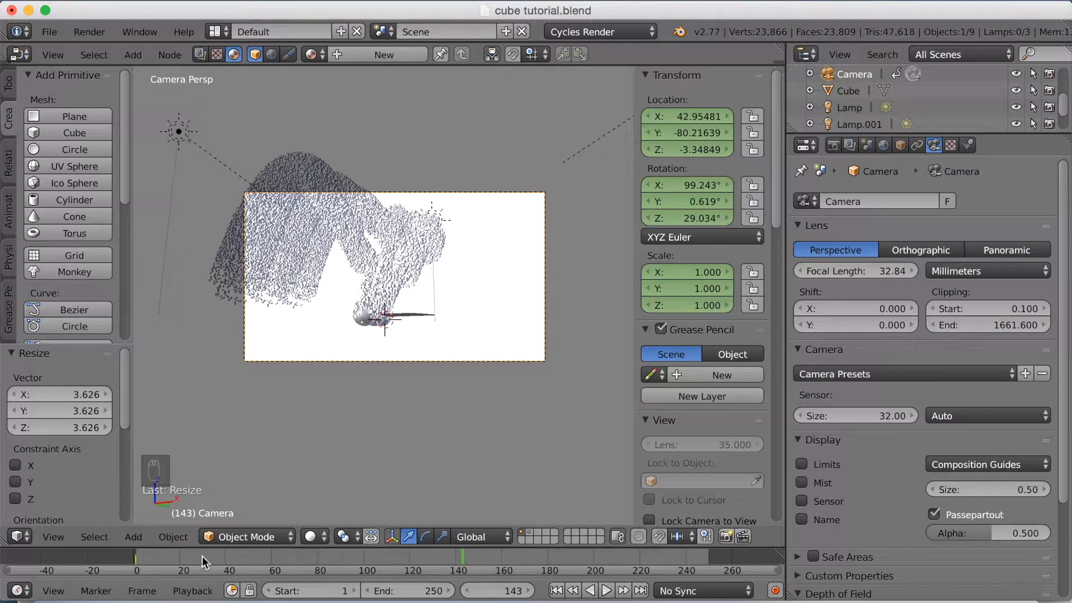
left_click(123, 554)
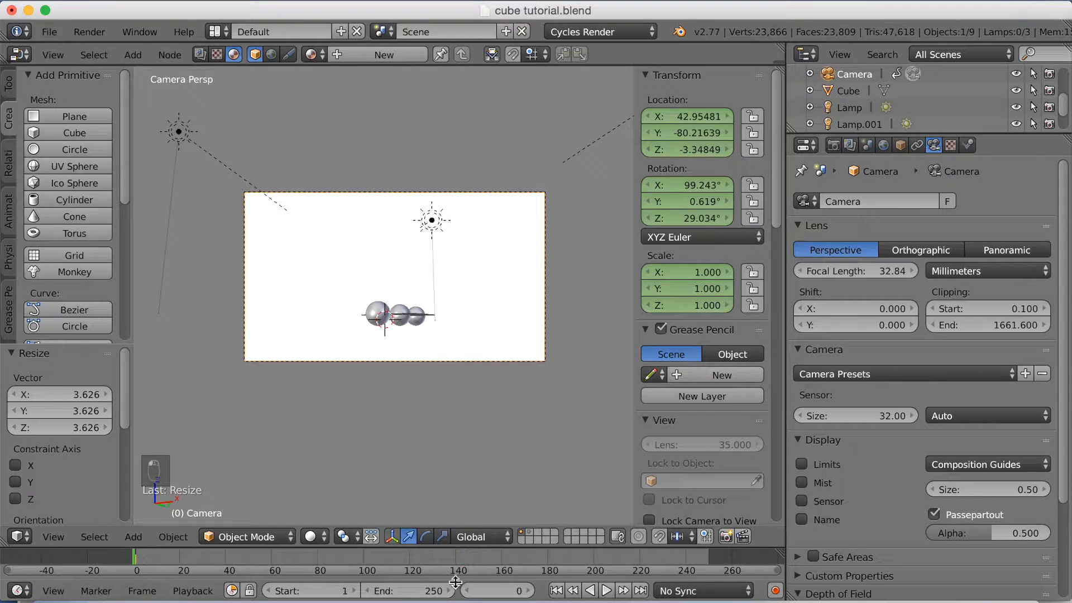
left_click(606, 589)
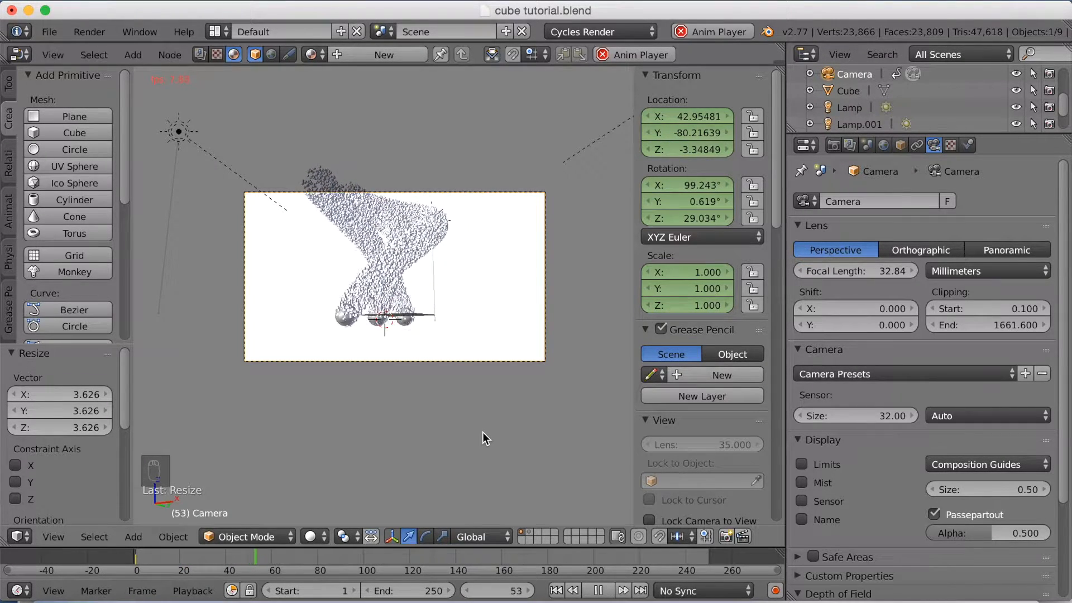
key("shift+f")
key("s")
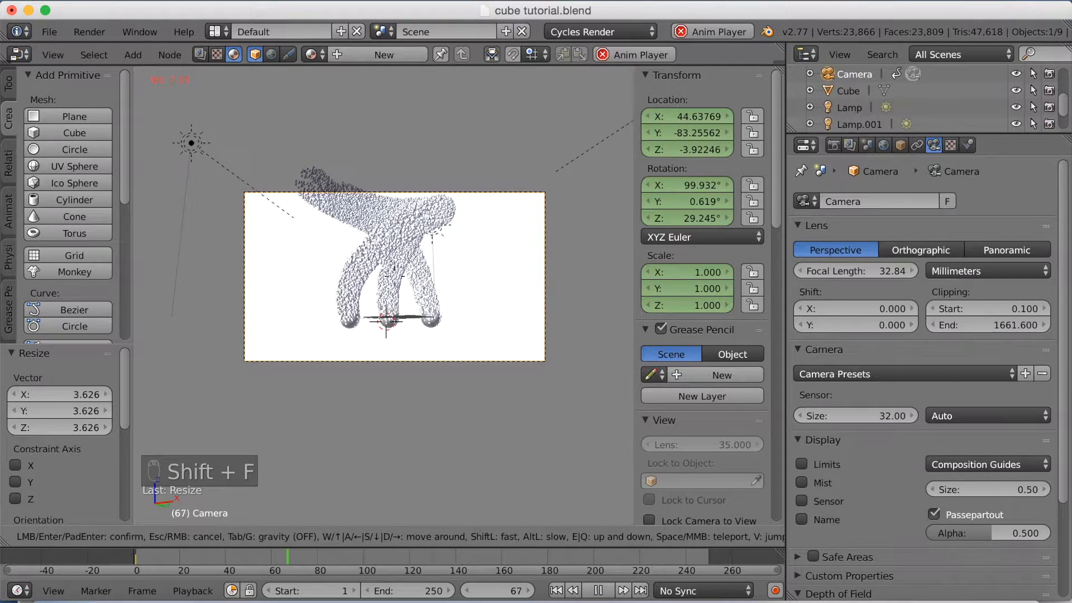
key("w")
key("s")
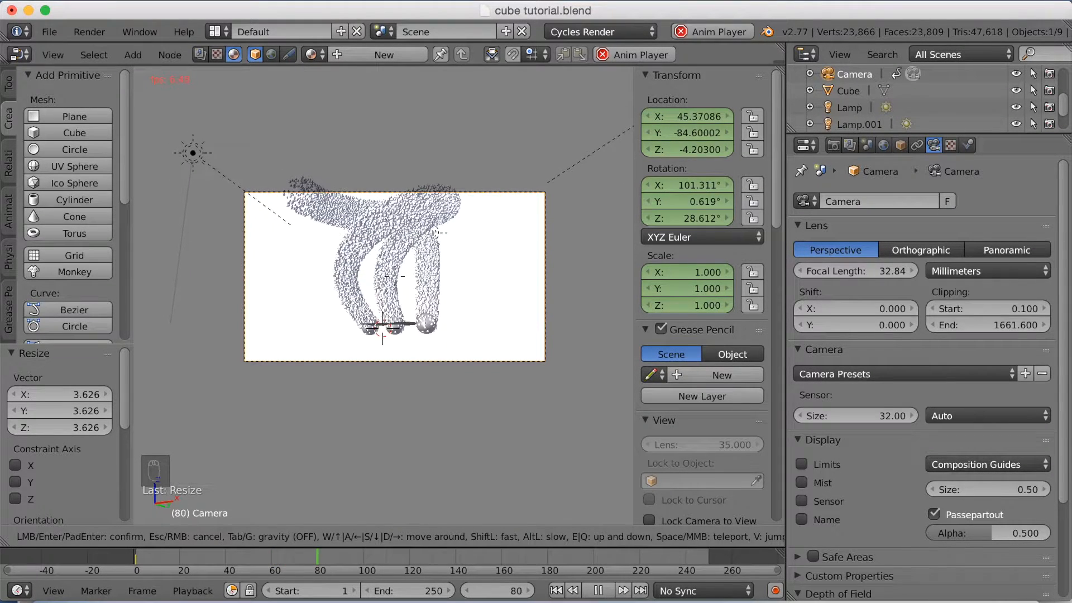
key("s")
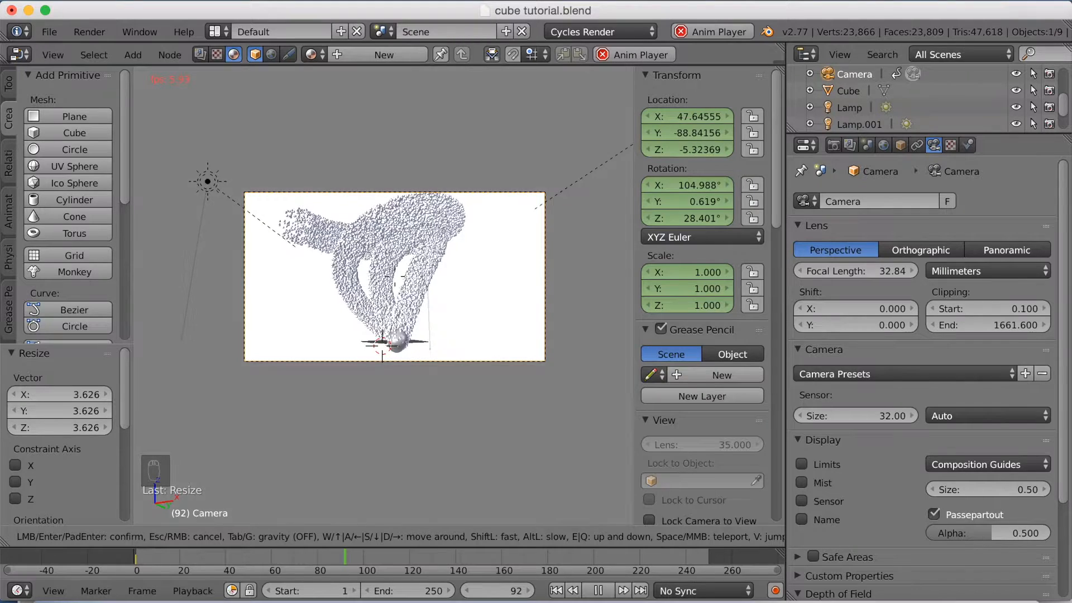
key("s")
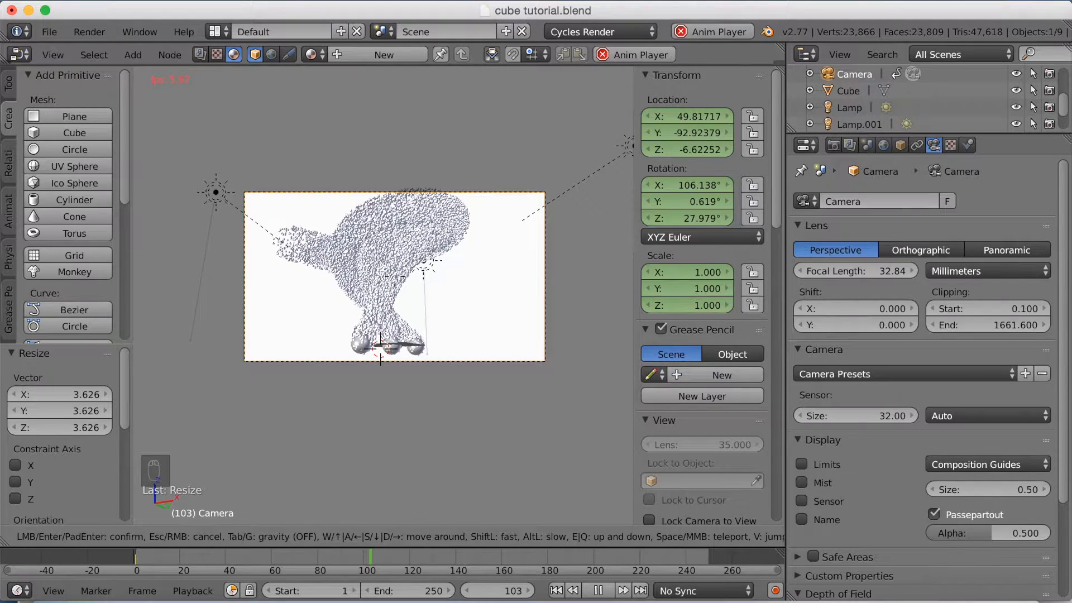
key("s")
key("s")
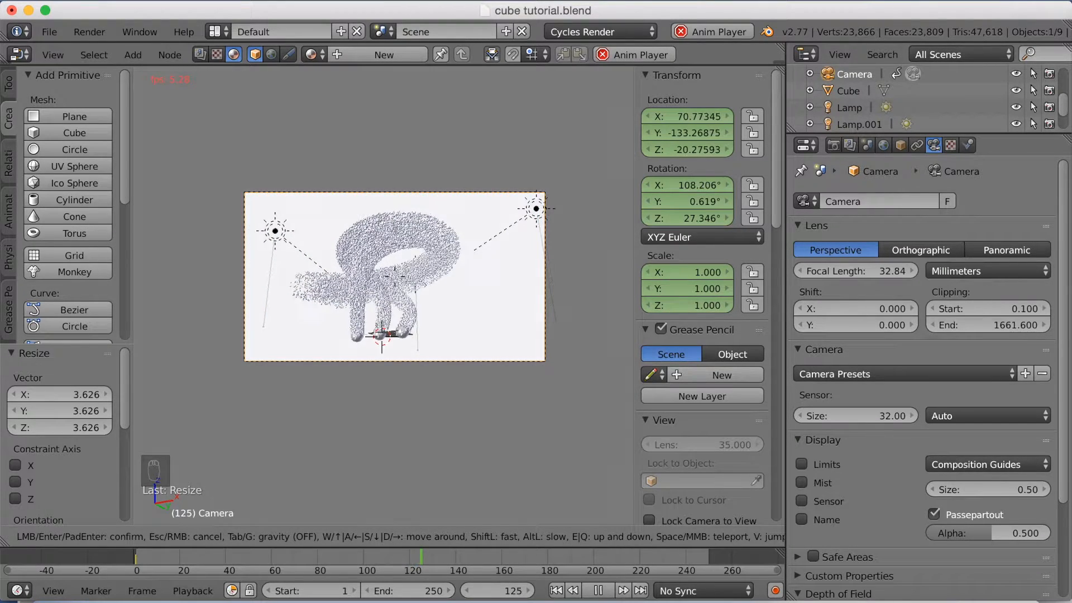
key("Escape")
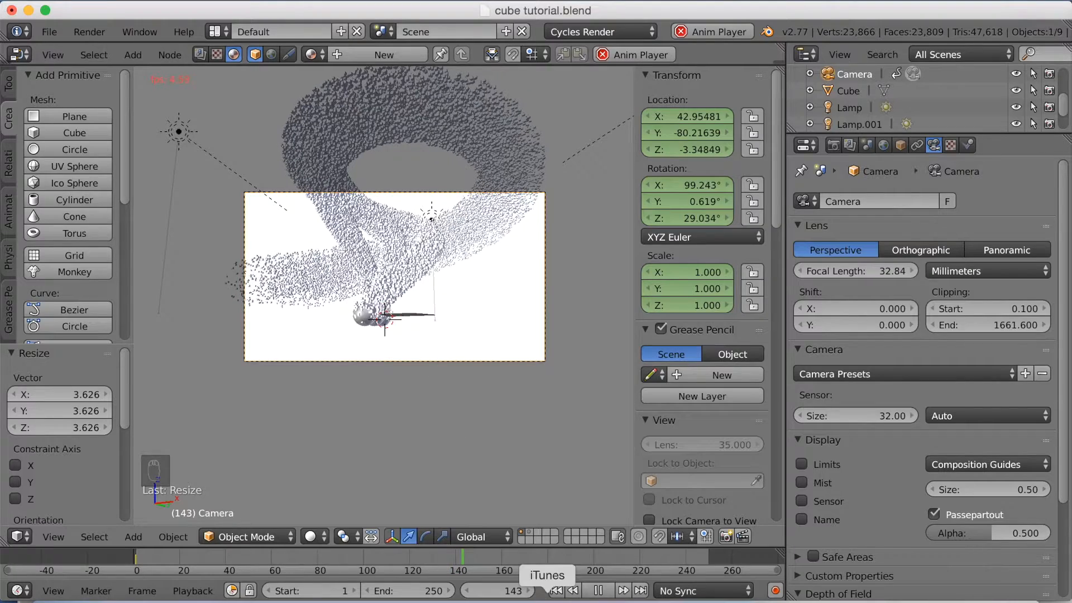
- Stop playback at frame 147 and try pulling the camera back to about X 85.29, Y -155.68, Z -25.62 without keyframing it
key("alt+a")
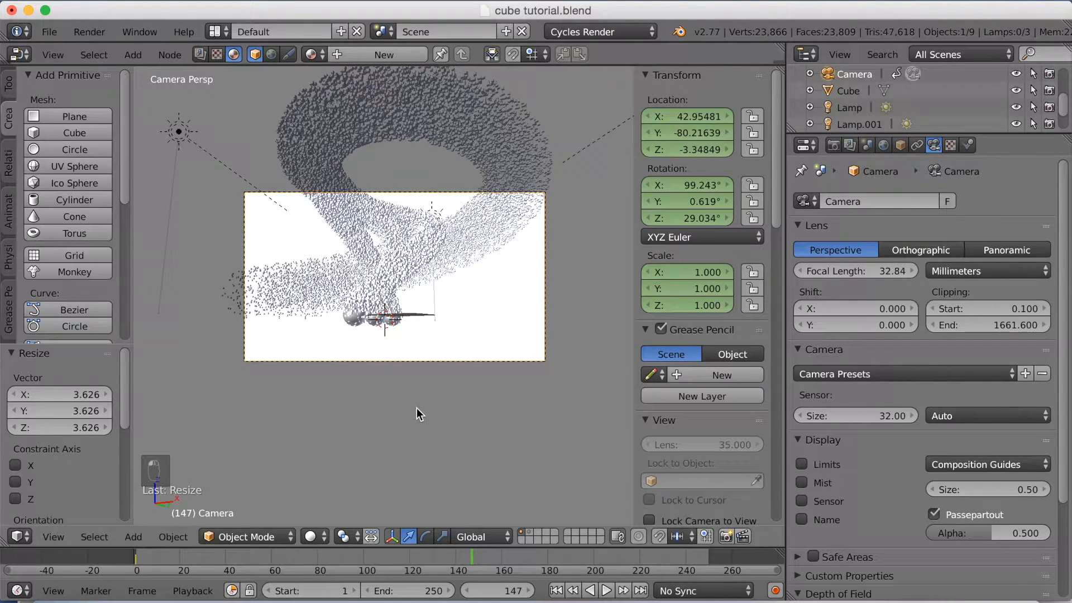
key("shift+f")
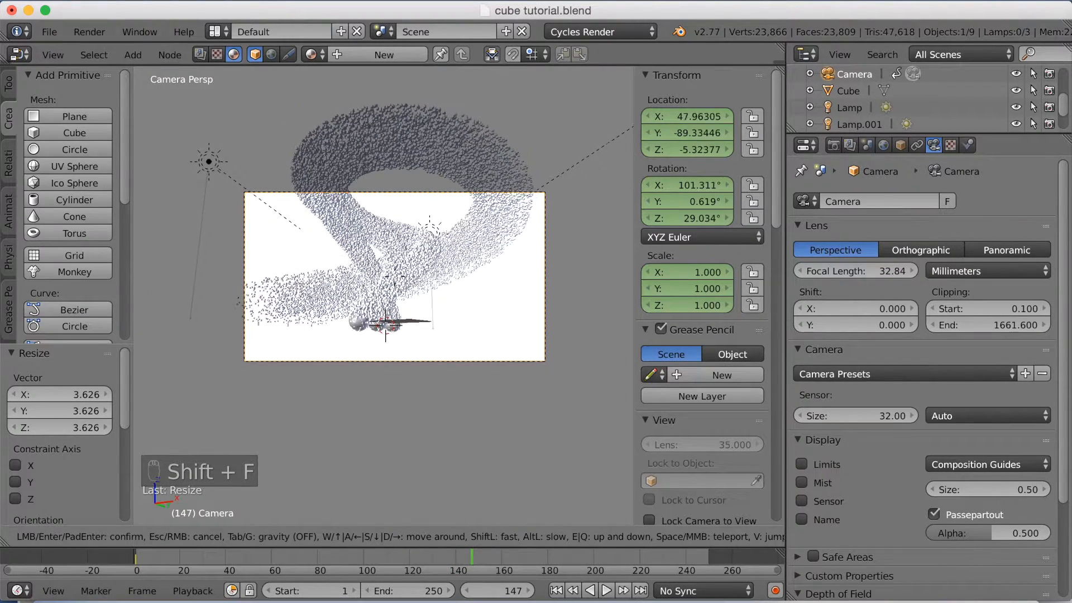
key("s")
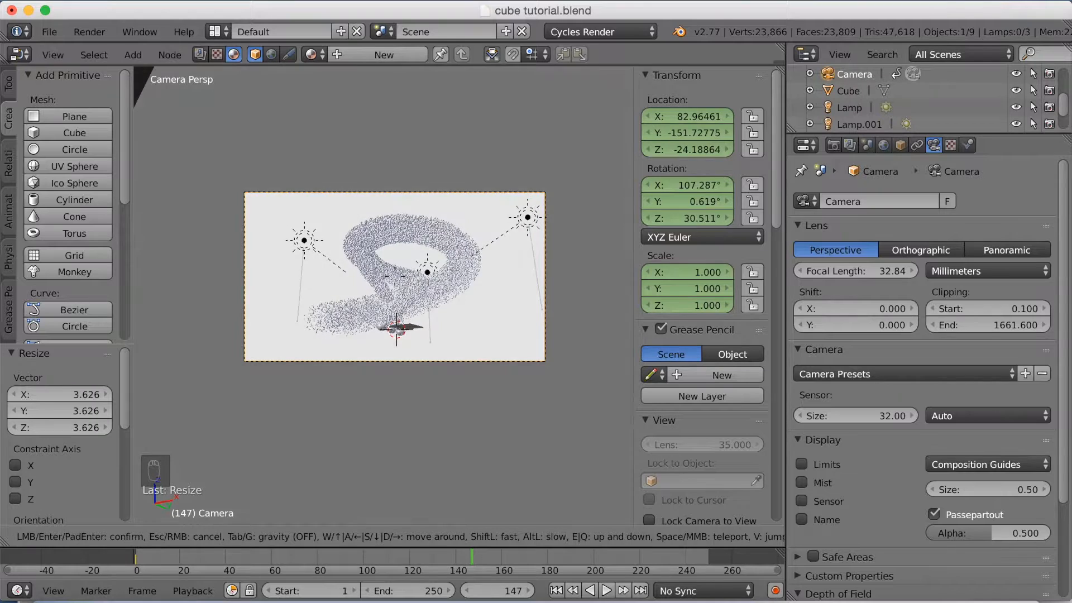
left_click(478, 303)
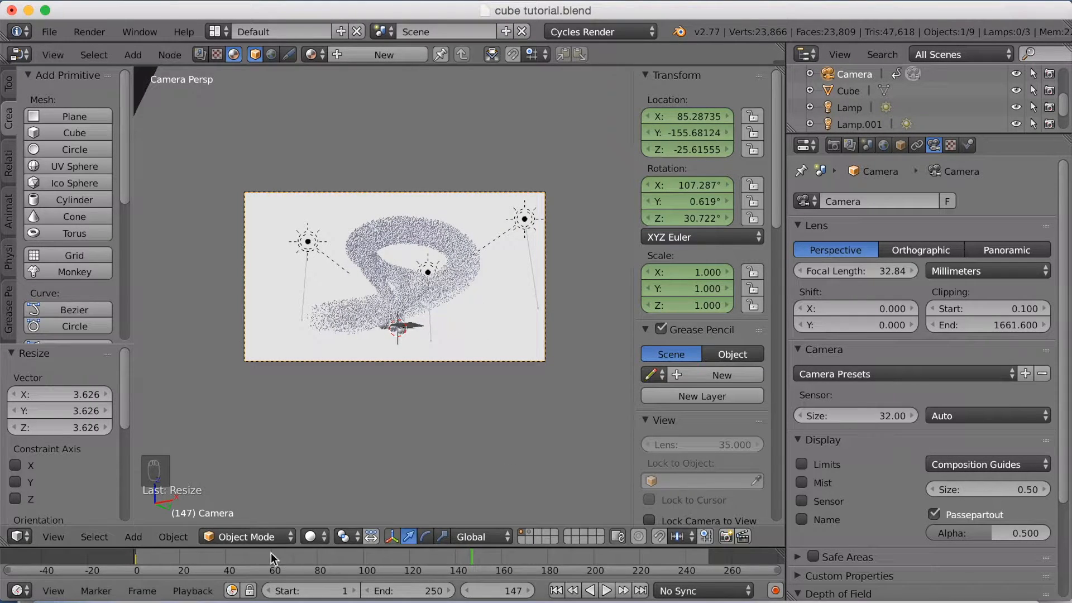
left_click(133, 557)
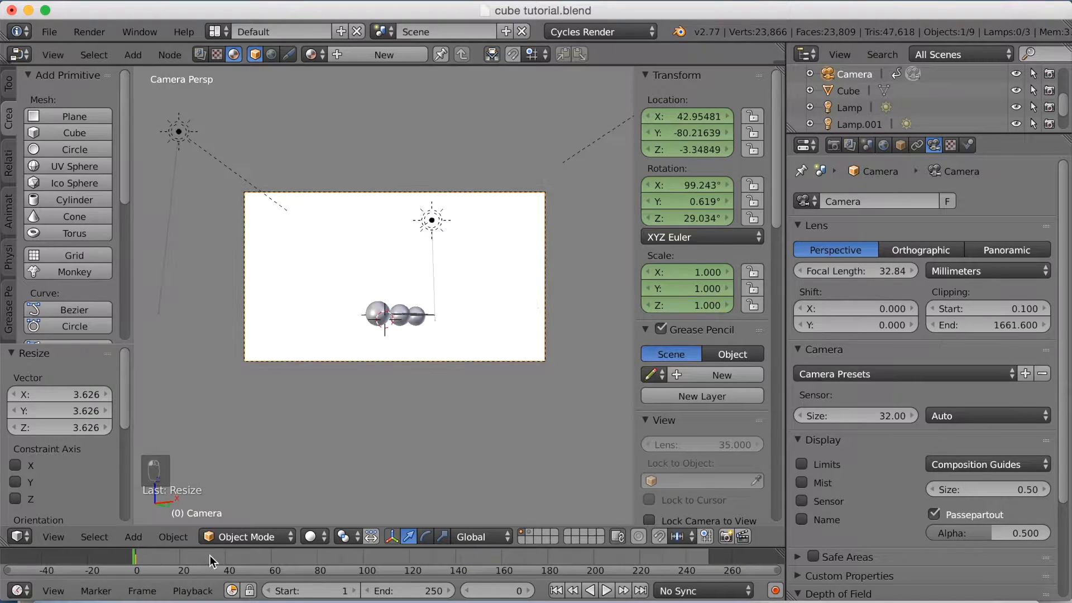
- Go to frame 141 and pull the camera back with walk navigation to about X 88.41, Y -159.23, Z -26.41
left_click(458, 557)
key("shift+f")
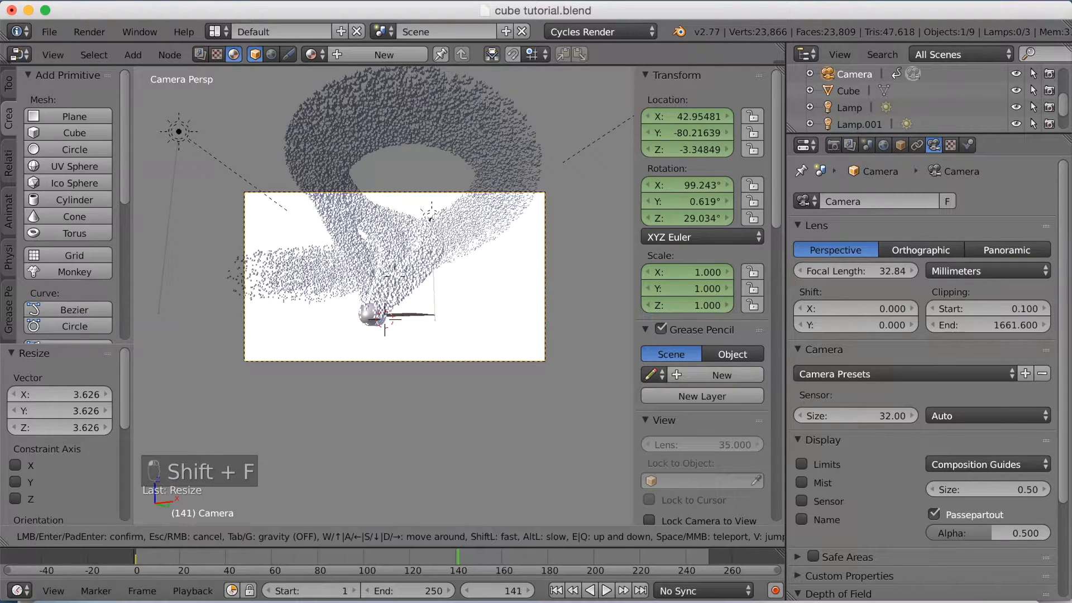
key("s")
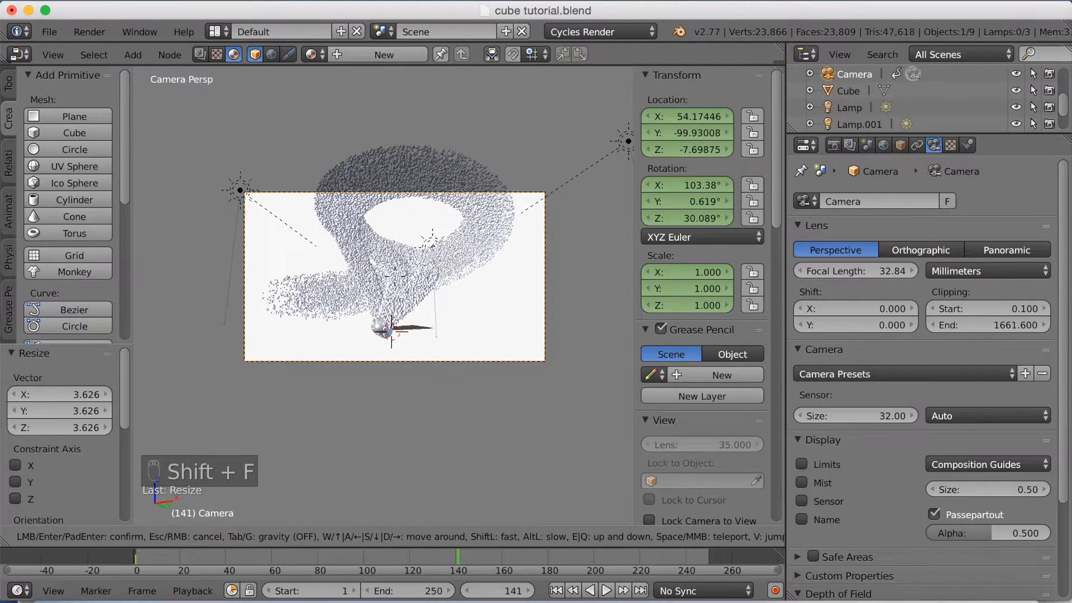
key("s")
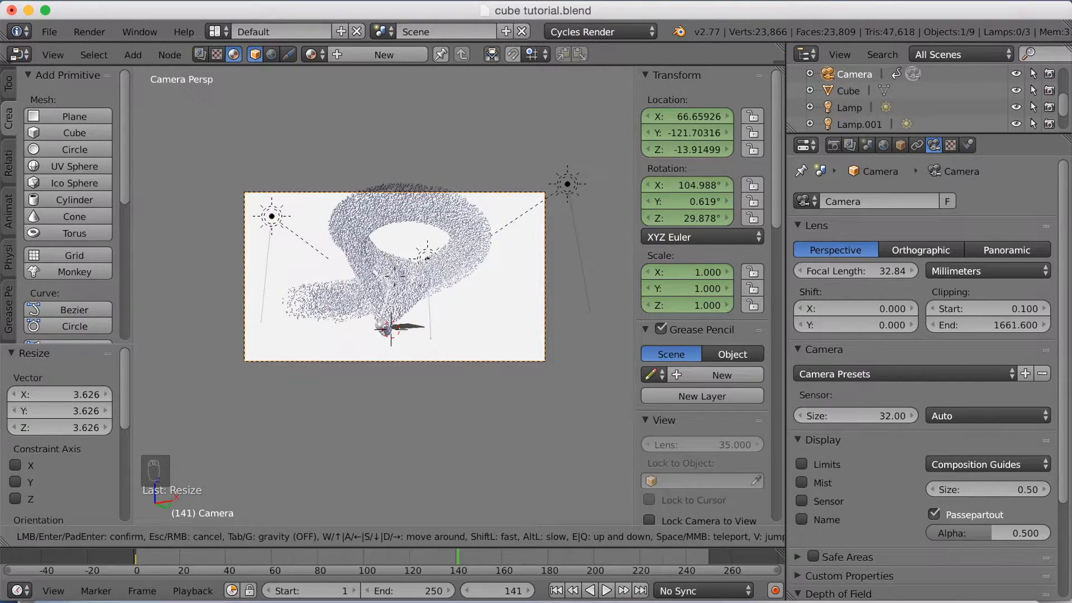
key("s")
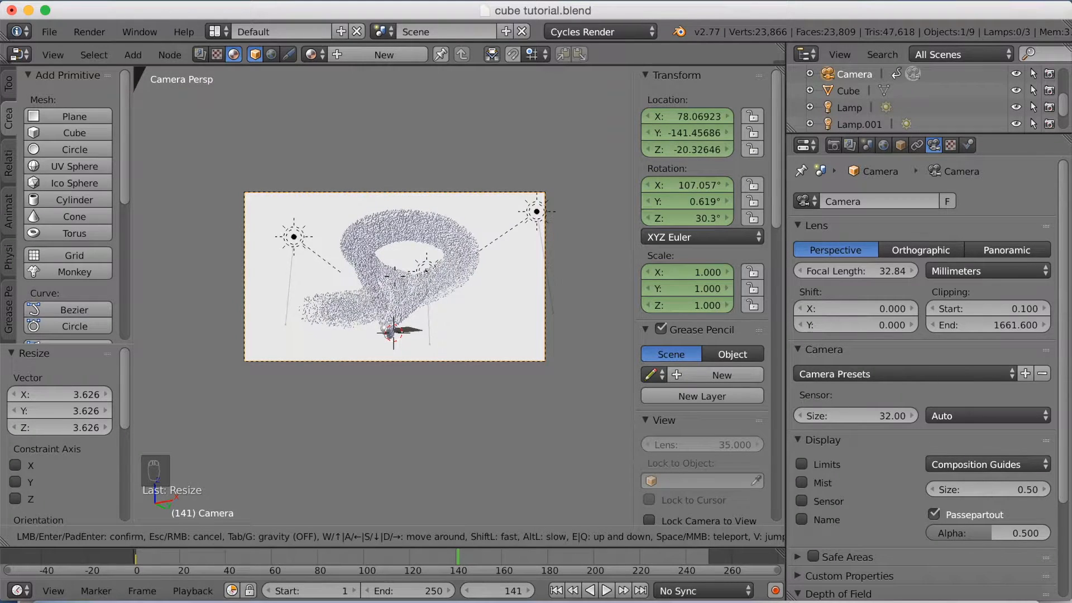
key("s")
left_click(384, 300)
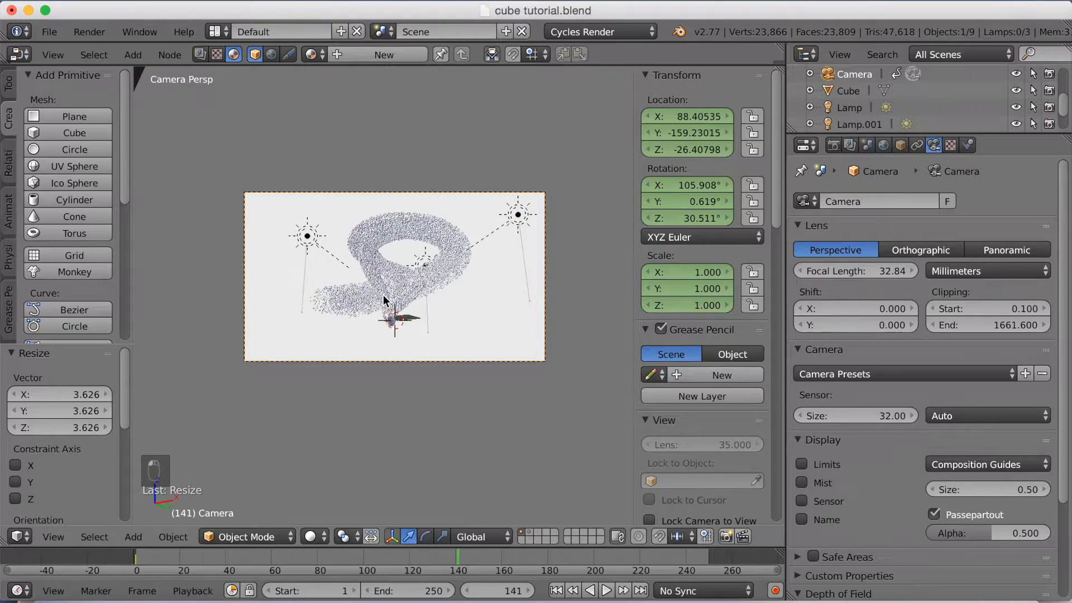
- Keyframe the camera's location, rotation and scale at frame 141
key("i")
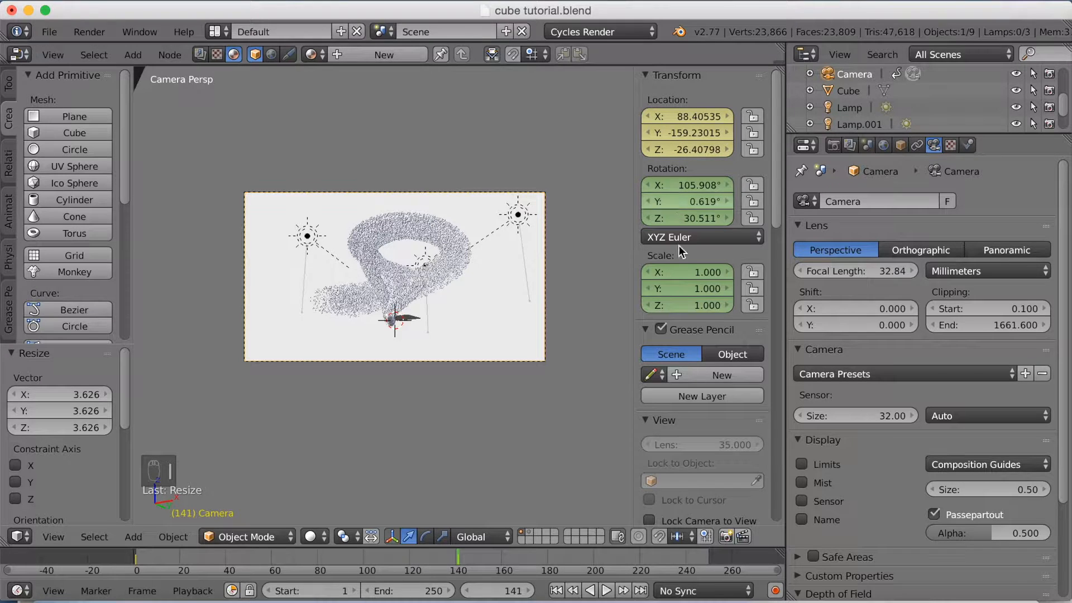
key("i")
key("i")
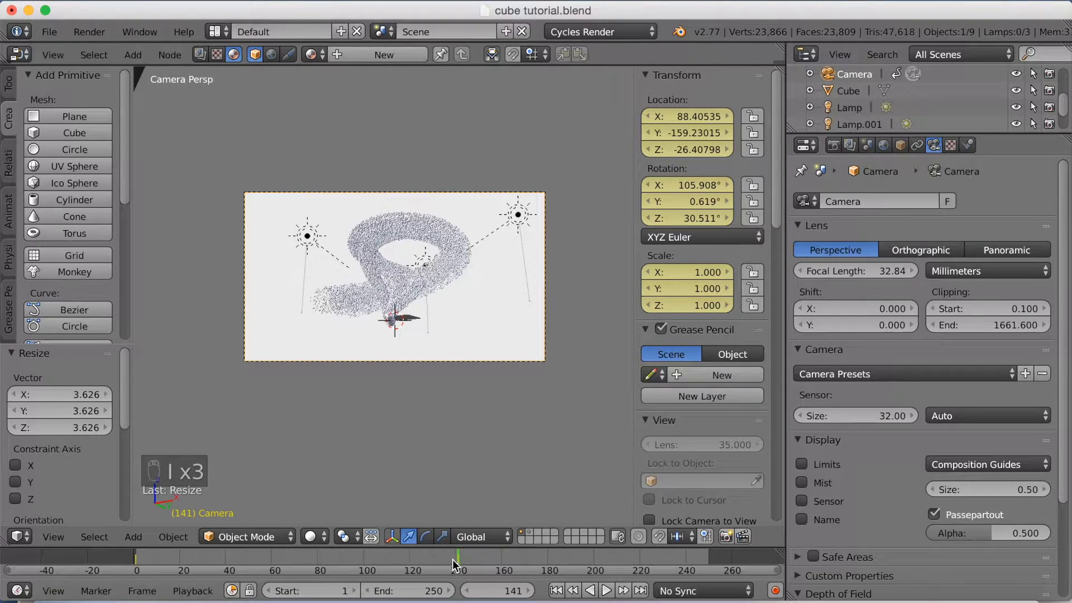
- Play the camera animation from frame 0 to frame 154 to check the pull-back move
left_click_drag(450, 559, 111, 550)
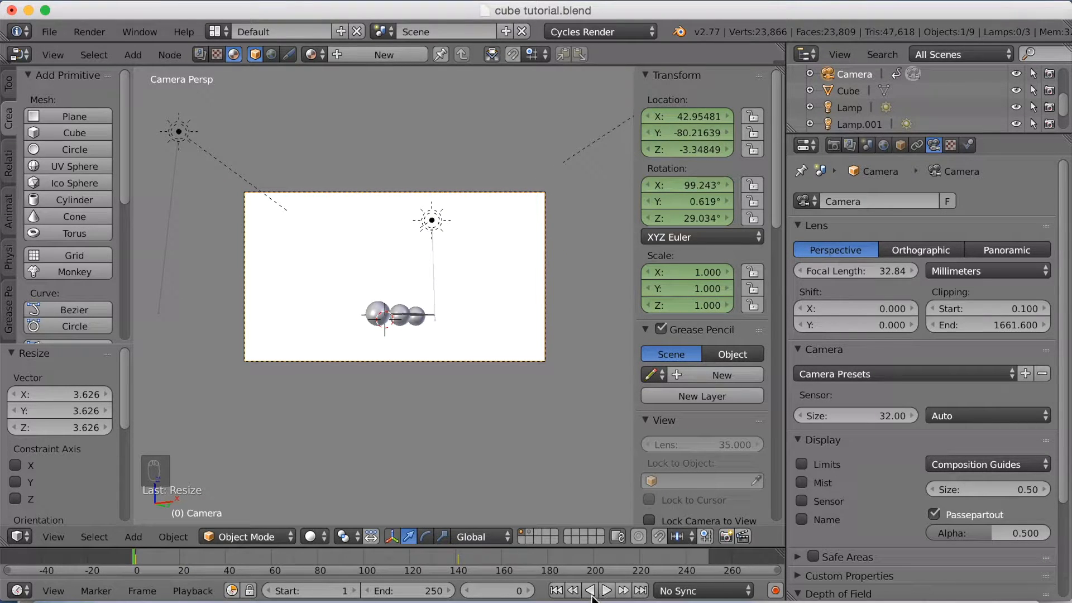
left_click(606, 590)
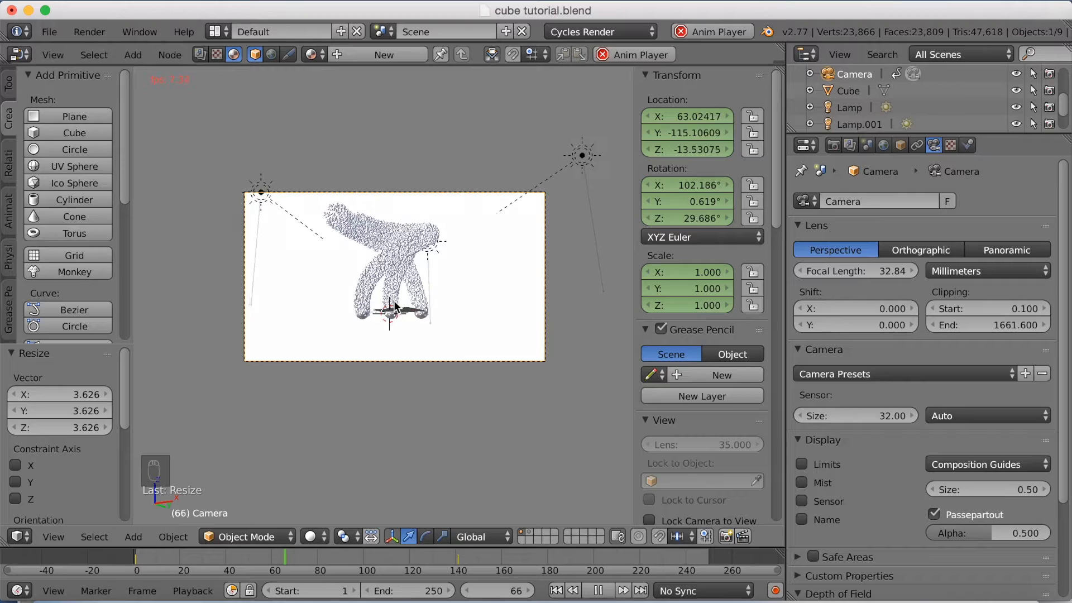
scroll(469, 359, "up", 3)
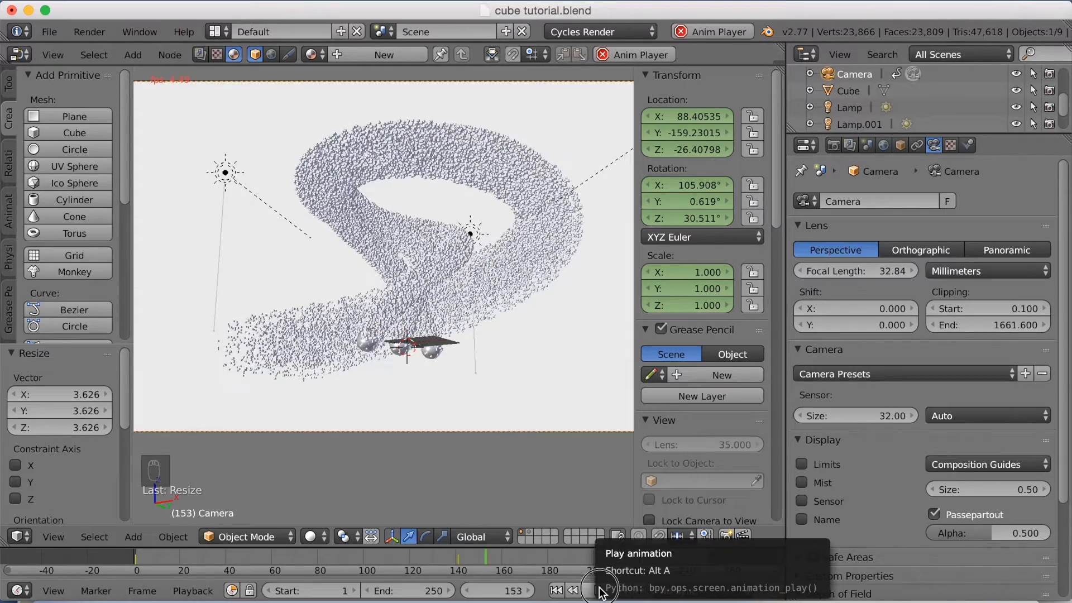
left_click(599, 590)
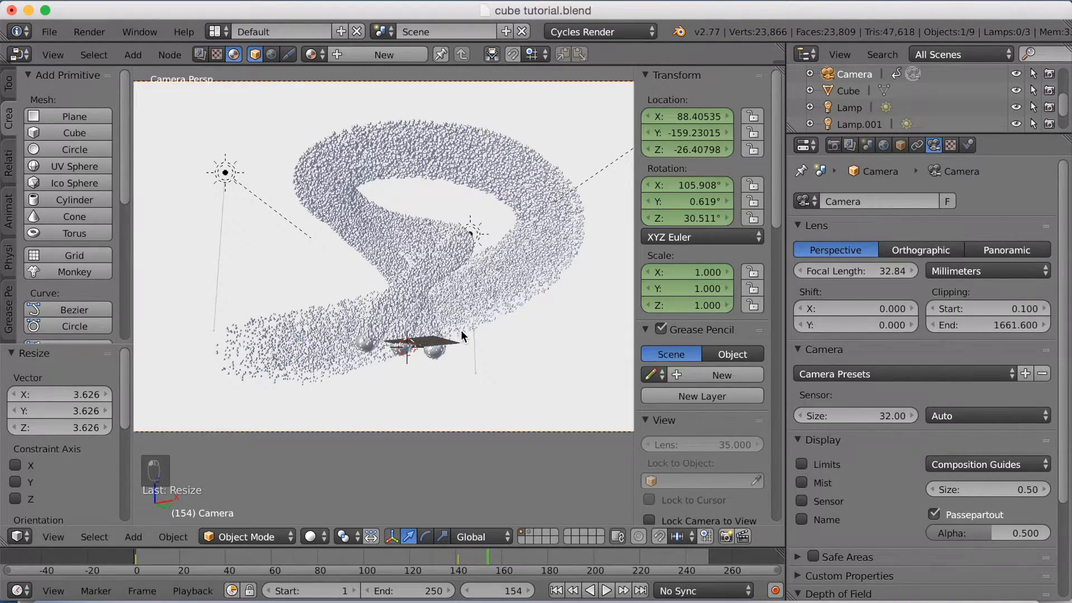
- Preview frame 154 in rendered shading, hide the camera's transform values and return to solid shading
key("shift+z")
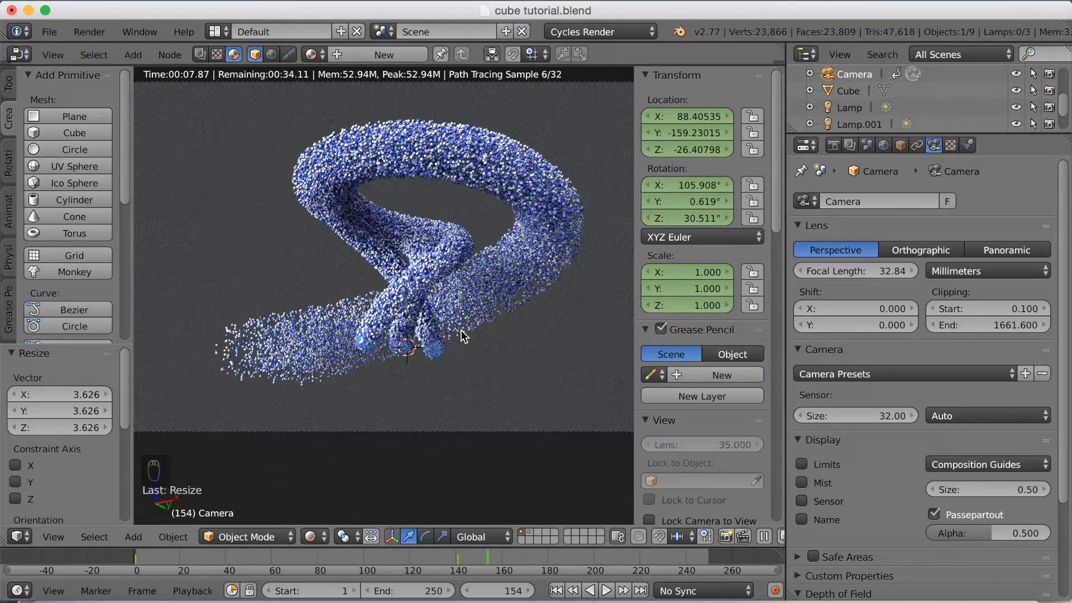
key("n")
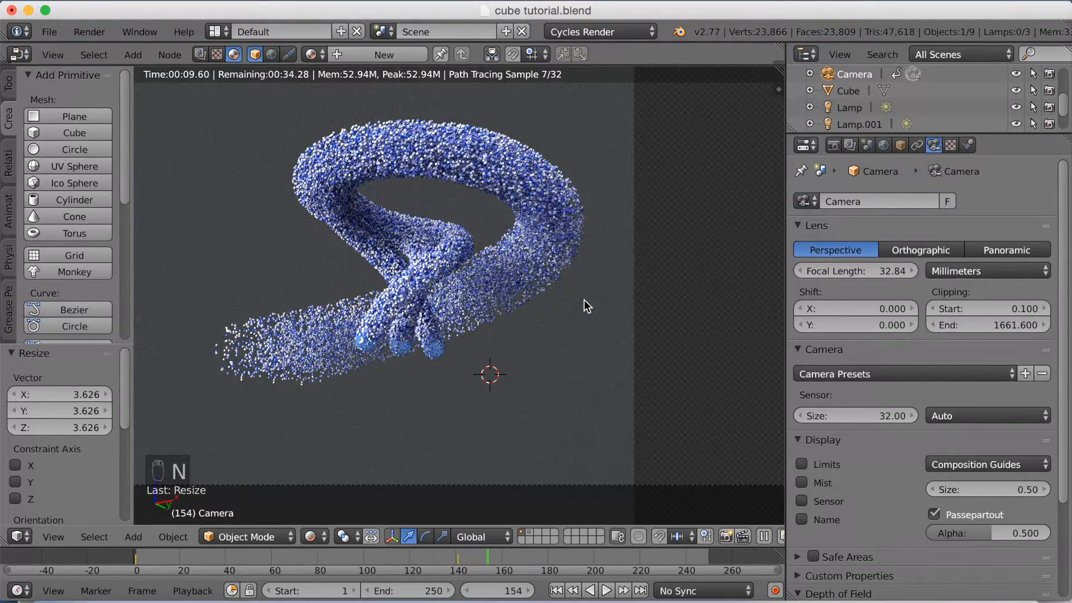
scroll(587, 300, "down", 2)
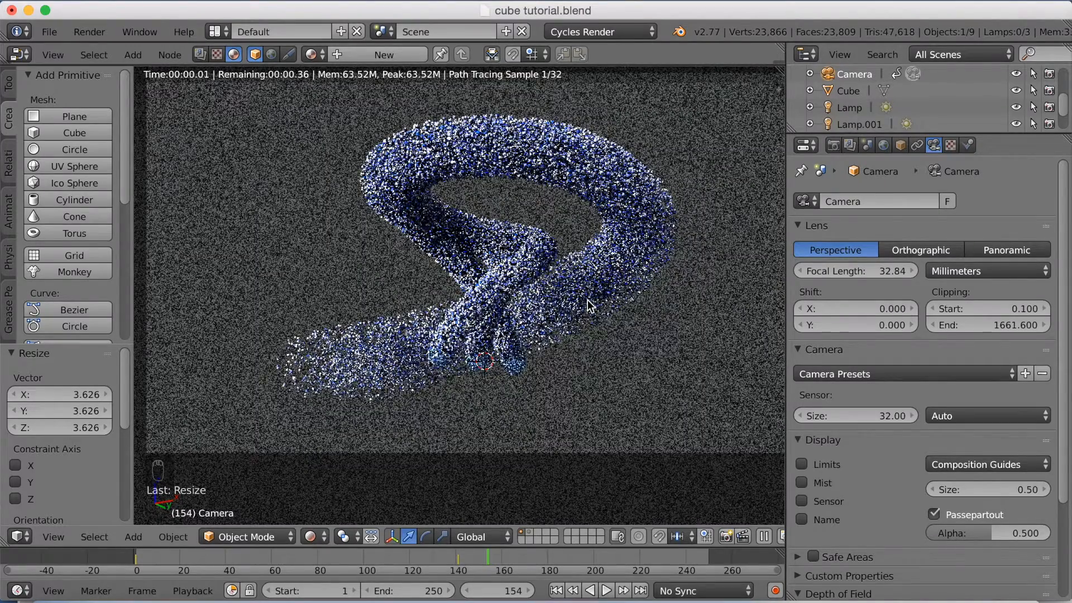
key("shift+z")
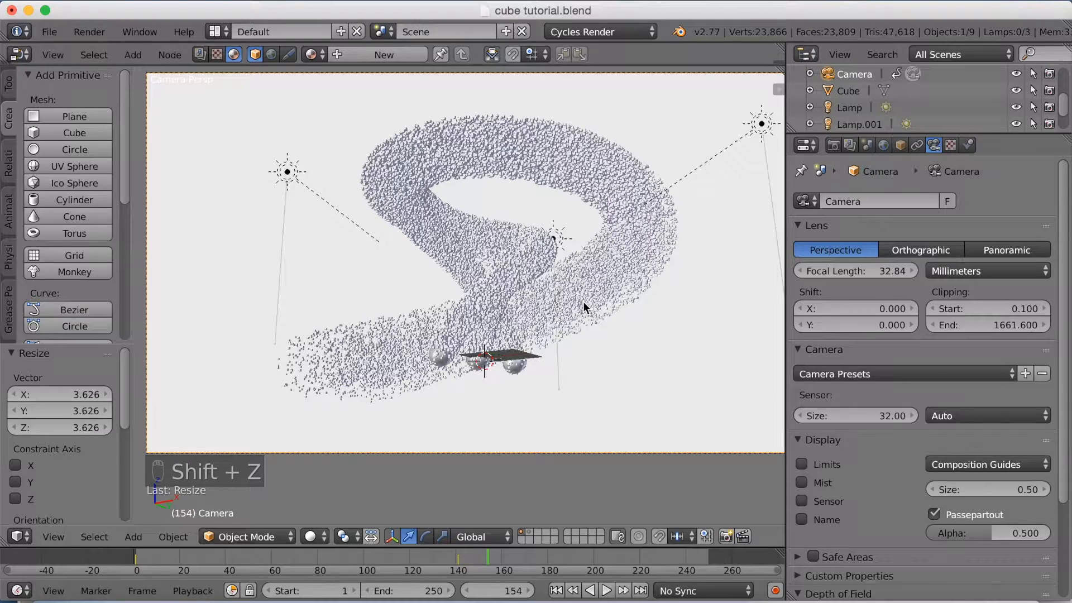
scroll(583, 307, "down", 1)
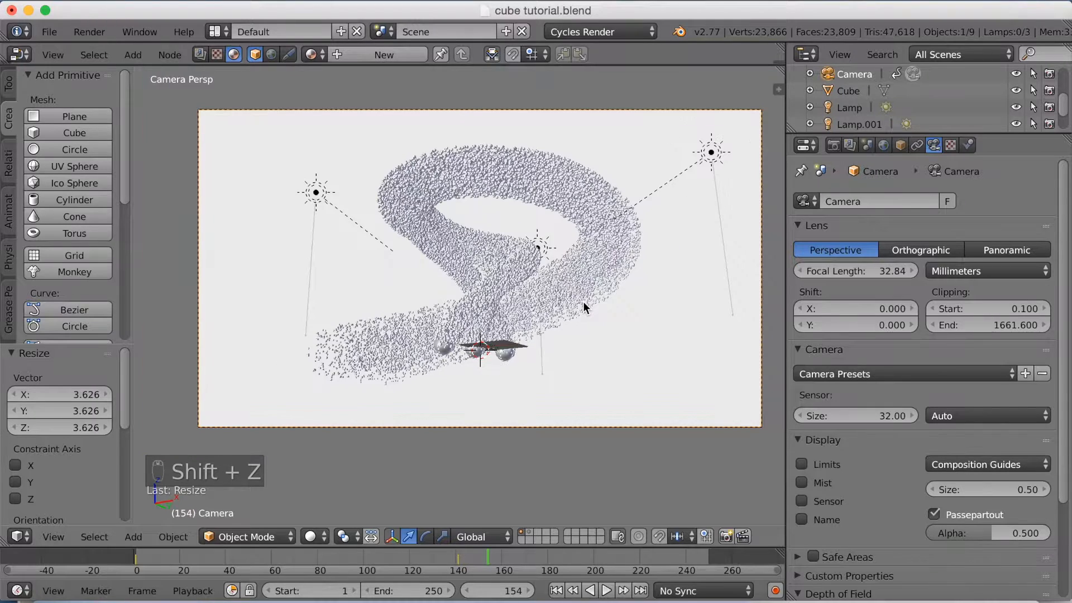
- Save the project as a new file named cube tutorial 2.blend
left_click(48, 31)
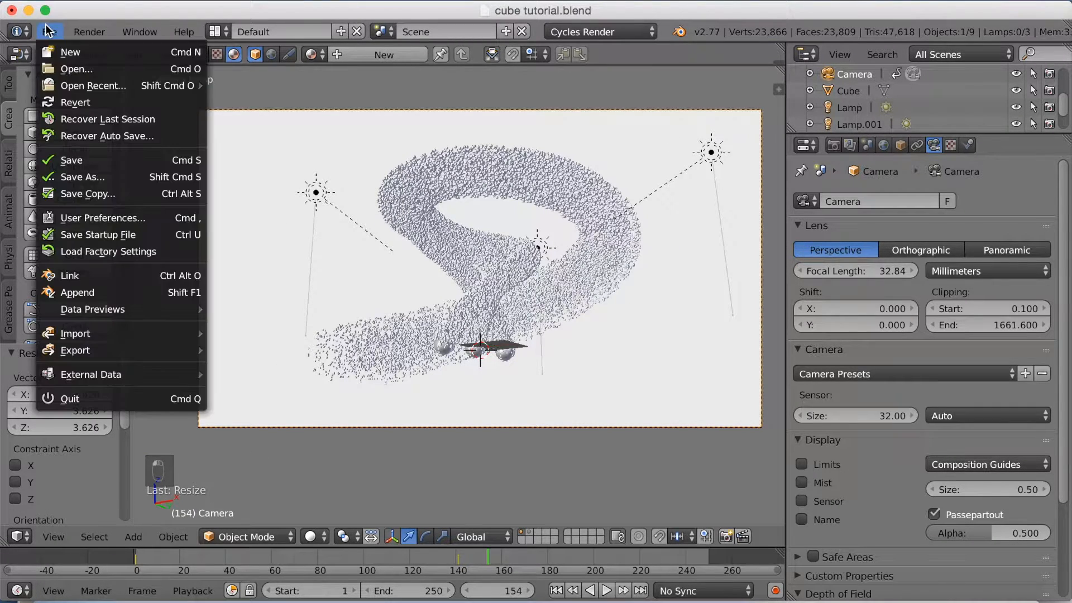
left_click(75, 177)
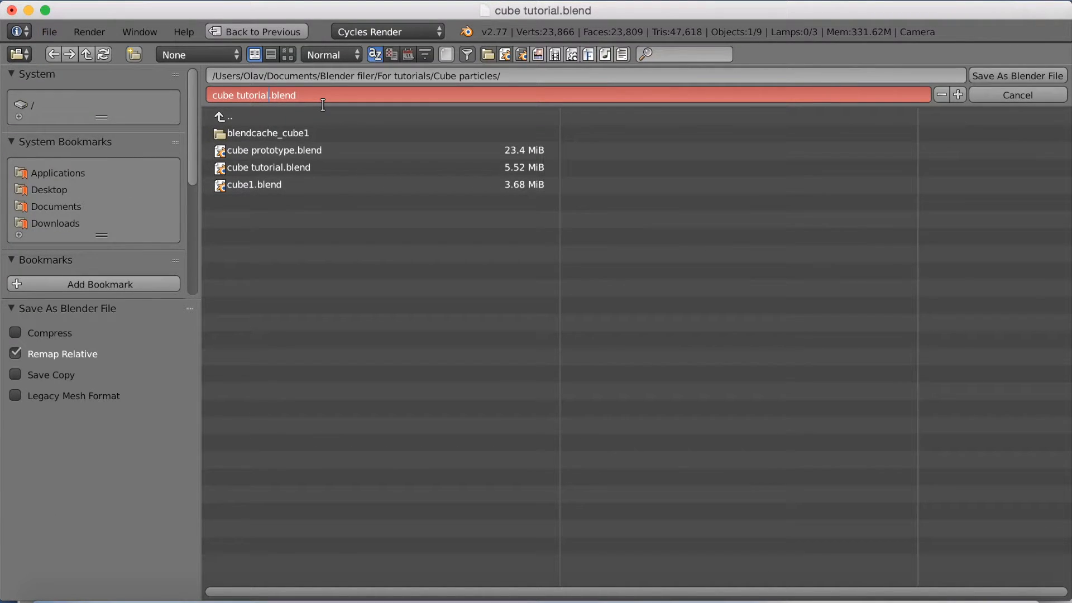
key("Return")
key("Return")
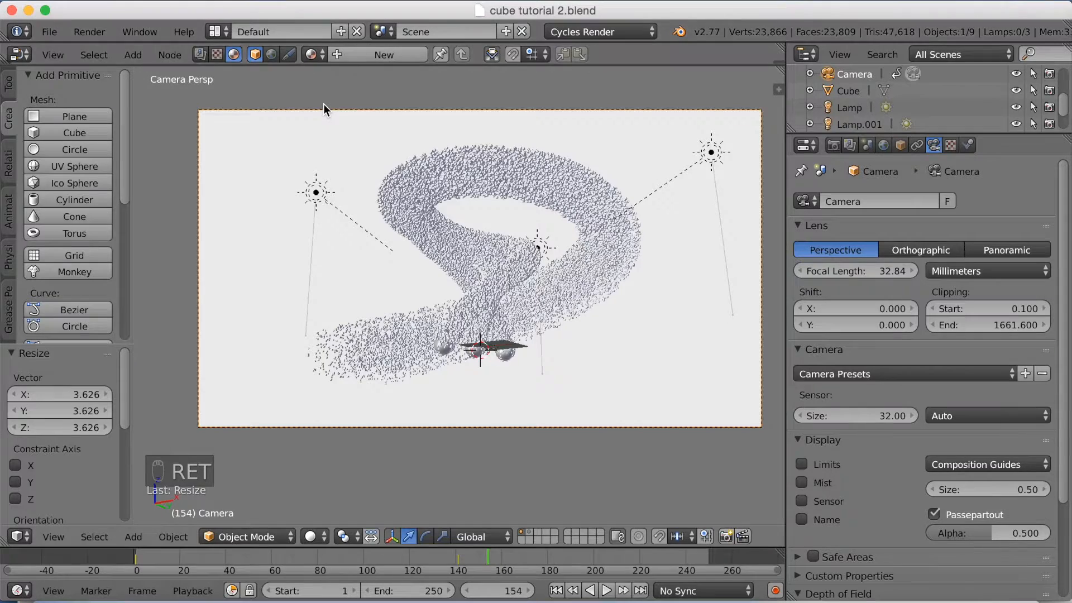
- Scrub the timeline to frame 254, then play the animation through the camera to check the cube motion
left_click_drag(498, 553, 717, 567)
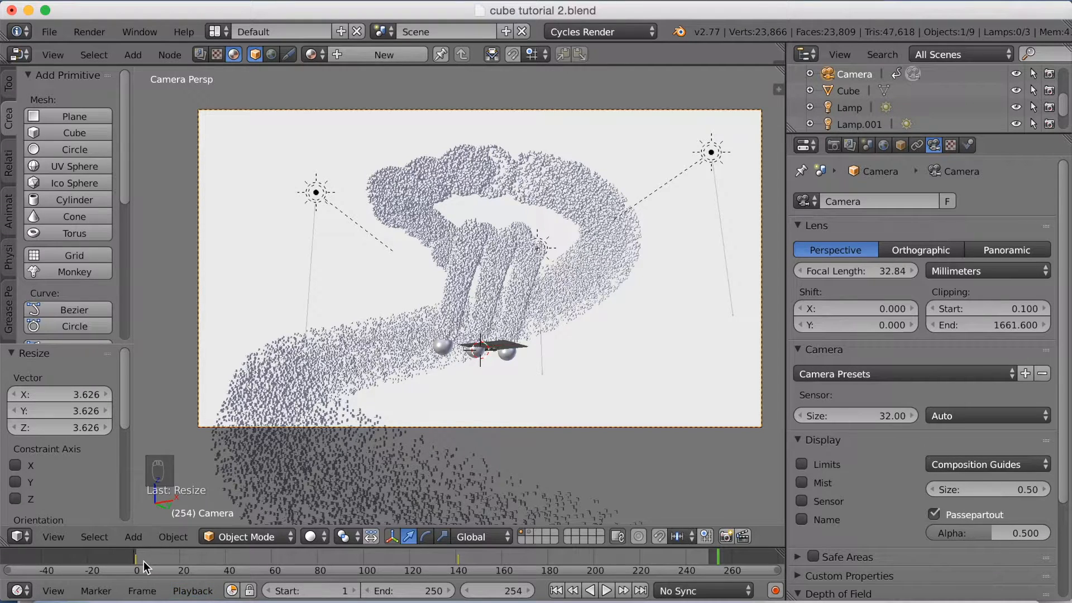
left_click(612, 590)
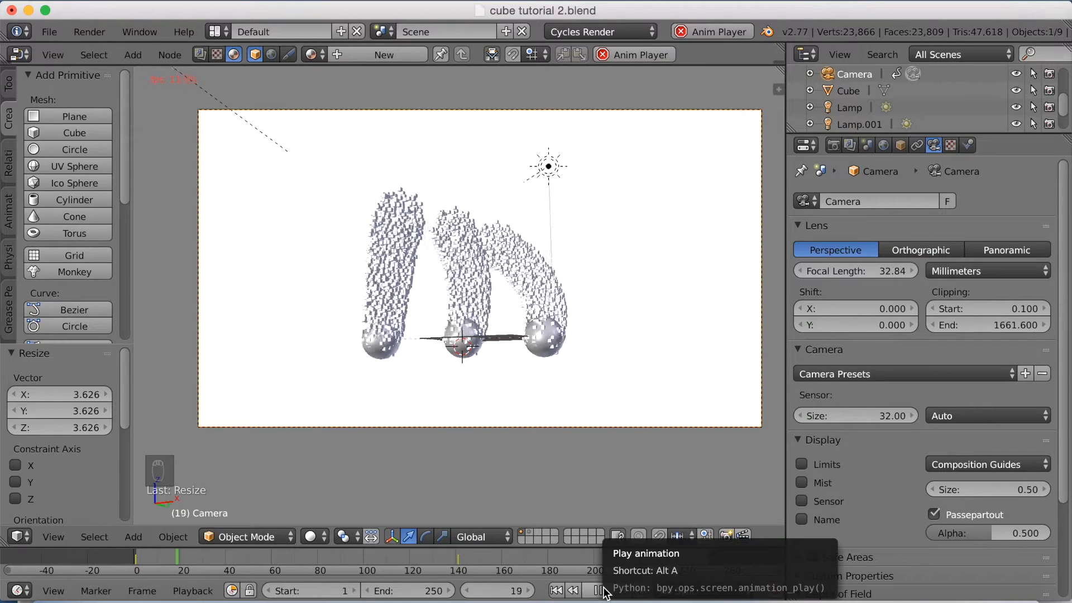
left_click(599, 591)
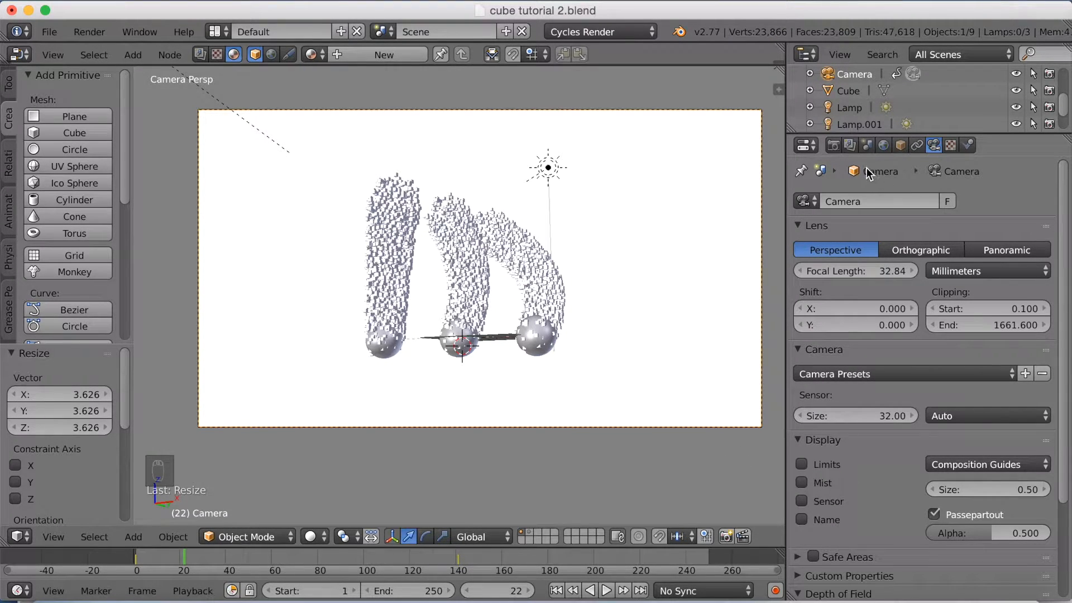
- Set the render resolution scale to 100% and the frame rate to 30 fps
left_click(833, 146)
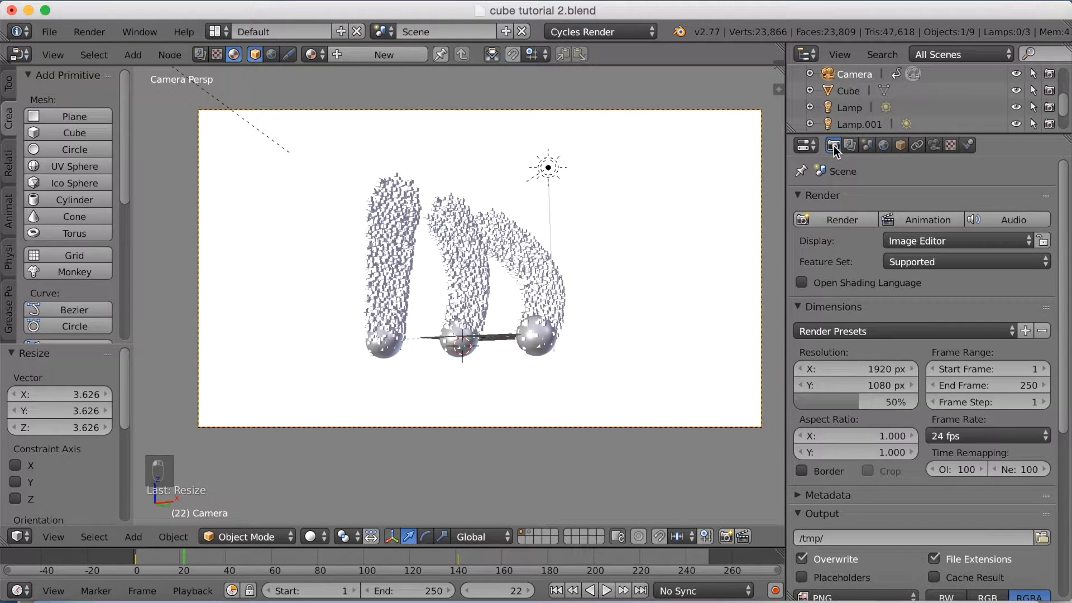
left_click_drag(855, 402, 905, 402)
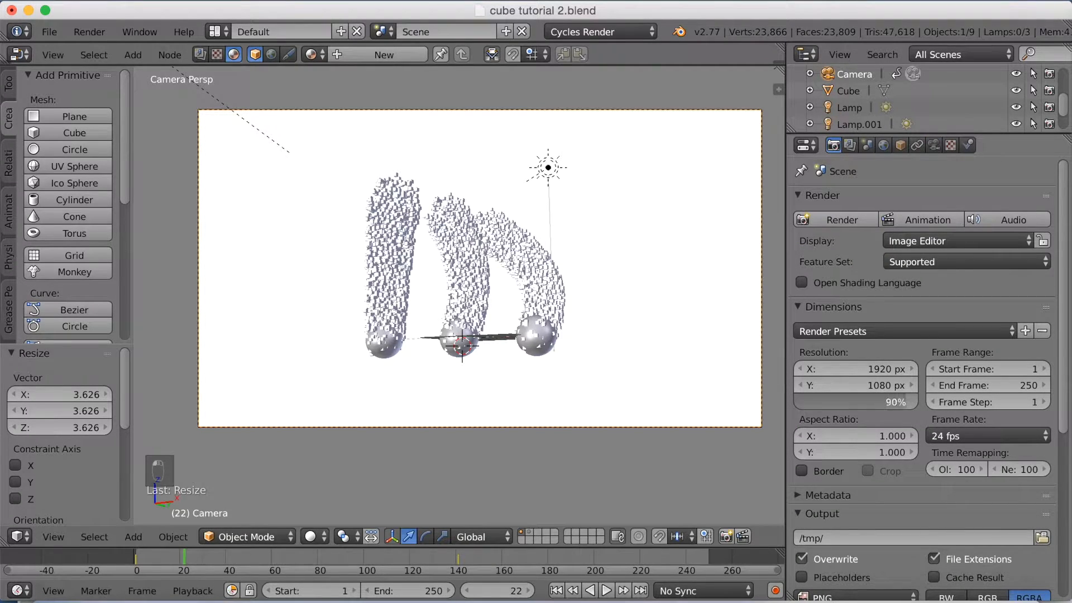
left_click(949, 436)
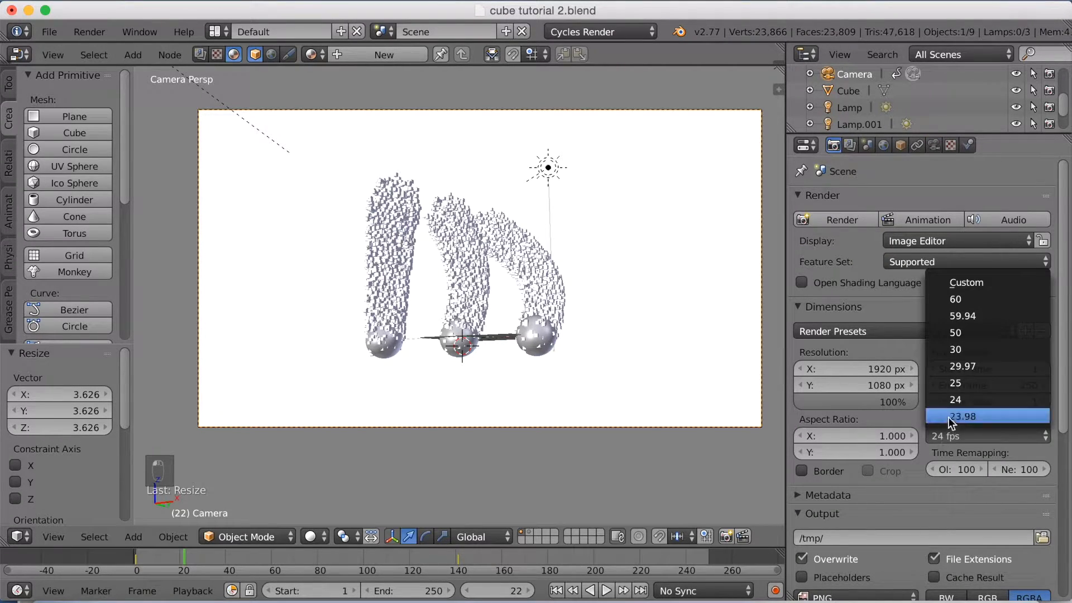
left_click(953, 349)
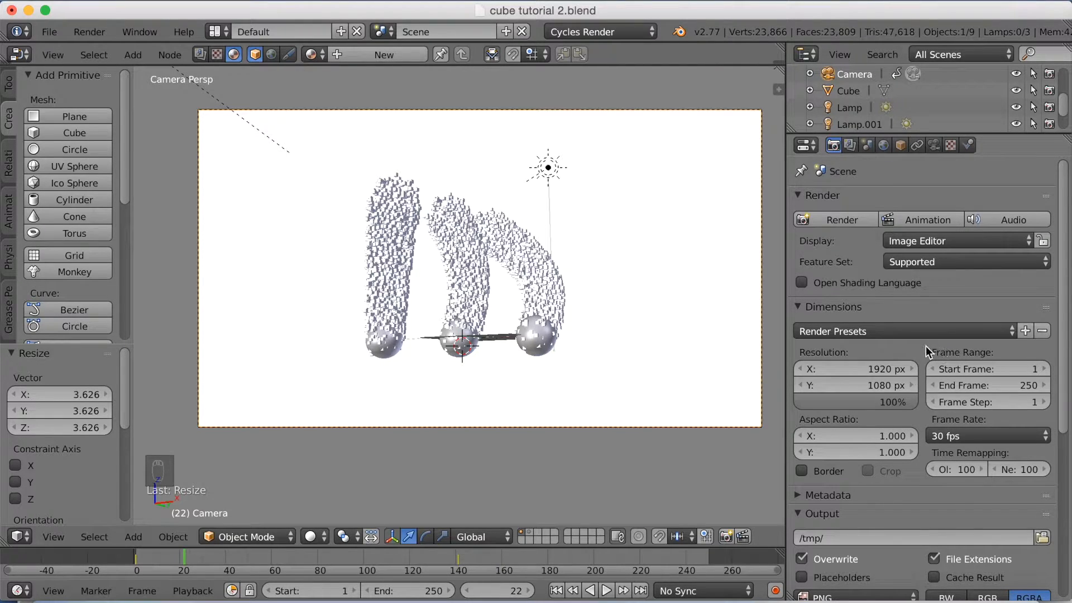
- Browse for the render output location and create a folder named Cube Dance in Documents/Blender filer/tmp
scroll(915, 344, "down", 4)
scroll(914, 342, "down", 3)
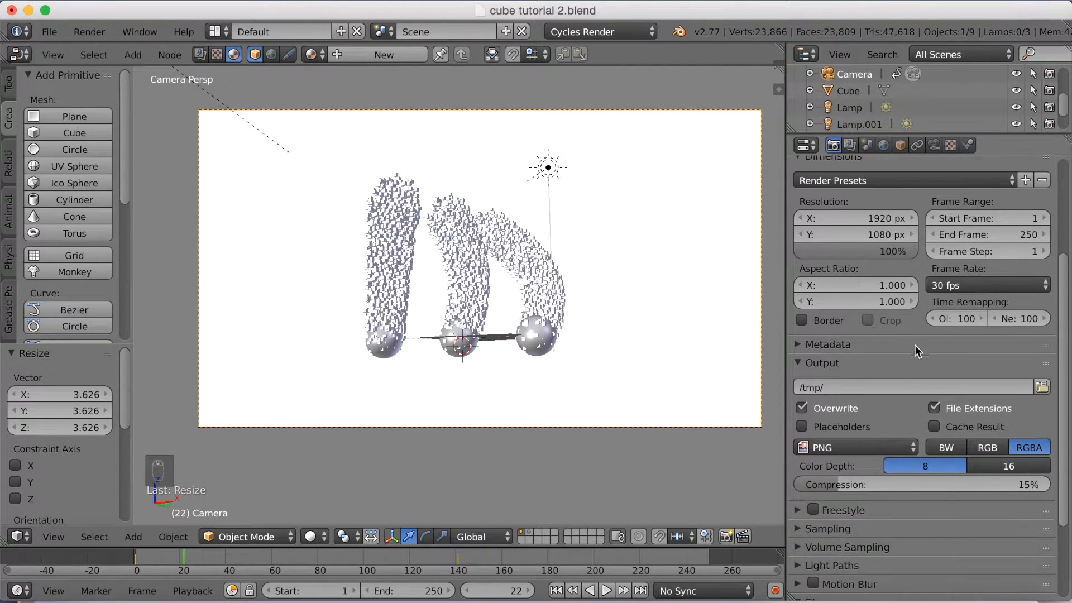
left_click(1041, 391)
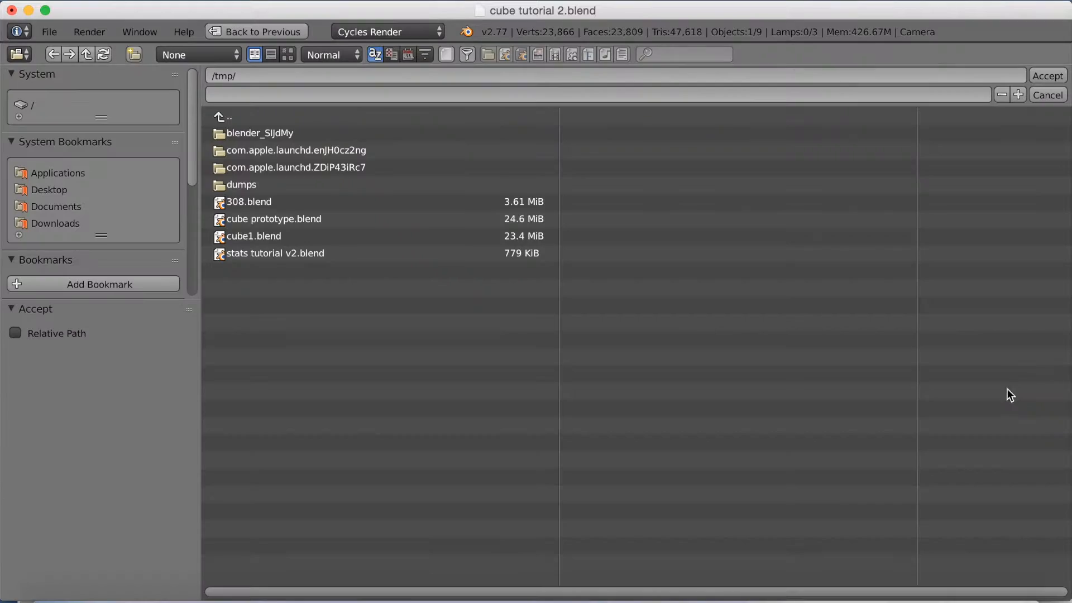
left_click(55, 206)
left_click(247, 134)
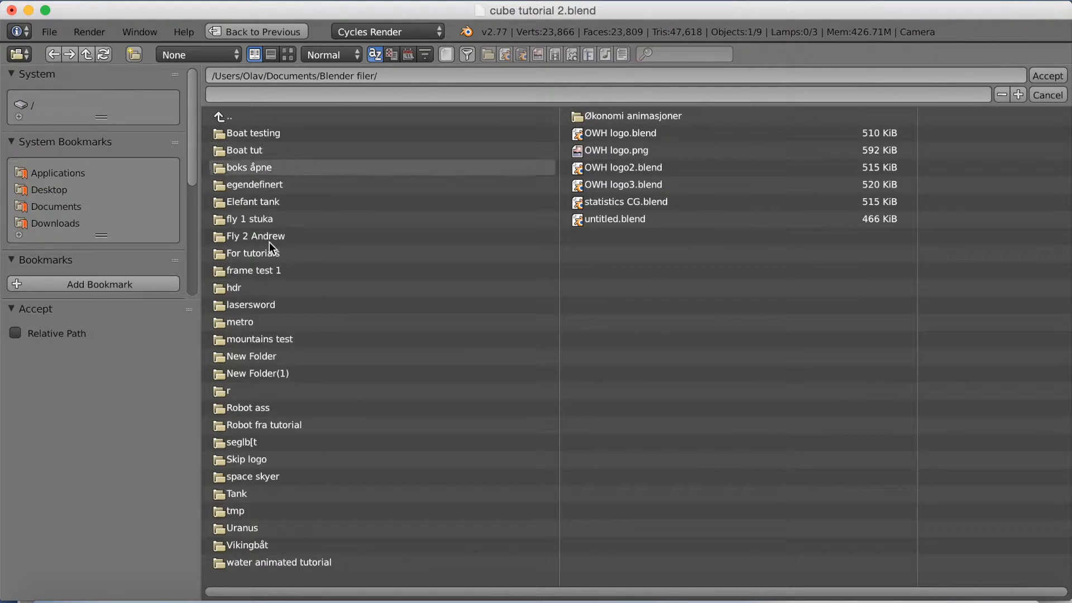
left_click(265, 510)
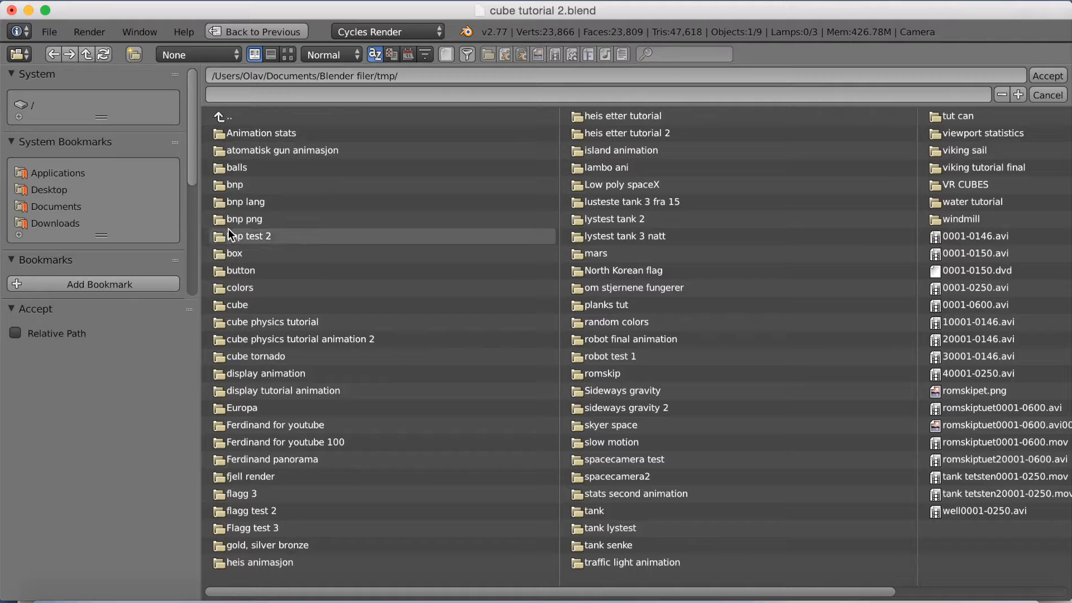
left_click(135, 50)
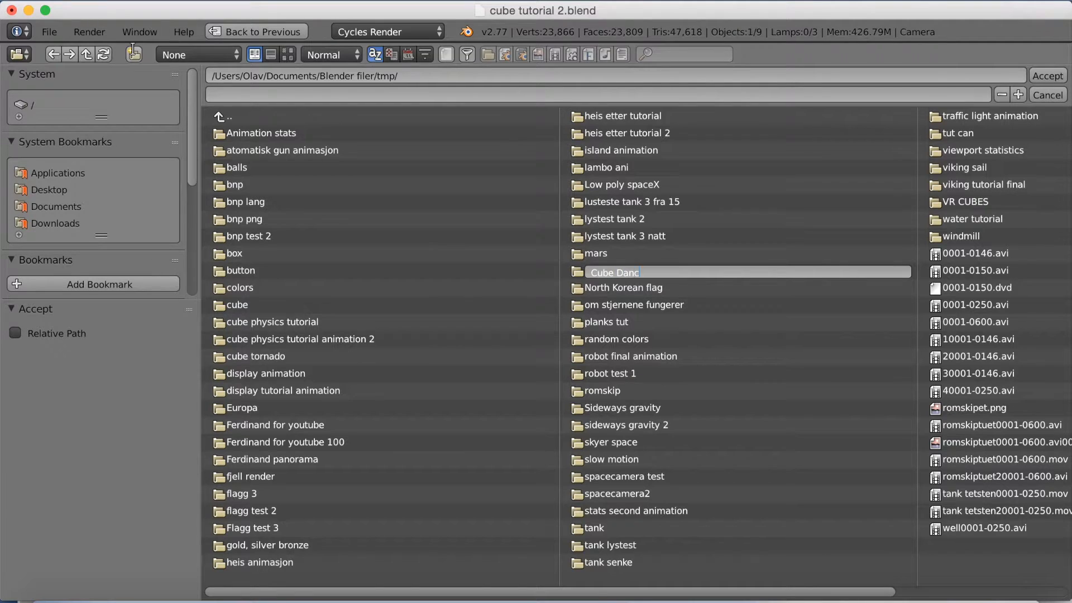
key("Return")
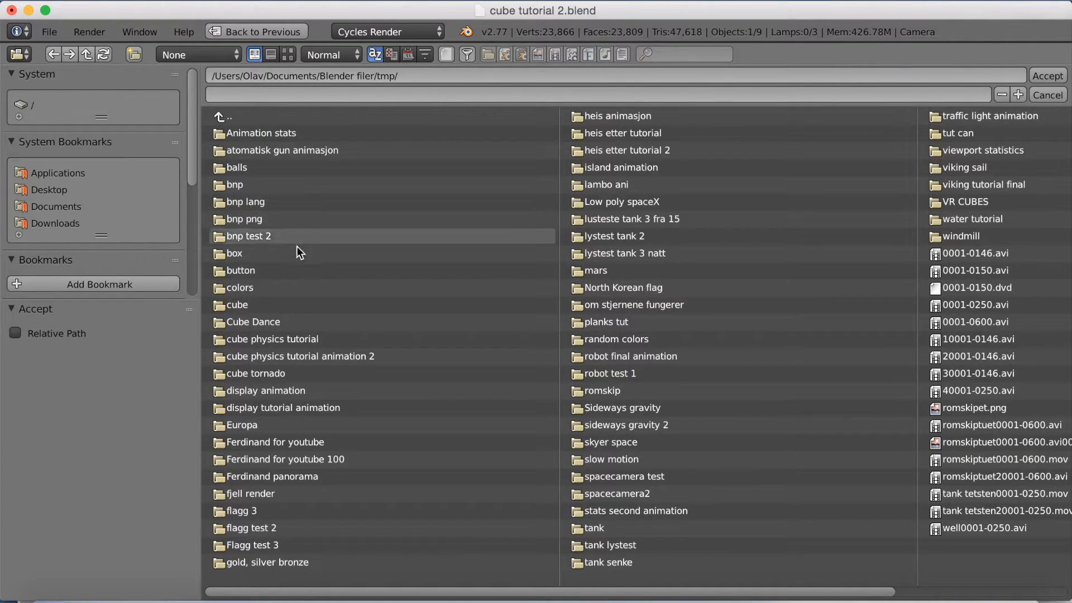
- Set the render output to the Cube Dance folder with the file name dance animation
left_click(250, 322)
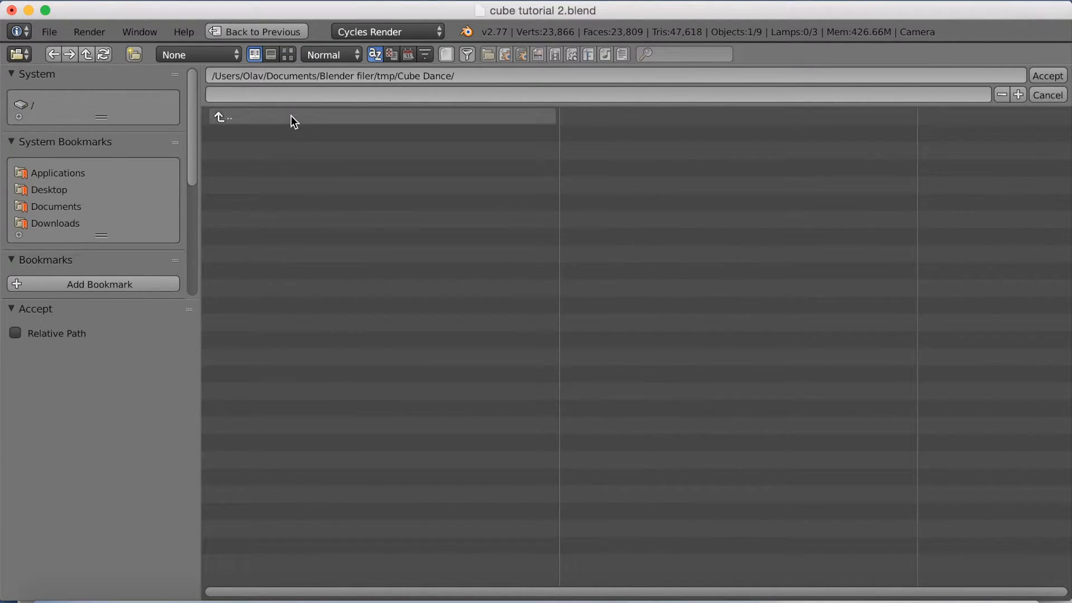
left_click(277, 98)
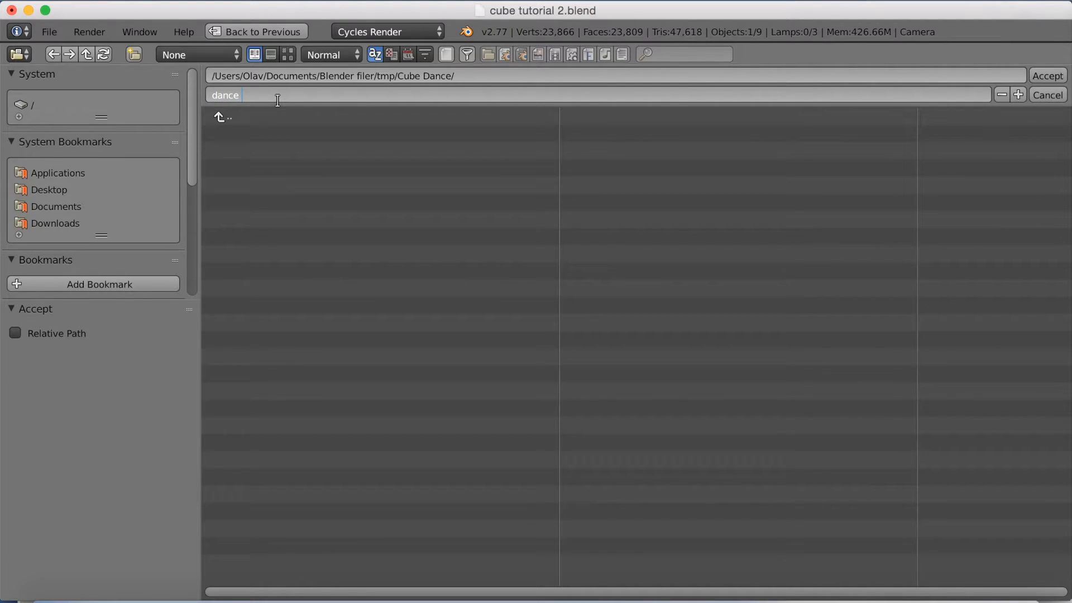
key("Return")
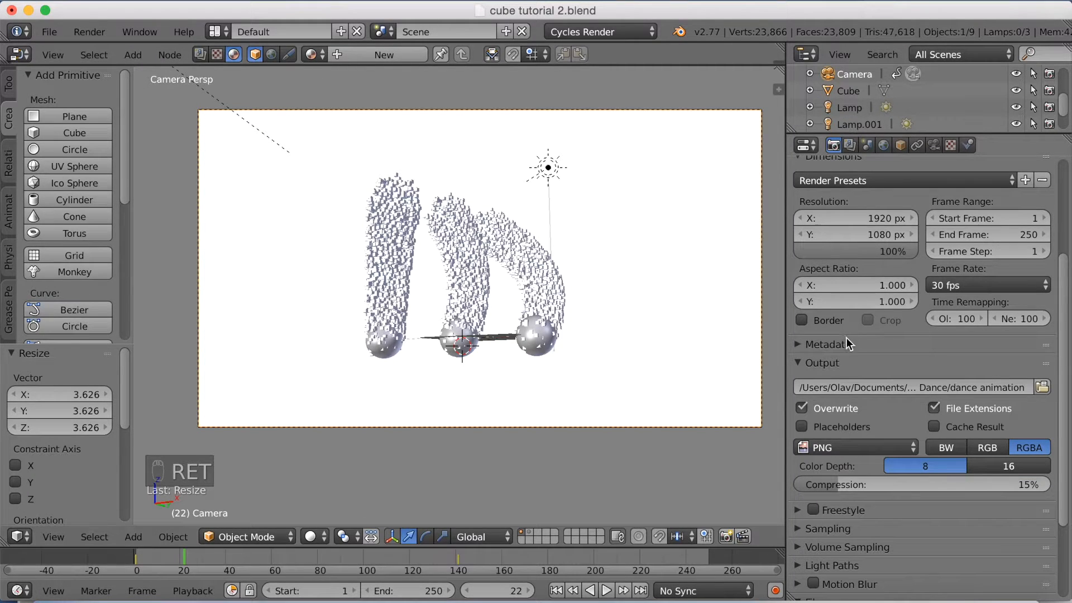
- Set the render samples to 200 in the sampling settings
scroll(853, 364, "down", 5)
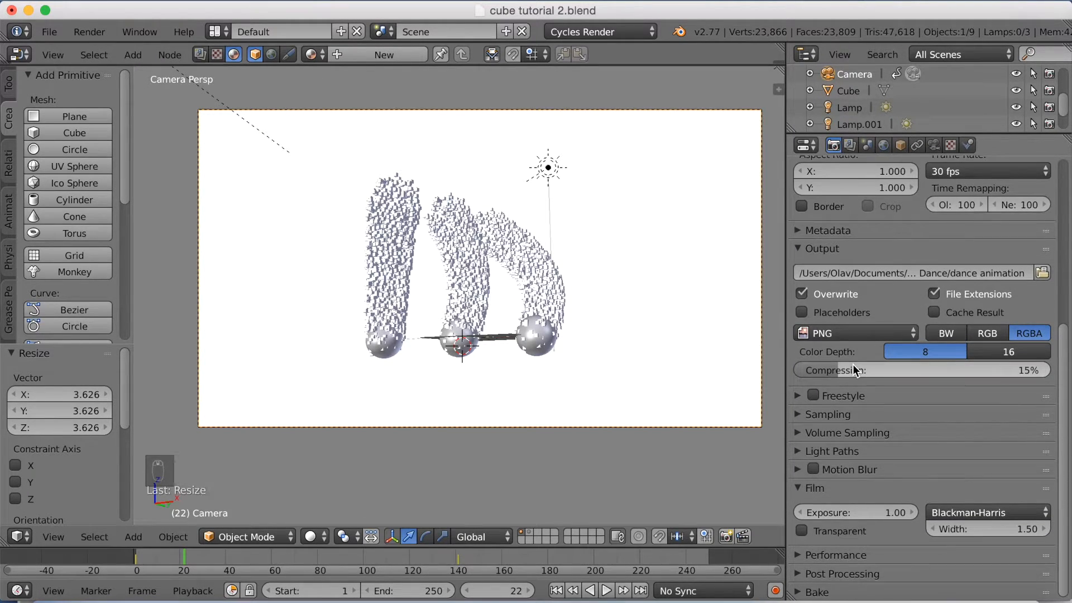
scroll(835, 413, "up", 1)
left_click(833, 430)
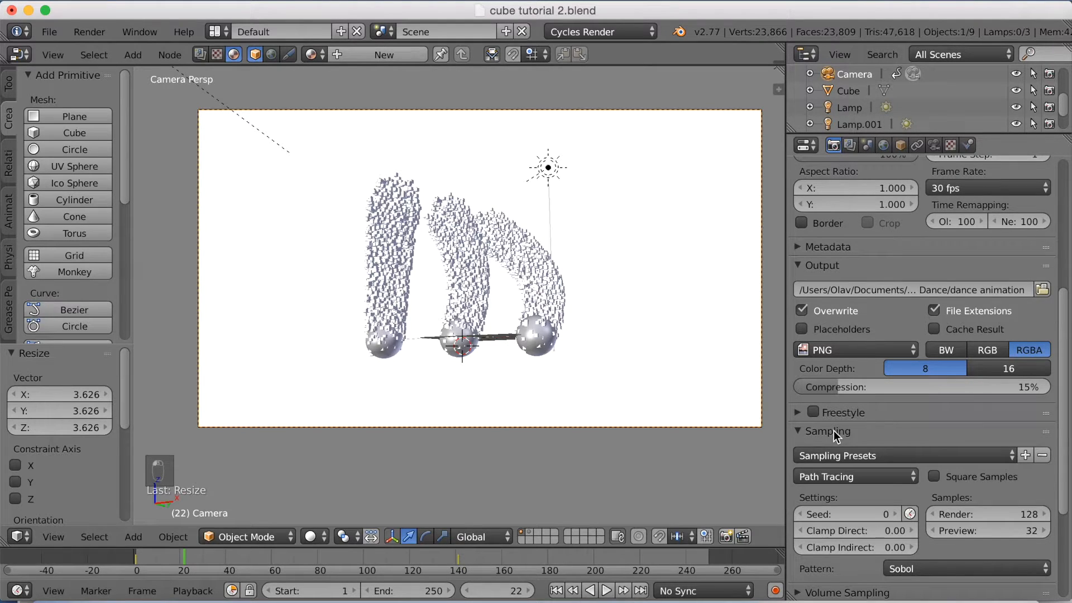
scroll(953, 457, "down", 4)
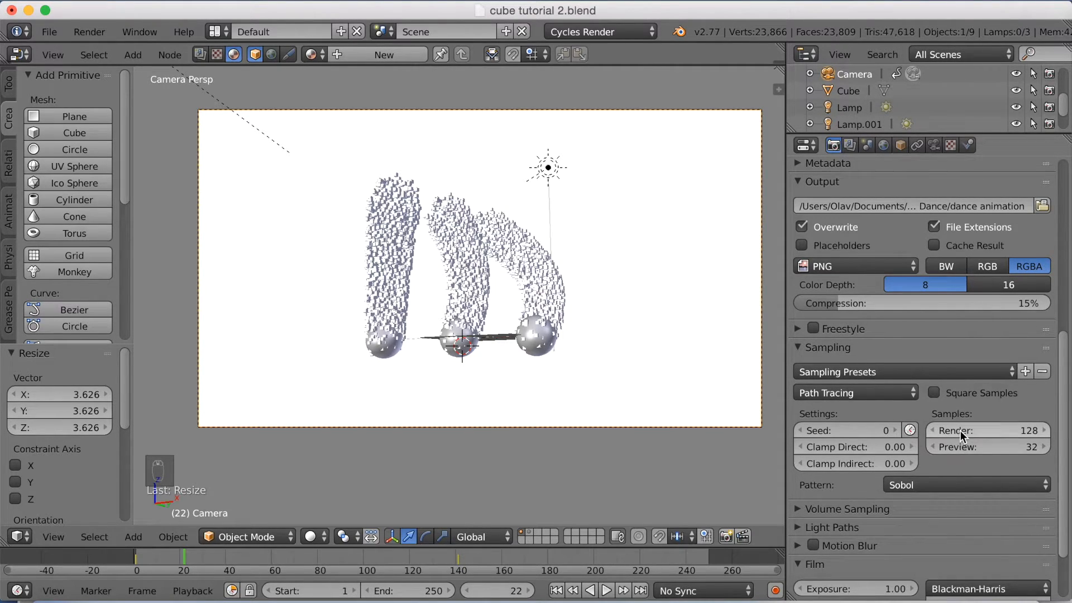
left_click(960, 431)
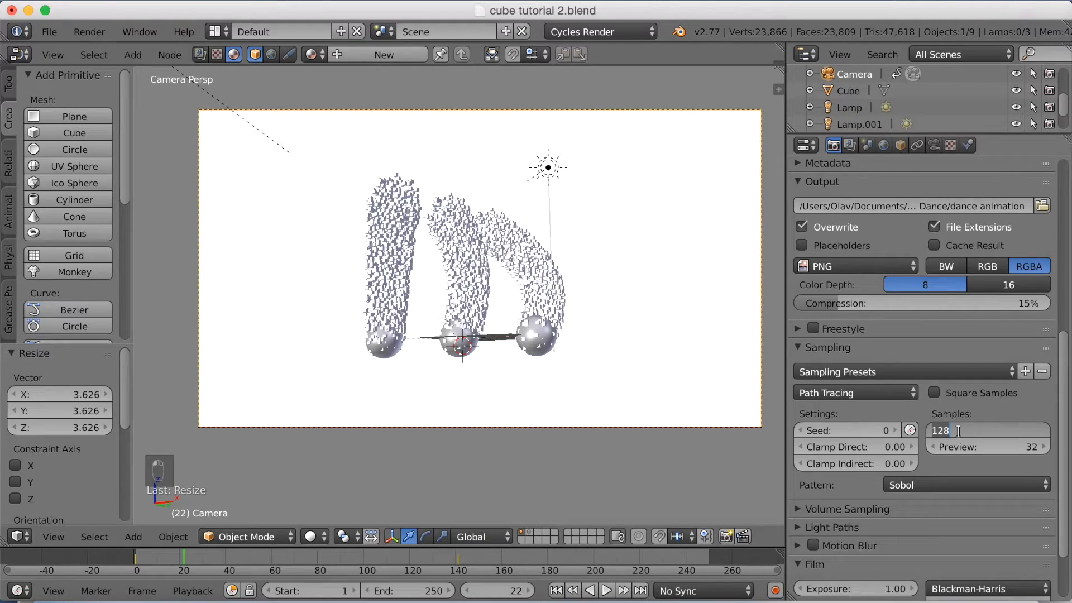
type("200")
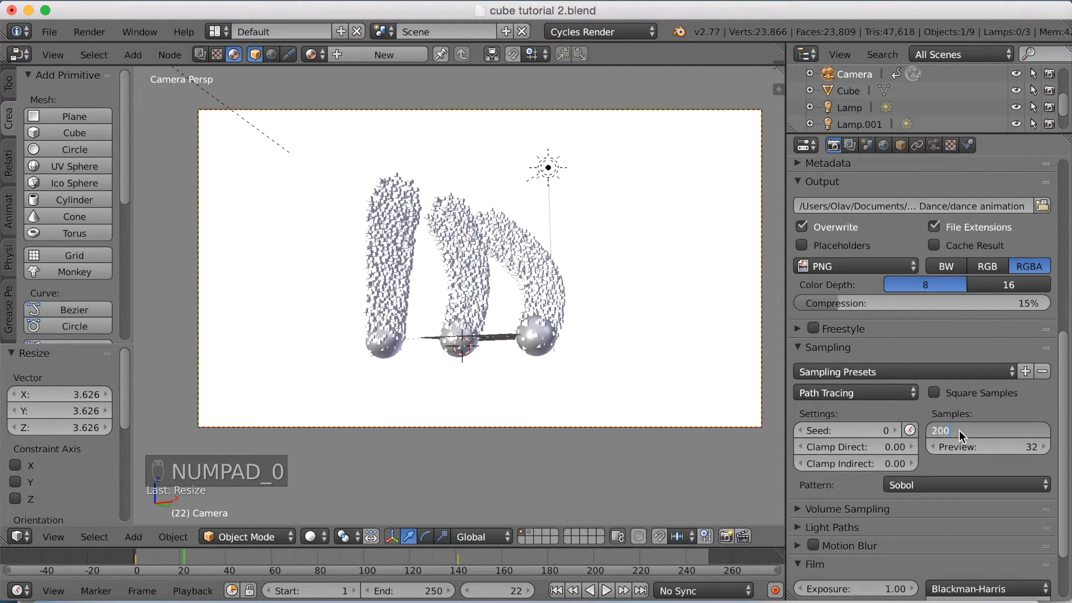
key("Return")
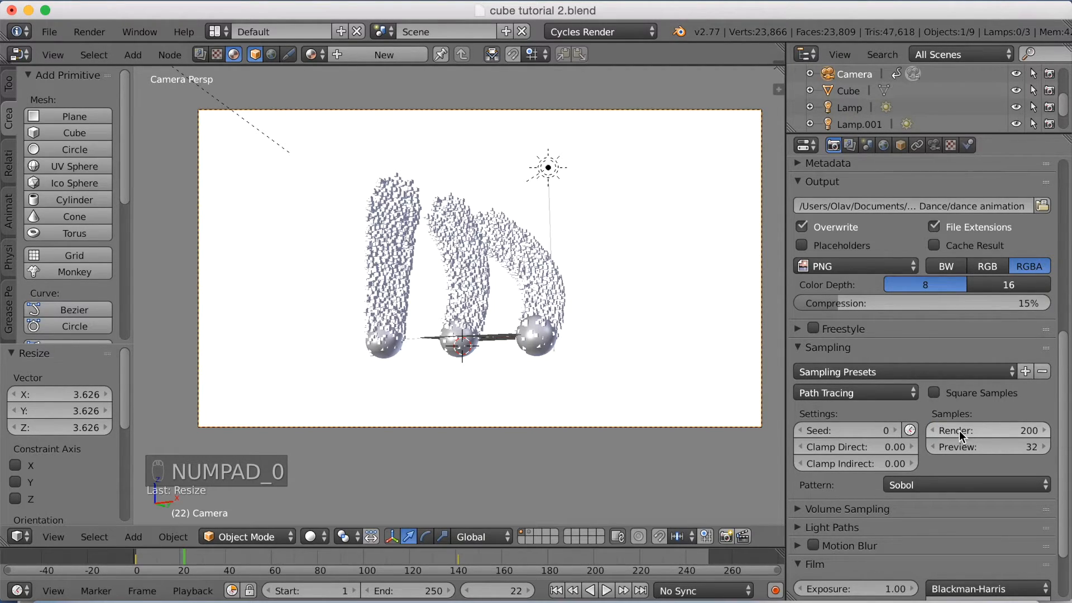
- Move to frame 74 and render it as a still image
scroll(938, 400, "up", 2)
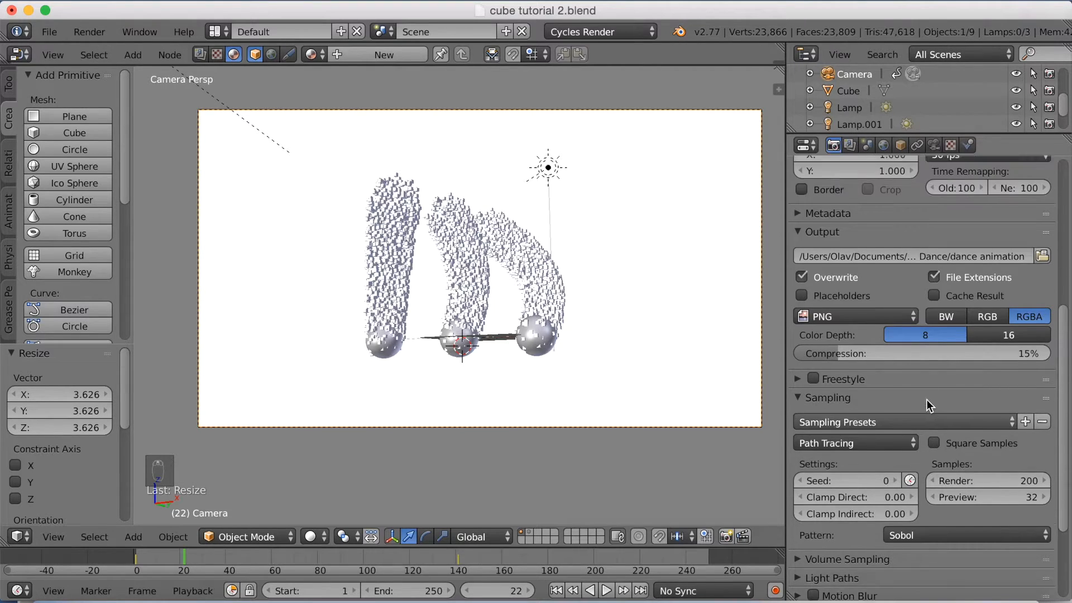
scroll(926, 405, "up", 10)
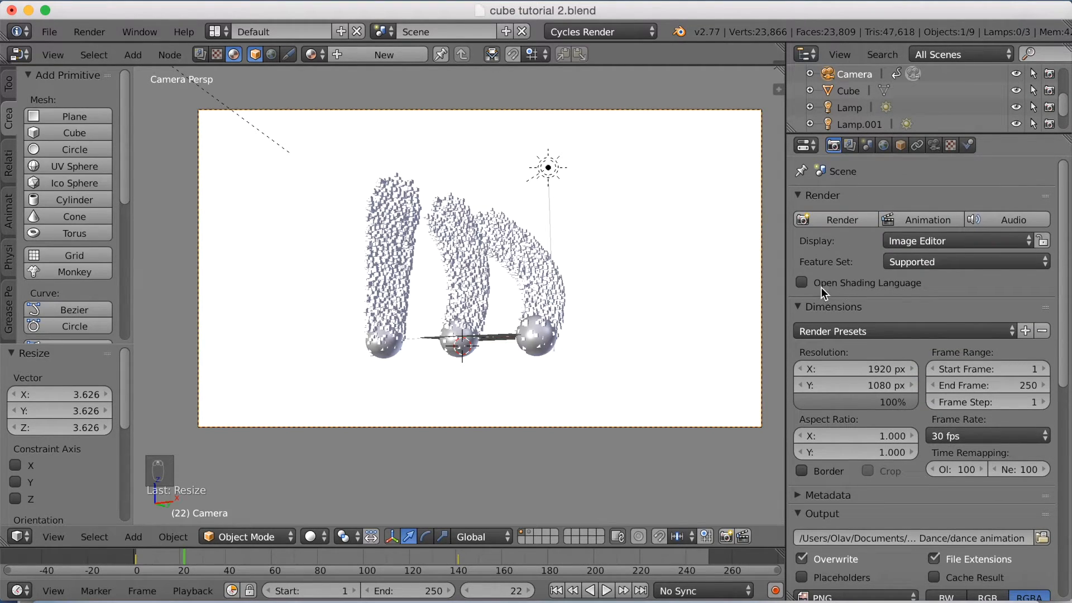
left_click_drag(207, 556, 303, 566)
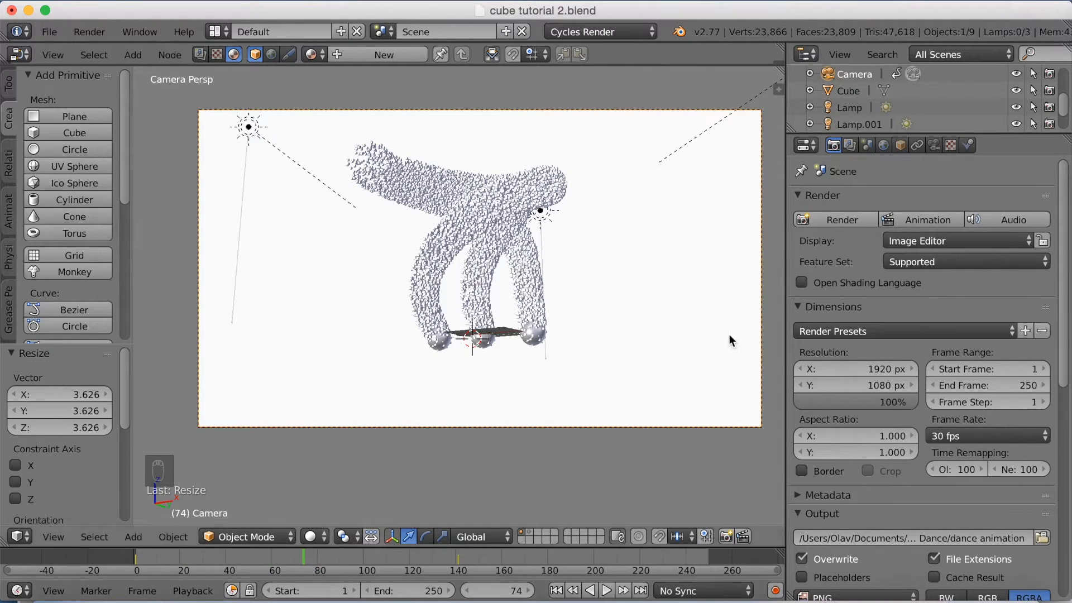
left_click(835, 217)
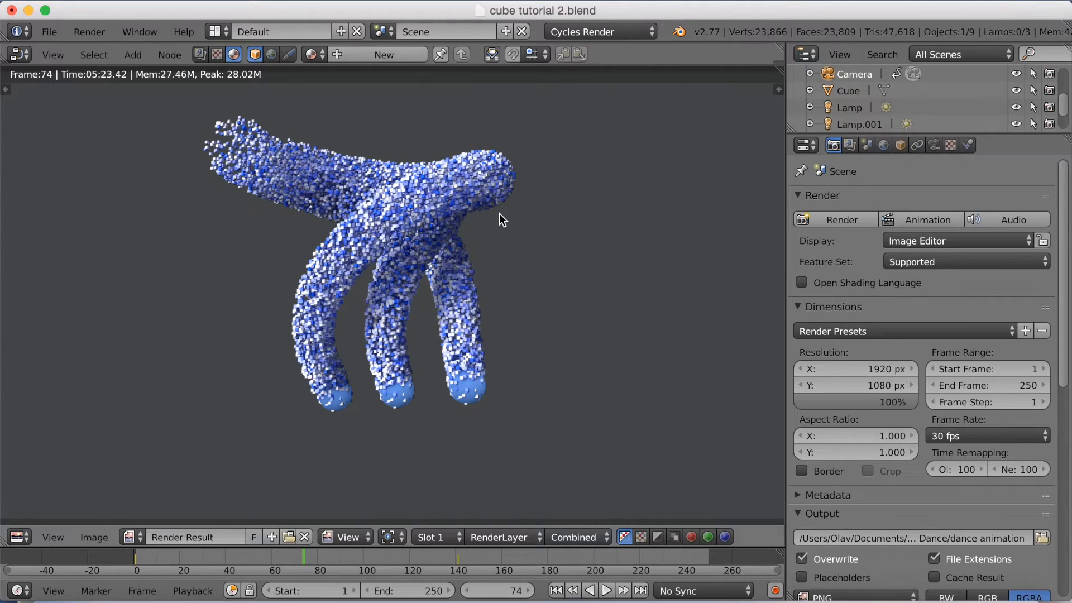
- Examine the rendered still of frame 74 up close and switch the editor back to the 3D view
scroll(499, 213, "up", 3)
scroll(499, 213, "down", 5)
scroll(497, 216, "up", 2)
left_click(20, 537)
left_click(28, 516)
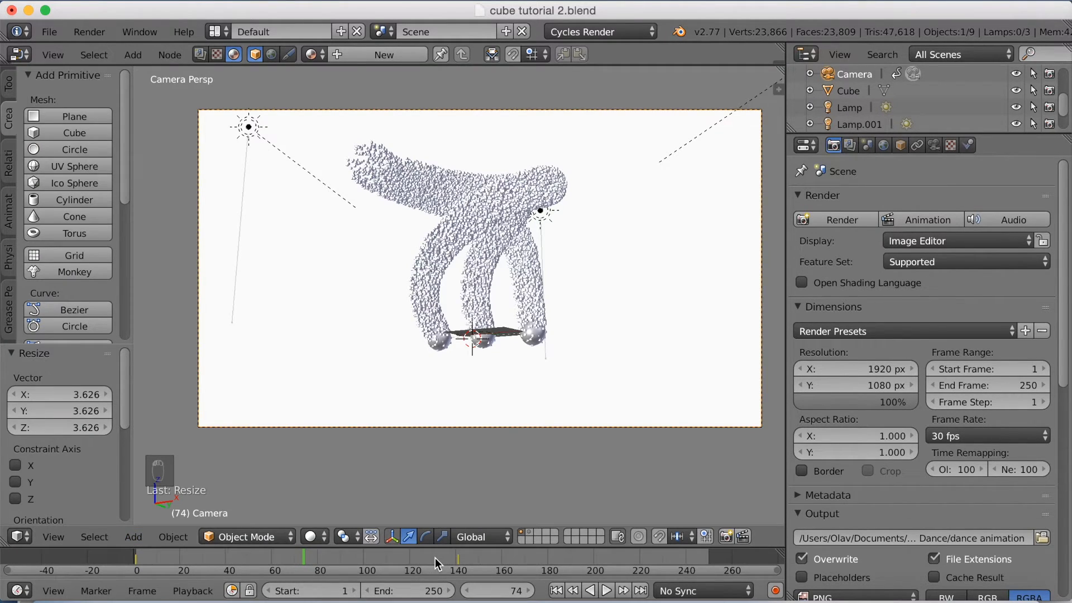
- Scrub and play through the animation, preview frame 52 in rendered shading and return to solid shading
mouse_move(430, 556)
left_mouse_down()
mouse_move(538, 555)
mouse_move(665, 573)
left_mouse_up()
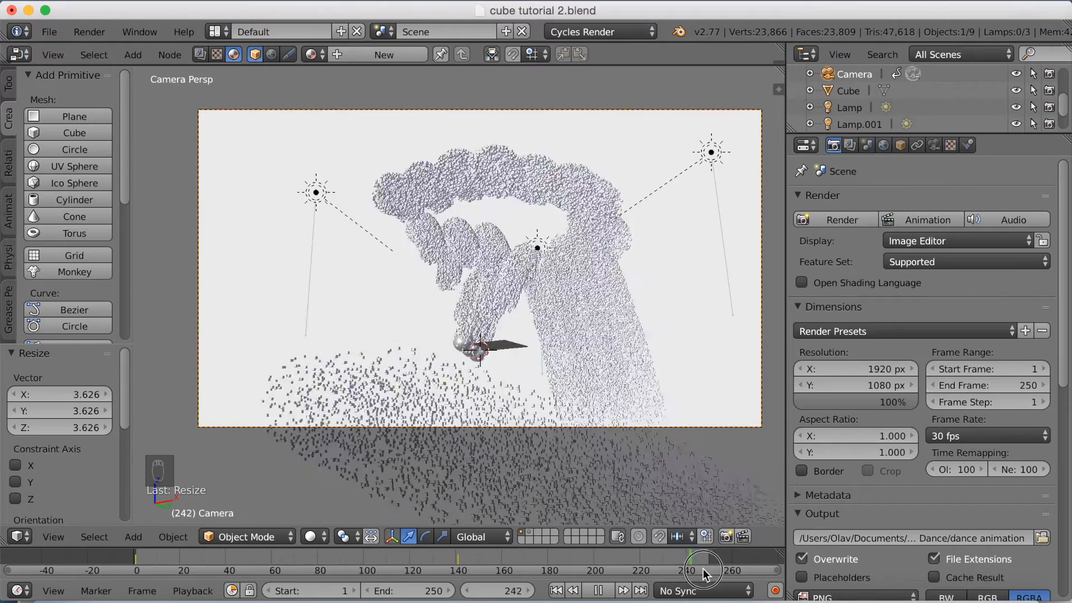
left_click(603, 588)
key("shift+z")
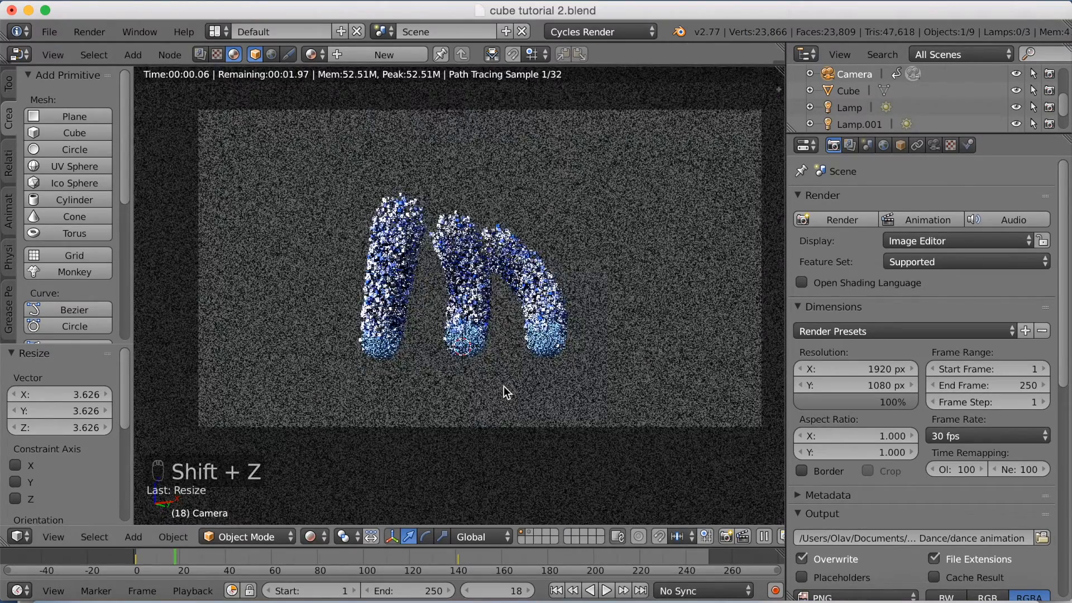
left_click_drag(148, 561, 253, 560)
scroll(889, 450, "down", 9)
scroll(889, 450, "down", 4)
key("shift+z")
- Start rendering the full animation, frames 1 to 250
scroll(871, 374, "up", 12)
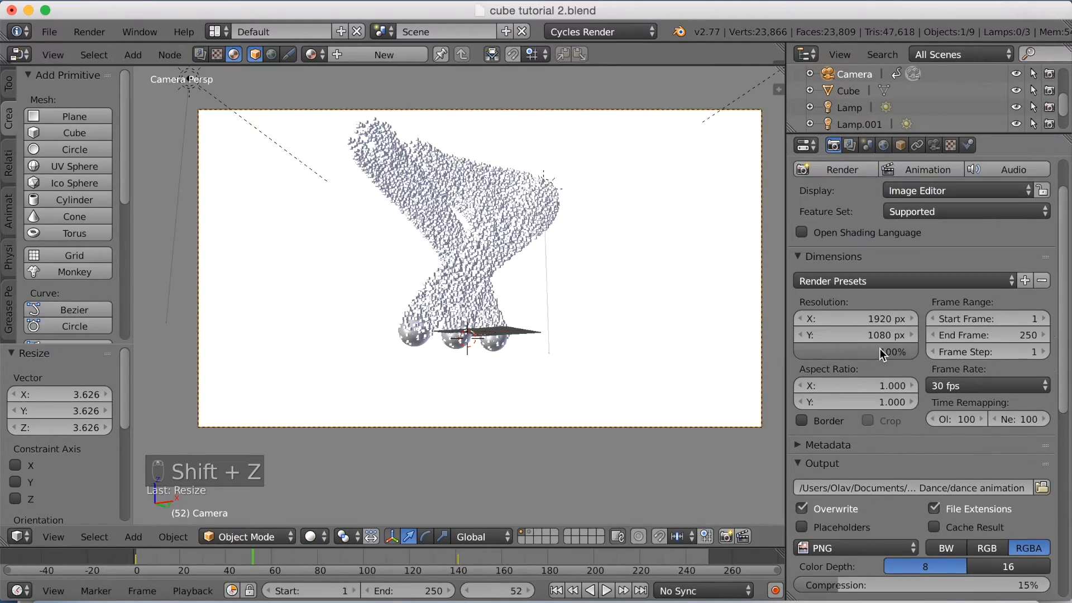
scroll(879, 349, "up", 3)
left_click(916, 219)
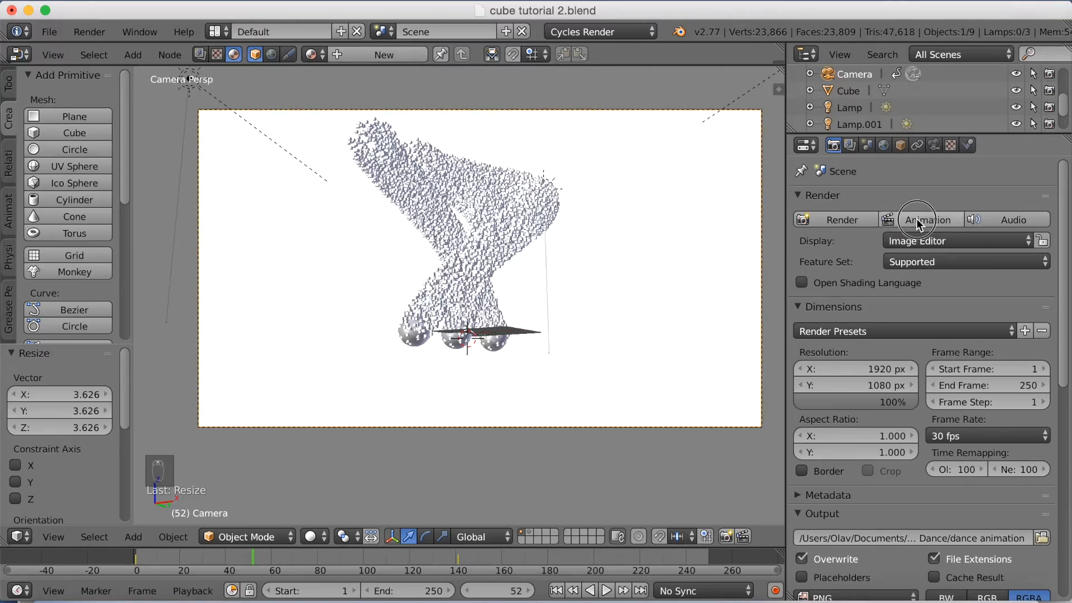